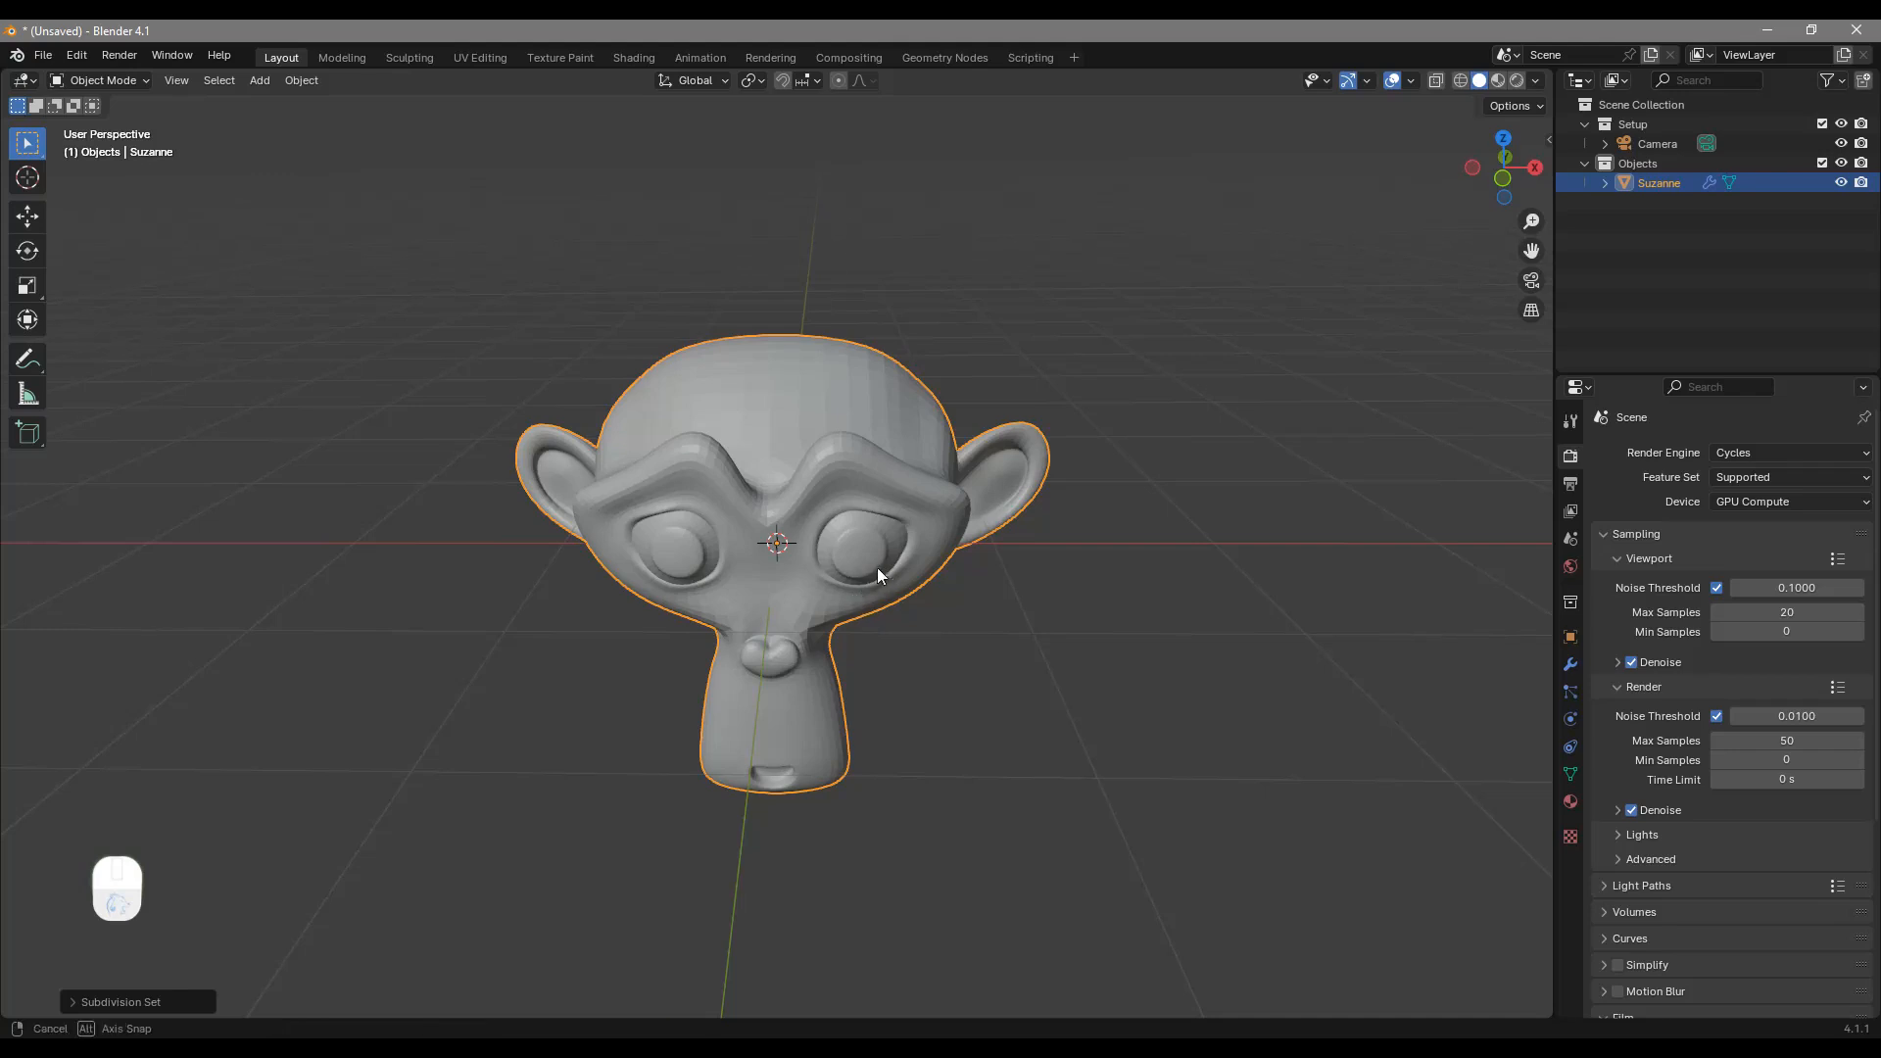
Step: Apply smooth shading to the Suzanne monkey head
right_click(851, 474)
left_click(856, 478)
middle_click_drag(977, 609, 984, 579)
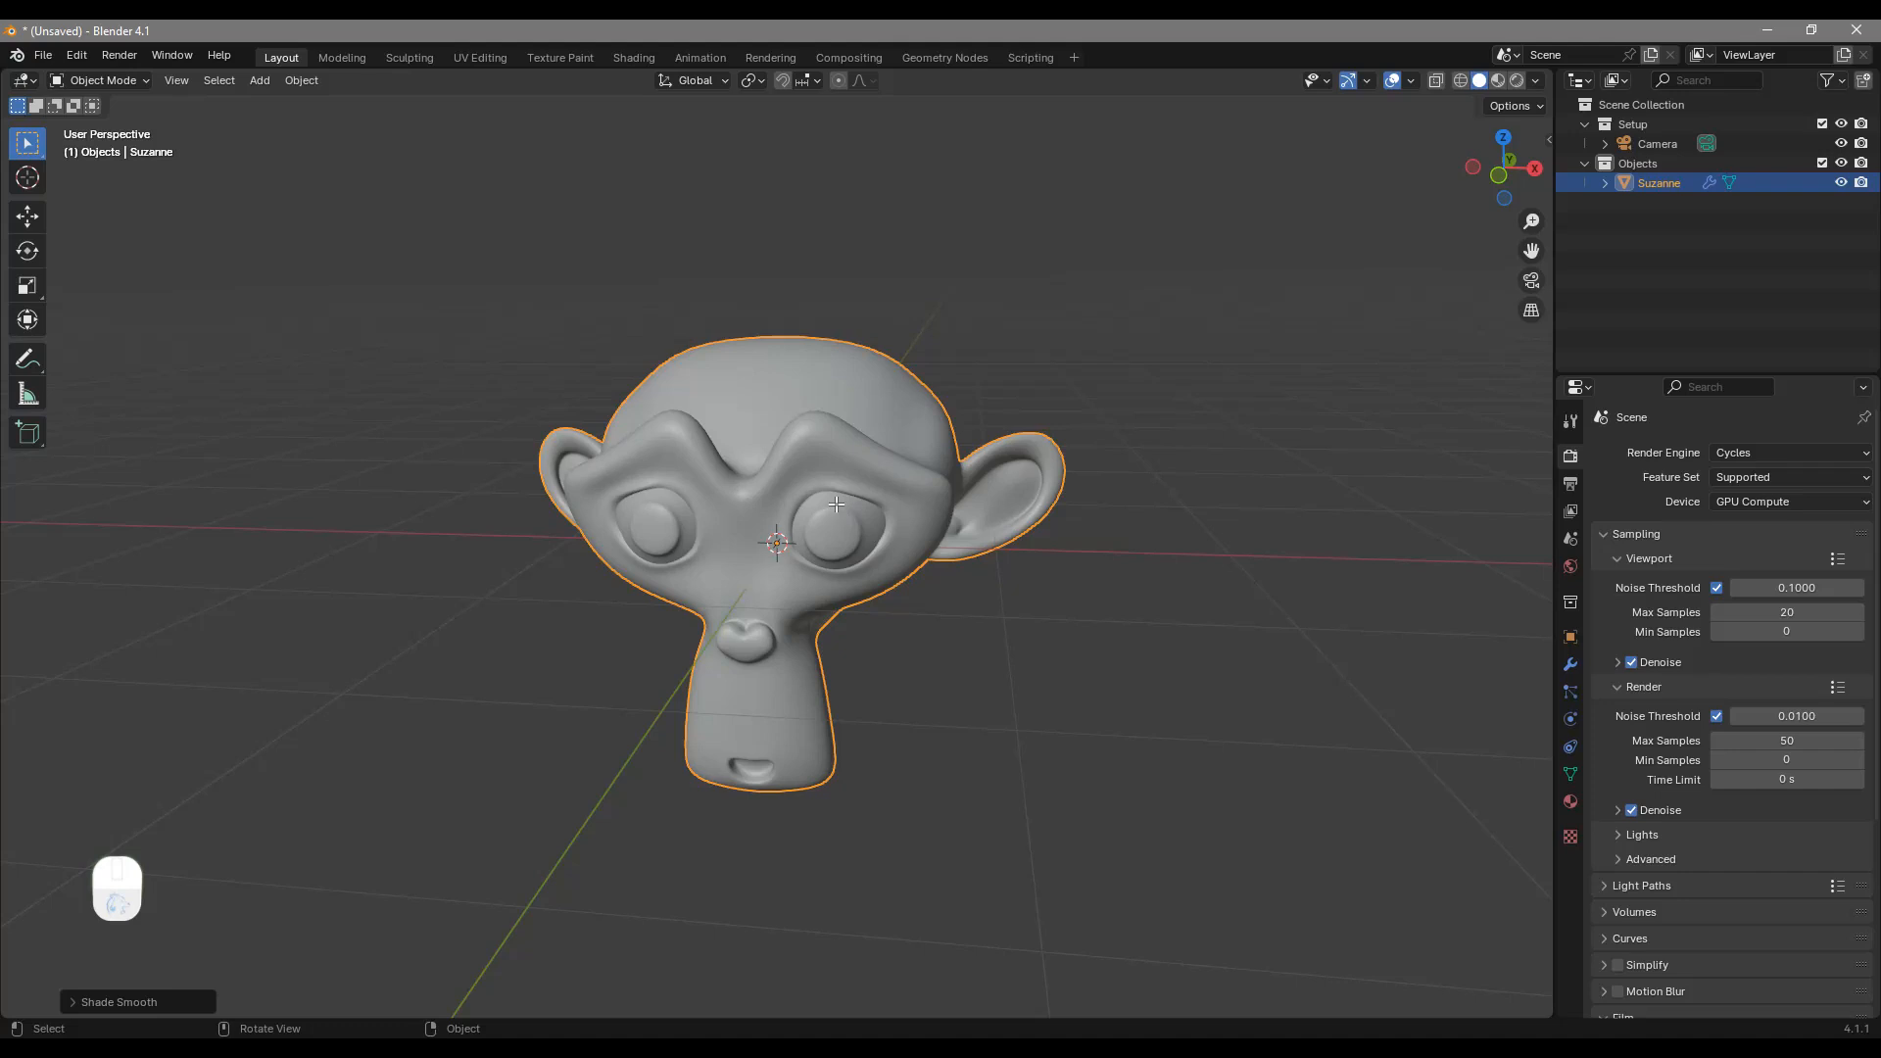
Step: Unwrap the whole Suzanne mesh with Smart UV Project using an island margin of 0.01, and return to Object Mode
key("Tab")
key("a")
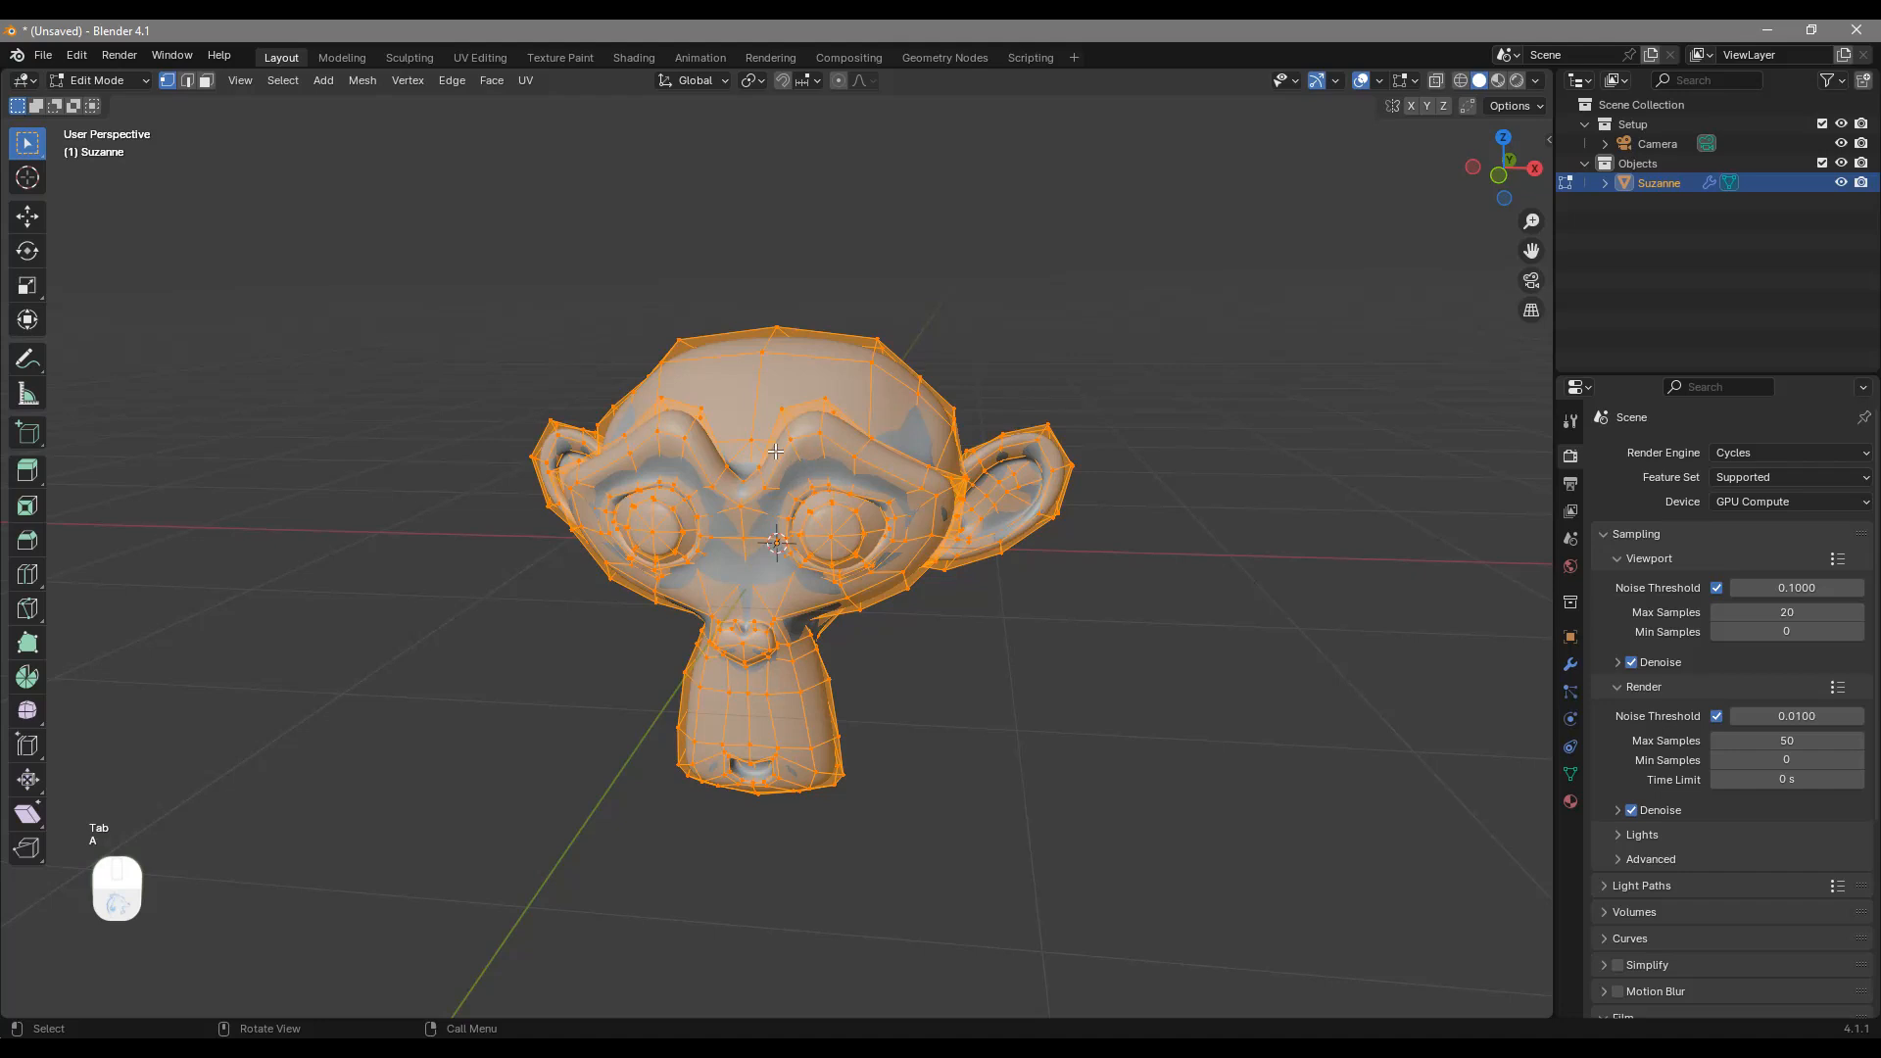
middle_click_drag(808, 482, 803, 588)
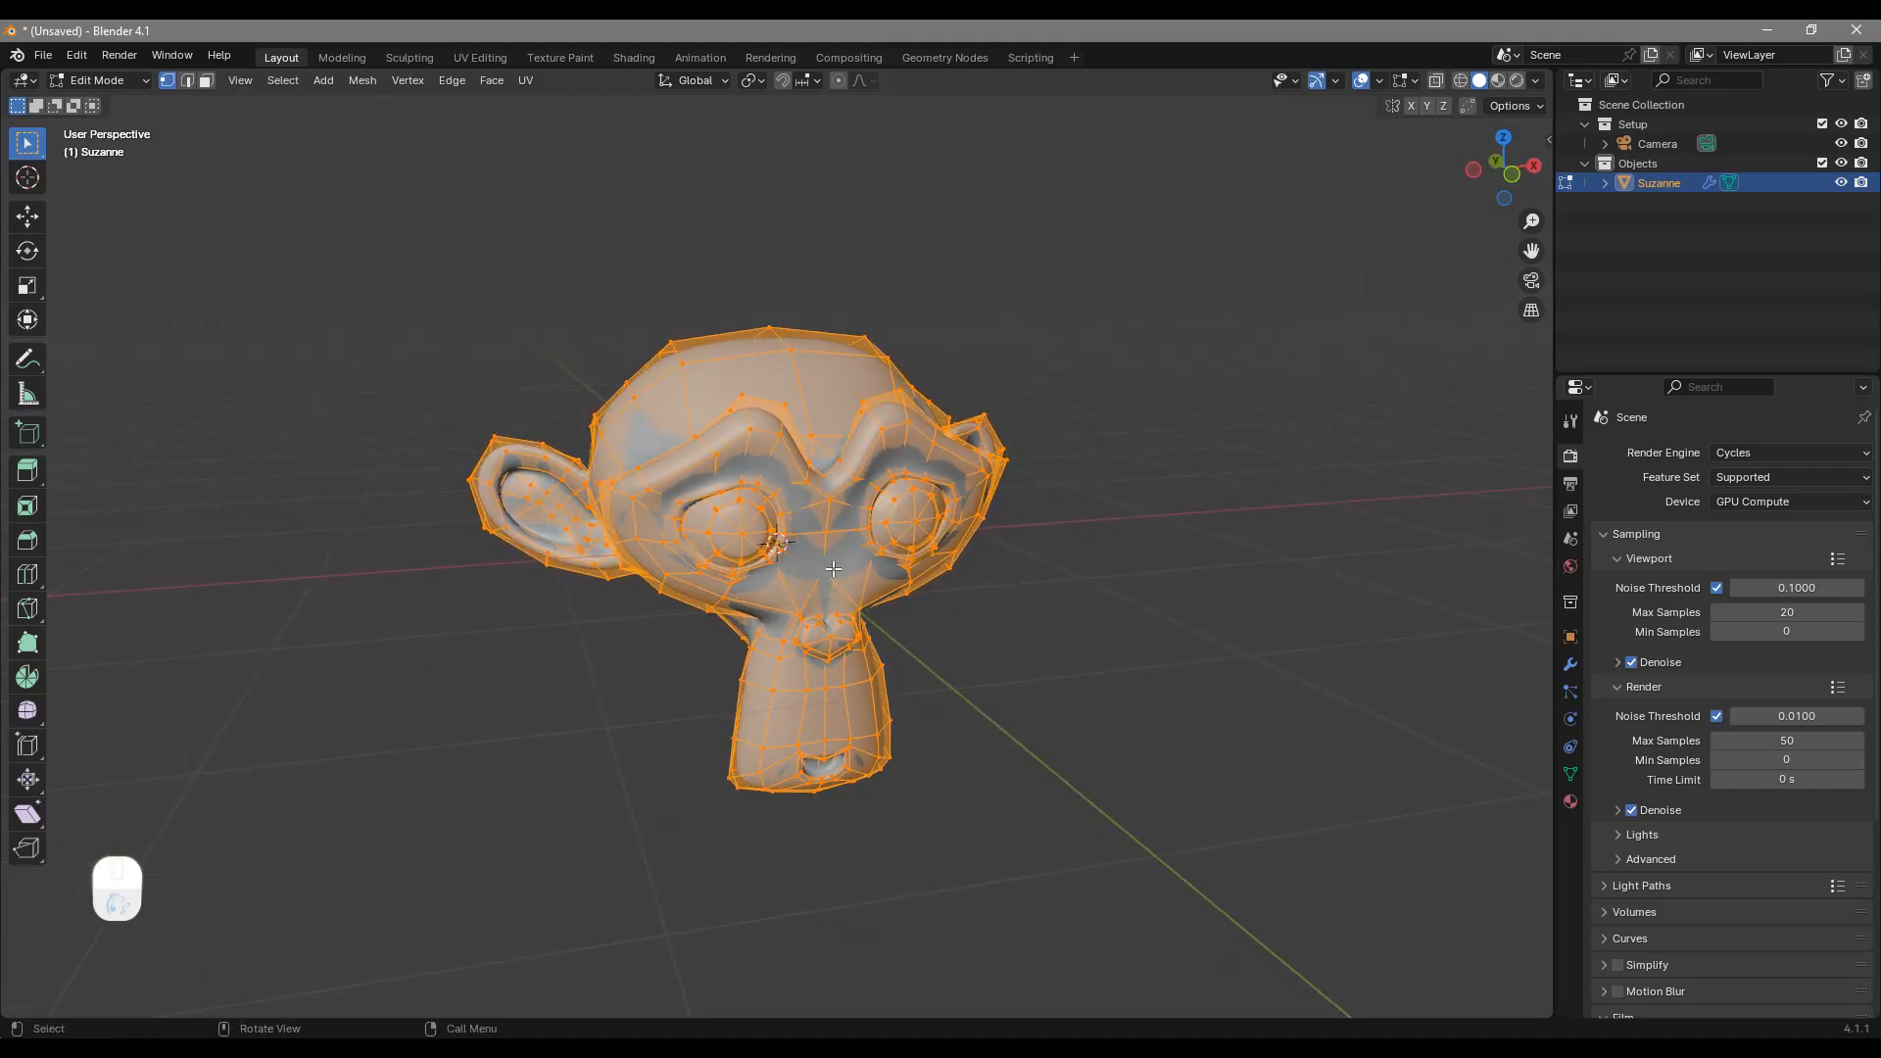
key("u")
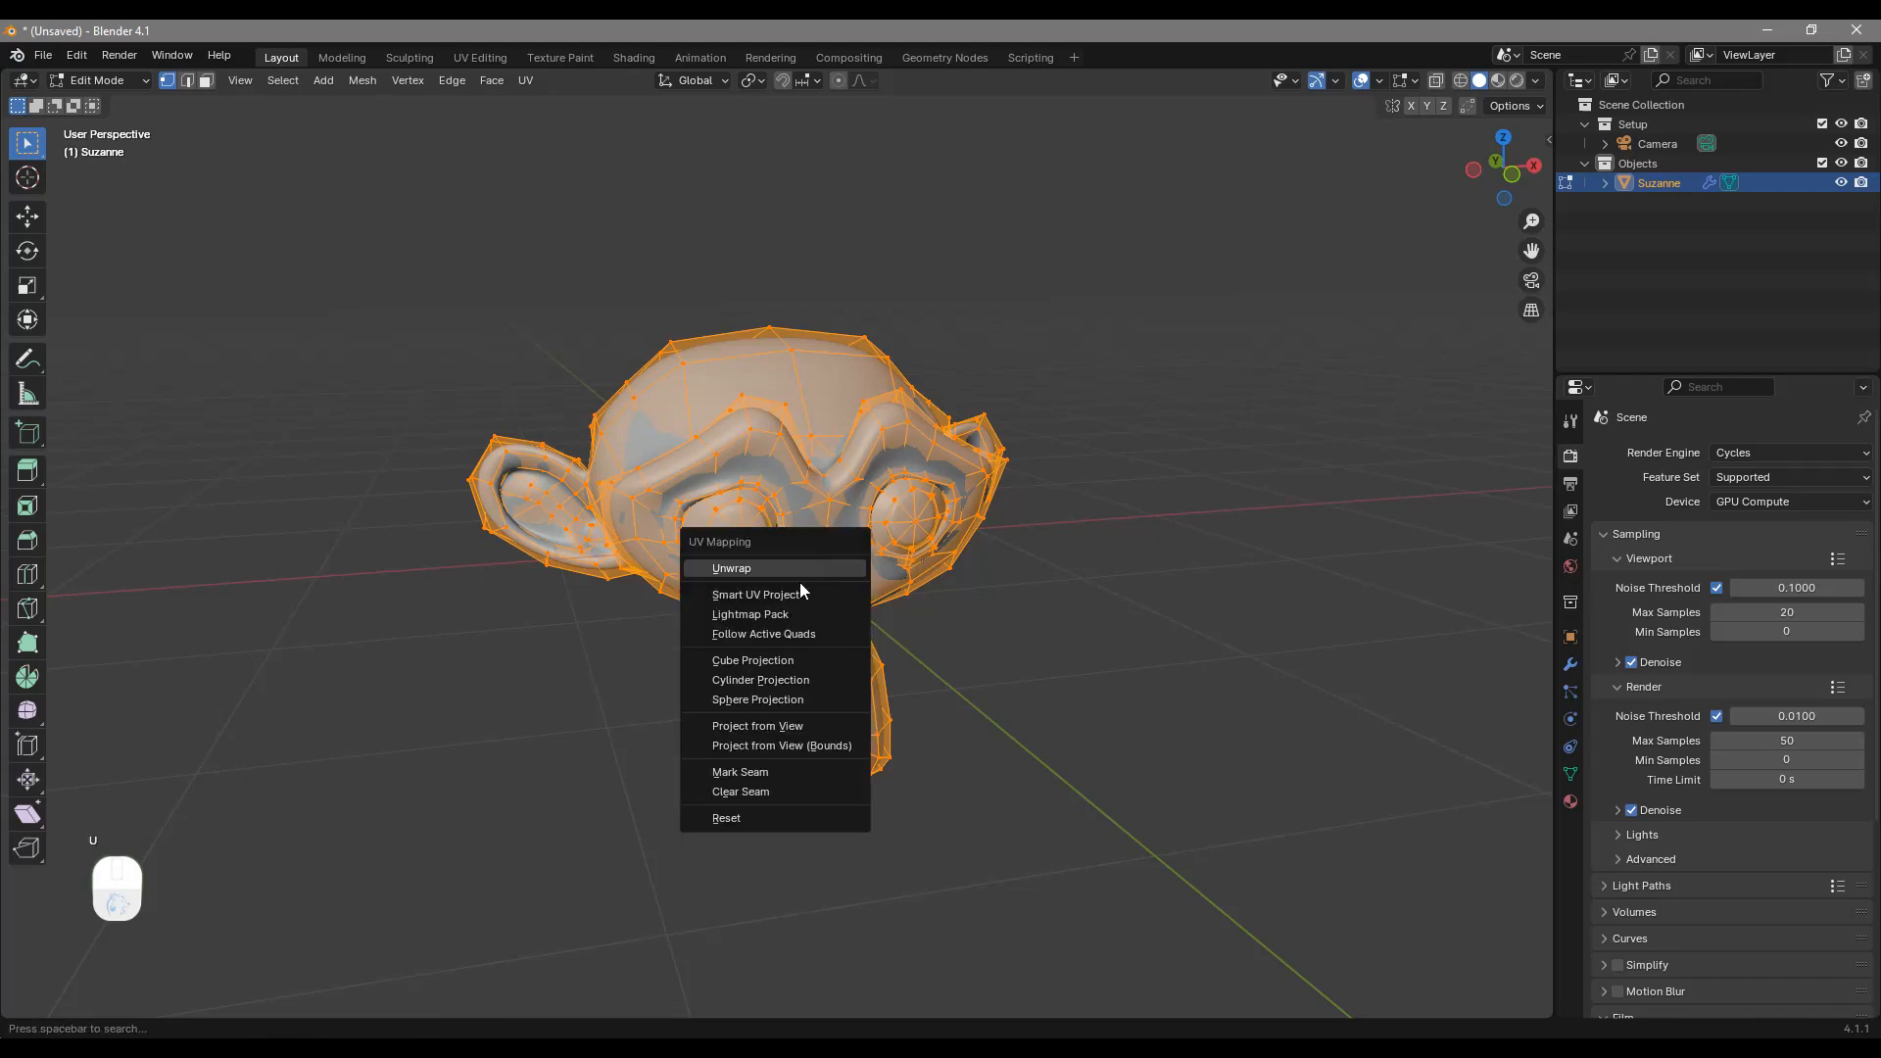
left_click(778, 596)
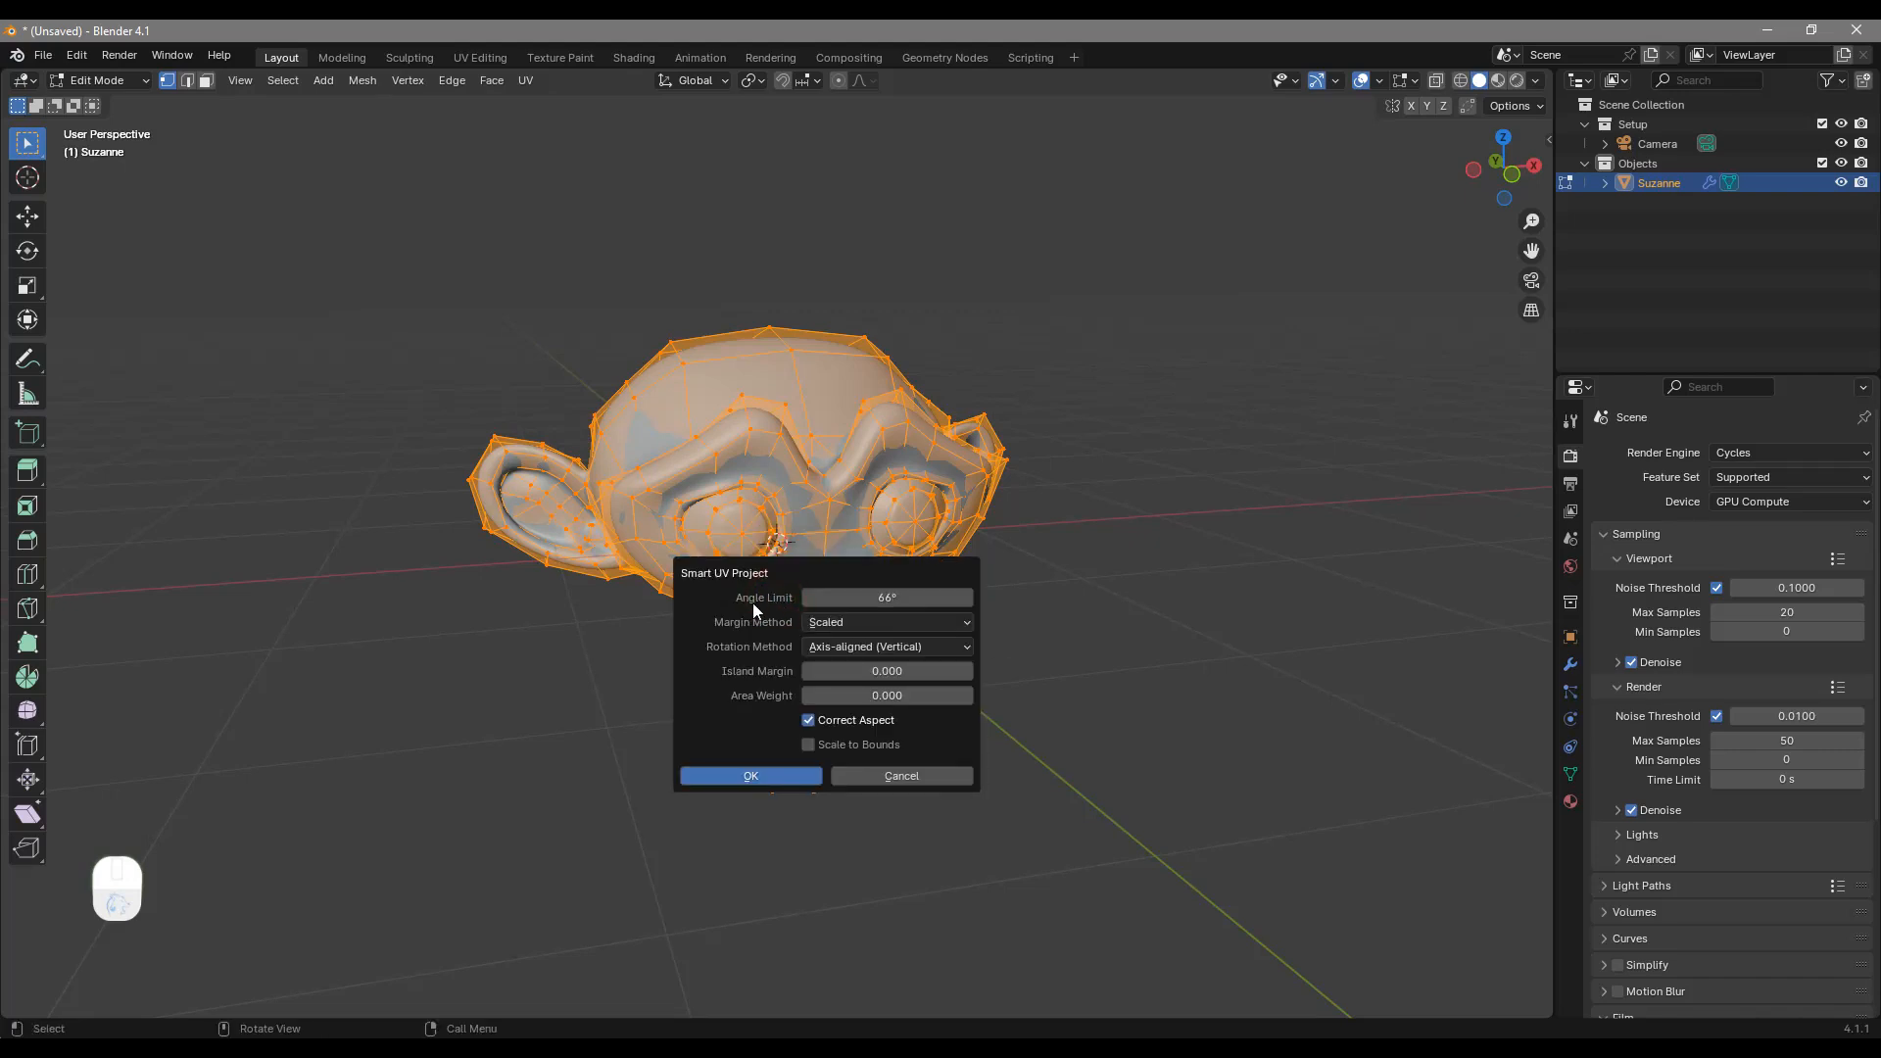
left_click(843, 671)
type("0.01")
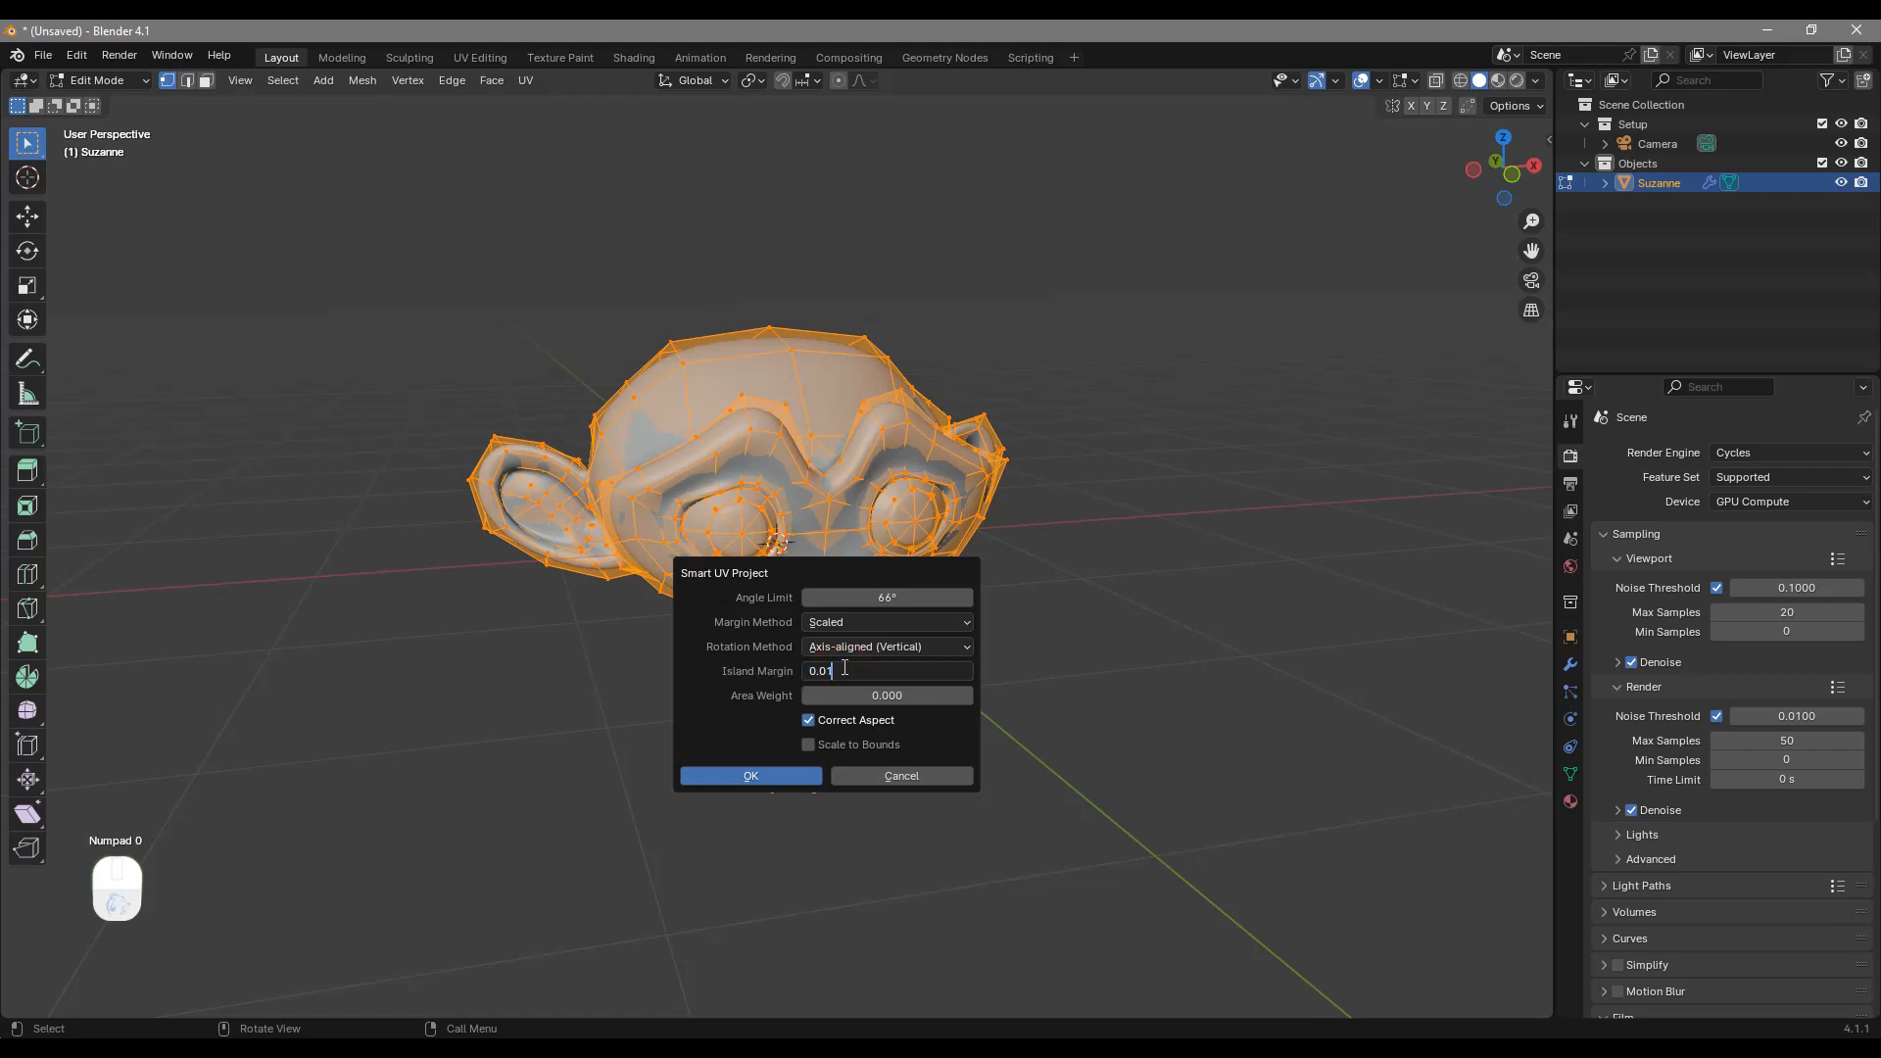
key("Return")
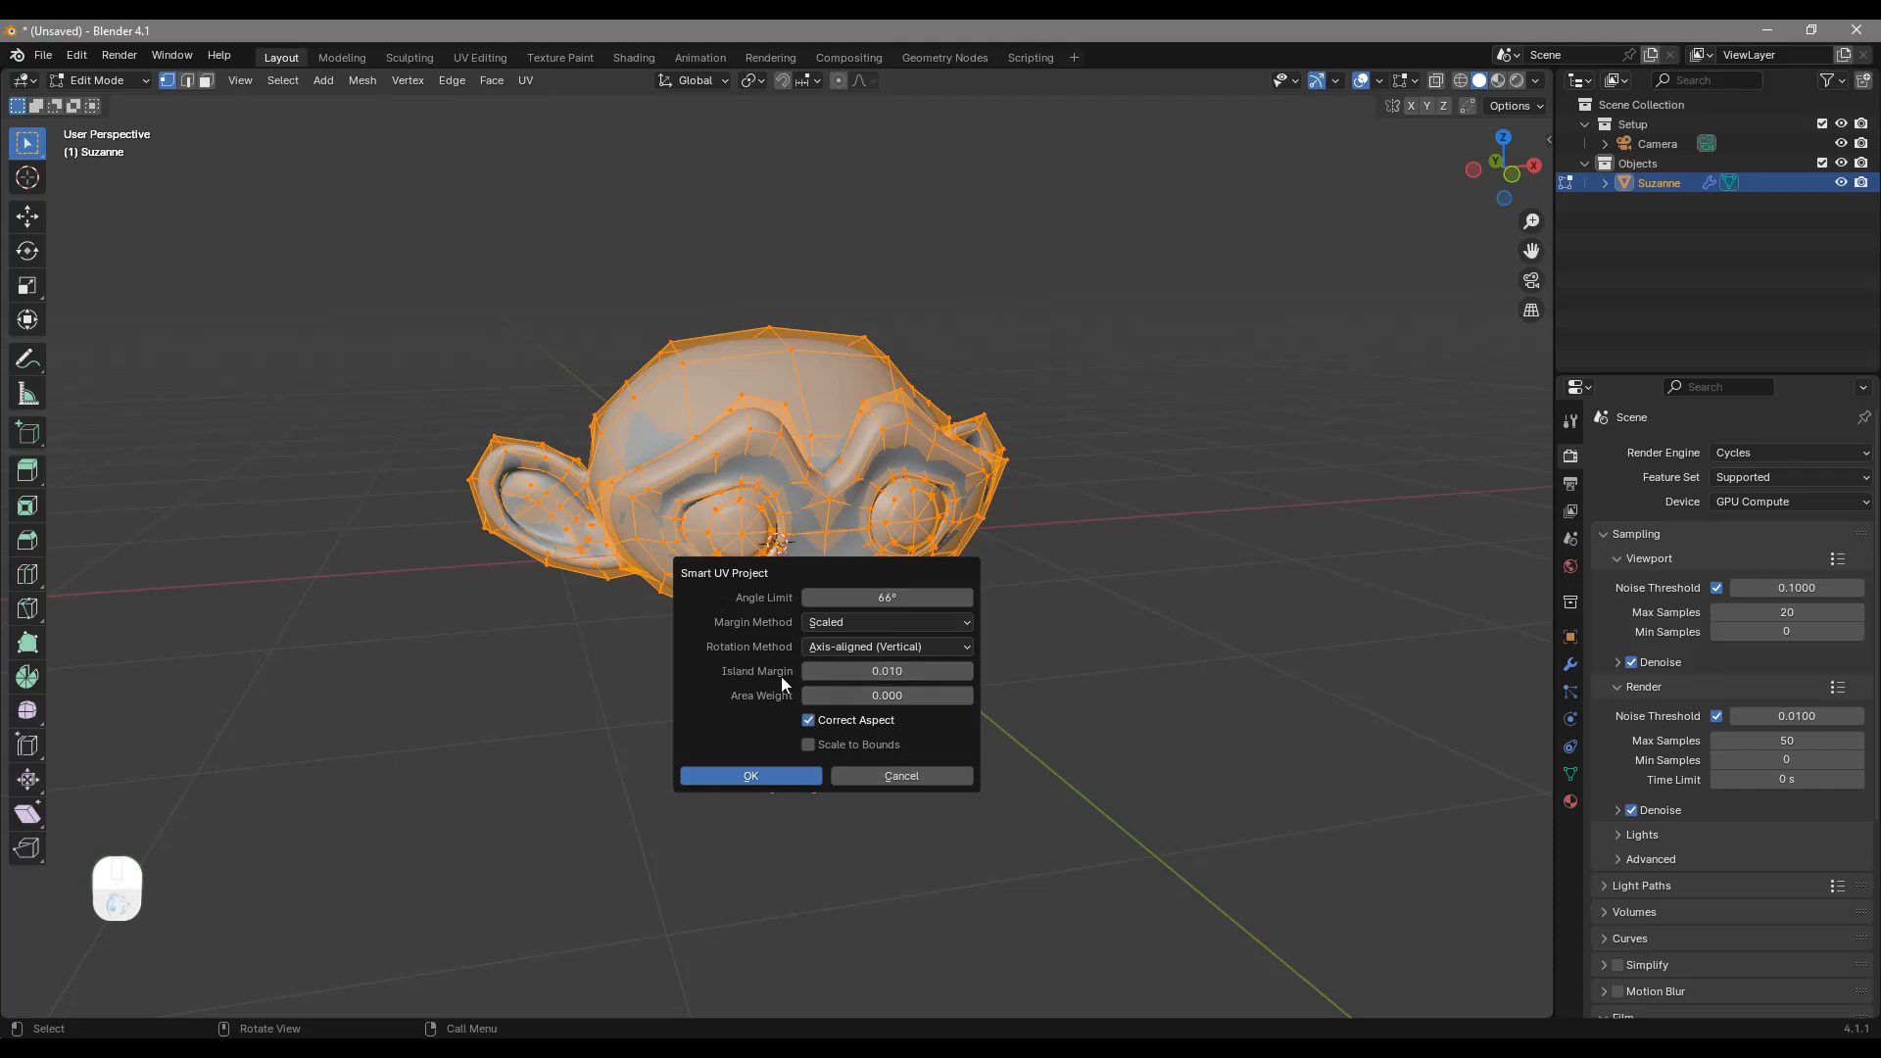
left_click(756, 775)
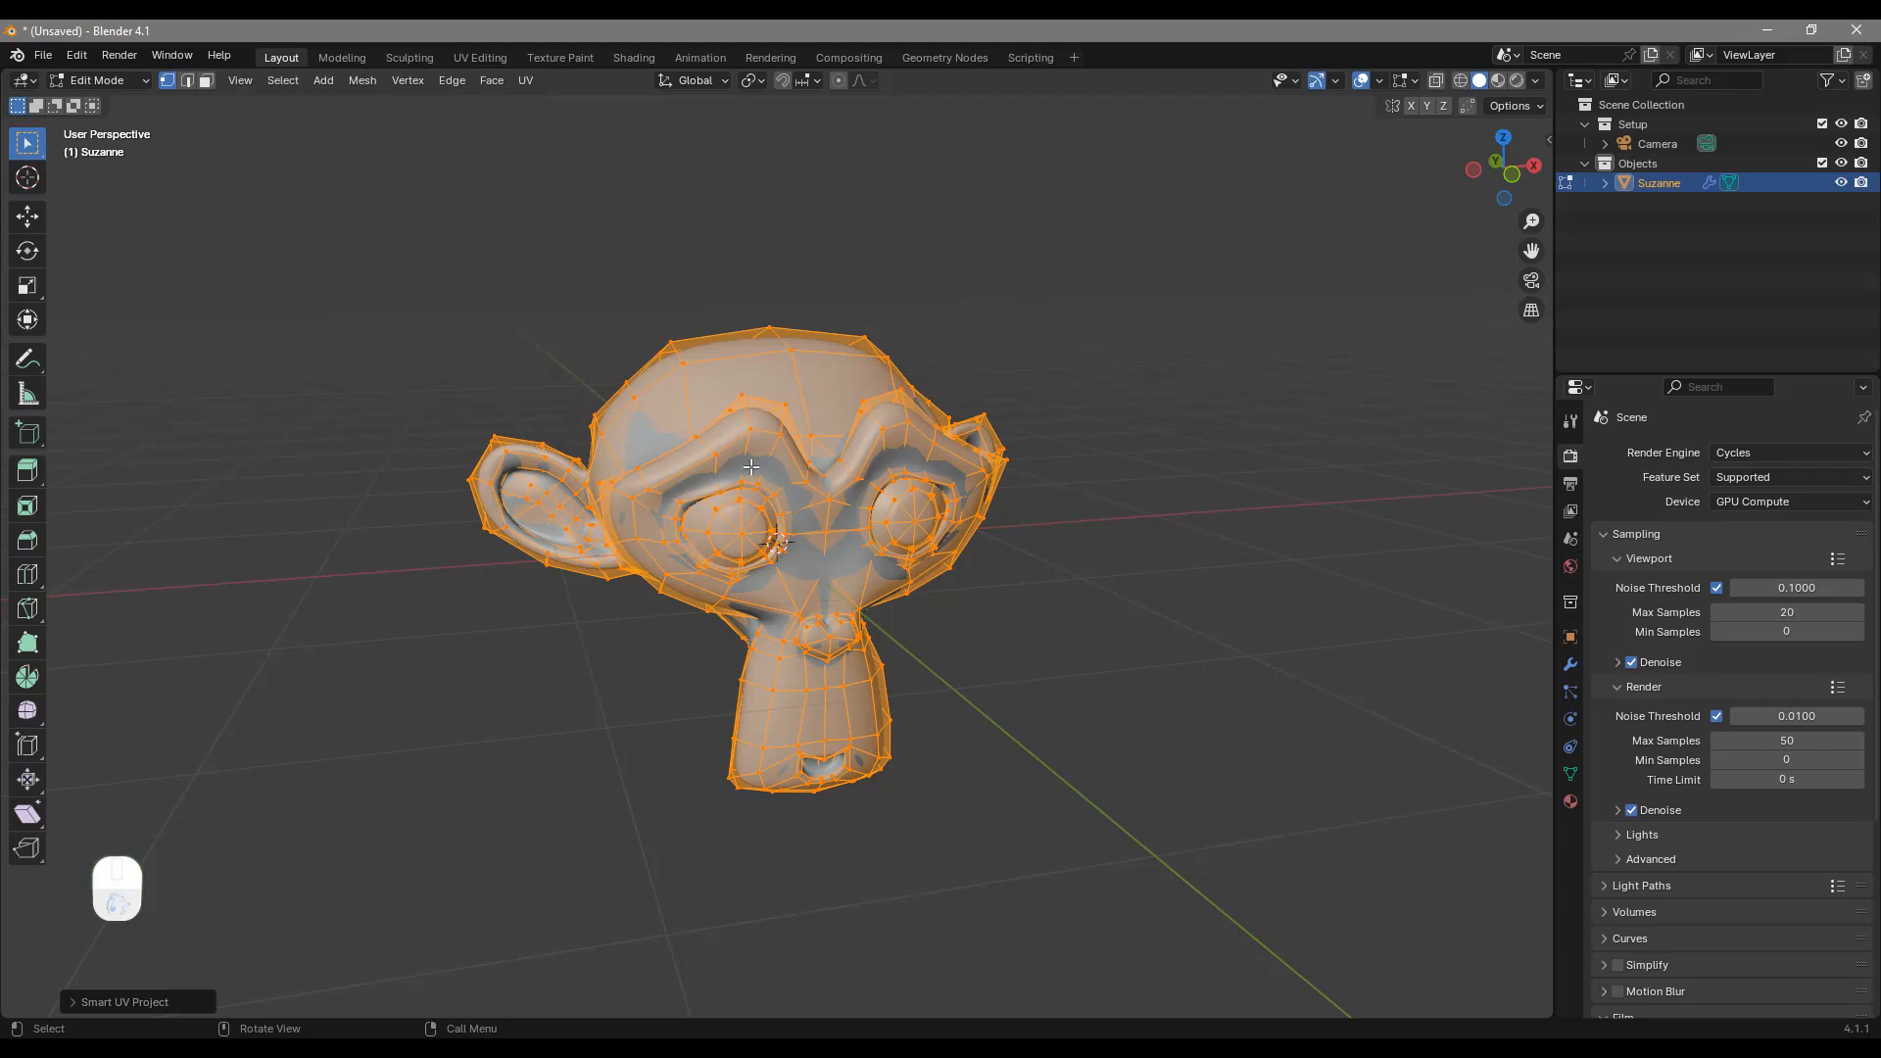
middle_click_drag(730, 505, 718, 520)
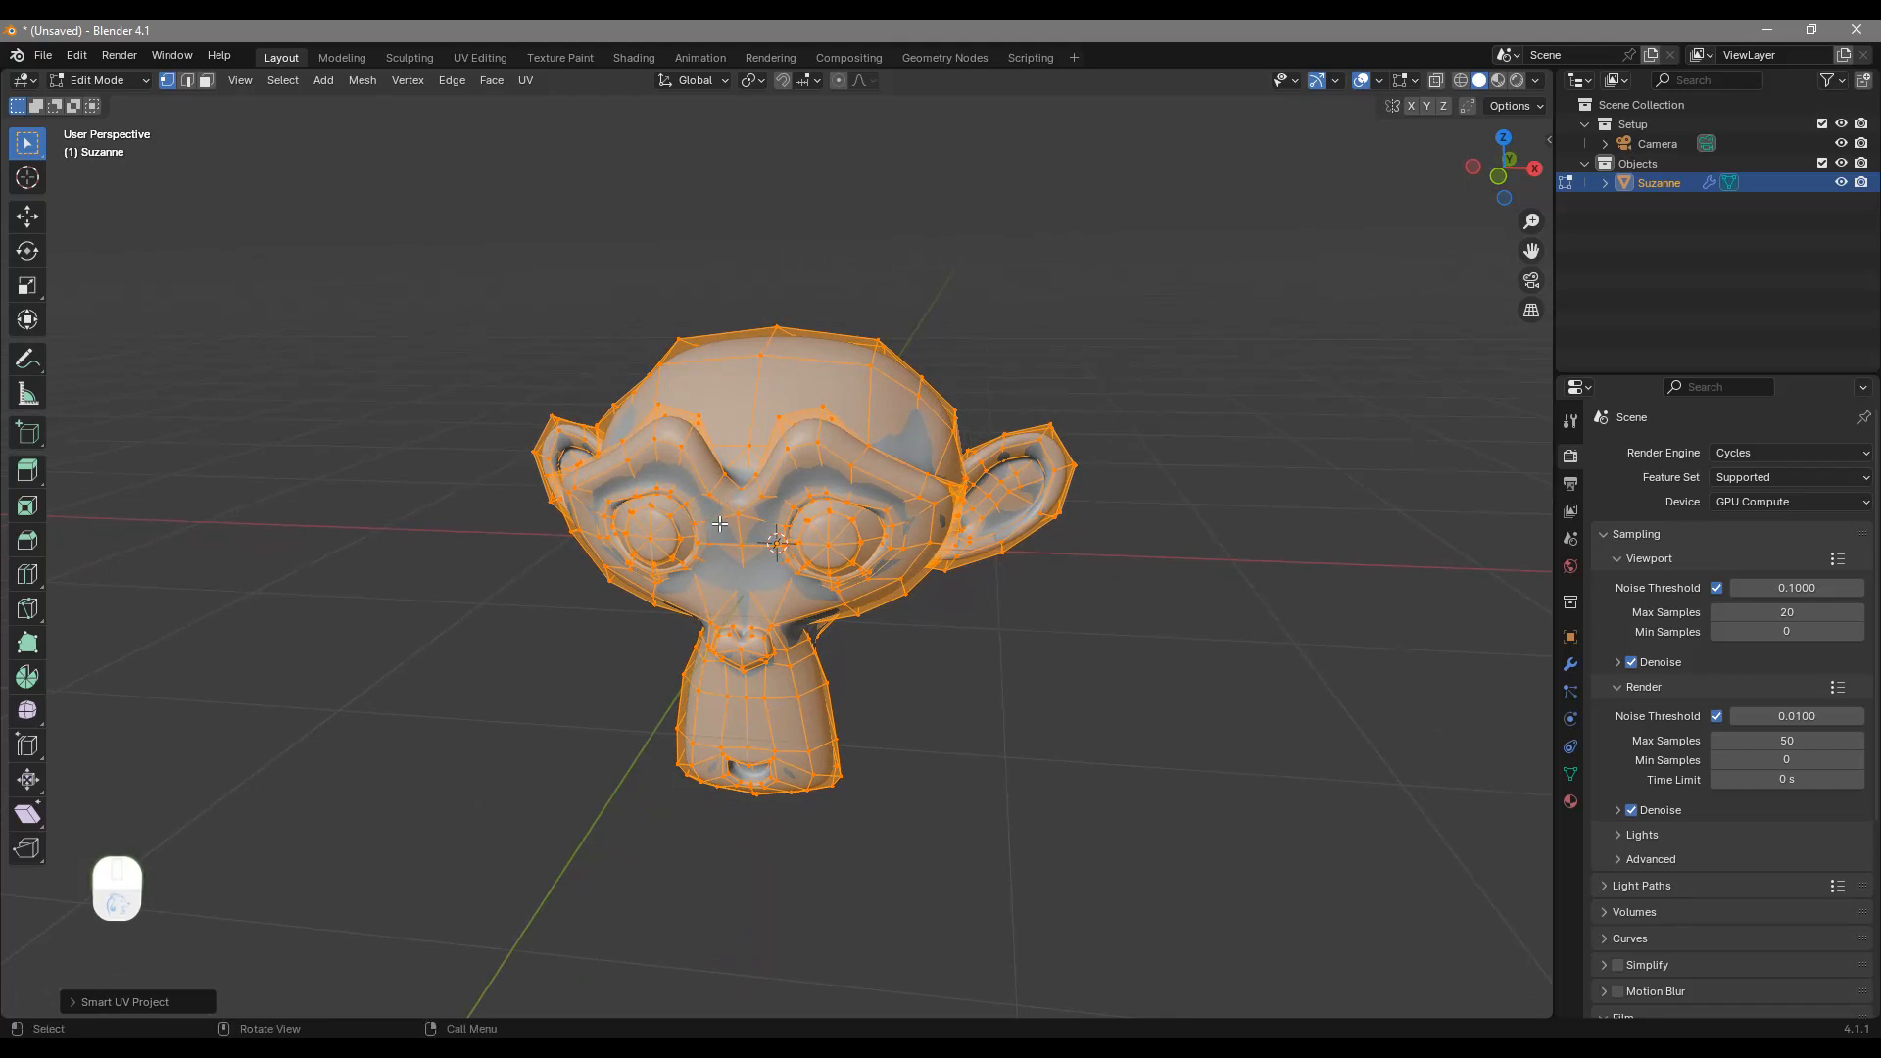
key("Tab")
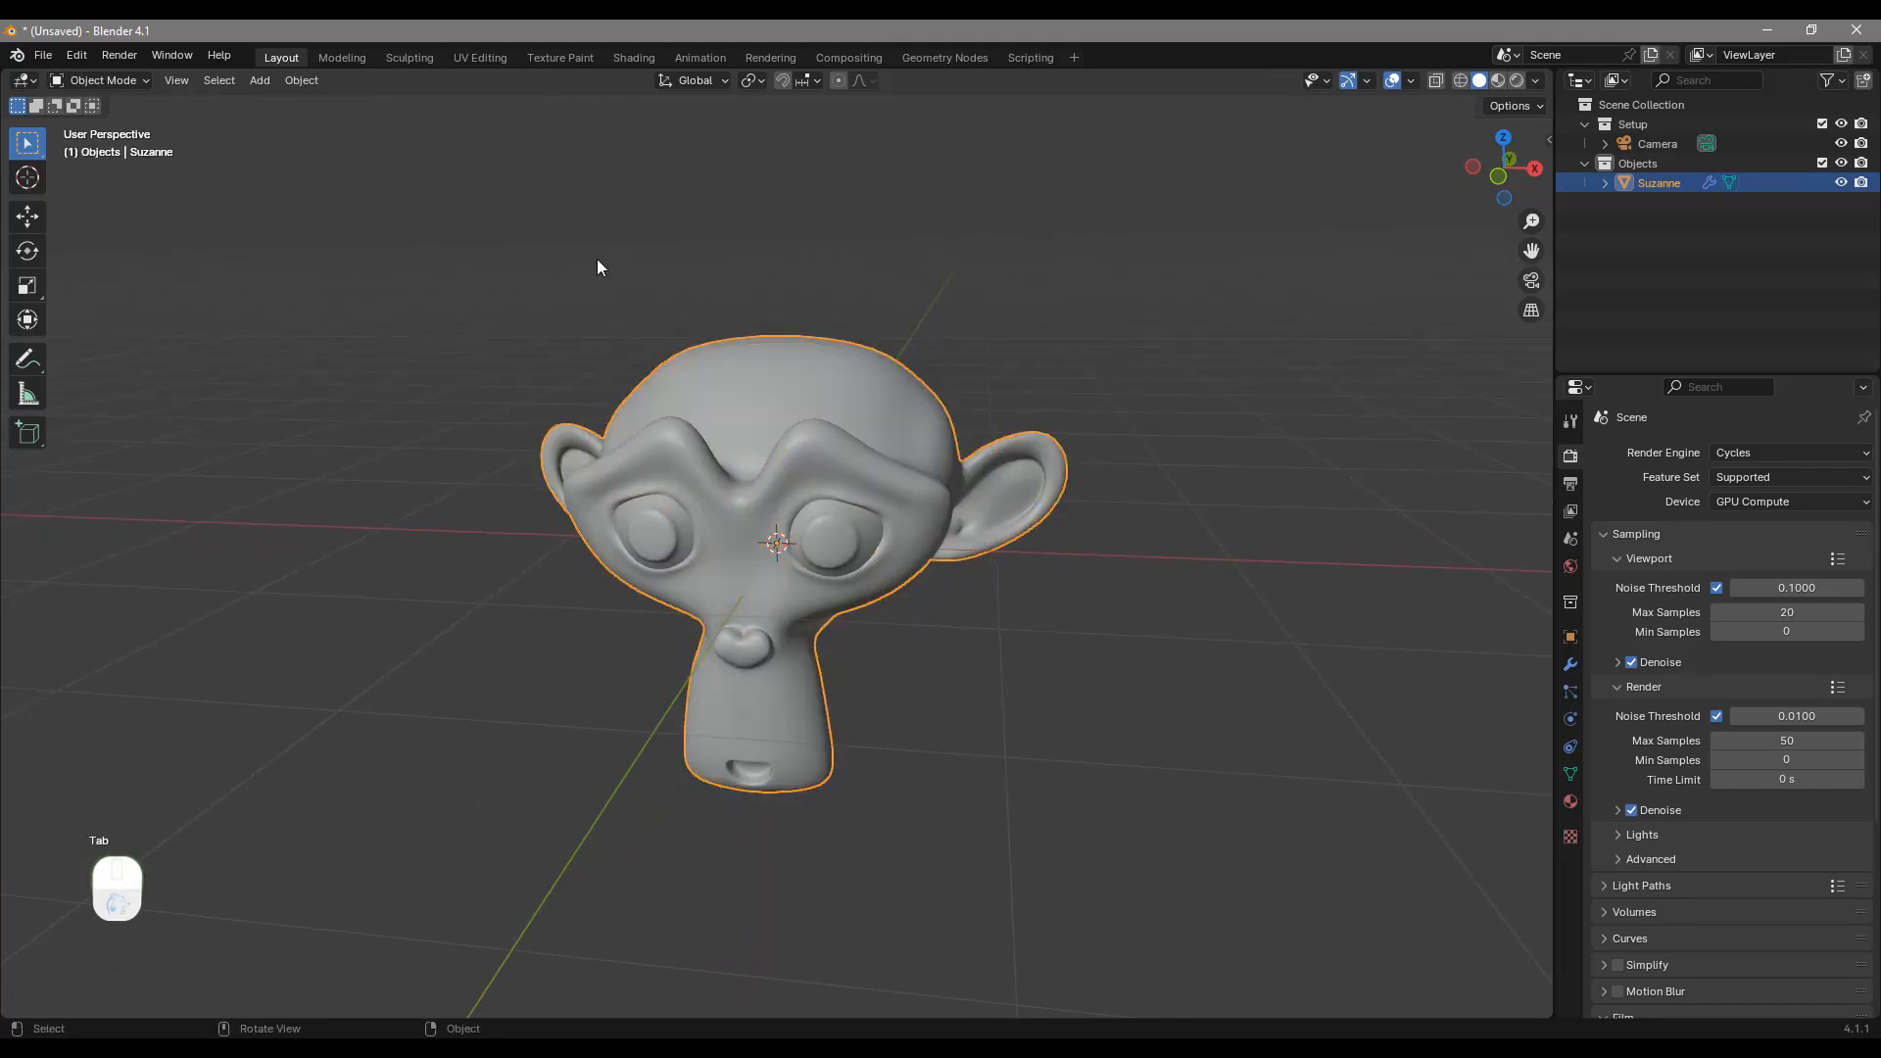
Step: Examine Suzanne's unwrapped UV islands and the spacing between them in the UV Editing workspace
left_click(503, 60)
scroll(319, 687, "up", 7)
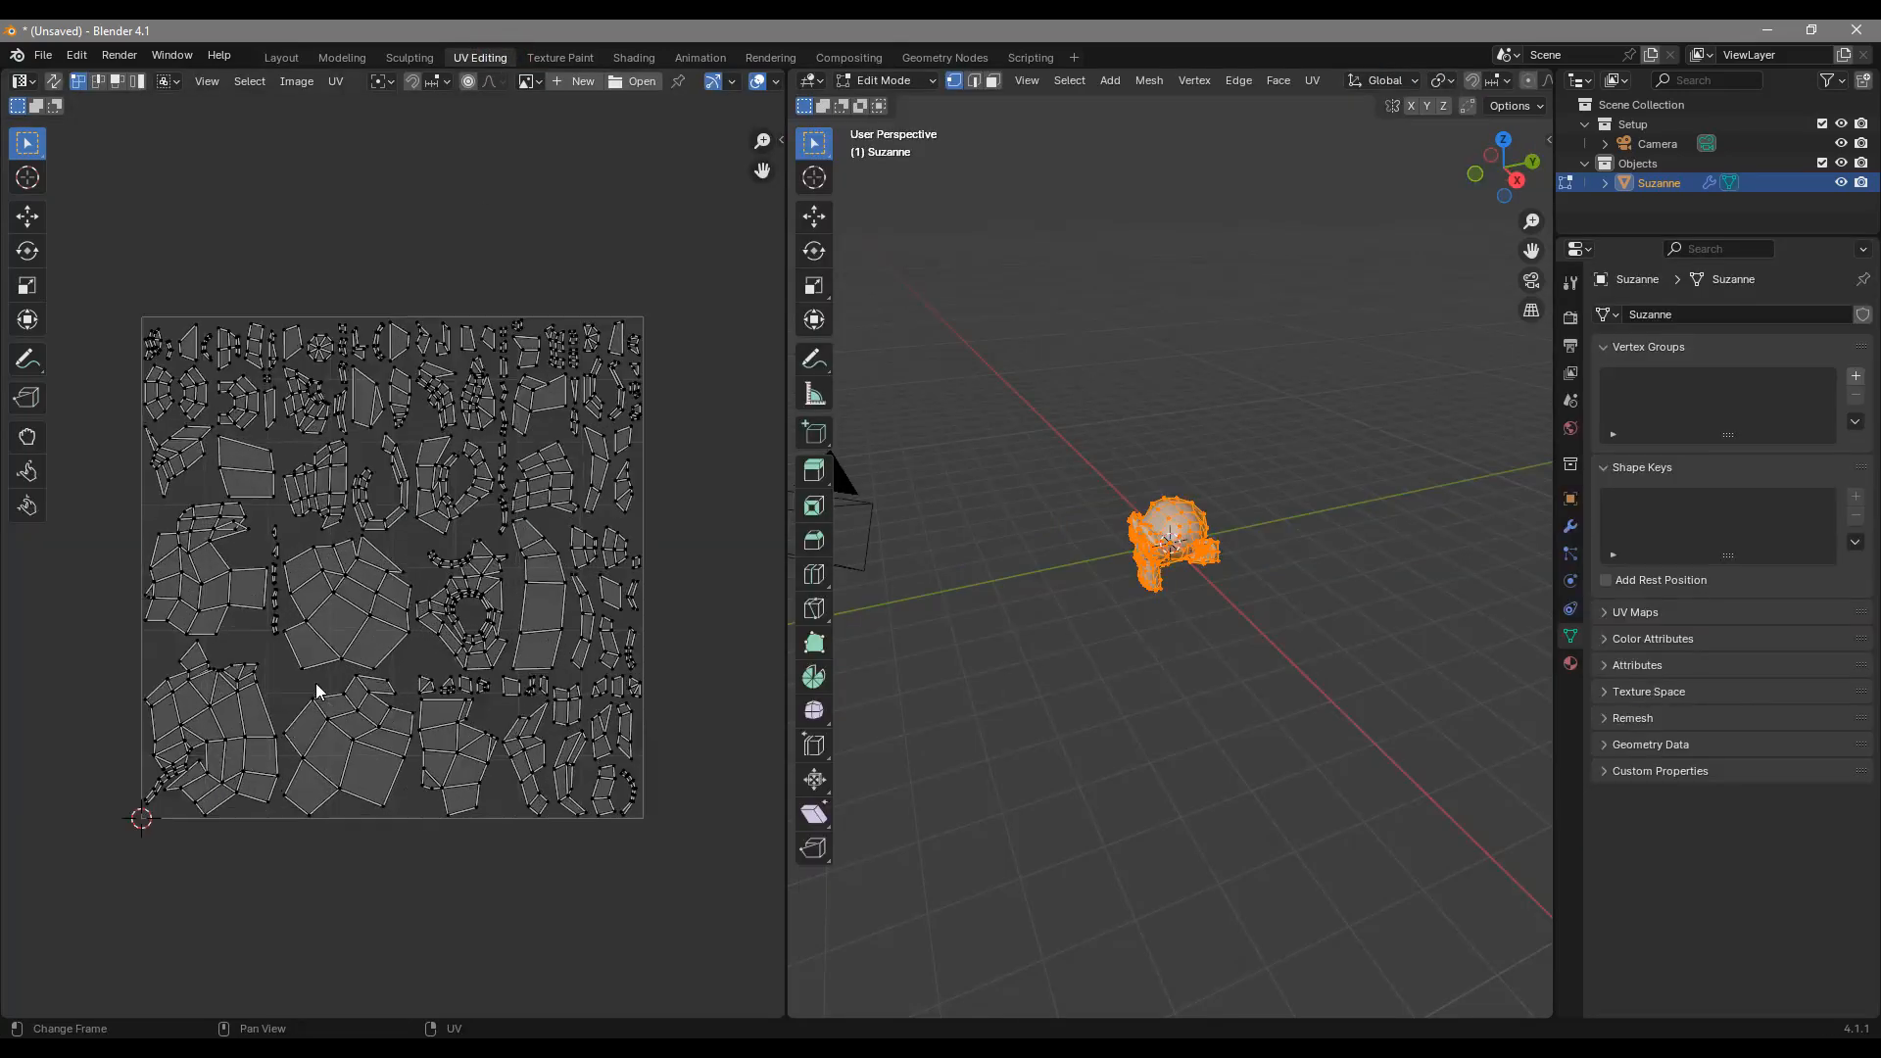
scroll(404, 478, "down", 3)
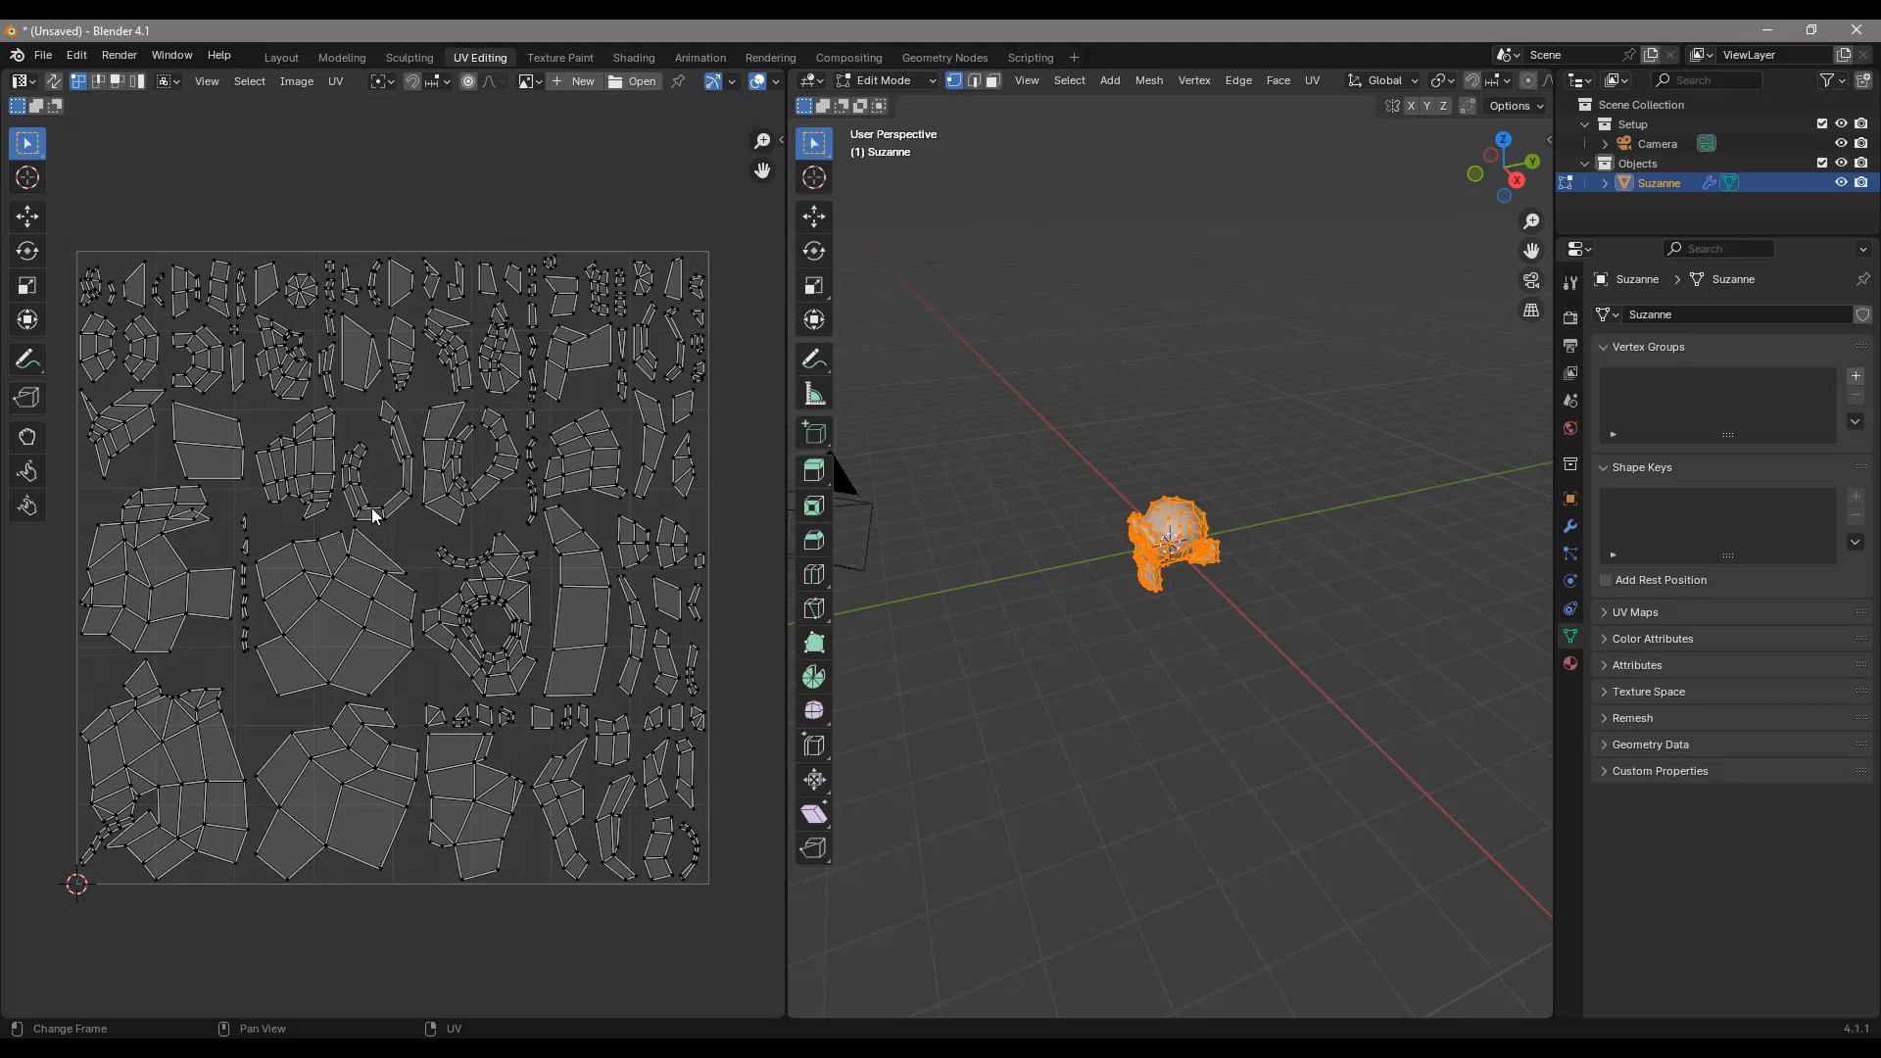
scroll(373, 532, "up", 4)
scroll(320, 525, "up", 2)
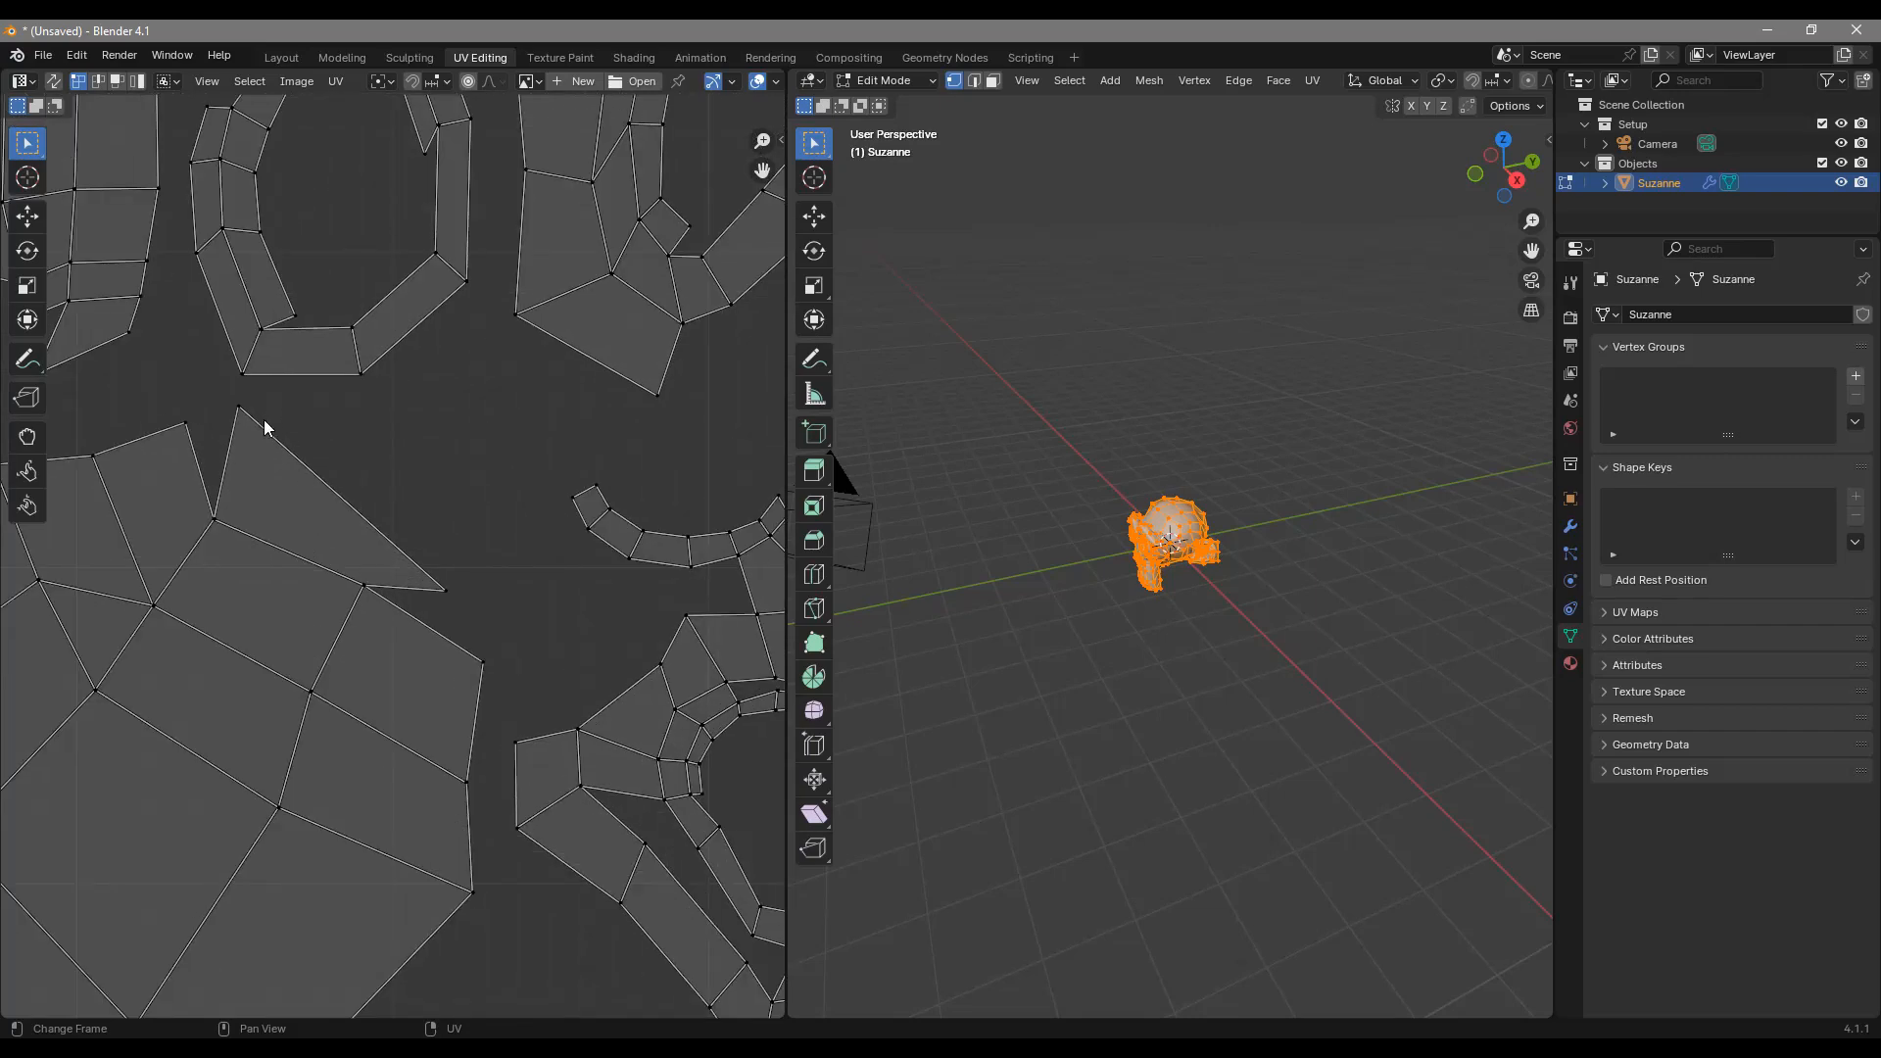
scroll(263, 420, "down", 2)
middle_click_drag(348, 515, 526, 615)
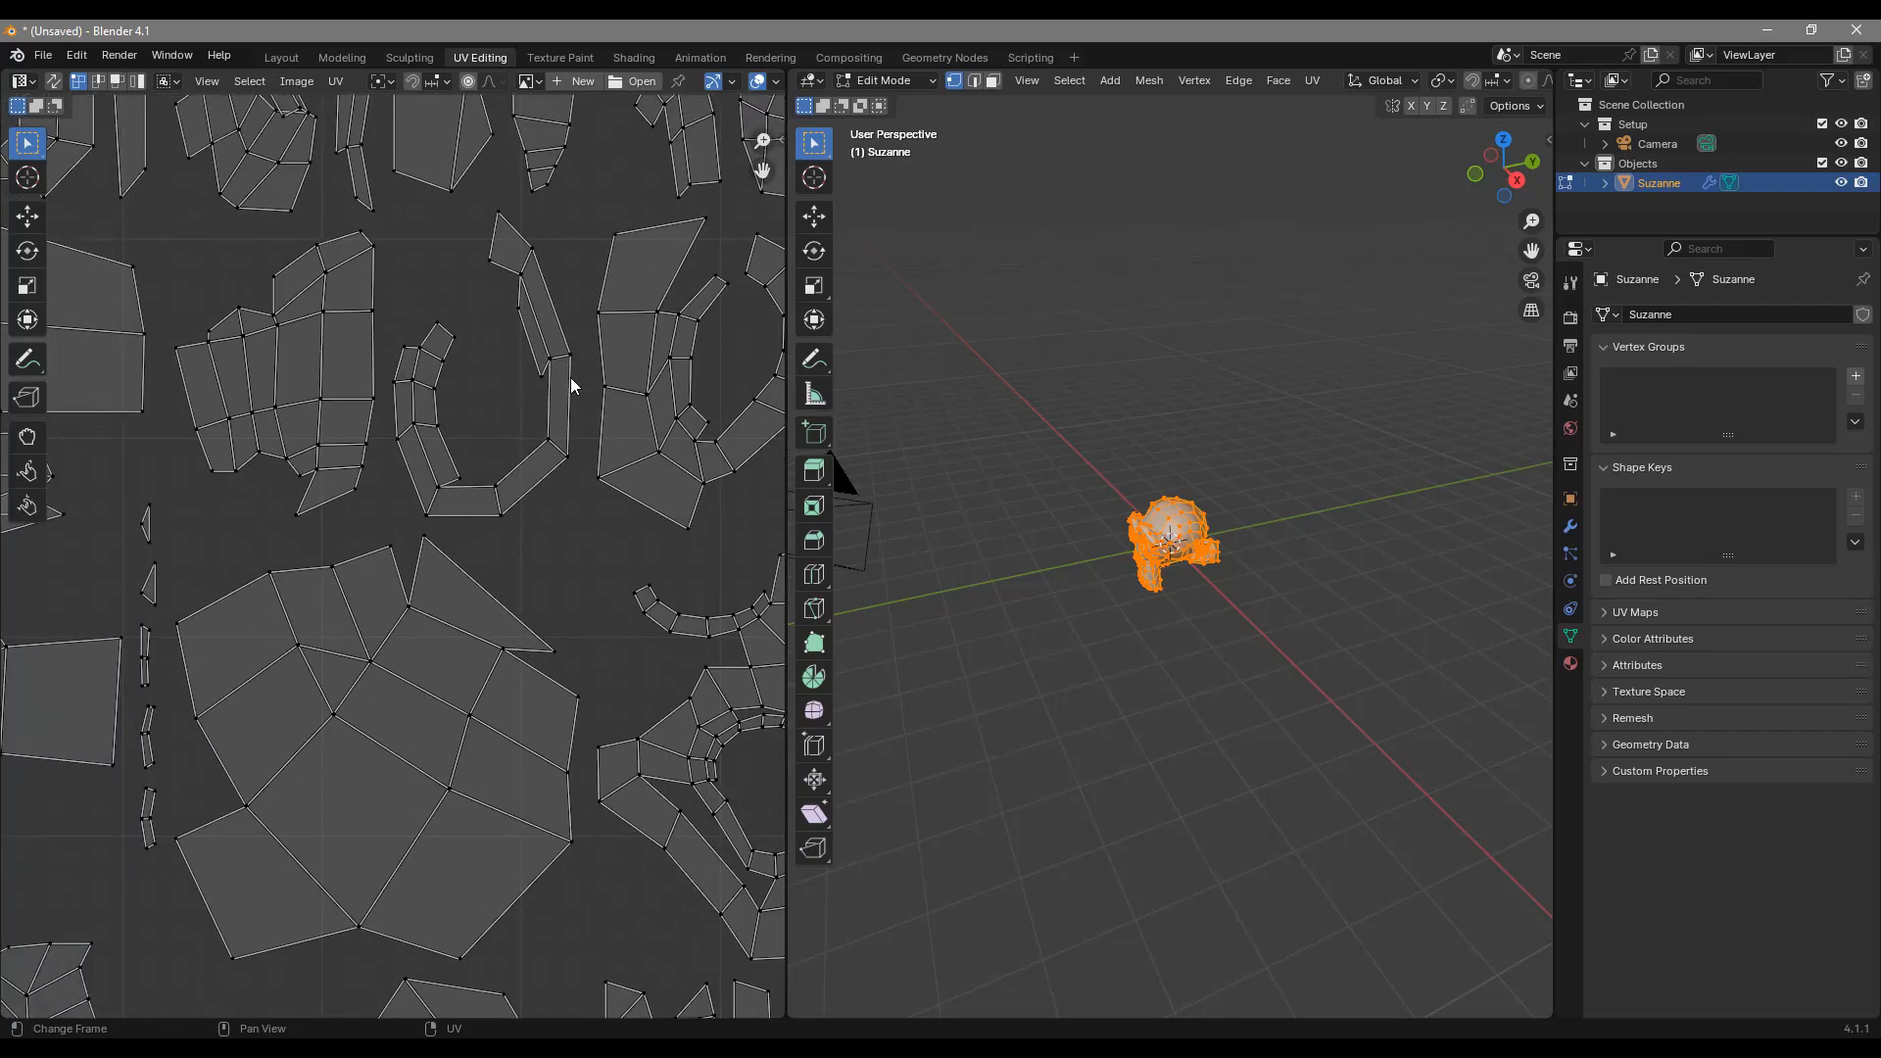
scroll(579, 361, "down", 5)
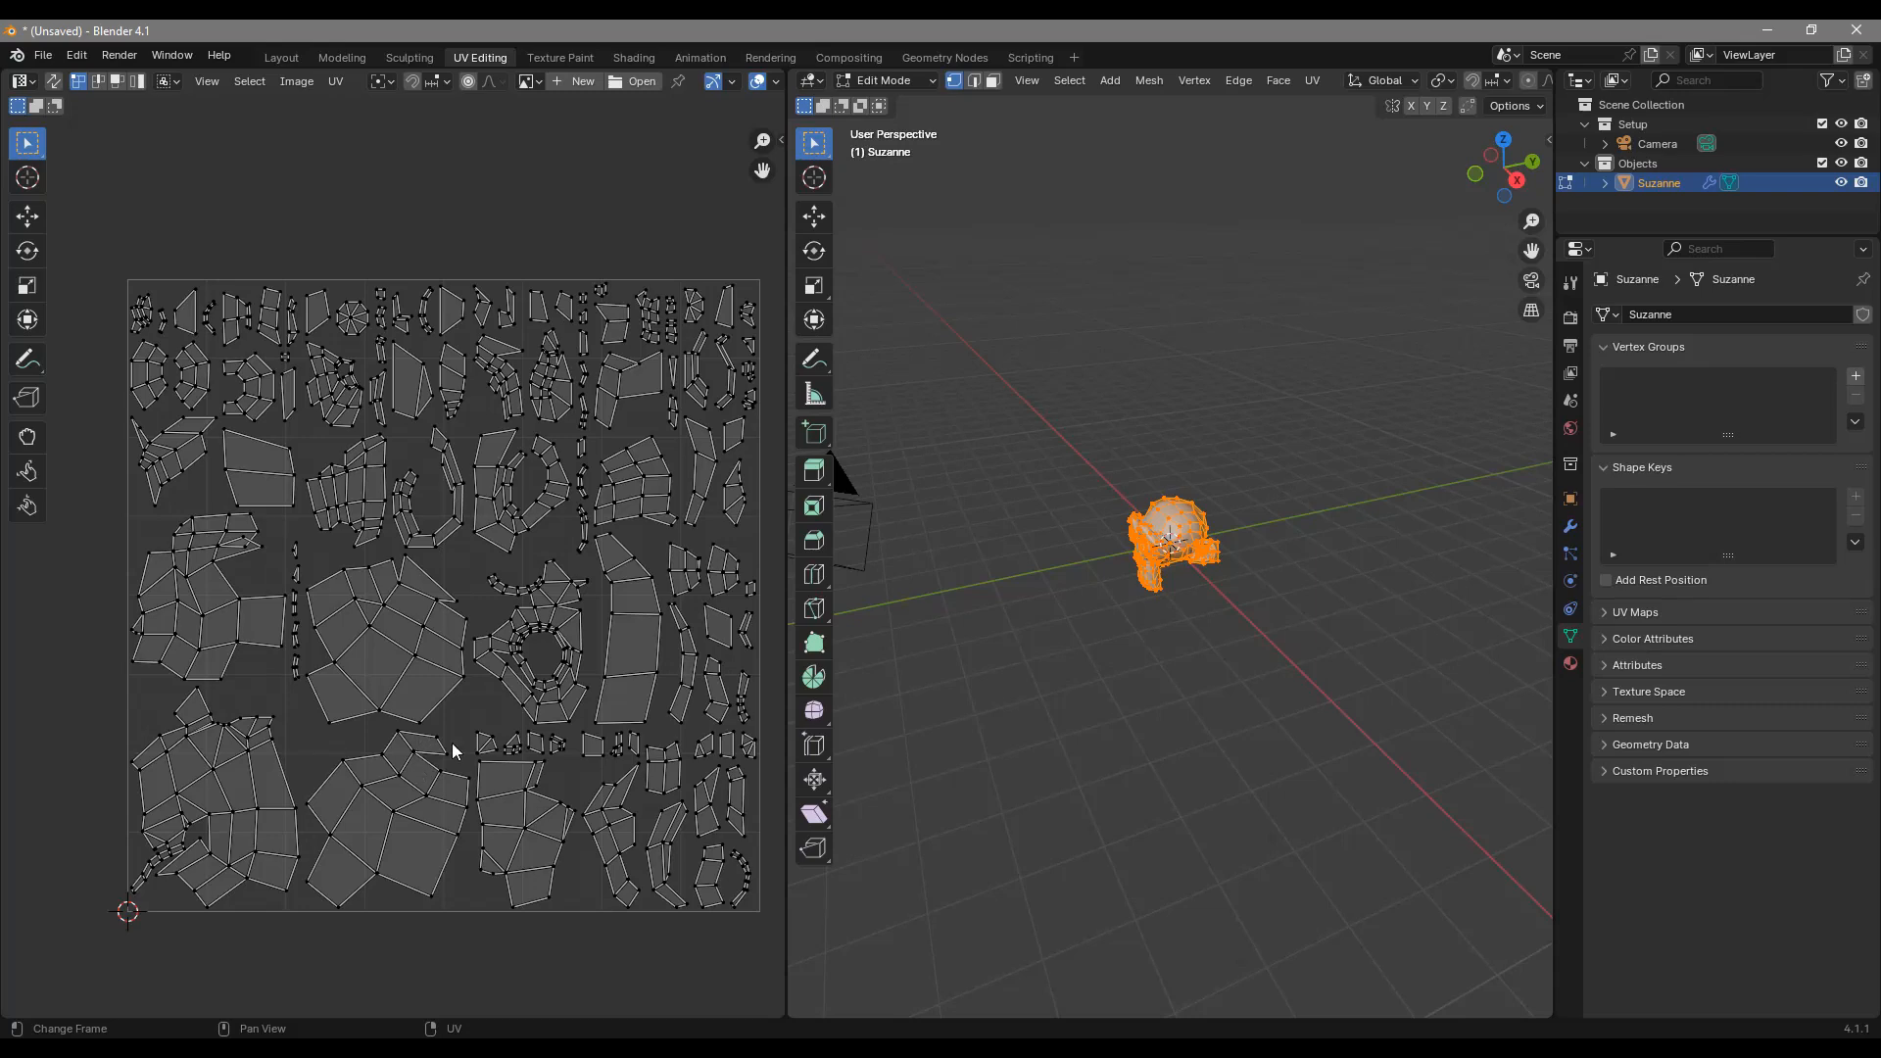
scroll(542, 845, "up", 2)
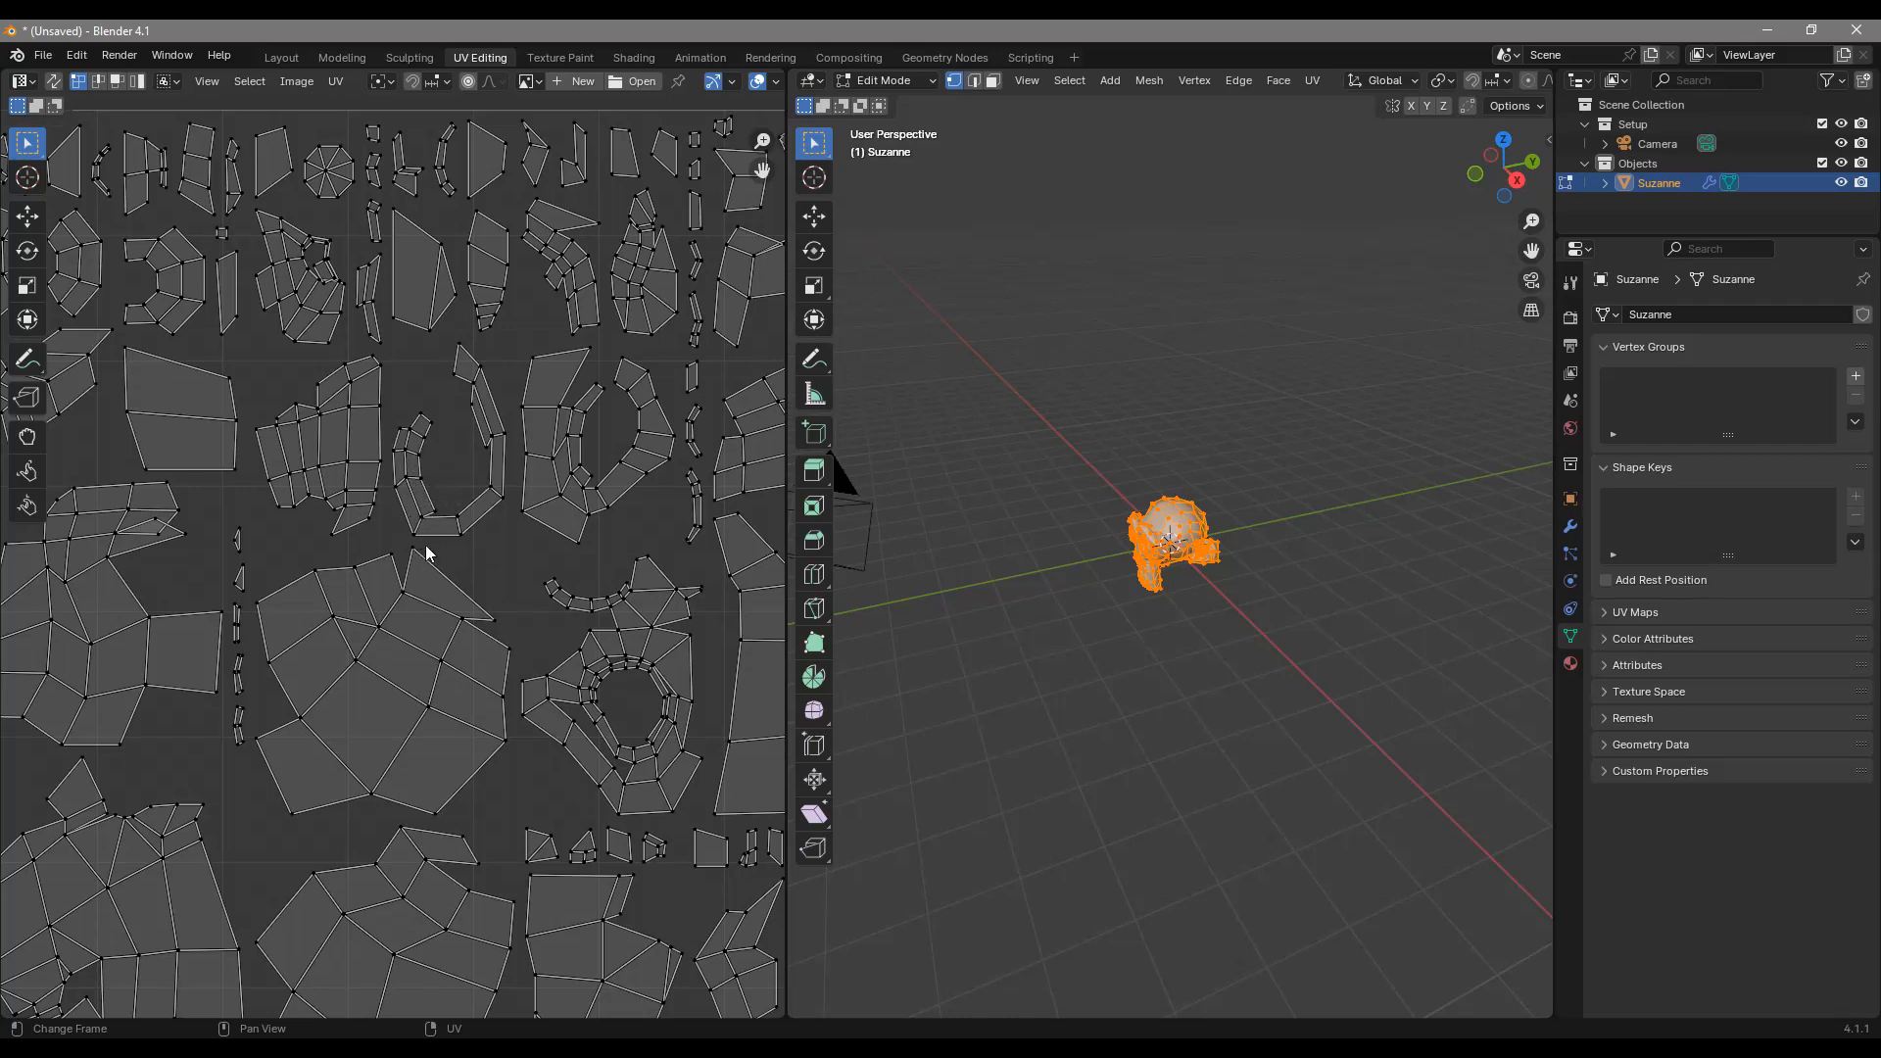
scroll(472, 526, "down", 5)
scroll(470, 531, "up", 3)
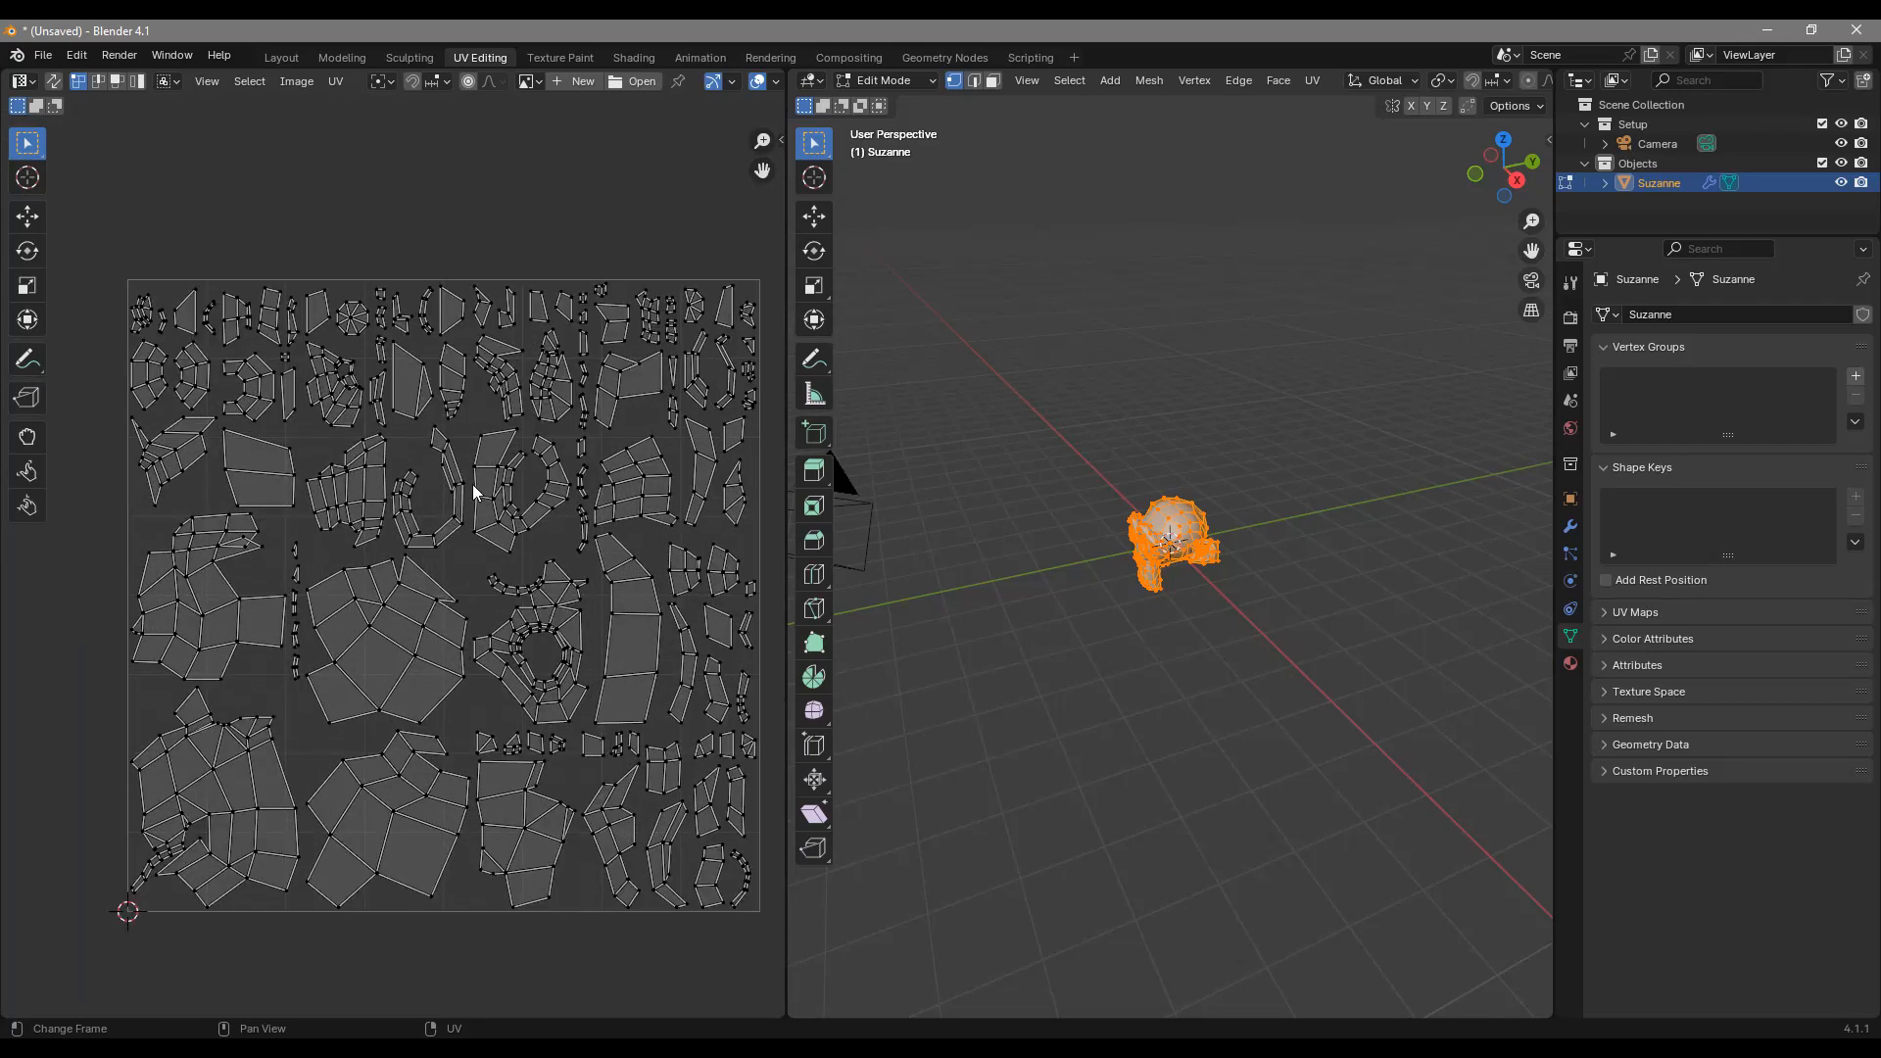
Step: Create a new material for Suzanne in the Shading workspace
left_click(634, 58)
scroll(854, 307, "up", 3)
middle_click_drag(854, 307, 903, 294)
middle_click_drag(821, 492, 902, 401, "shift")
scroll(919, 396, "up", 1)
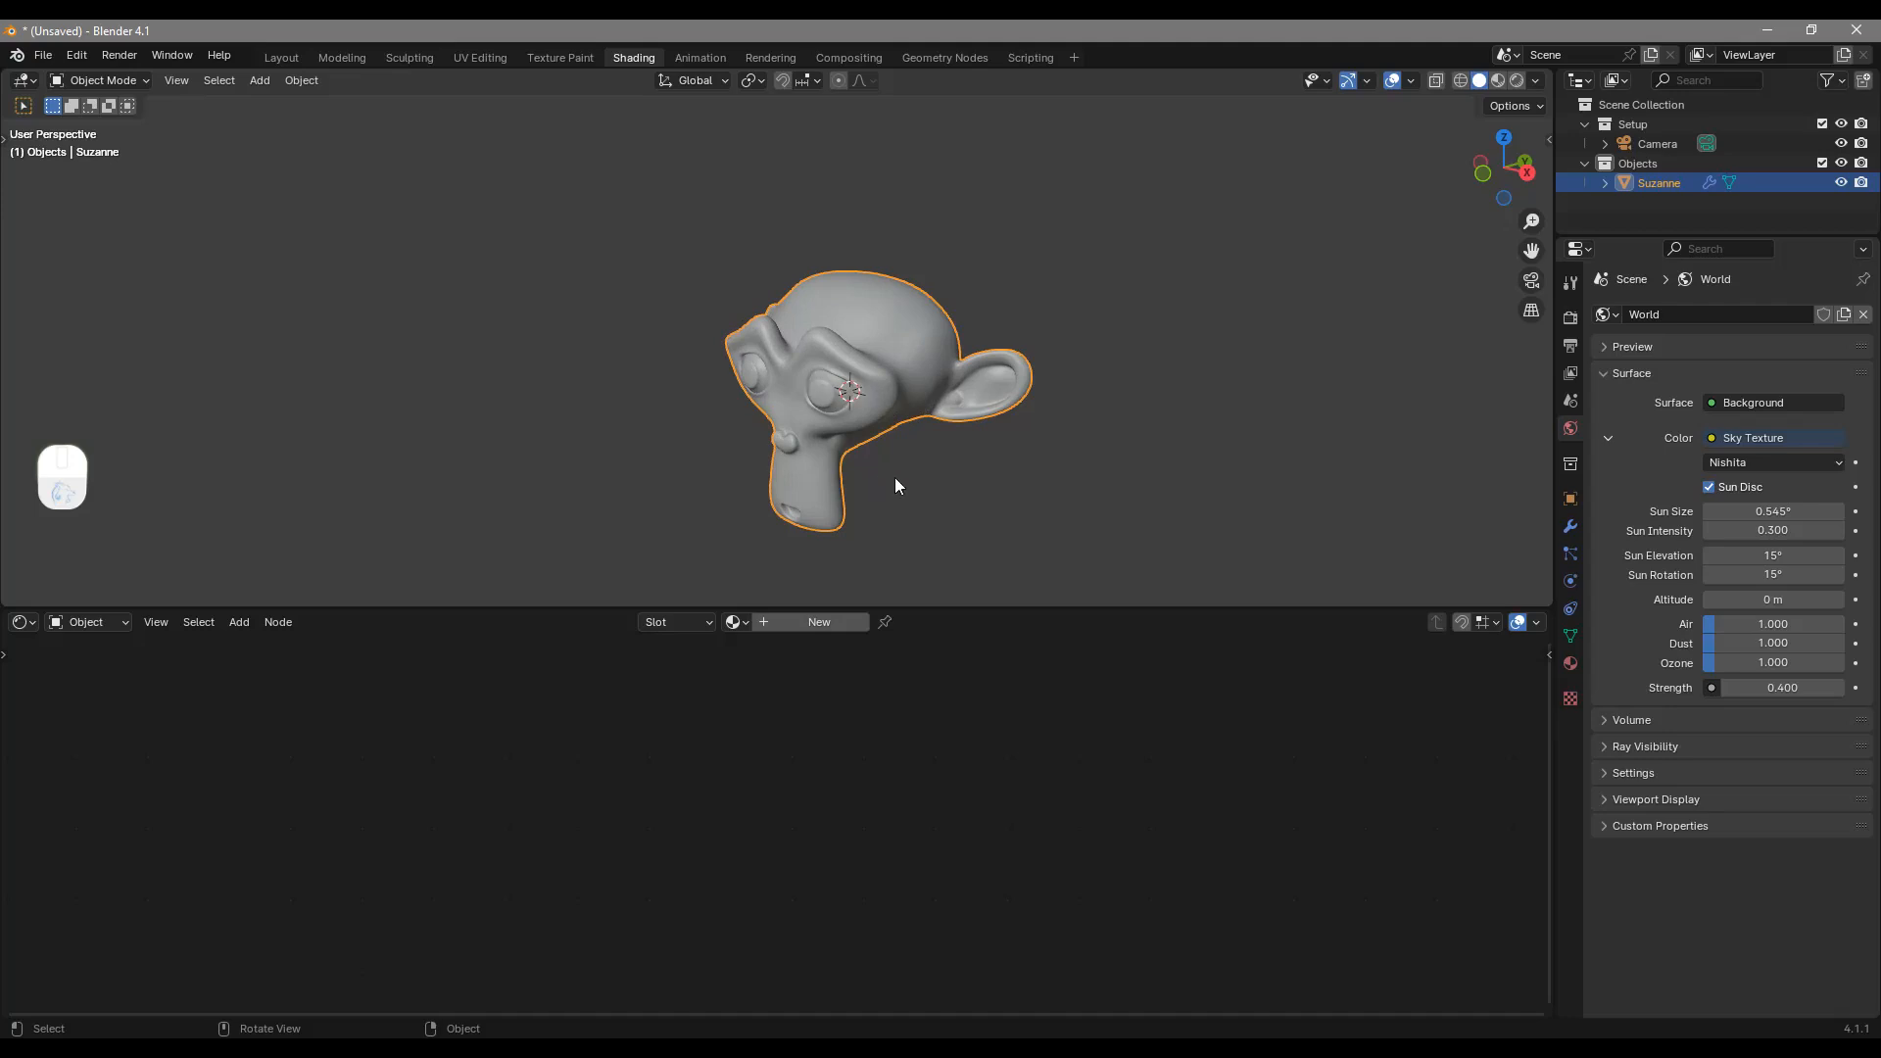
middle_click_drag(895, 485, 811, 591)
left_click(817, 621)
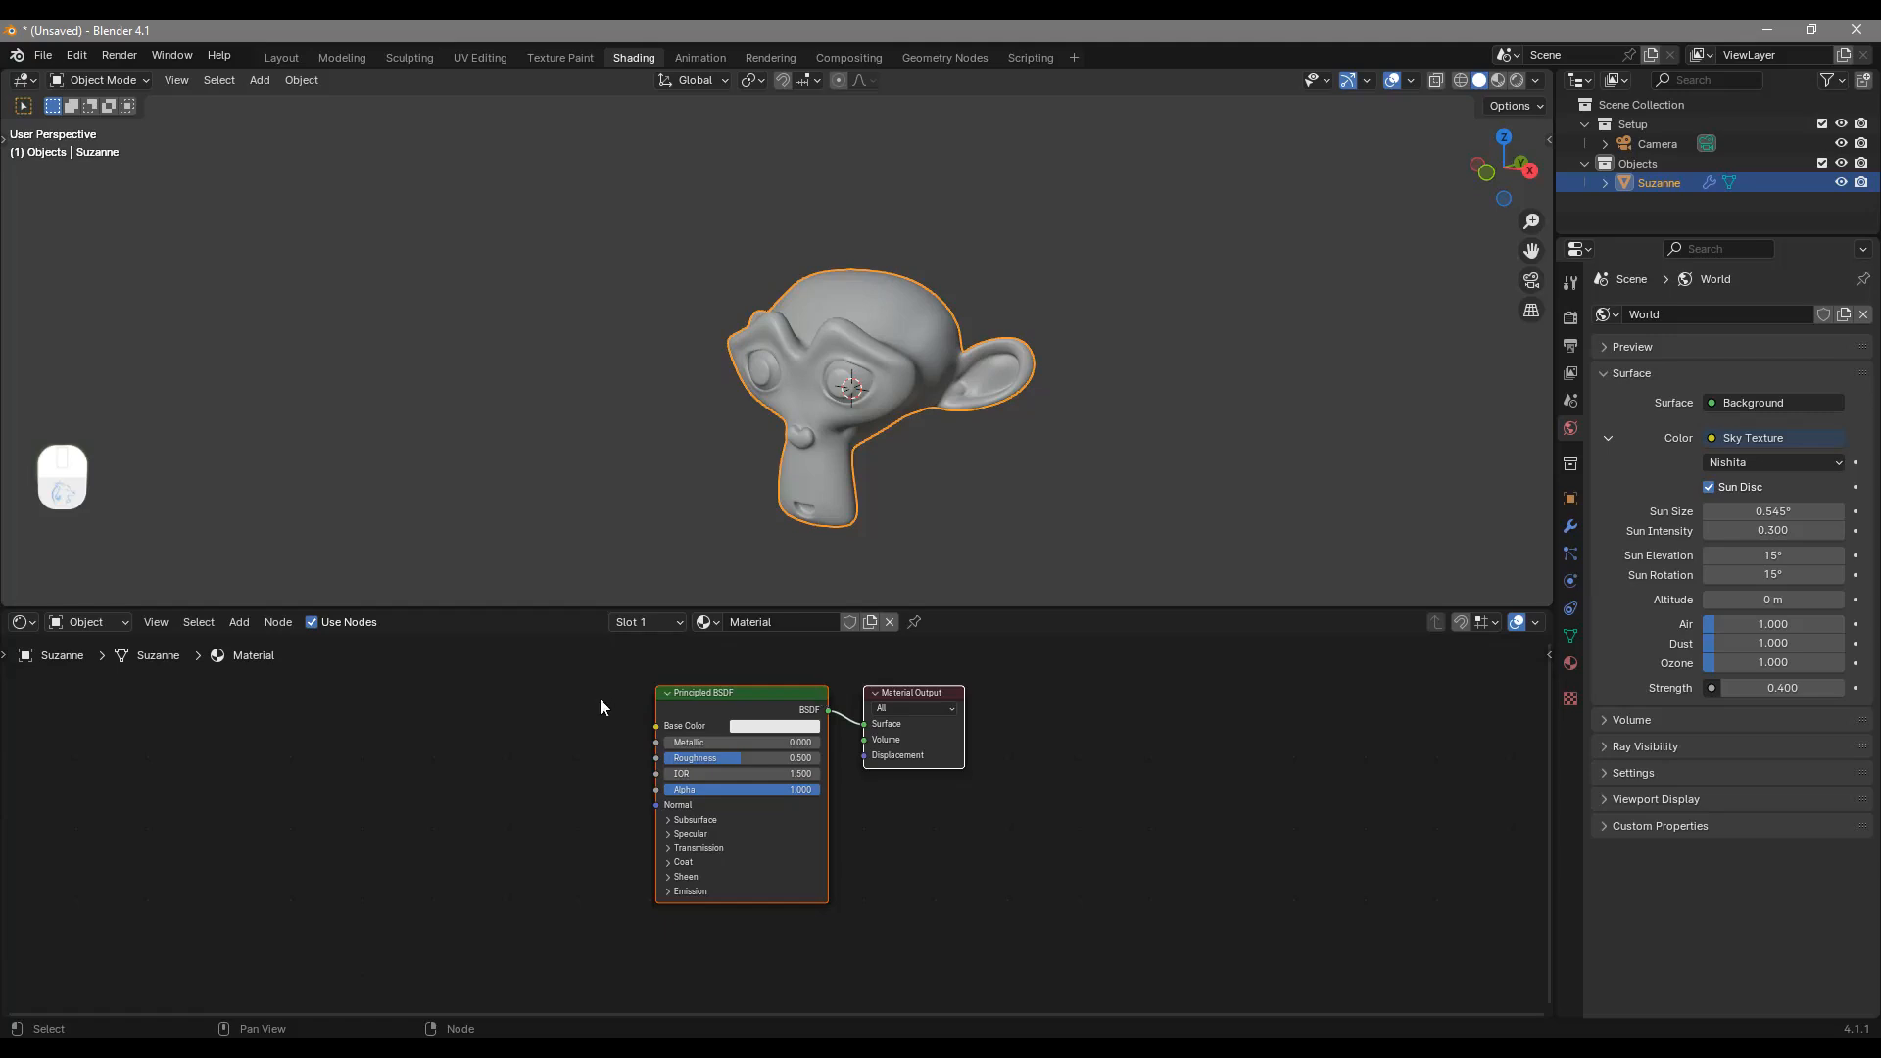
Step: Add an Image Texture node and place it well before the Principled BSDF node
key("shift+a")
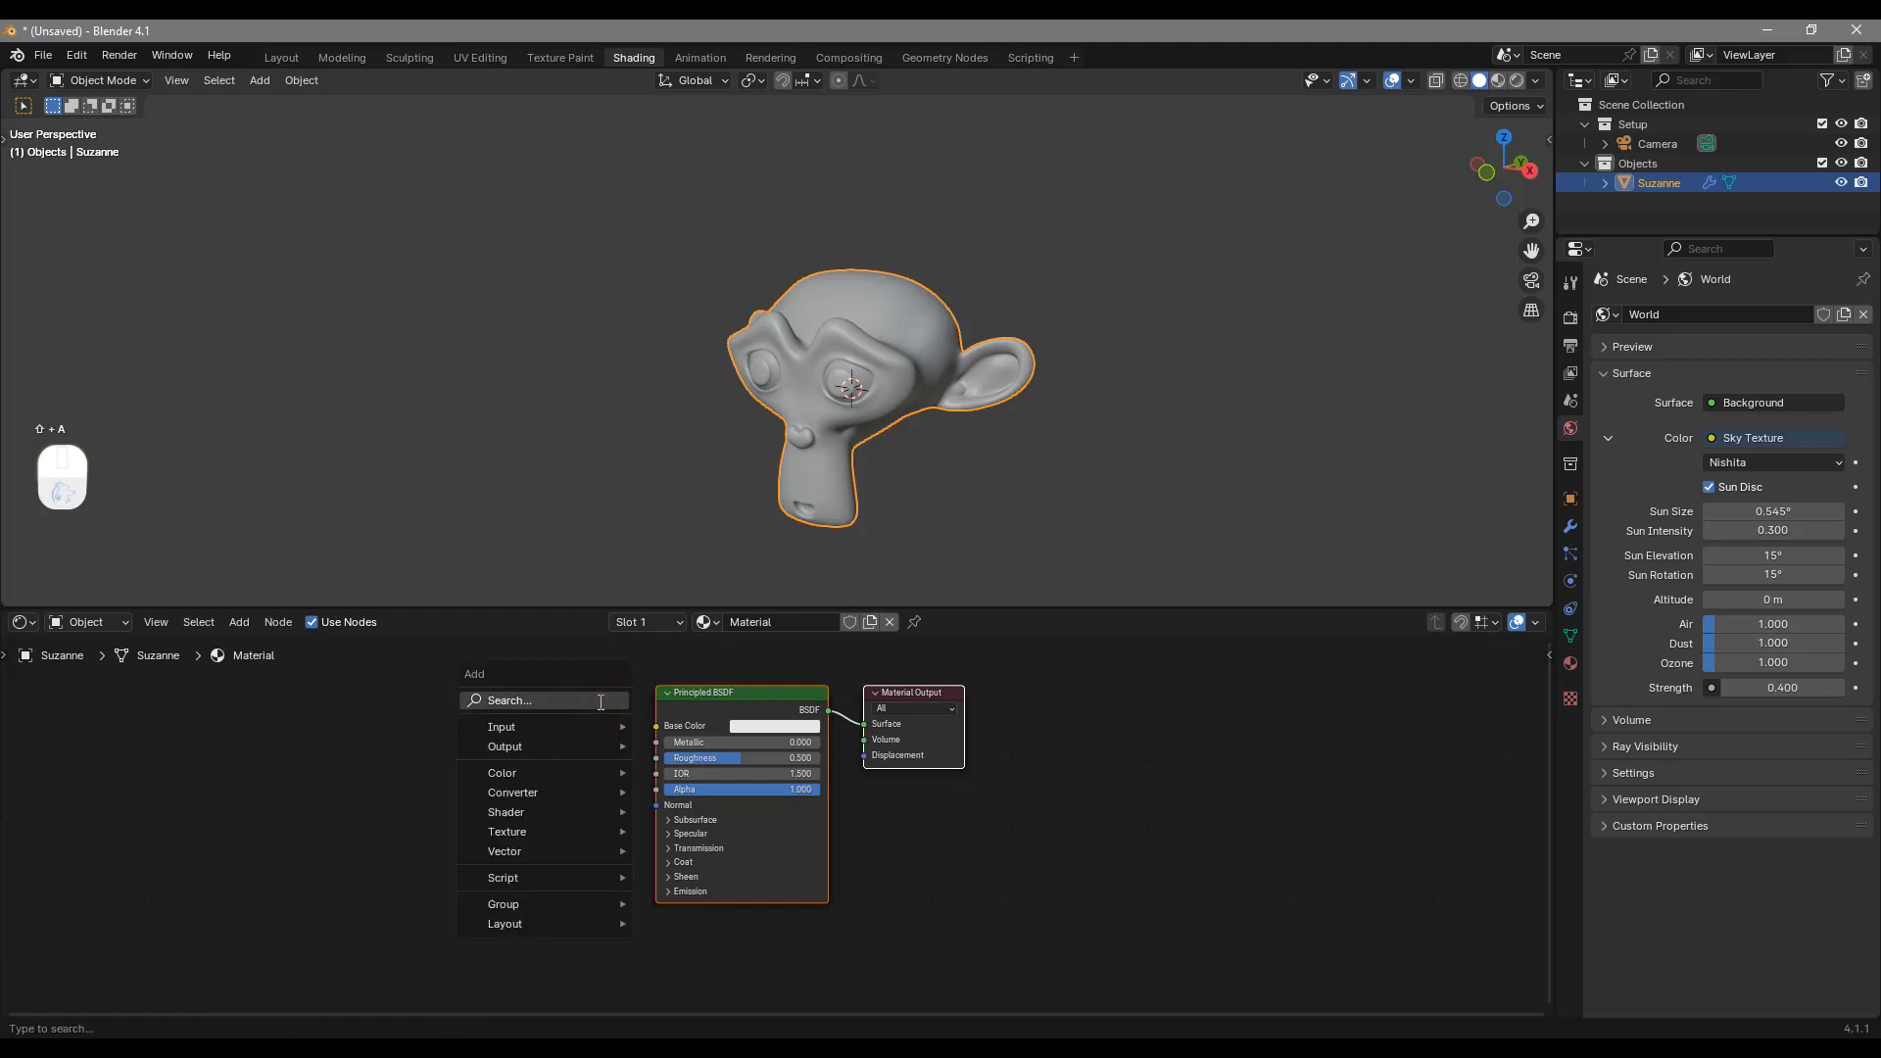
left_click(597, 702)
type("image")
key("Return")
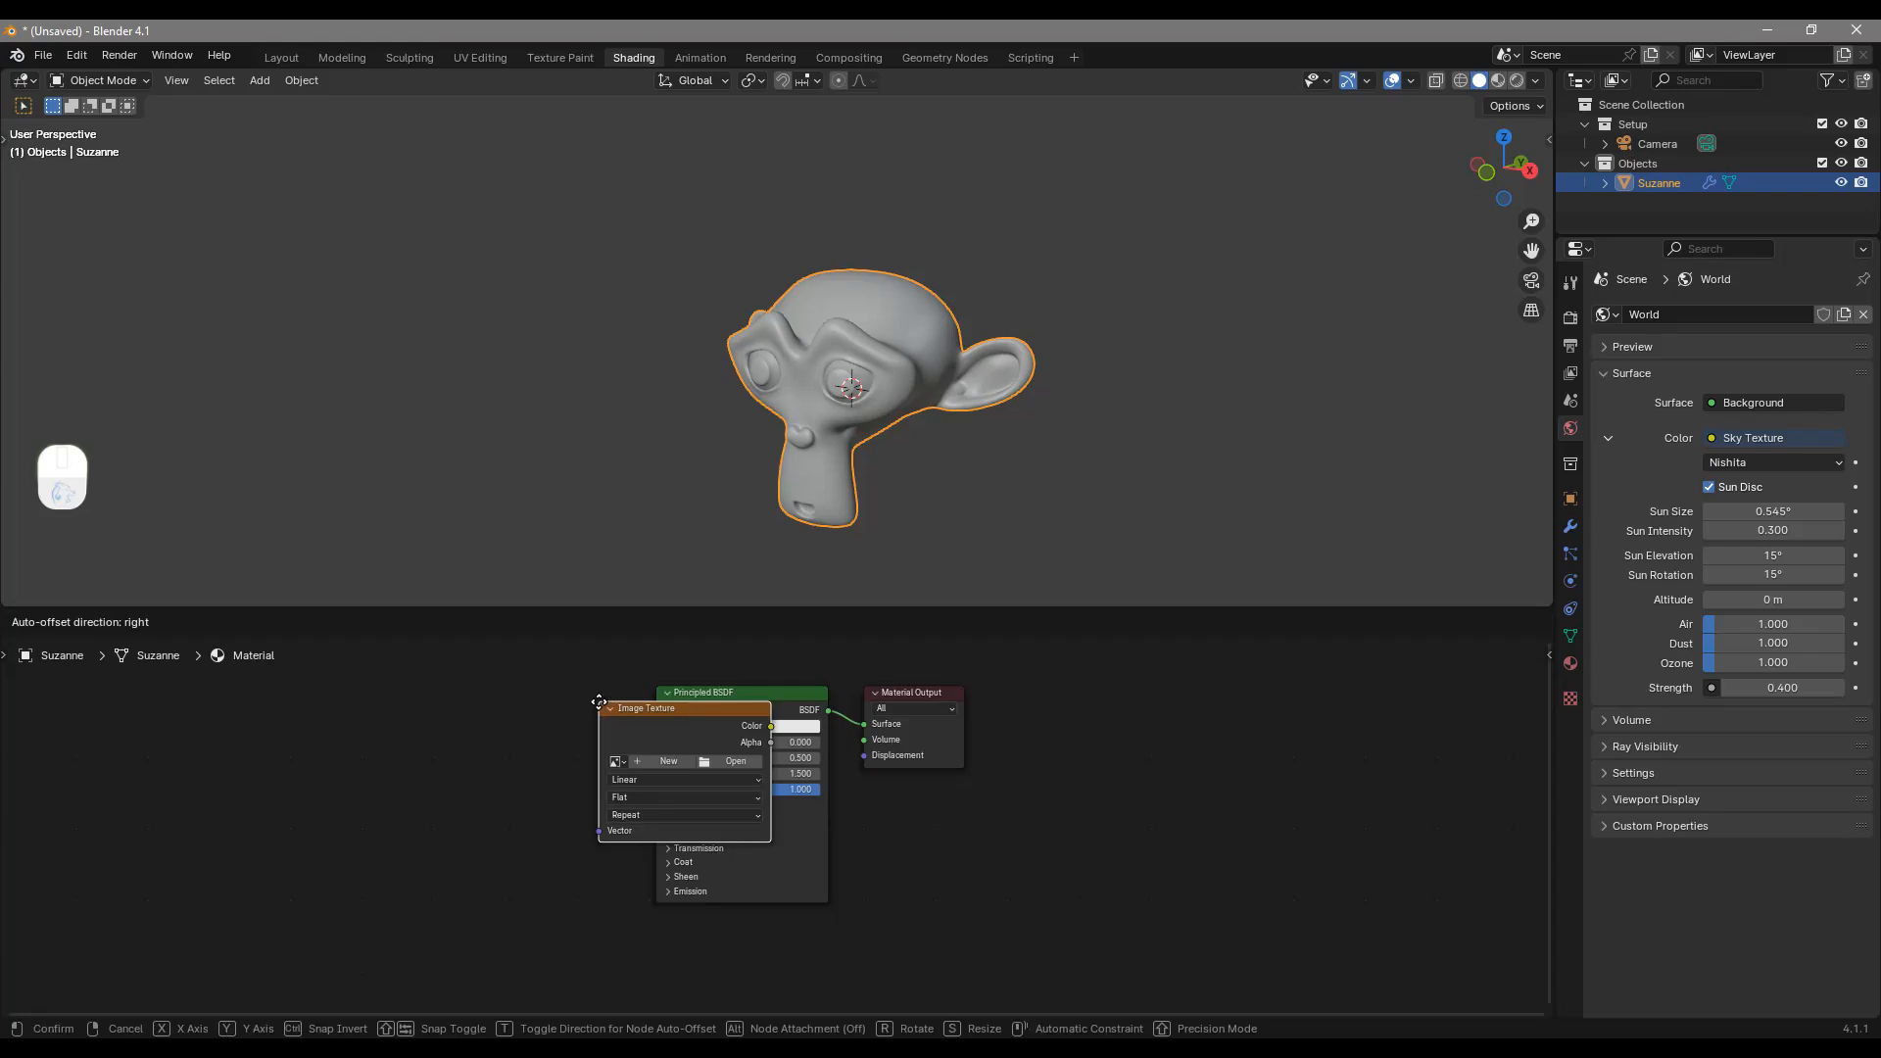
left_click(209, 701)
Step: Add a Texture Coordinate node and connect its UV output to the Vector input of the Image Texture node
middle_click_drag(324, 749, 826, 748)
key("shift+a")
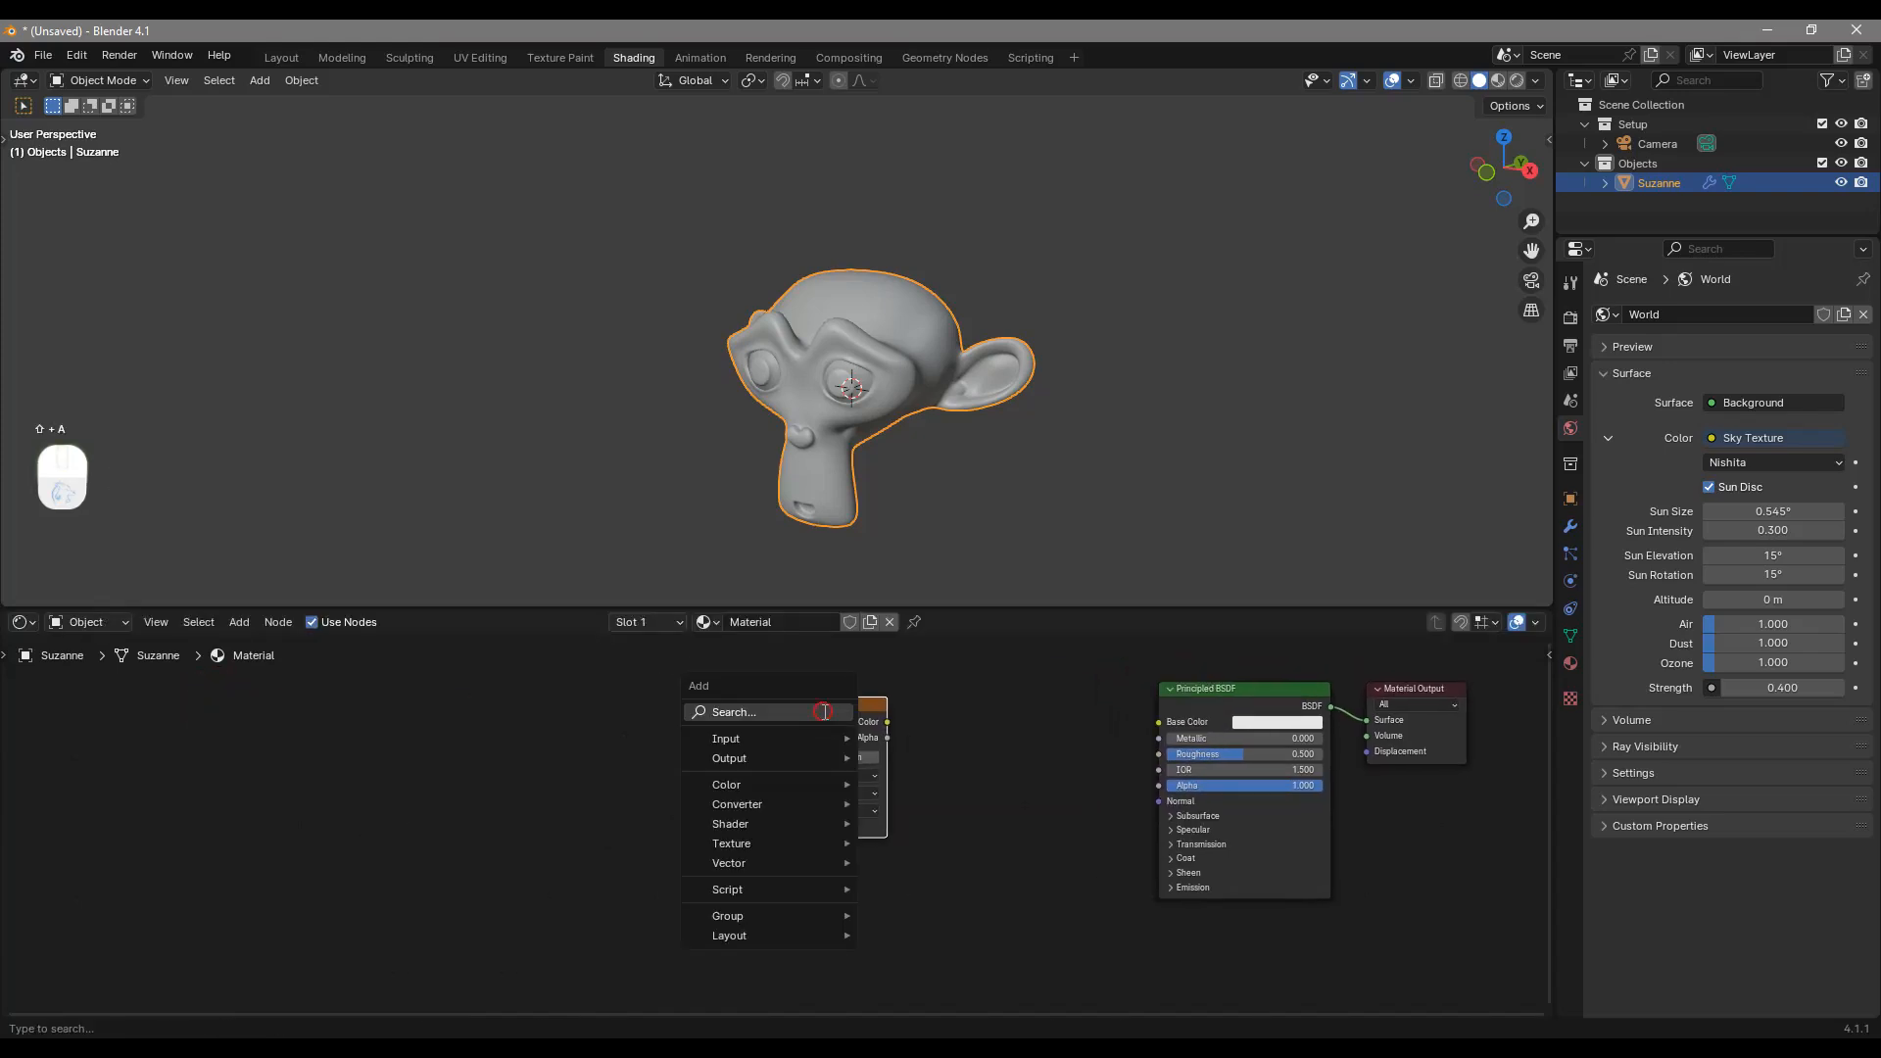
left_click(823, 712)
type("coo")
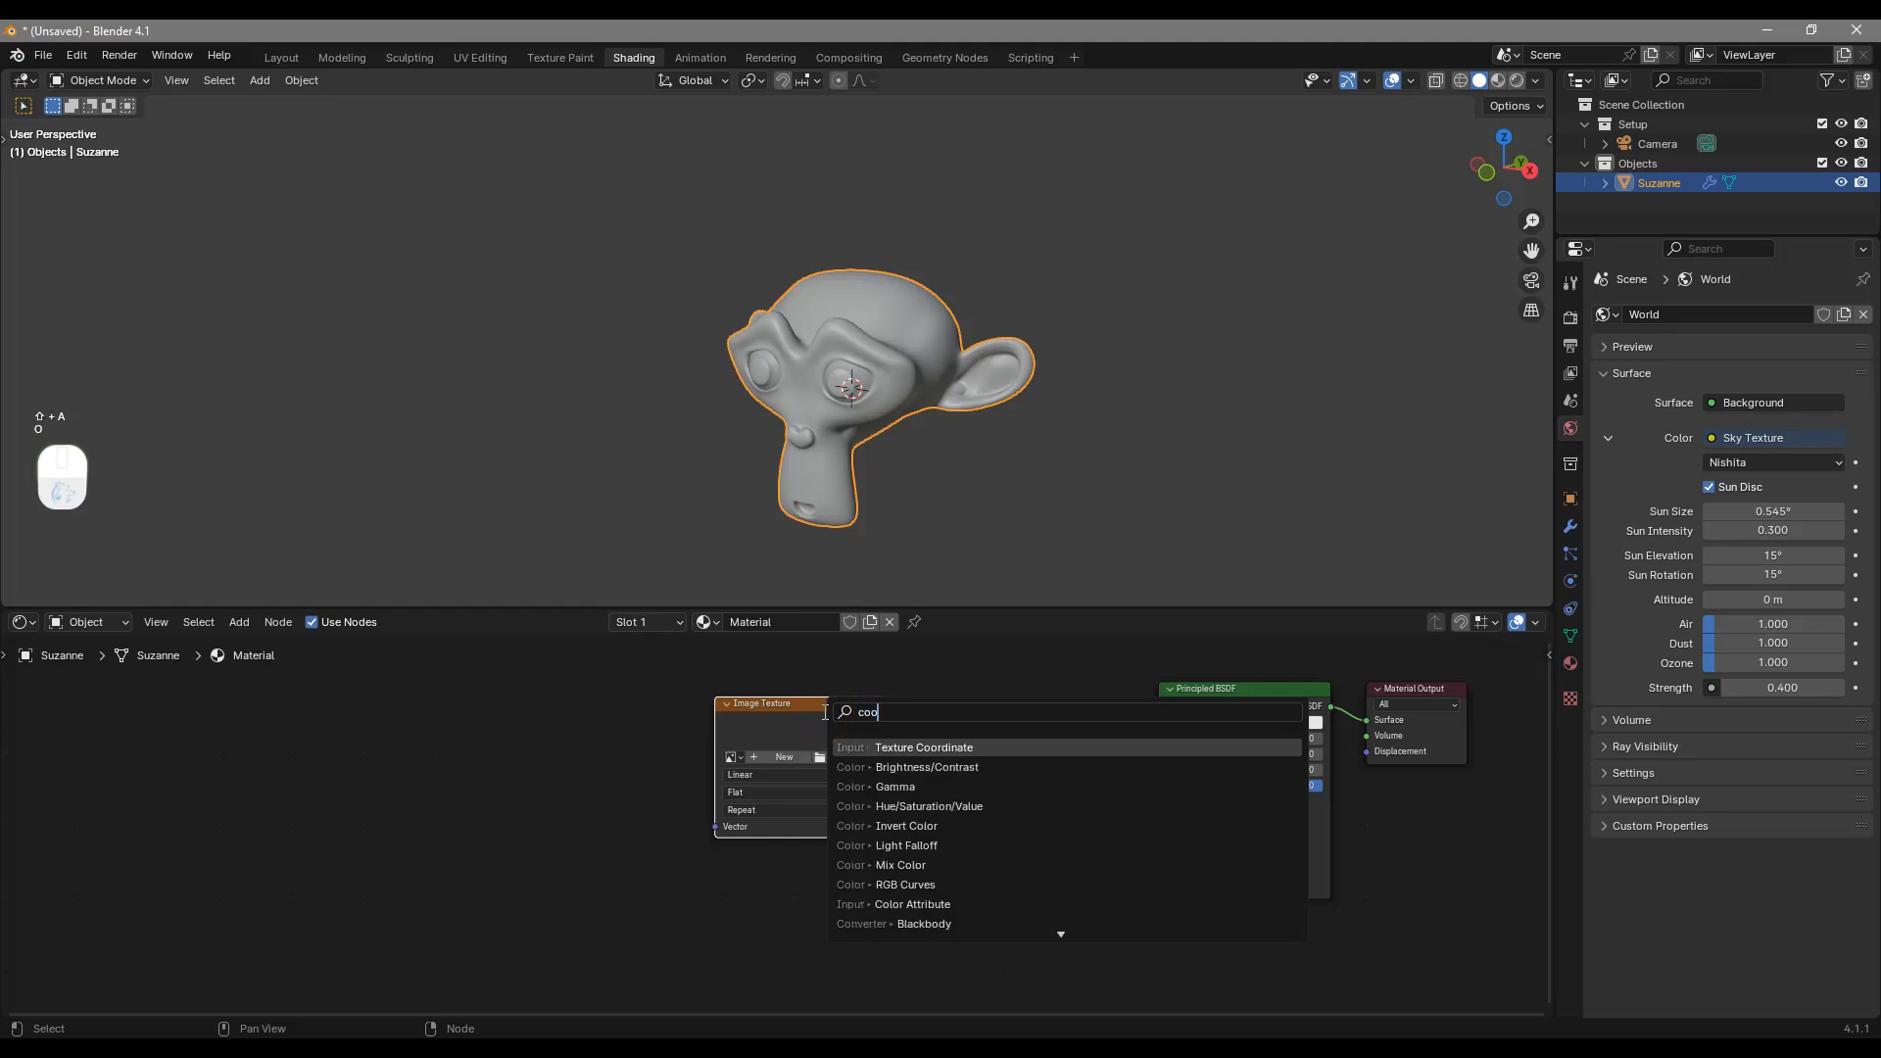
key("Return")
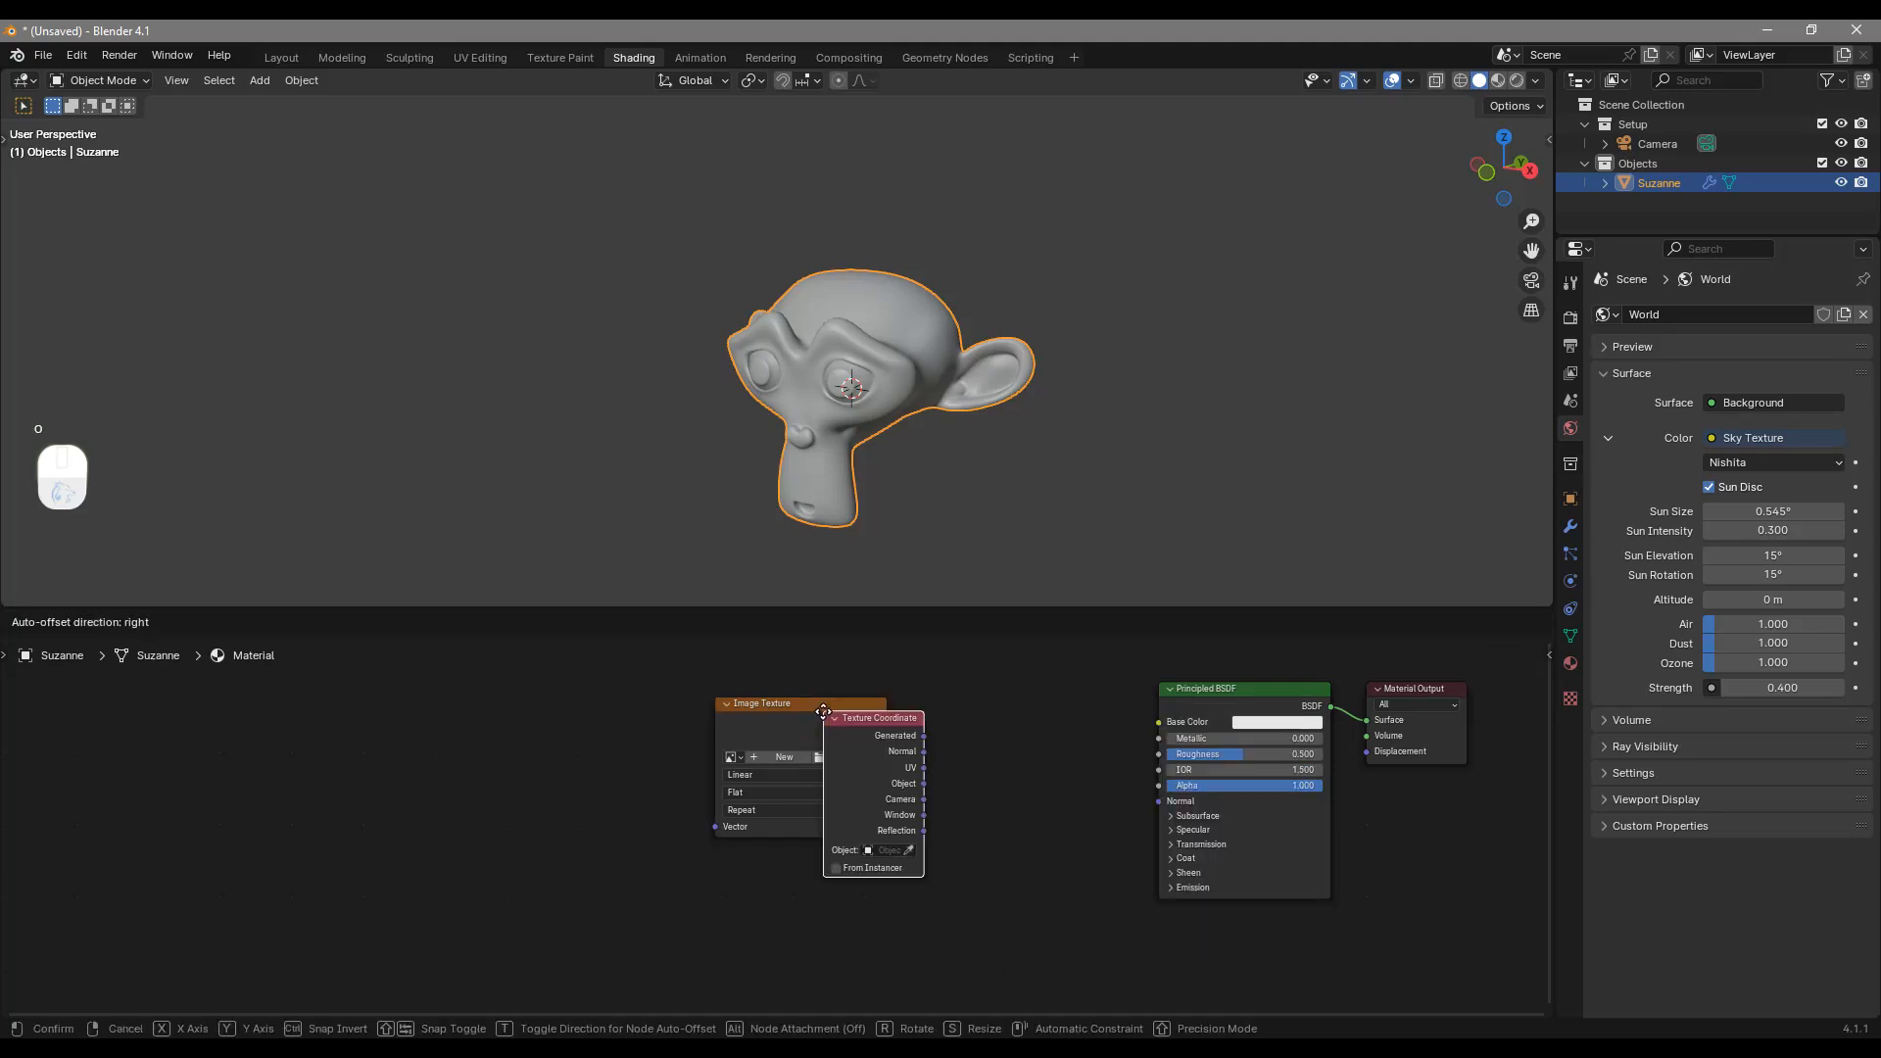
left_click(510, 690)
left_click_drag(608, 740, 715, 827)
left_click_drag(788, 722, 718, 716)
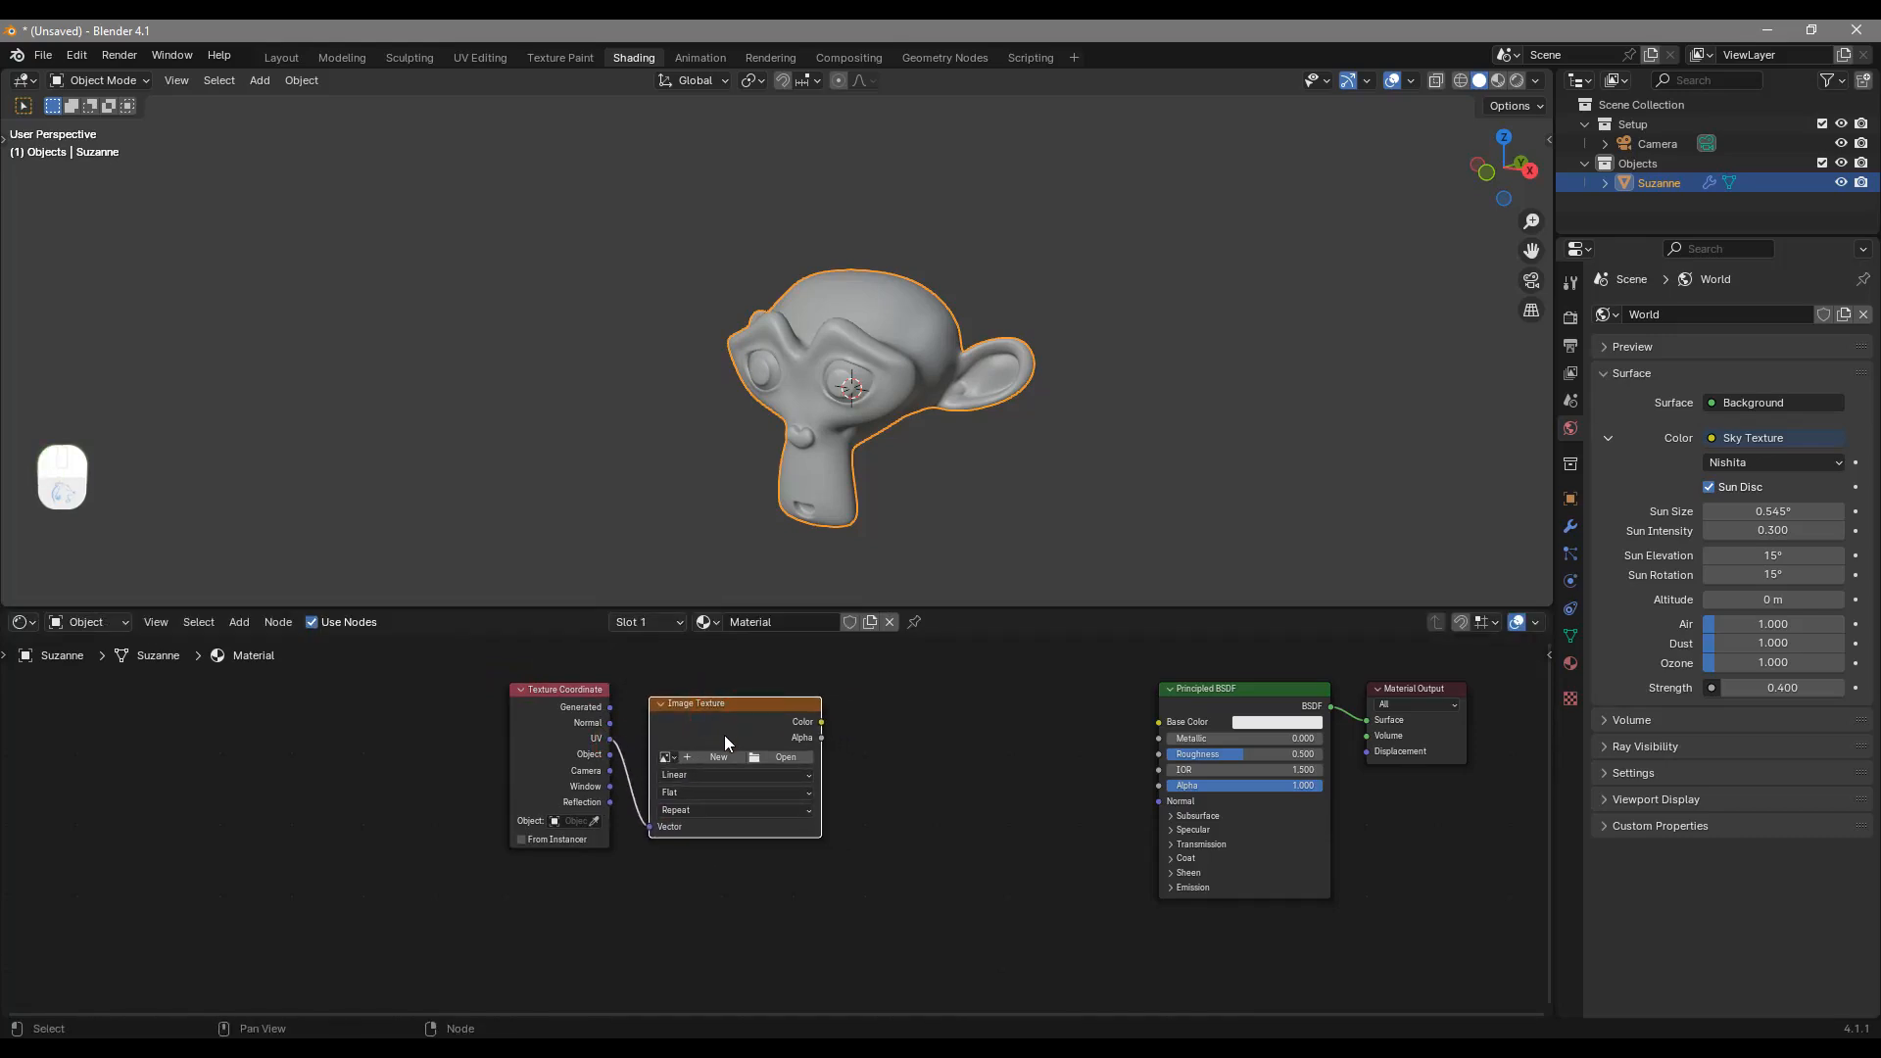
Step: Create a new 2048 x 2048 px black image named Metallic in the Image Texture node
scroll(762, 731, "up", 2)
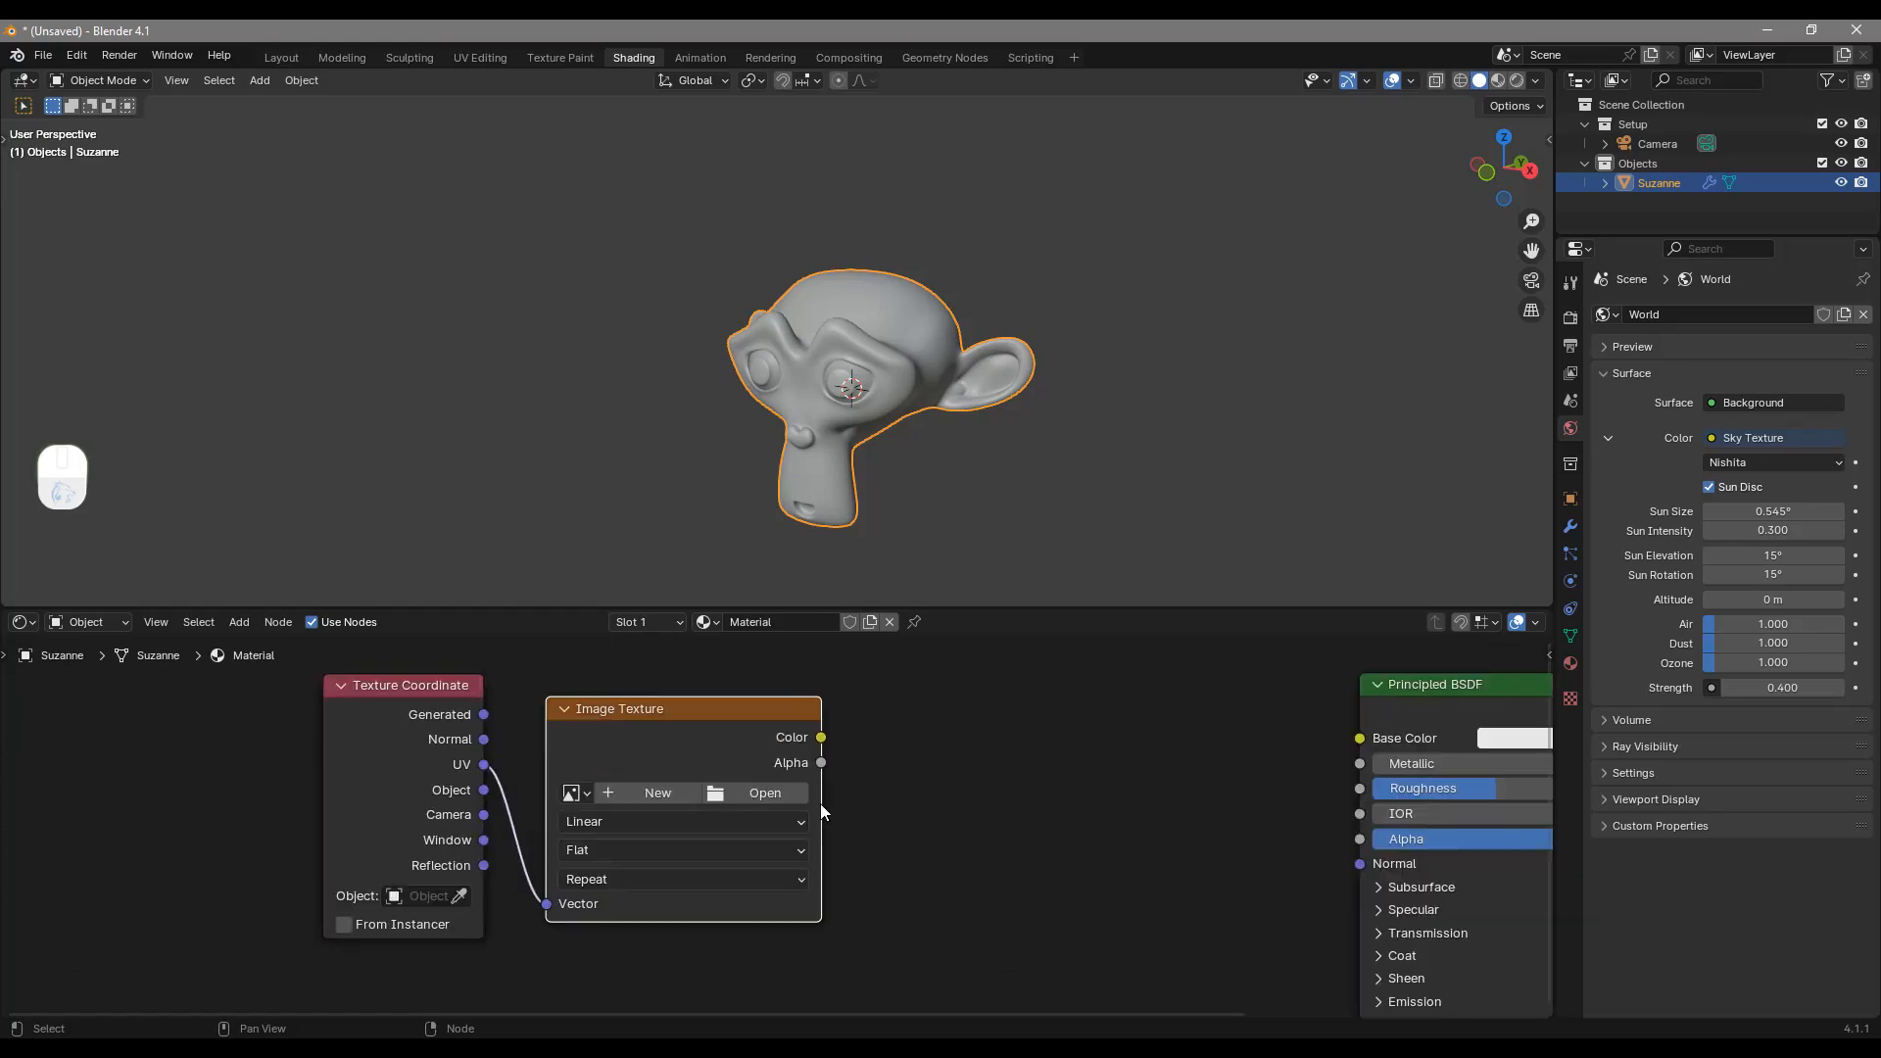
left_click(640, 795)
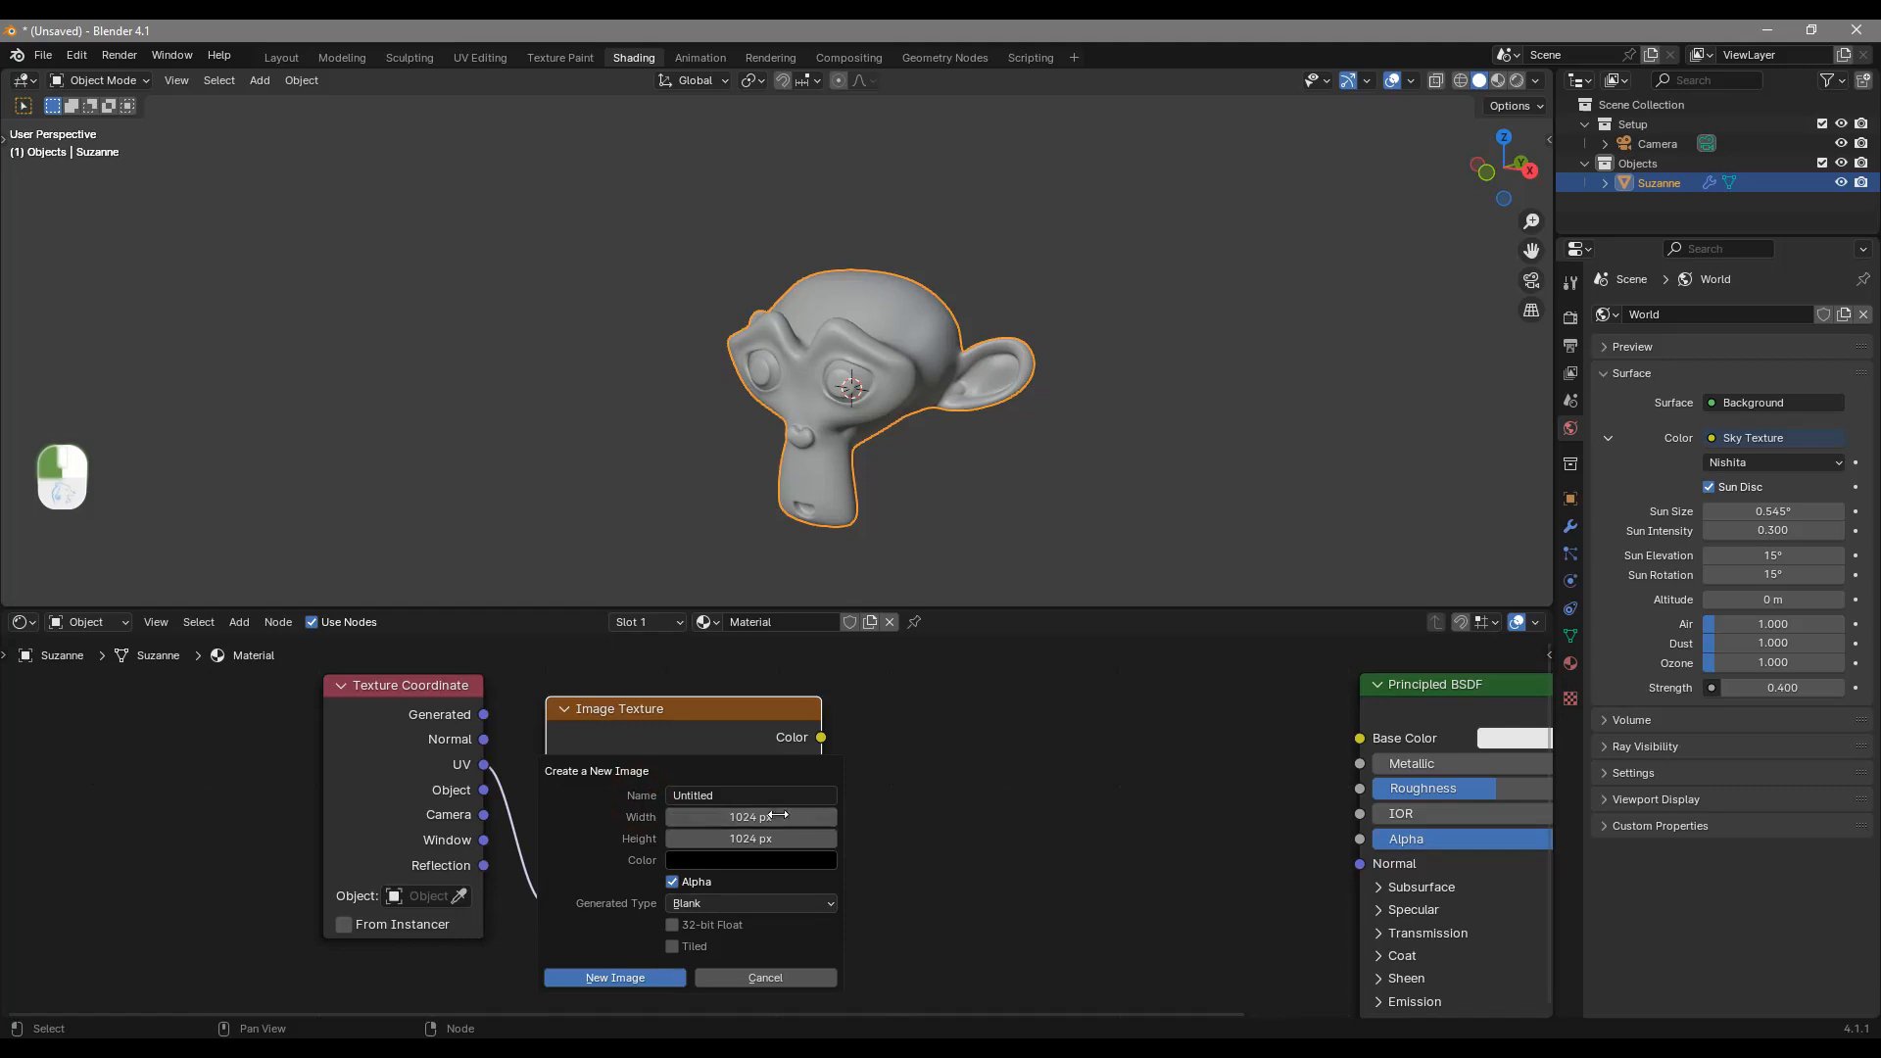
left_click(737, 794)
type("Meta")
type("llix")
key("Return")
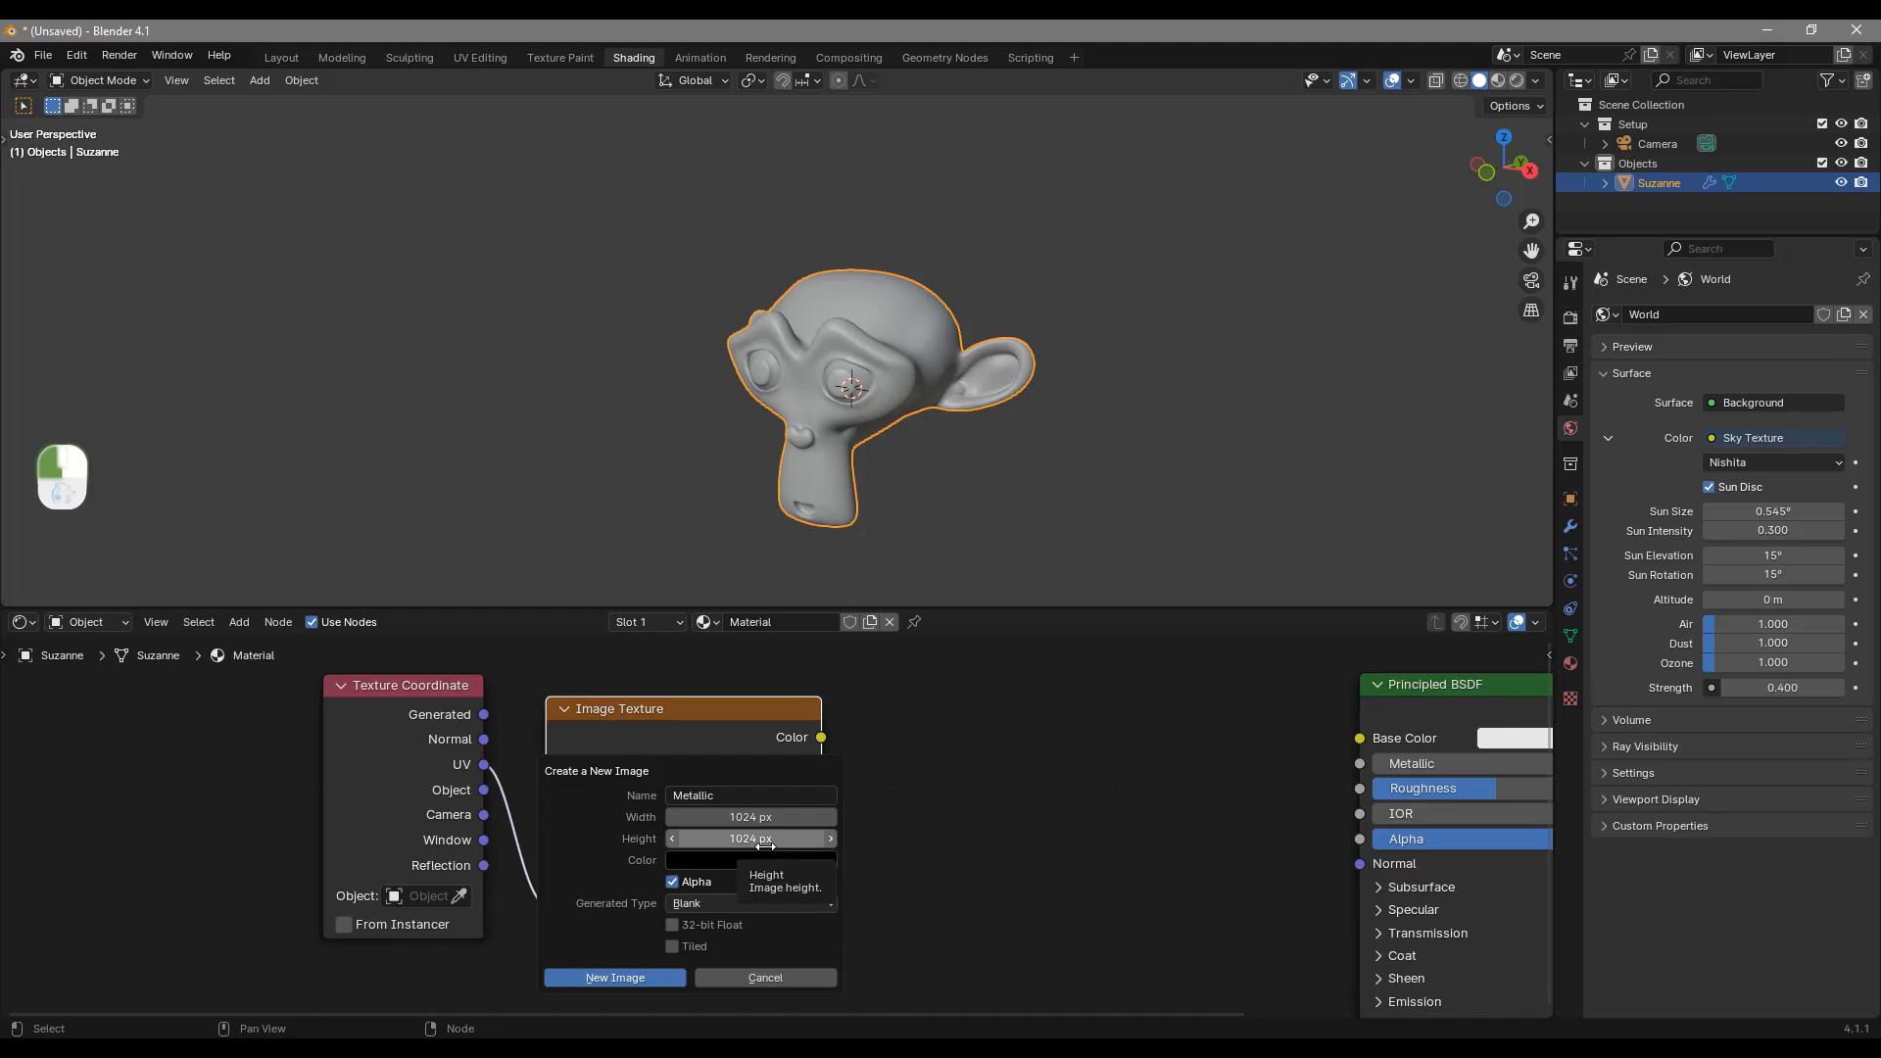
left_click_drag(767, 843, 767, 817)
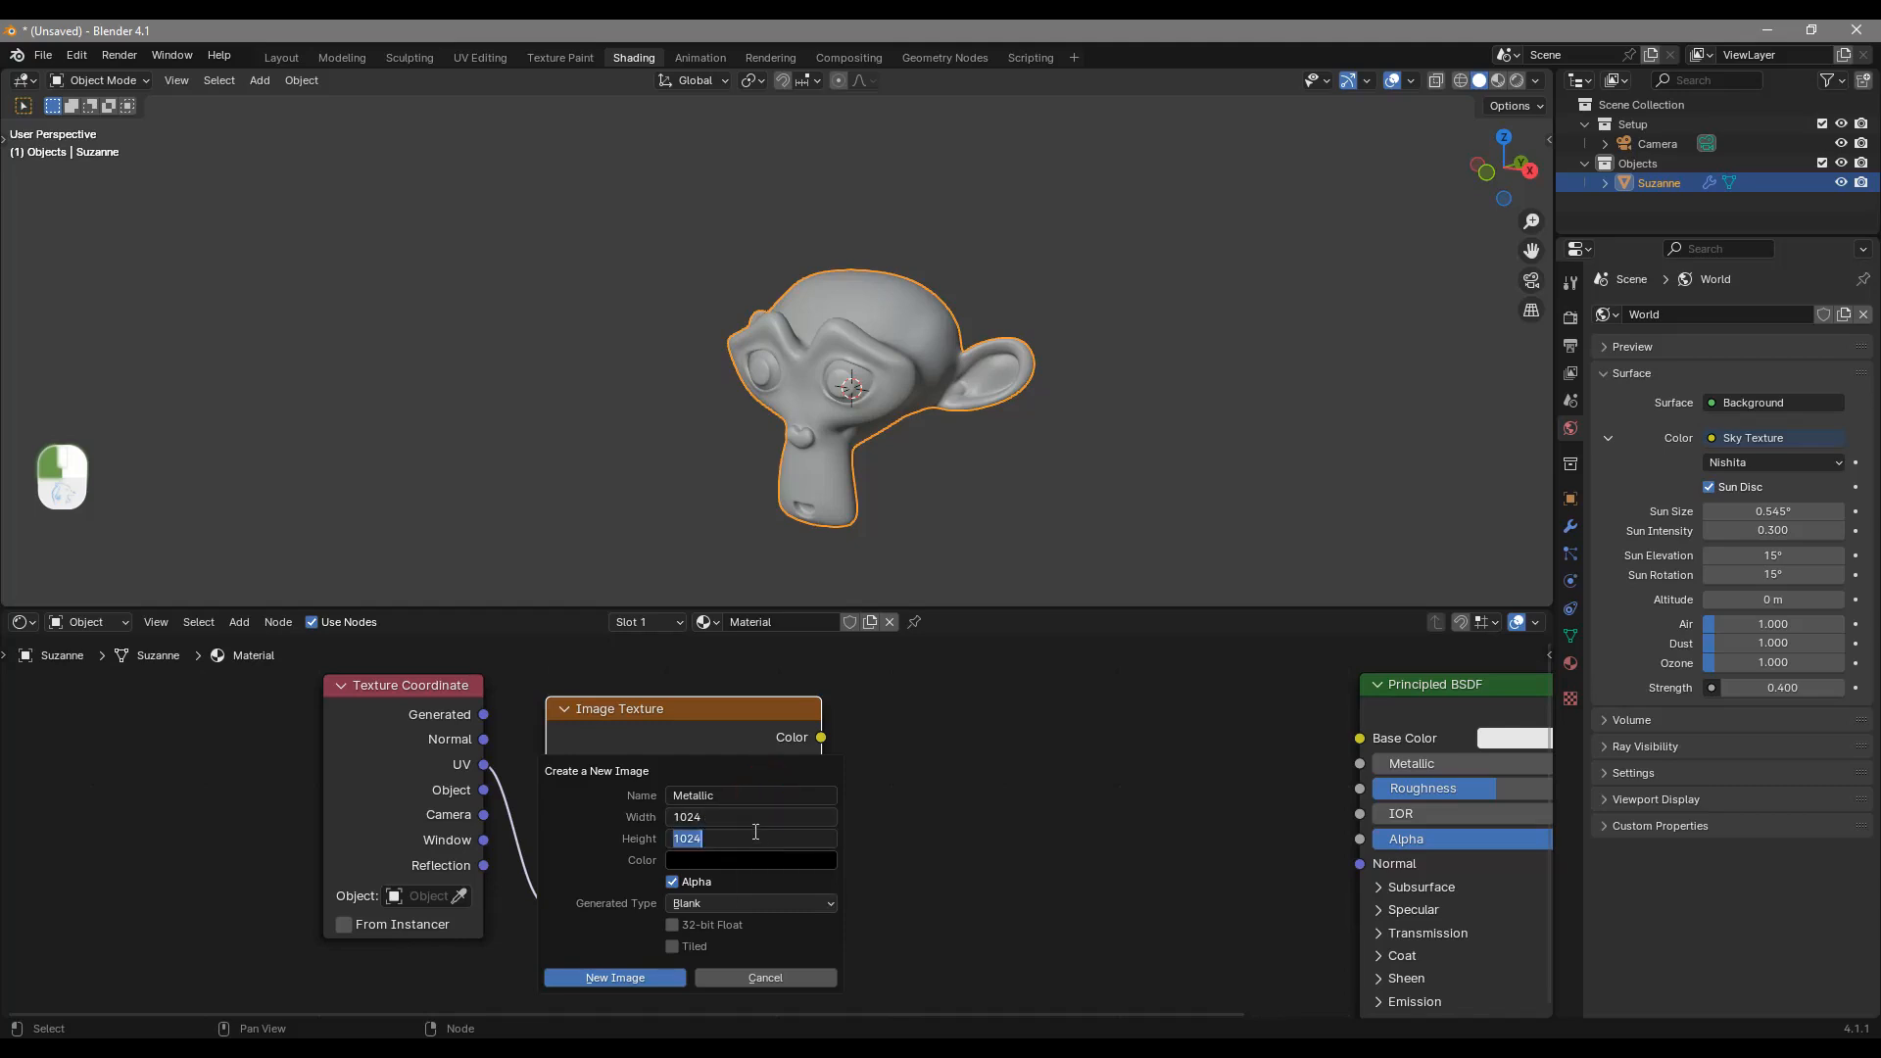
type("2048")
key("Return")
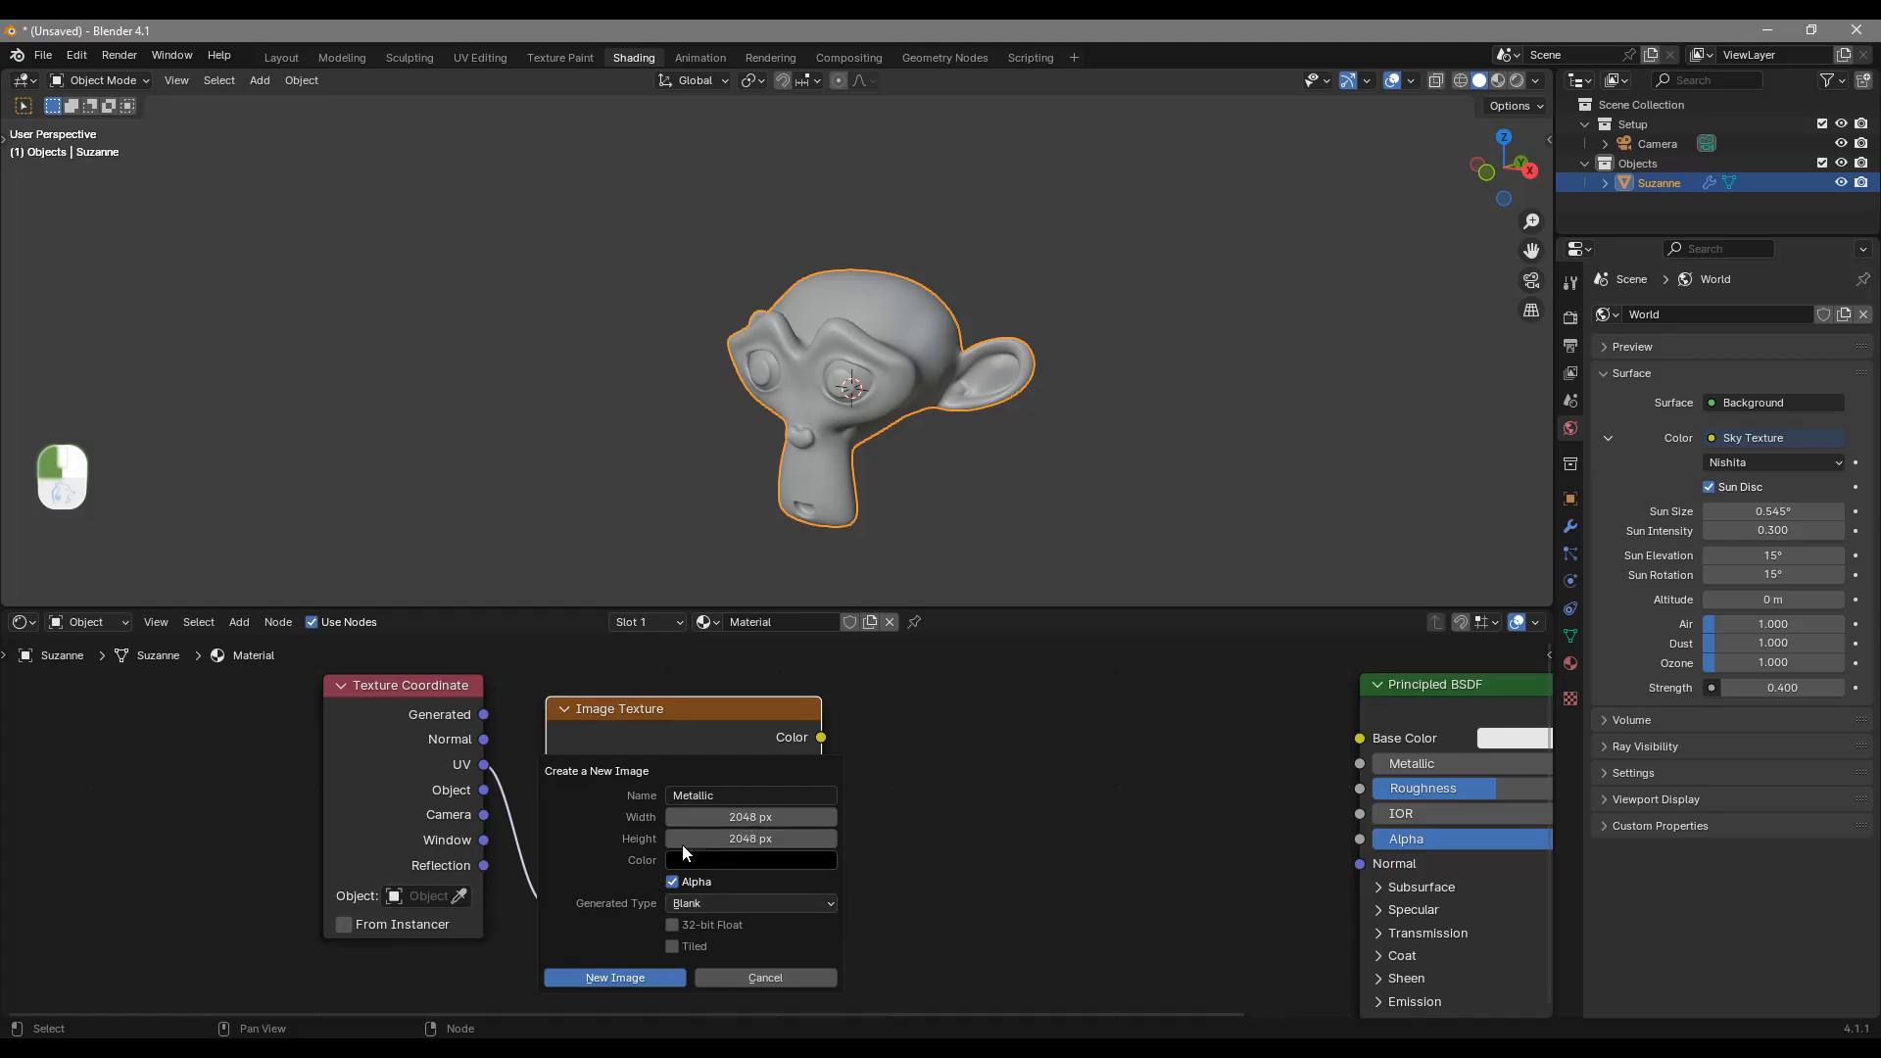
left_click(614, 978)
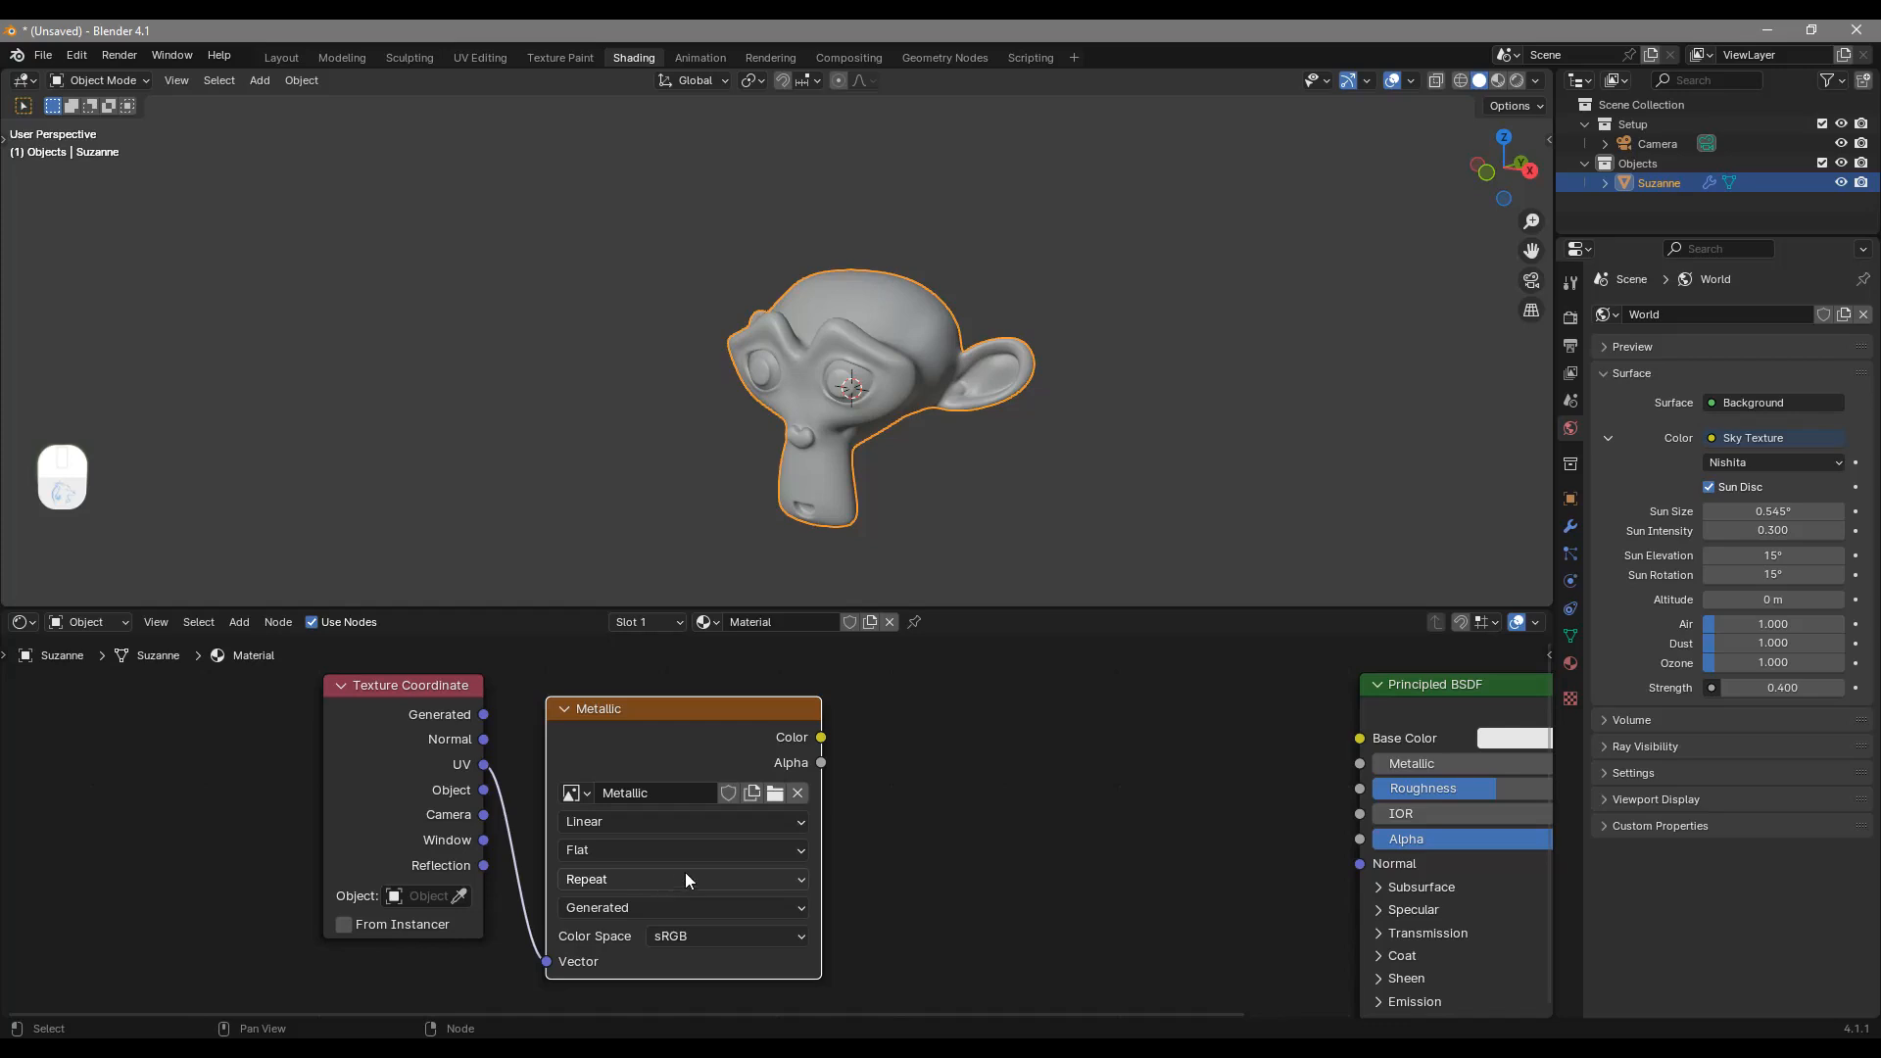
Step: Connect the Metallic image's Color output to the Metallic input of the Principled BSDF
scroll(723, 831, "down", 1)
middle_click_drag(834, 782, 720, 785)
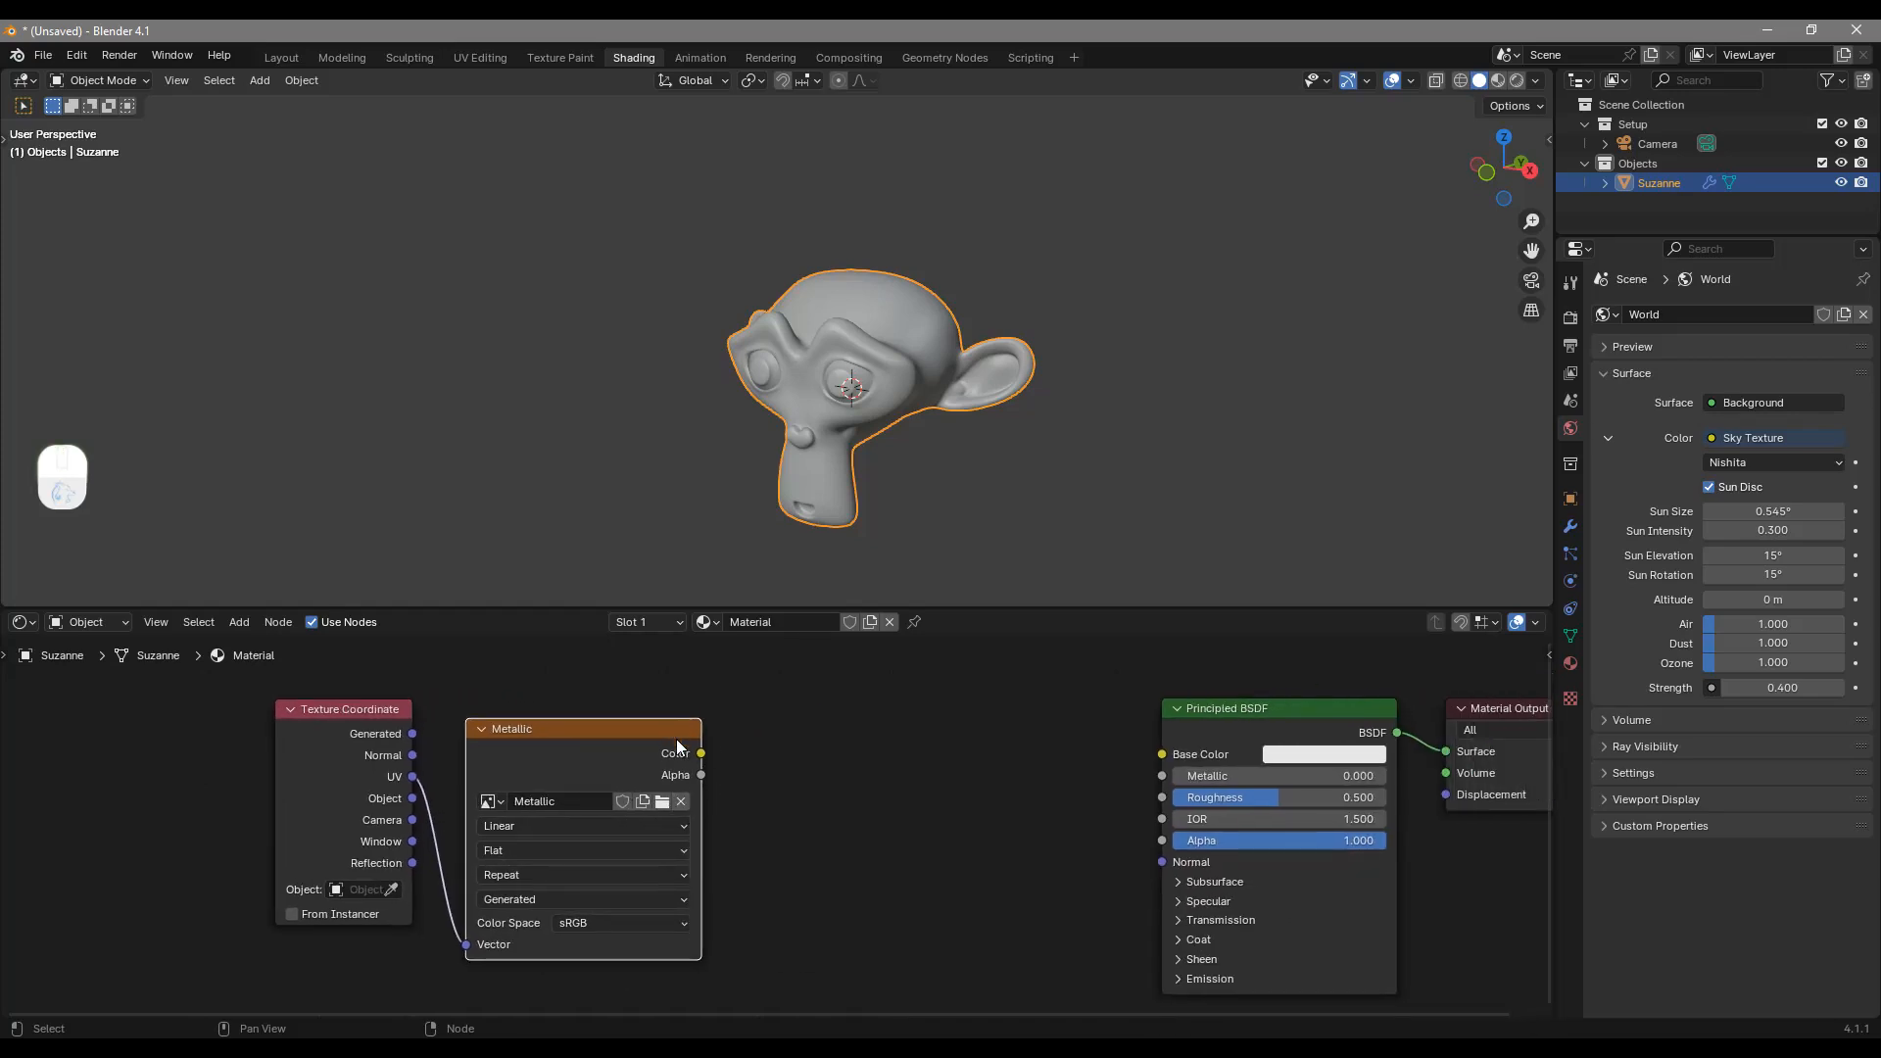
left_click_drag(701, 752, 1166, 774)
middle_click_drag(1088, 805, 1007, 795)
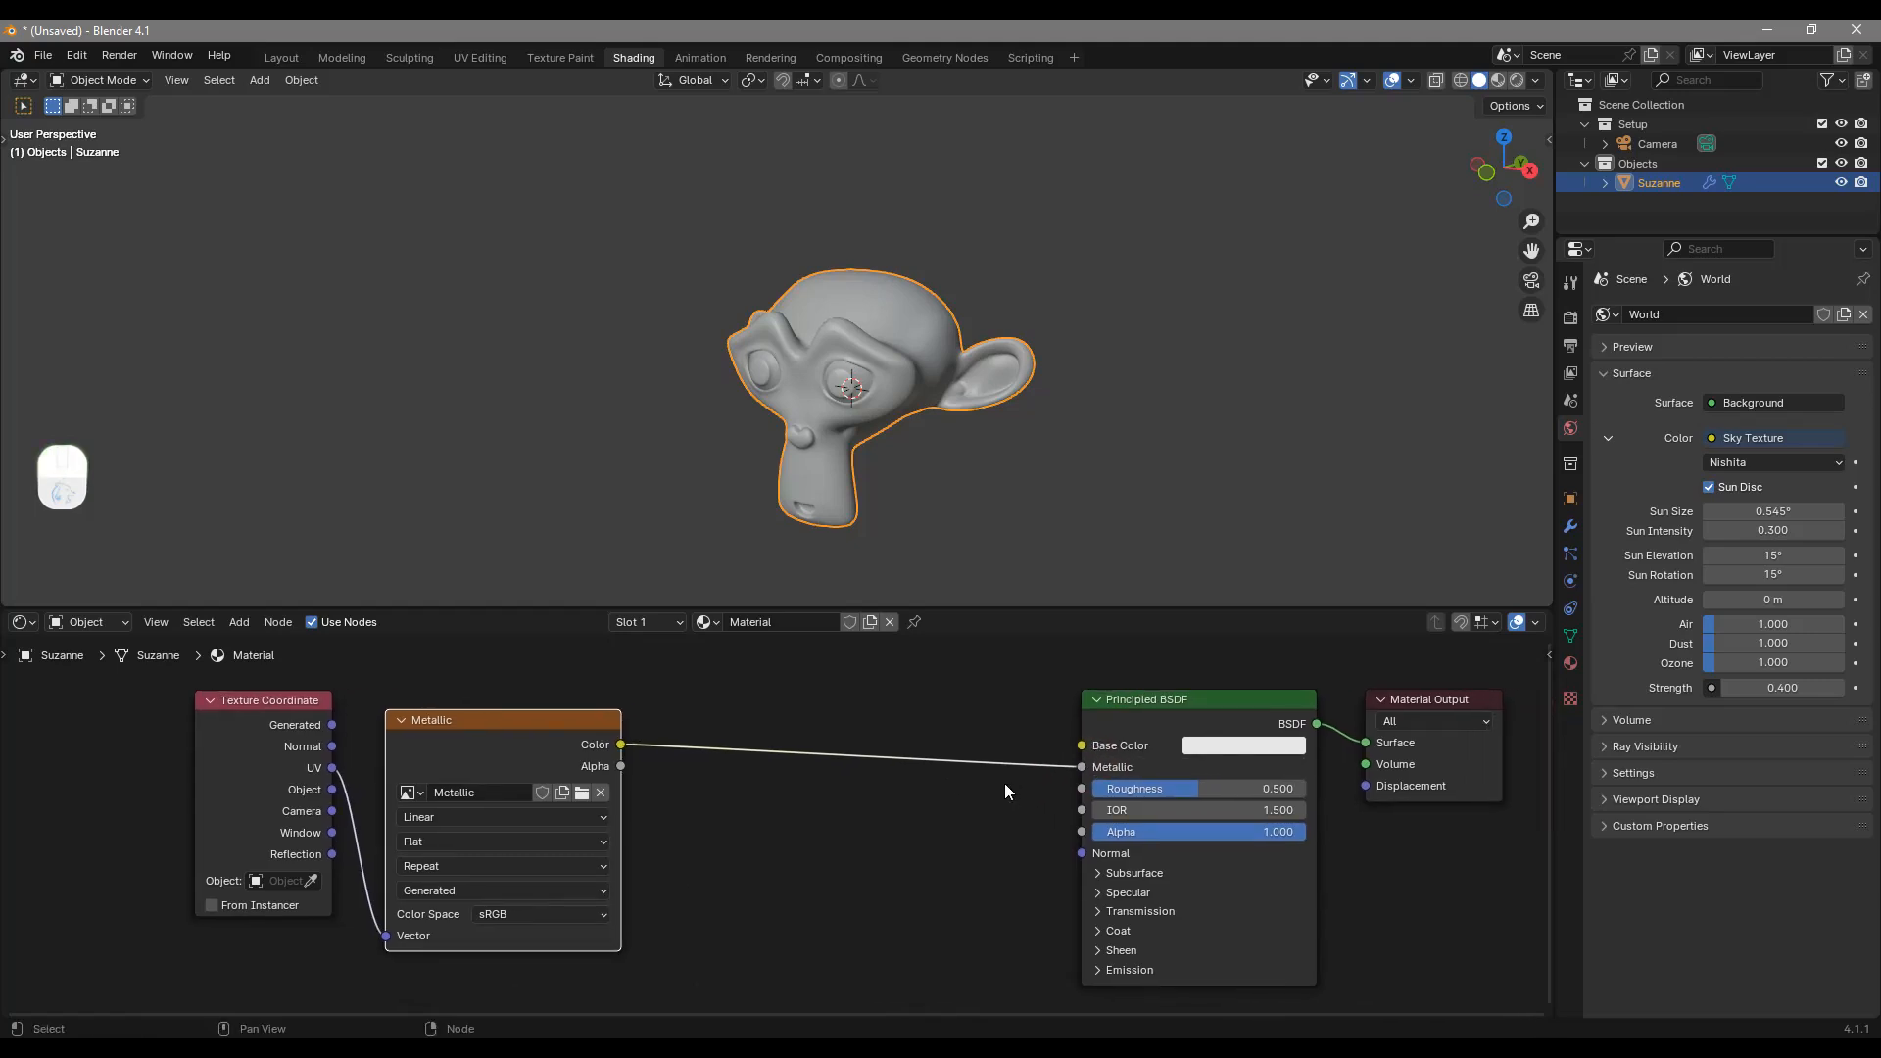
Step: Switch to the Texture Paint workspace and bring Suzanne into close view for painting the Metallic image
left_click(566, 65)
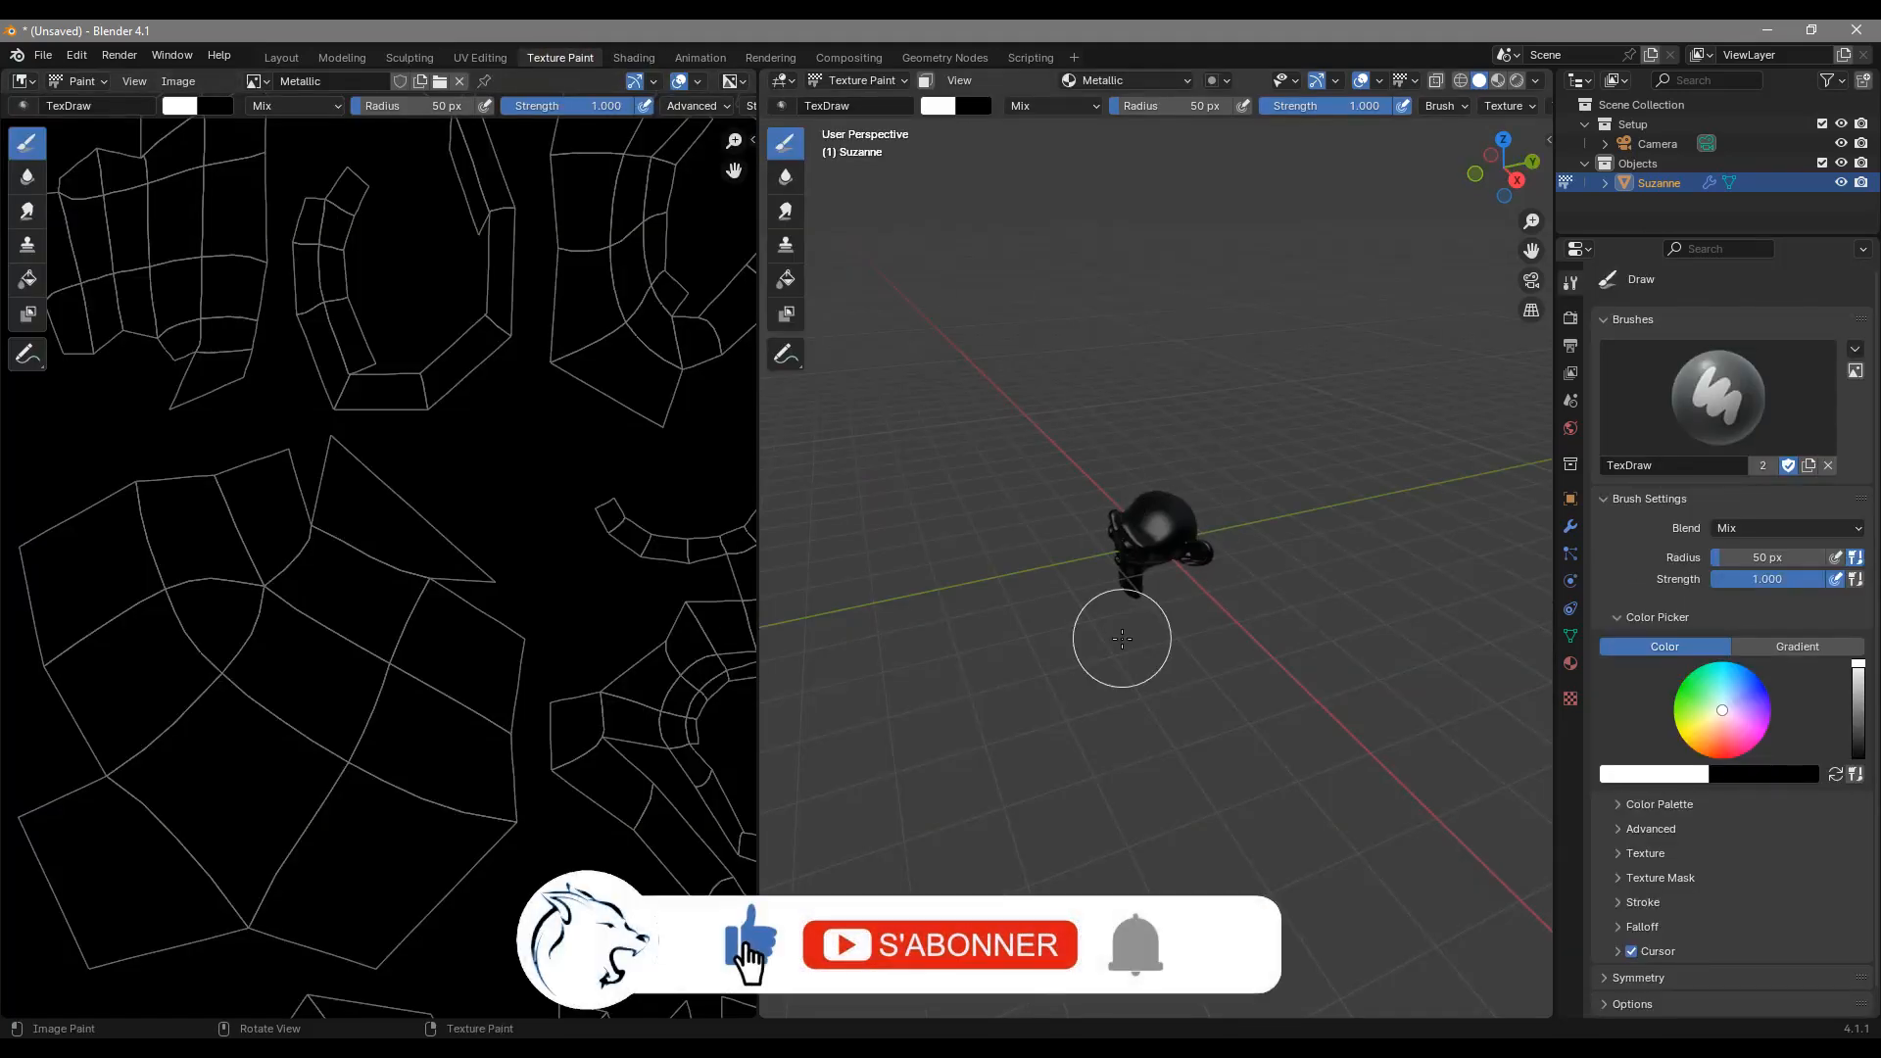
scroll(1122, 639, "up", 10)
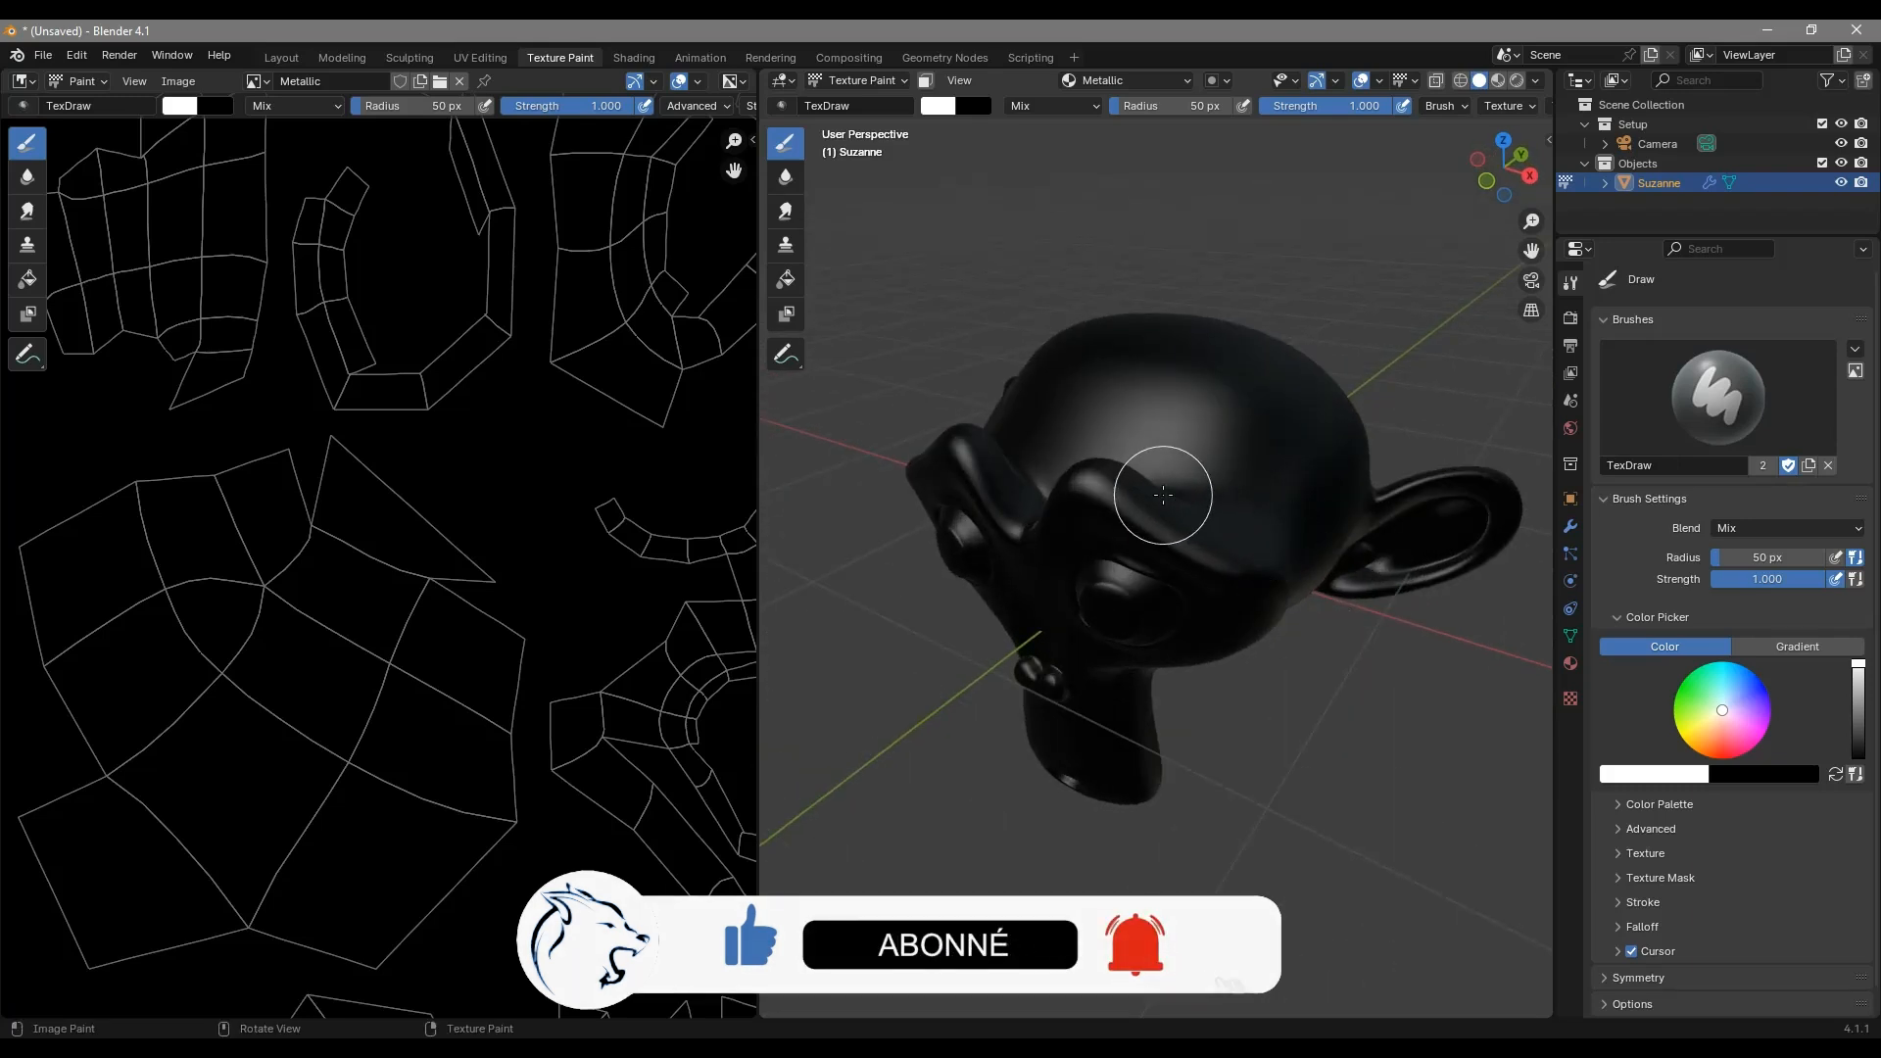
Step: Paint white along Suzanne's left brow ridge, from above the eye out toward the temple, on the Metallic image
middle_click_drag(1247, 546, 1110, 419)
mouse_move(1110, 419)
left_mouse_down()
mouse_move(1191, 481)
mouse_move(1170, 443)
mouse_move(1142, 475)
mouse_move(1238, 485)
left_mouse_up()
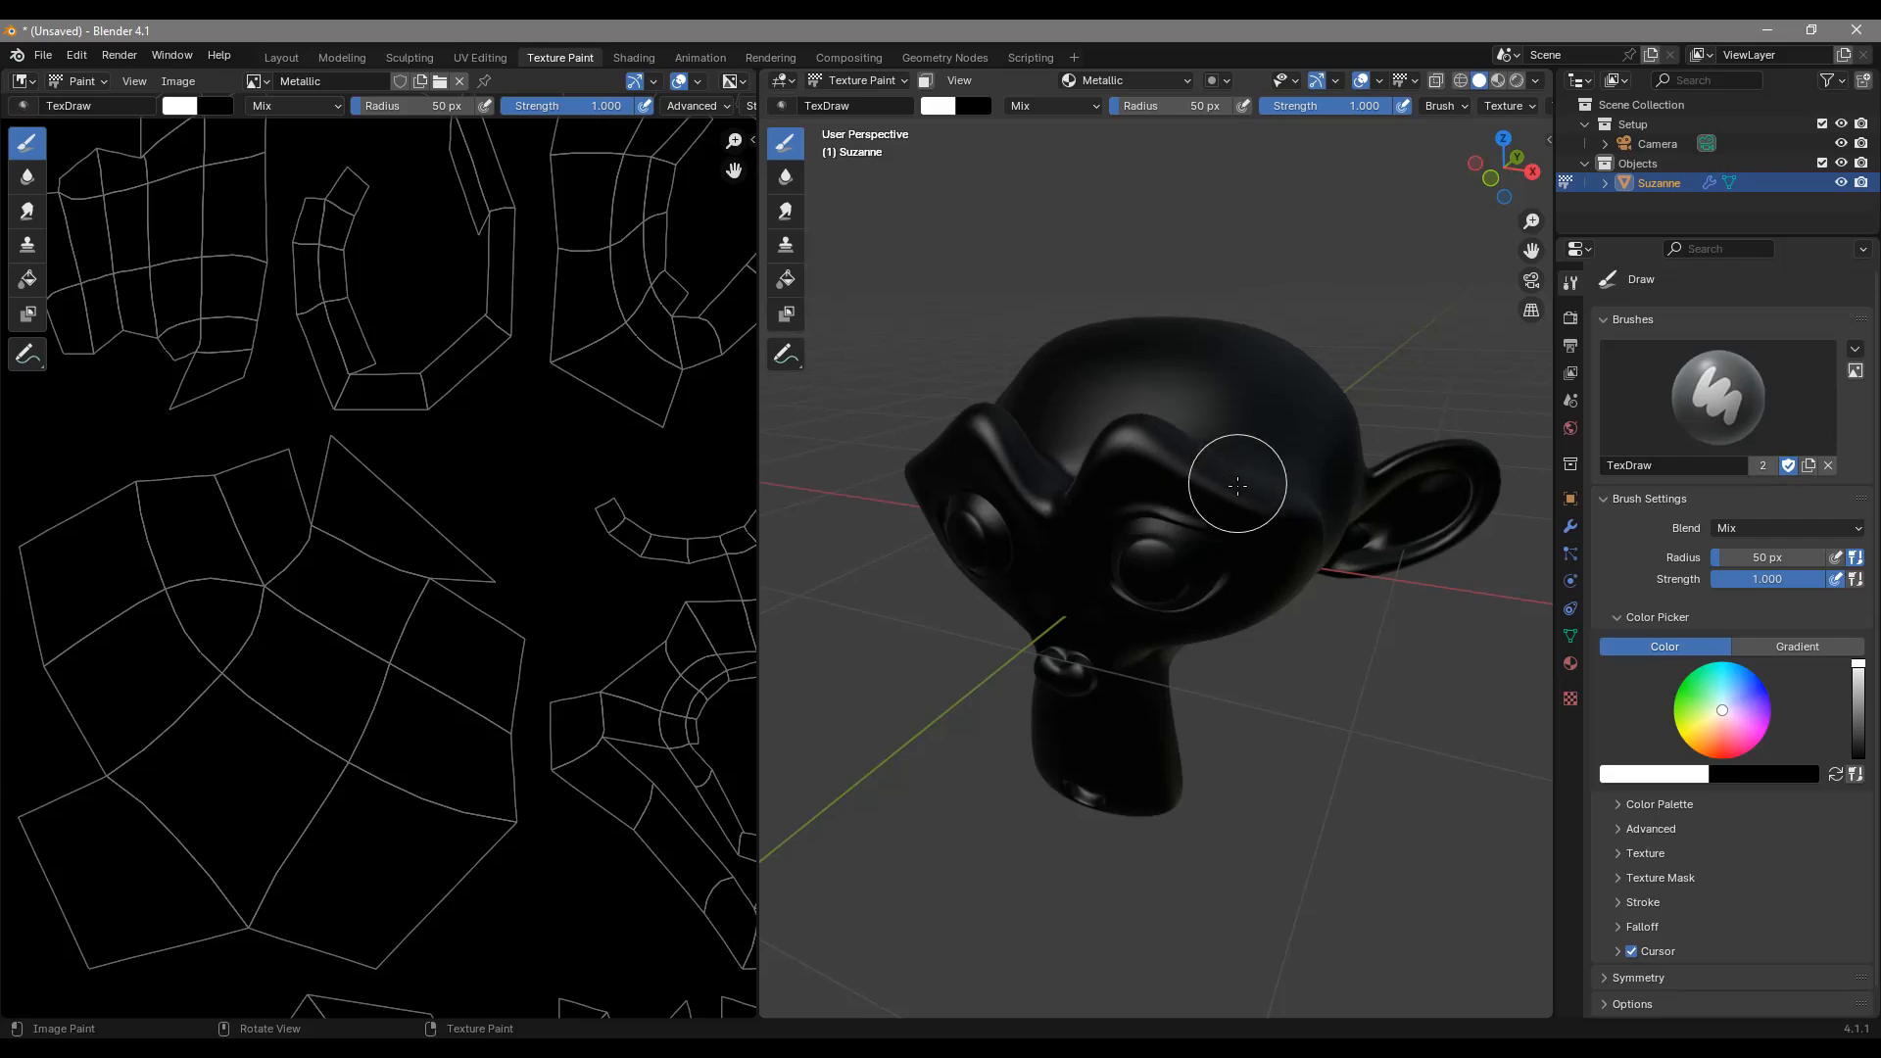
middle_click_drag(1230, 503, 1200, 511)
scroll(1271, 434, "up", 4)
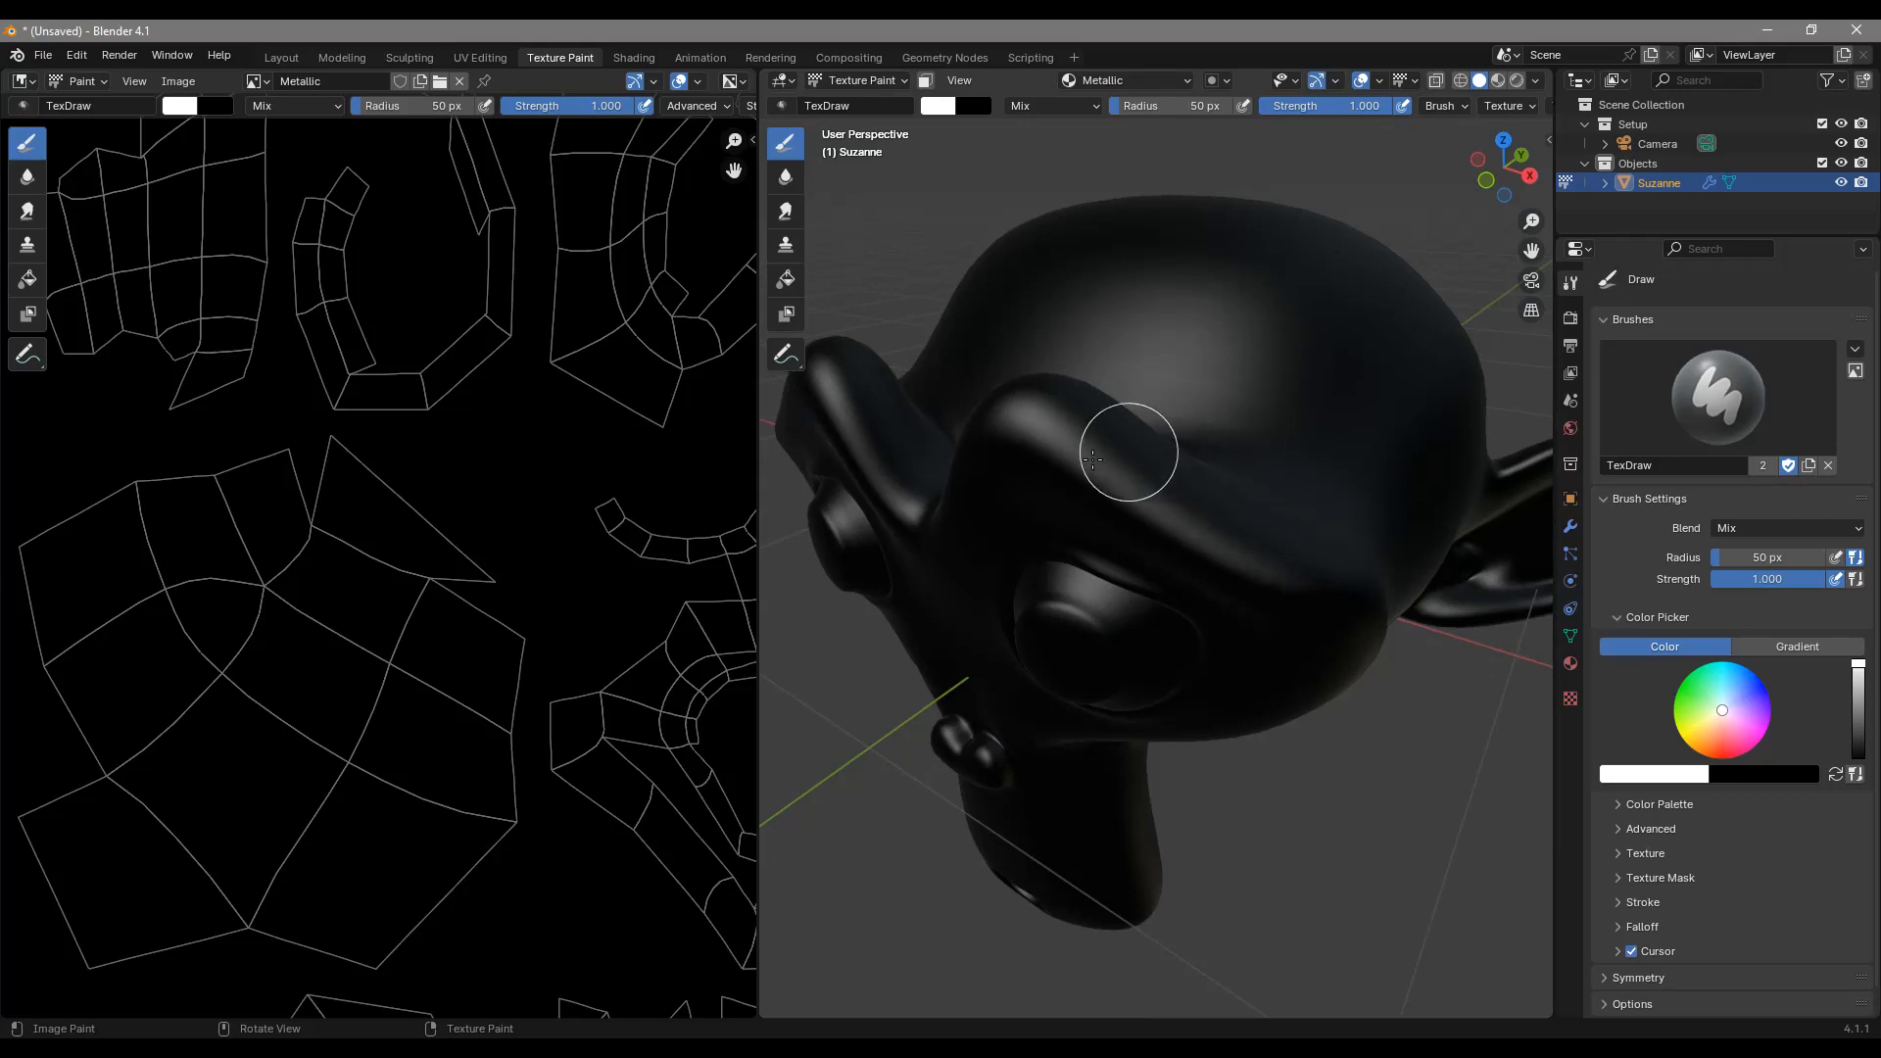
mouse_move(1093, 458)
middle_mouse_down()
mouse_move(1171, 493)
mouse_move(1148, 540)
middle_mouse_up()
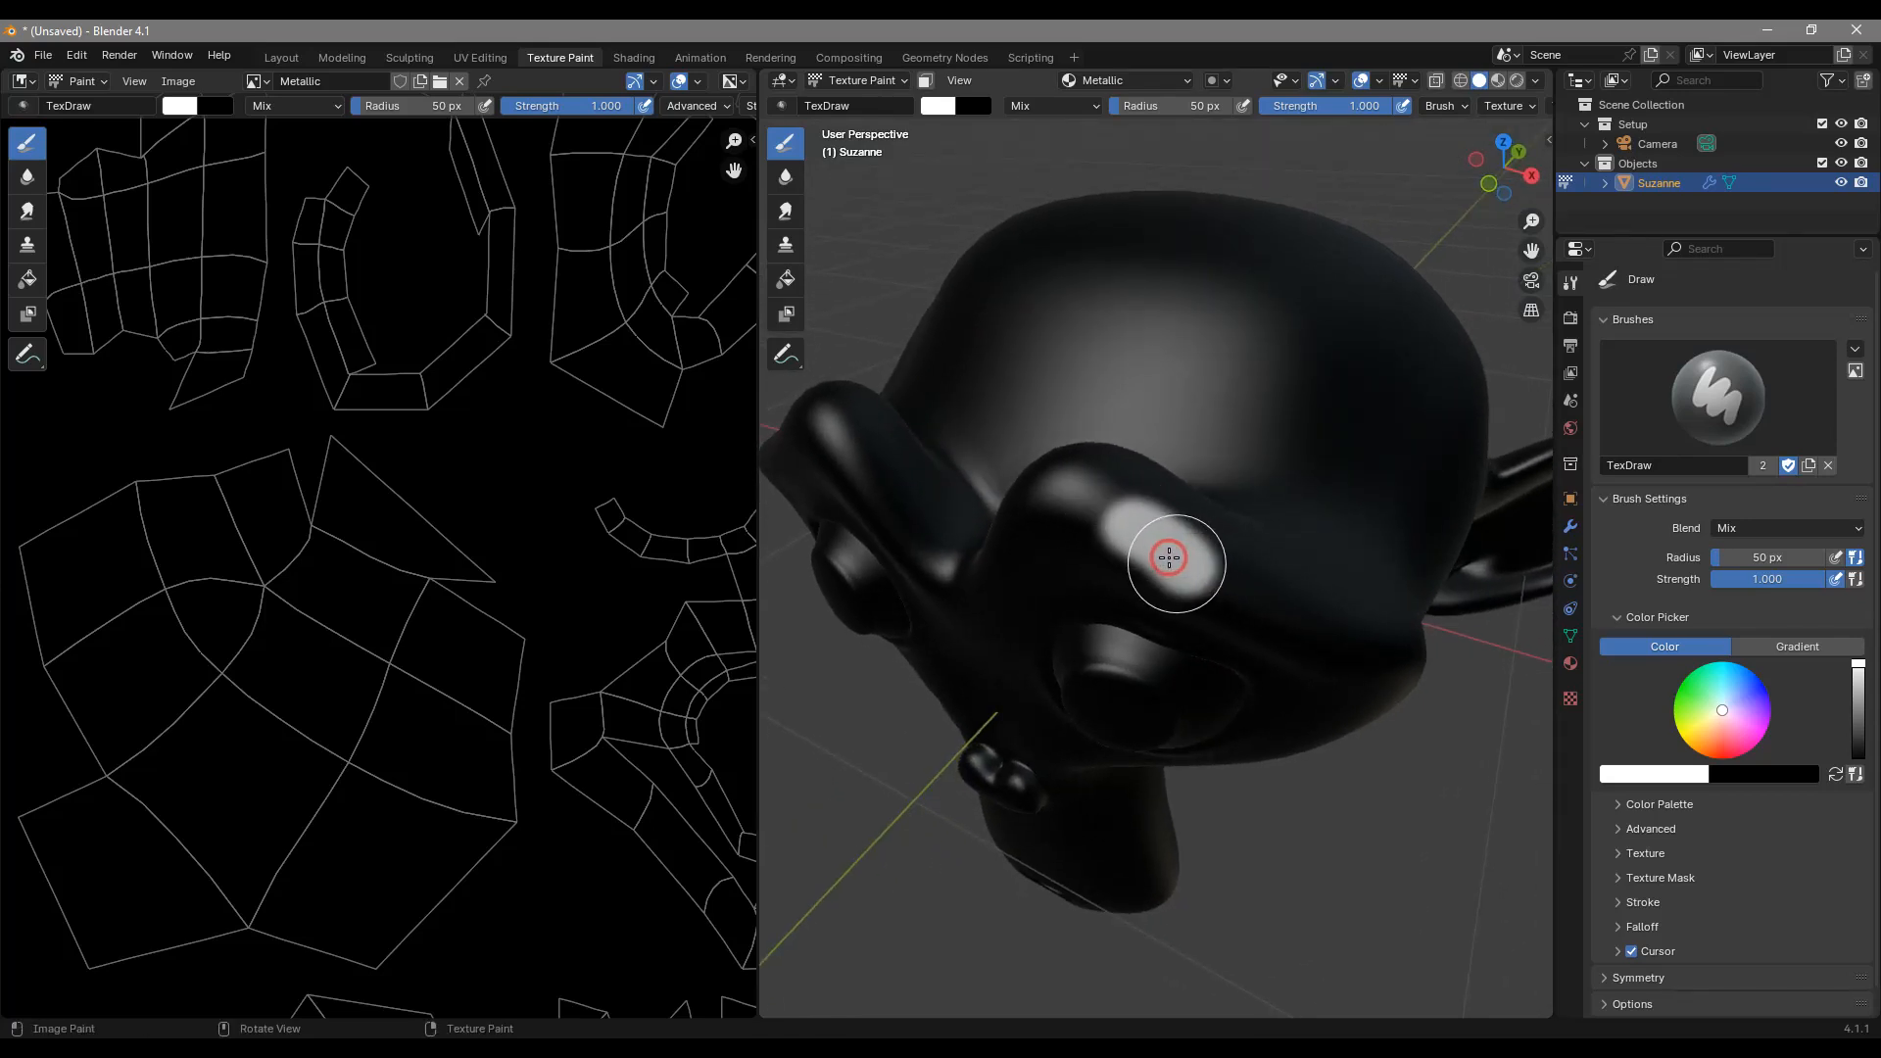
middle_click_drag(1078, 525, 1201, 533)
middle_click_drag(1313, 496, 1191, 404)
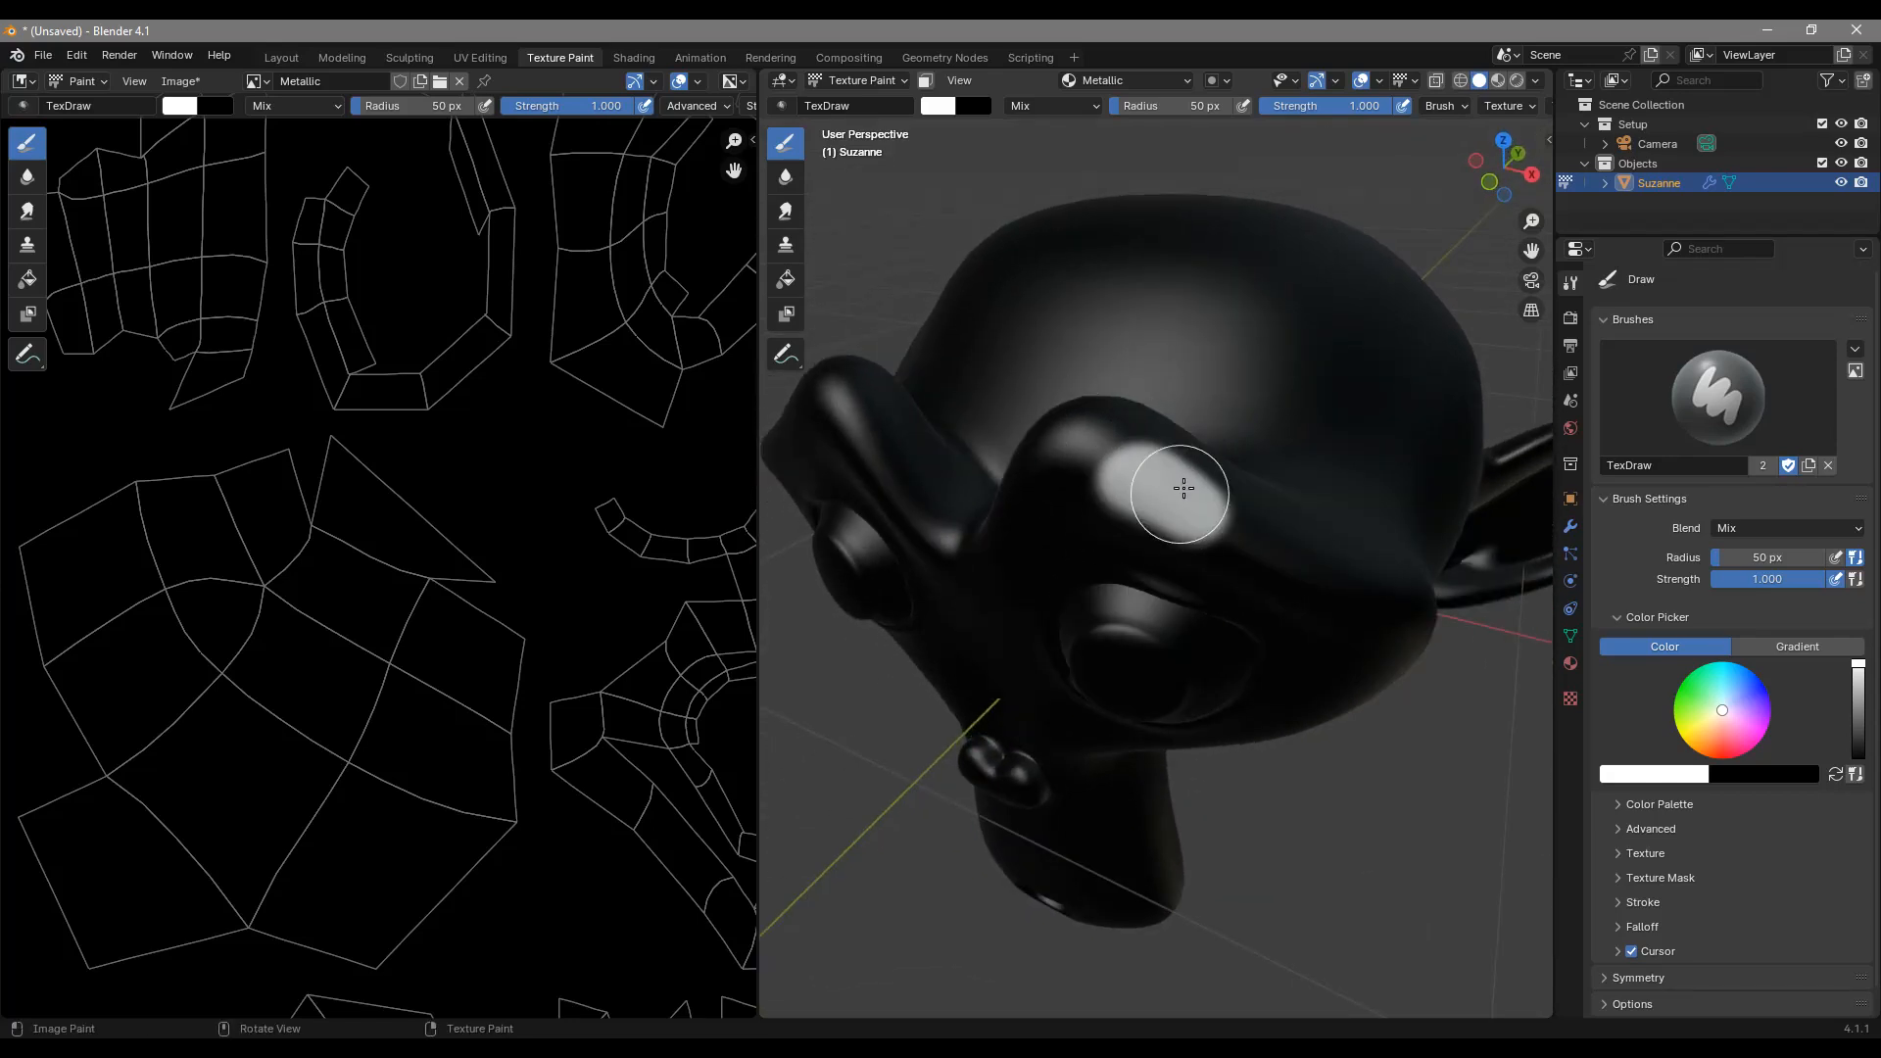
left_click_drag(1159, 498, 1195, 485)
middle_click_drag(1304, 423, 1289, 513)
scroll(1299, 517, "up", 5)
scroll(1273, 520, "down", 2)
mouse_move(1332, 451)
left_mouse_down()
mouse_move(1108, 462)
mouse_move(1114, 496)
mouse_move(1147, 500)
mouse_move(1155, 441)
mouse_move(1289, 483)
mouse_move(1239, 522)
mouse_move(1259, 558)
mouse_move(1499, 617)
mouse_move(1414, 506)
left_mouse_up()
left_click_drag(1199, 431, 1383, 482)
mouse_move(1371, 471)
middle_mouse_down()
mouse_move(1290, 529)
mouse_move(1318, 475)
middle_mouse_up()
scroll(1066, 454, "down", 3)
scroll(1096, 443, "up", 2)
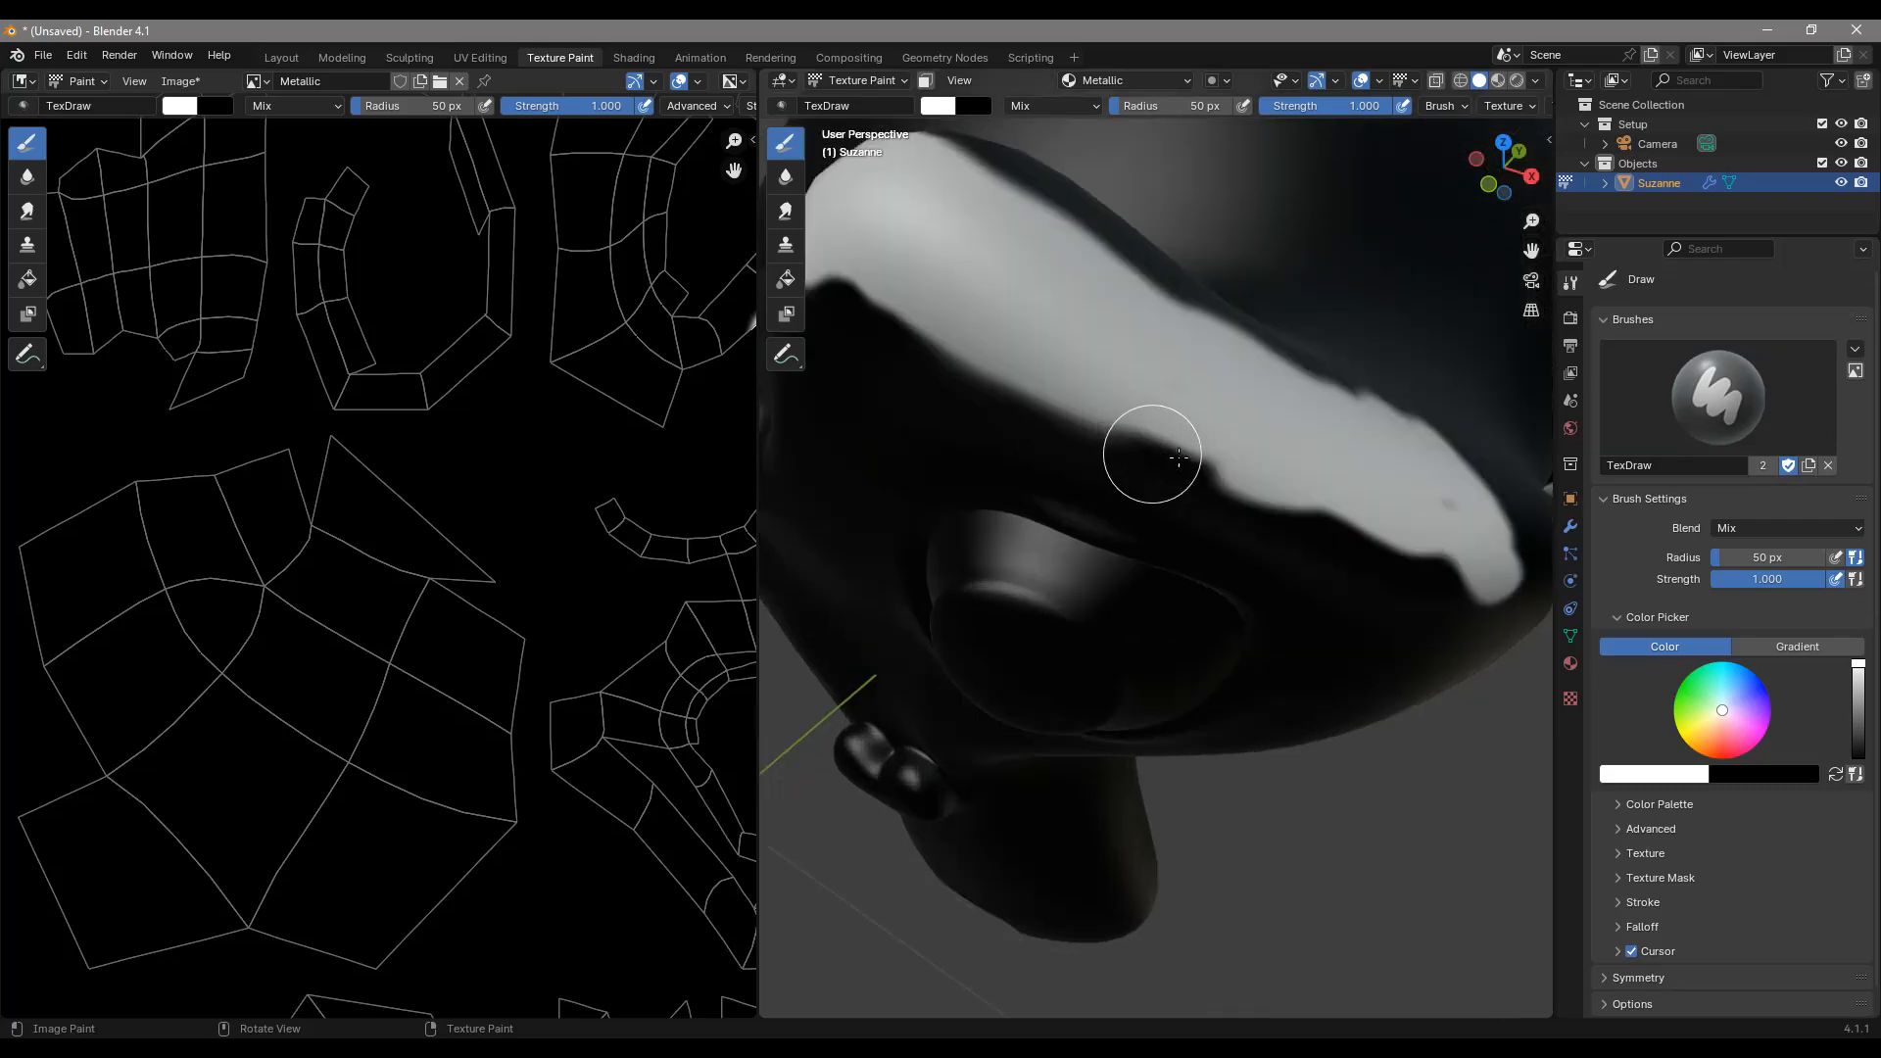
Step: Set the brush strength to 0.230 and extend the white paint softly down the inner end of the left brow
middle_click_drag(1171, 456, 1238, 461)
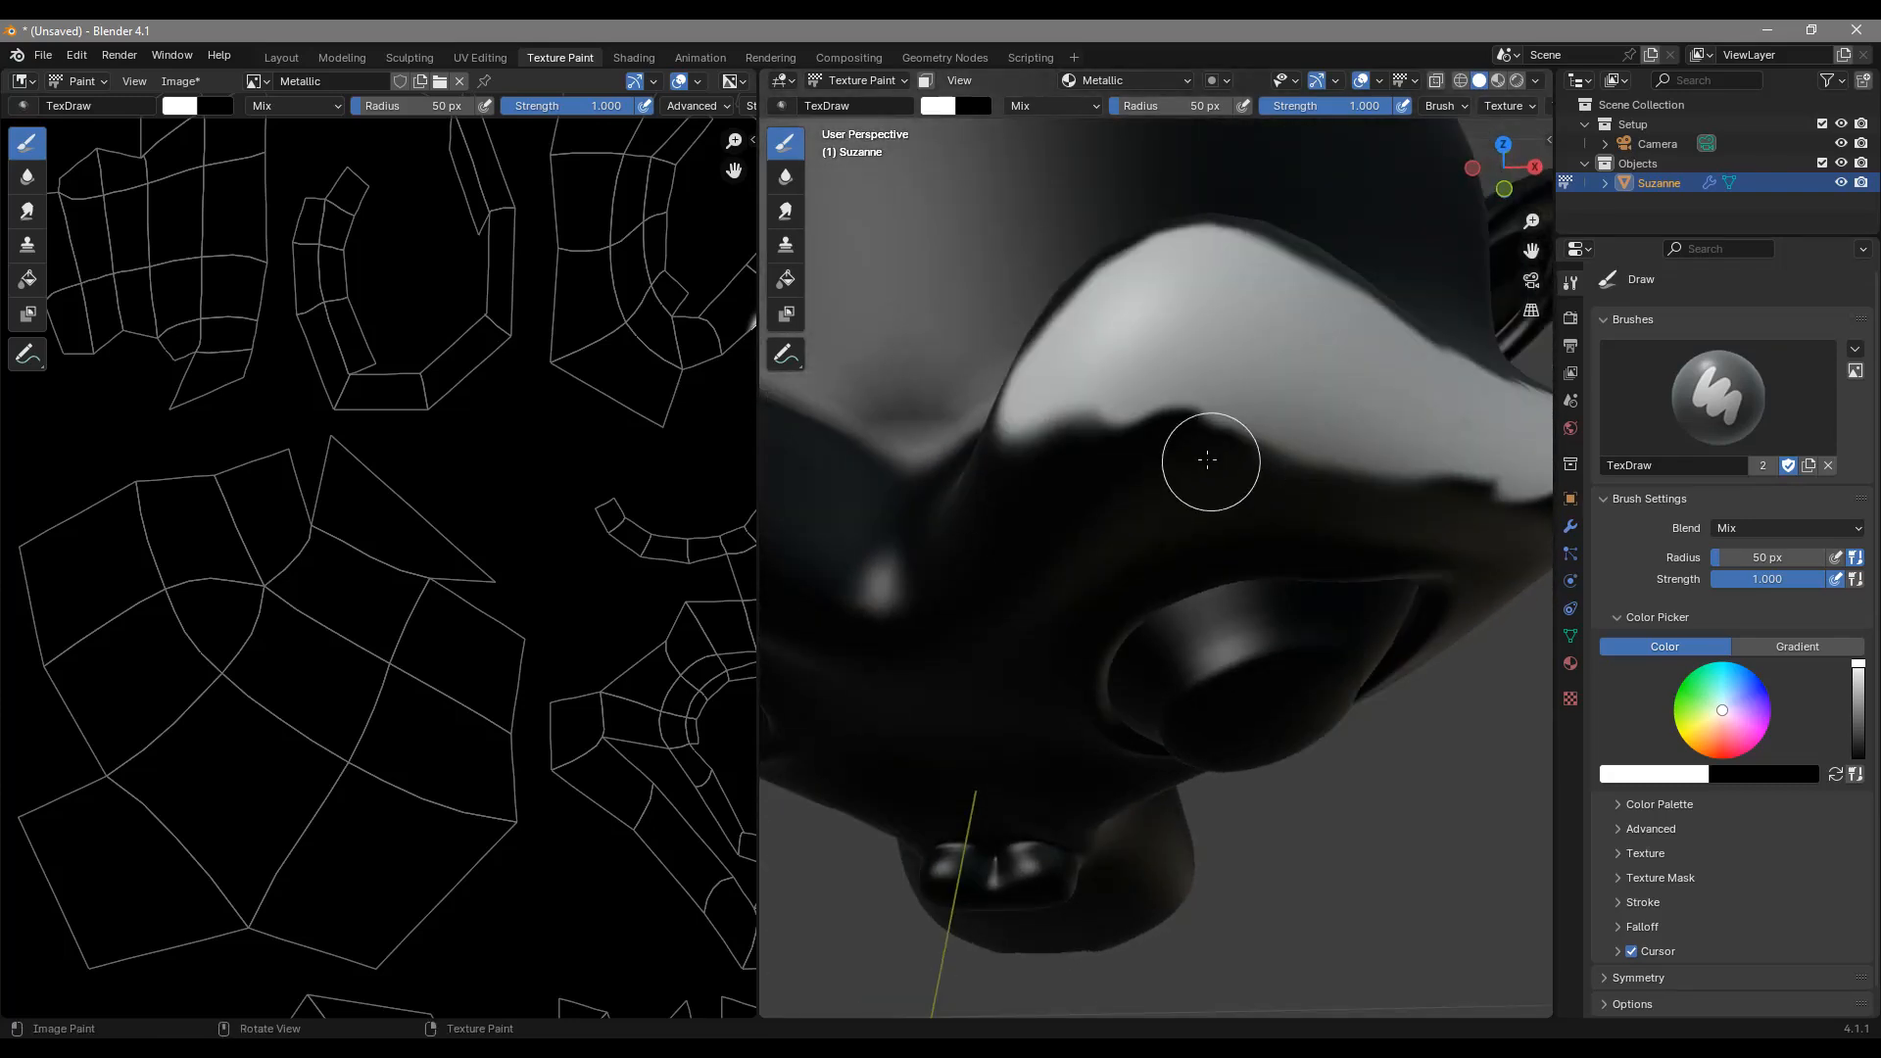
key("shift+f")
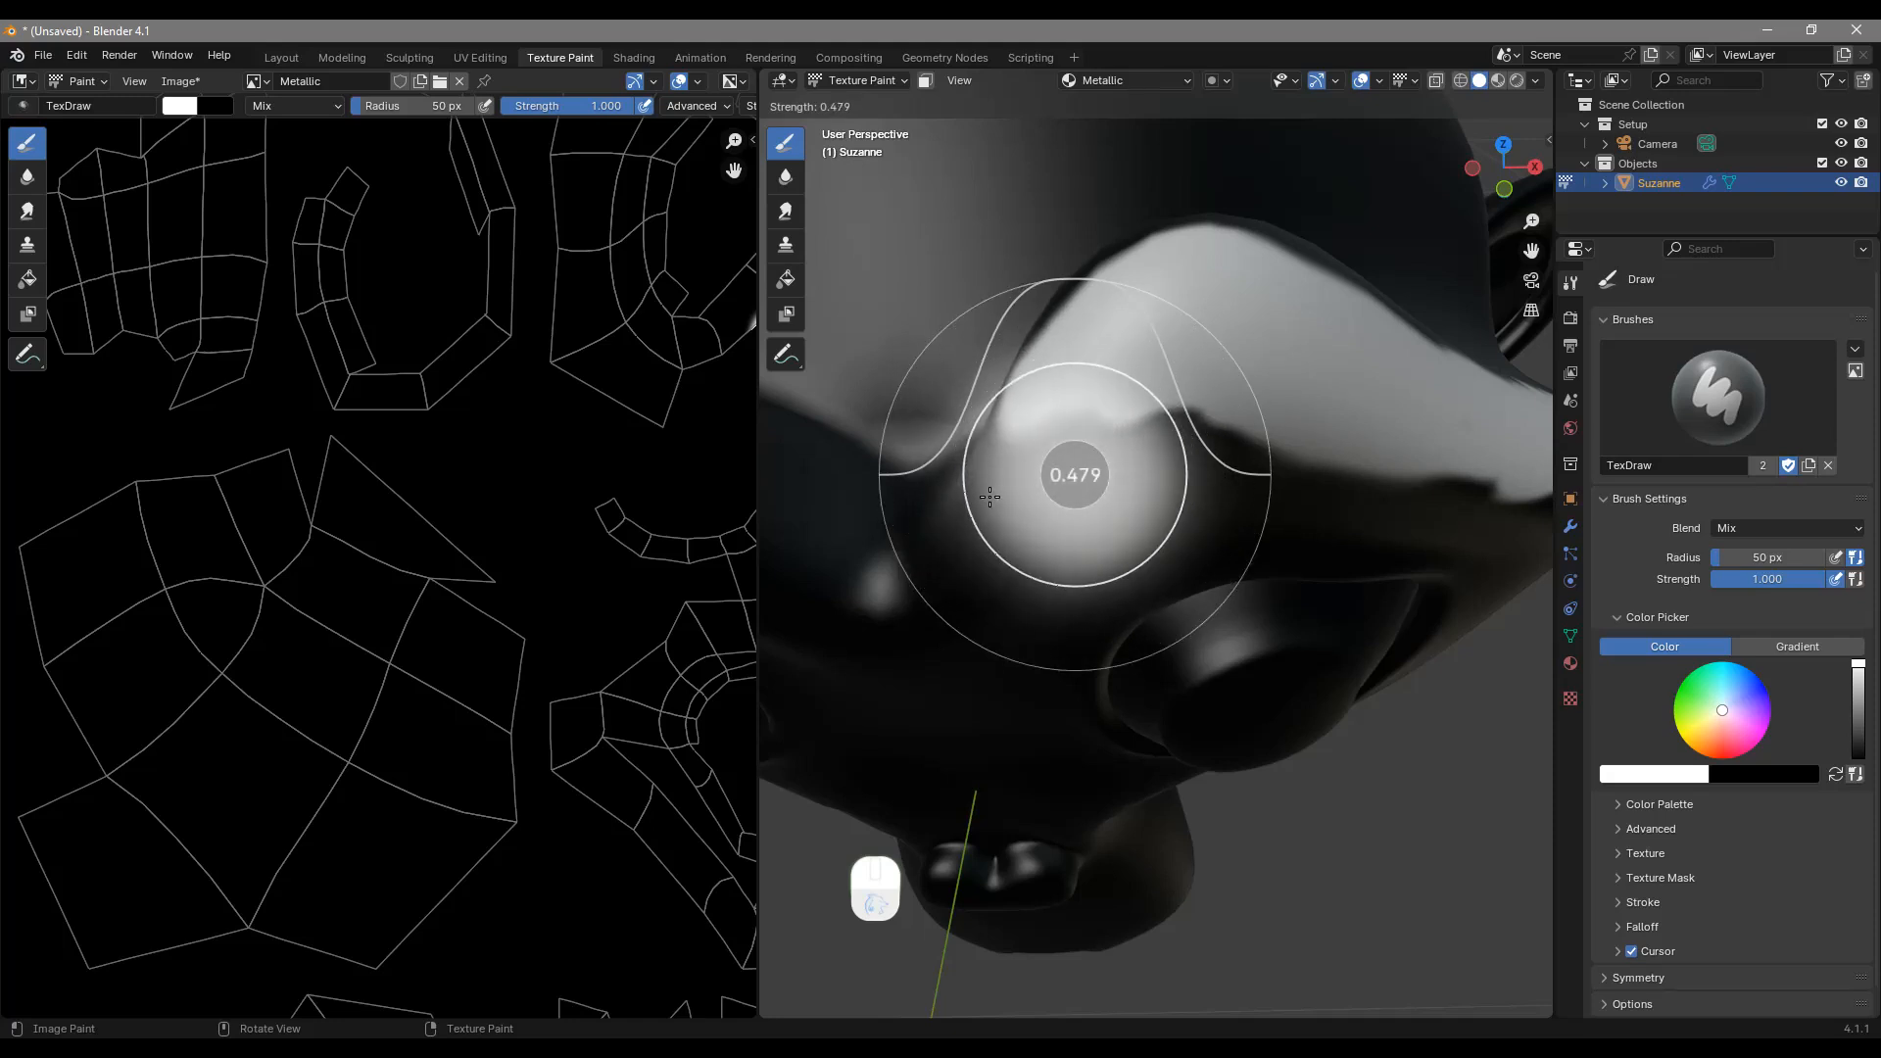
left_click(950, 496)
middle_click_drag(978, 489, 1025, 490)
left_click_drag(1148, 546, 1168, 512)
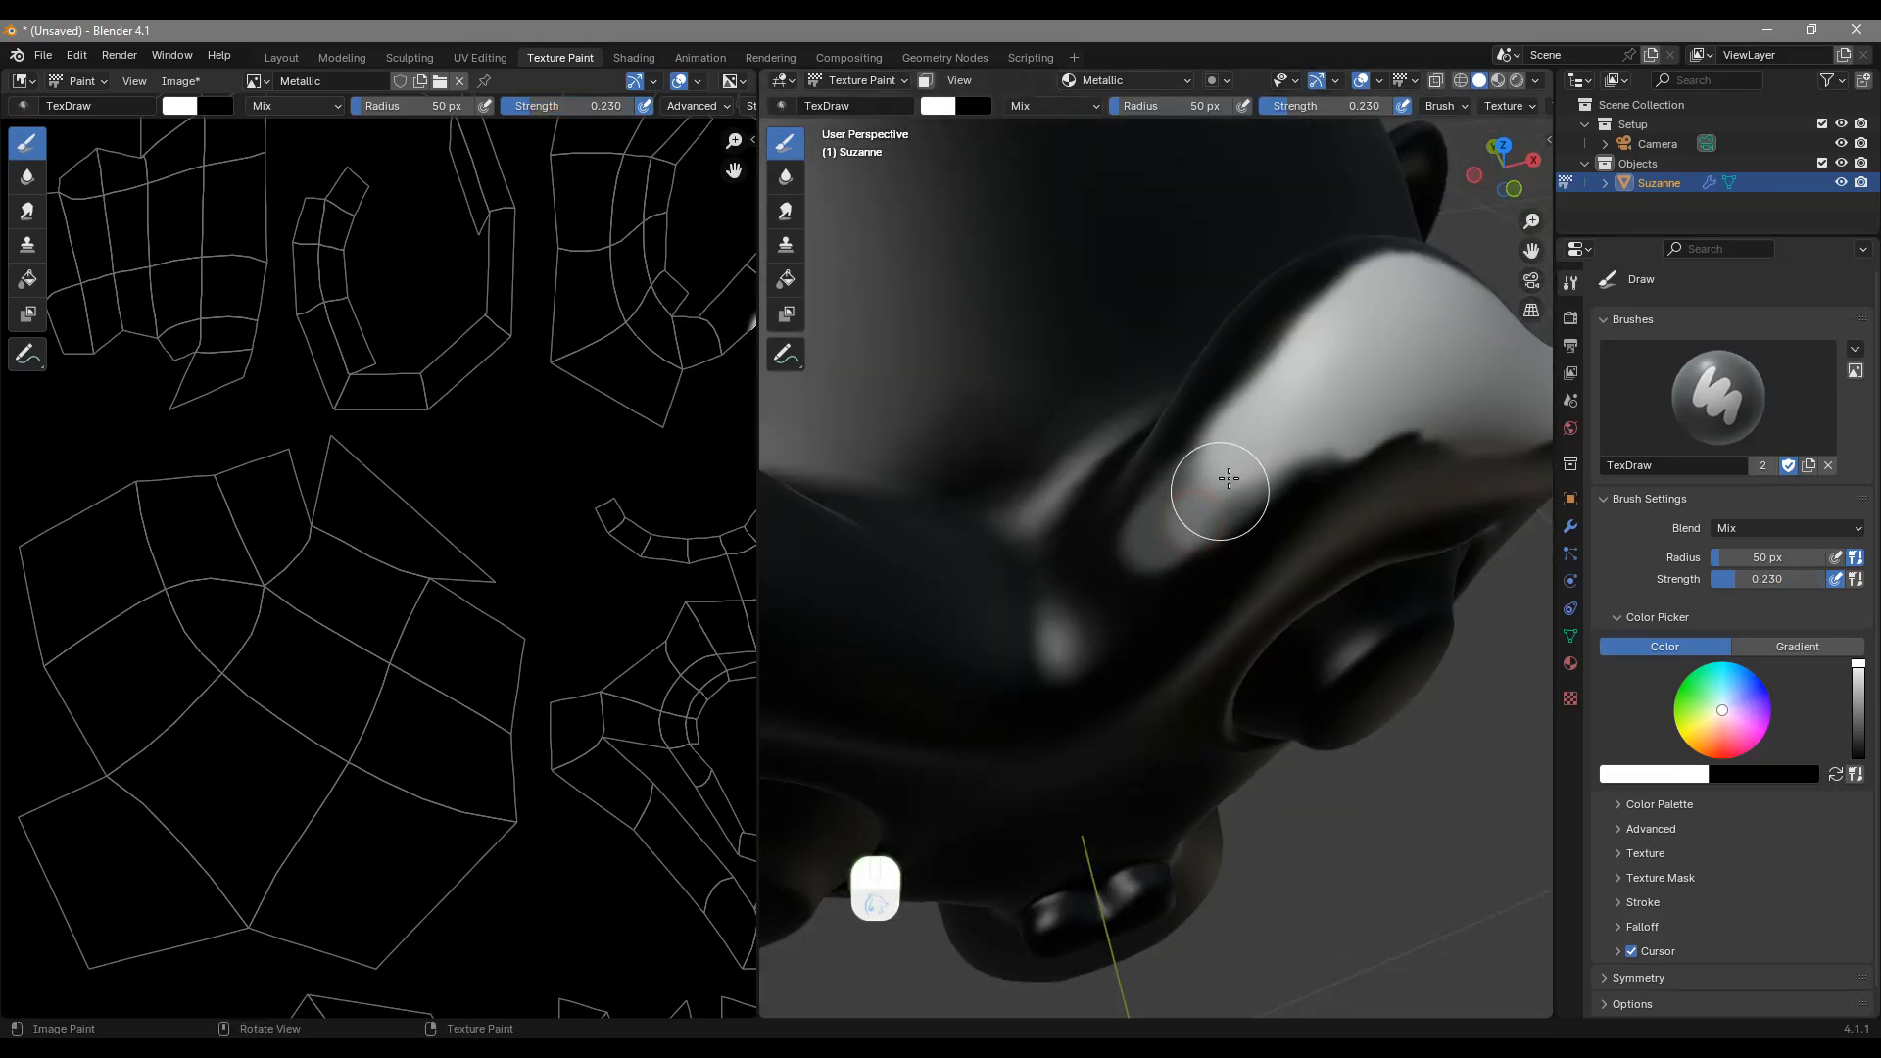
left_click_drag(1228, 479, 1094, 540)
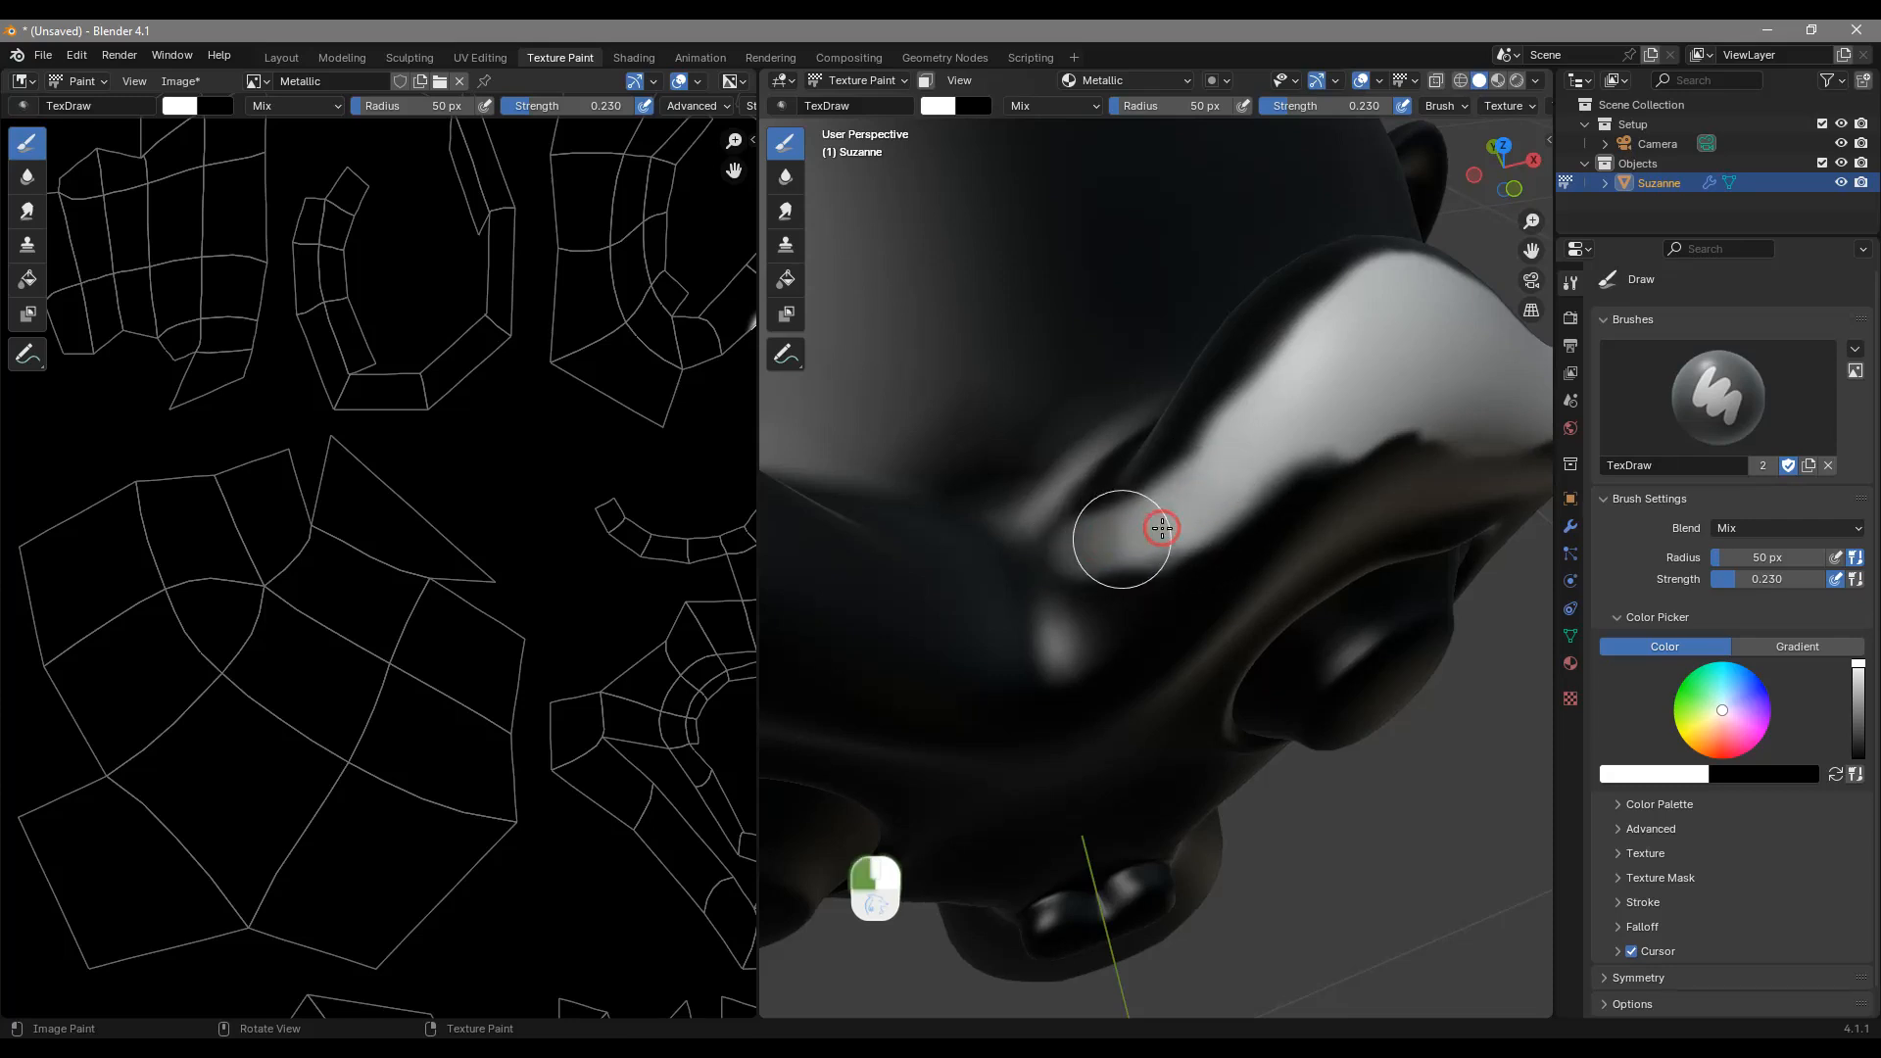
Step: Set the brush radius to 107 px and paint a soft, rounded white end at the outer tip of the left brow
scroll(1107, 510, "down", 4)
middle_click_drag(1259, 548, 1155, 529)
scroll(1155, 529, "up", 4)
scroll(1151, 528, "down", 1)
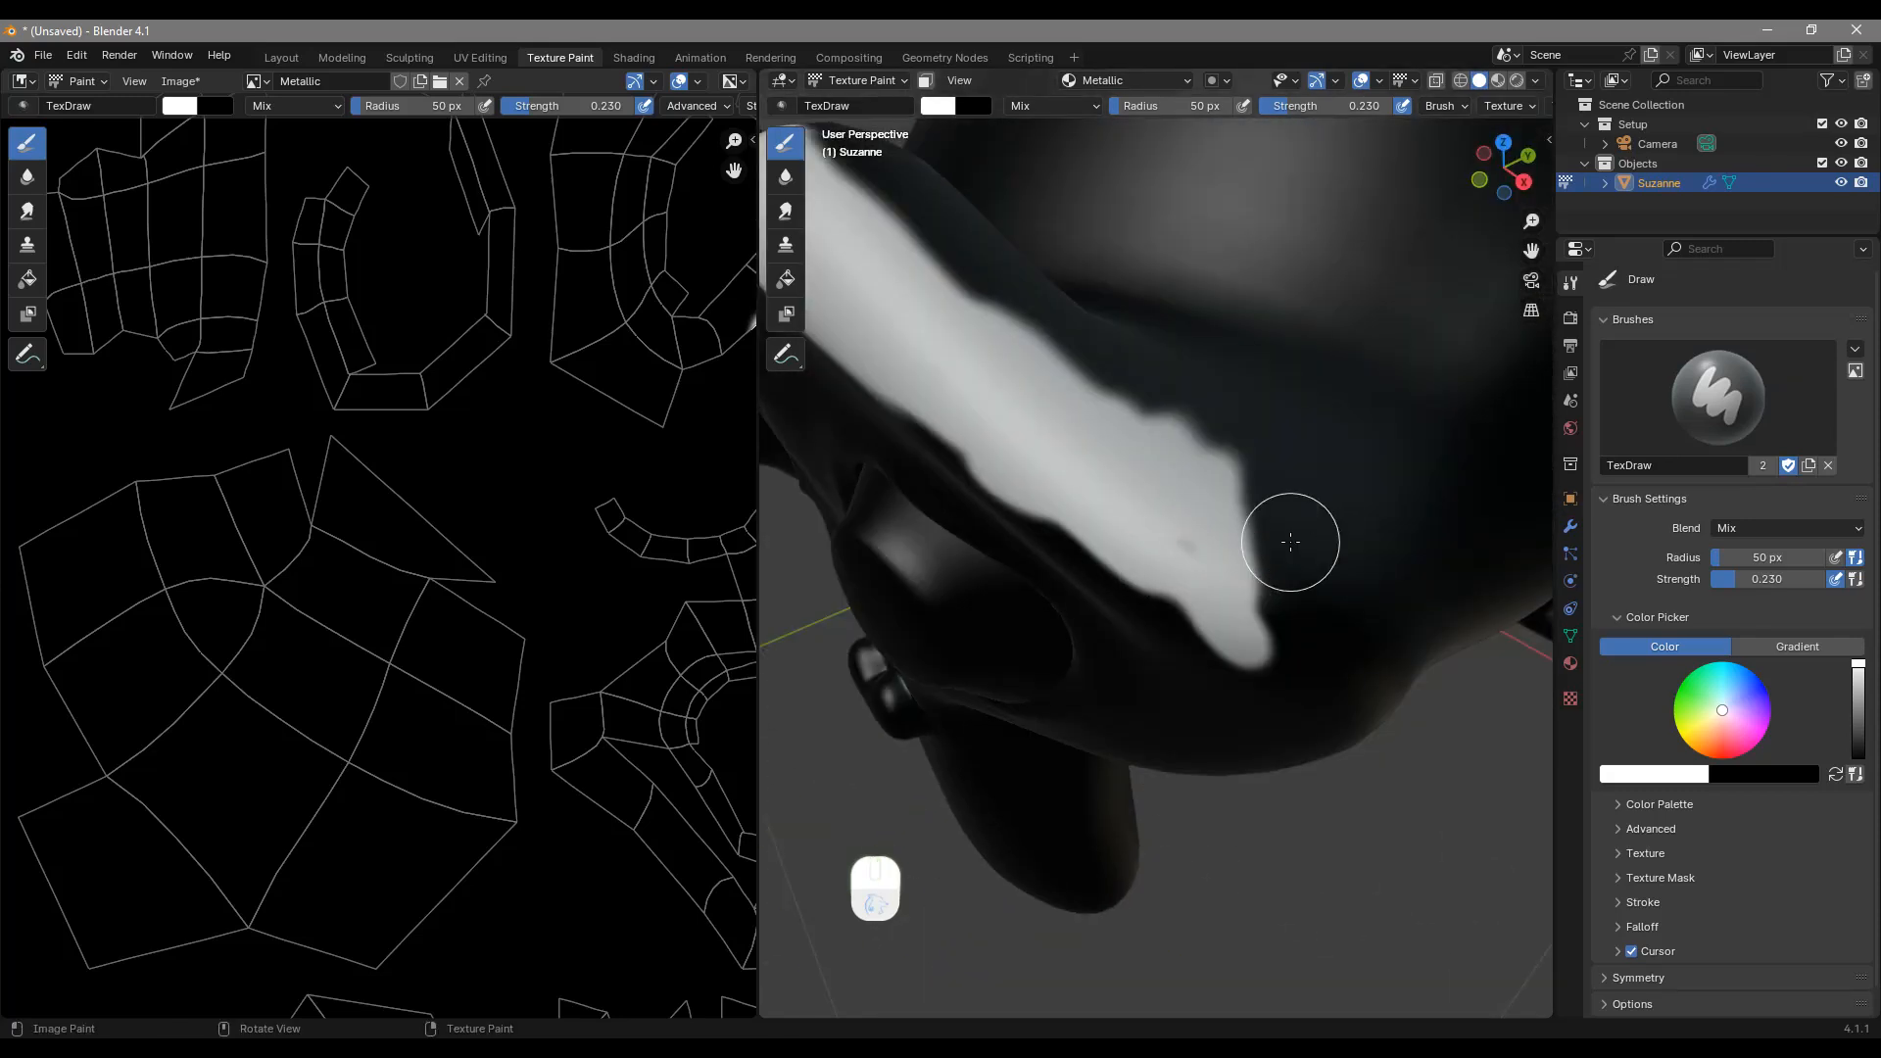
key("f")
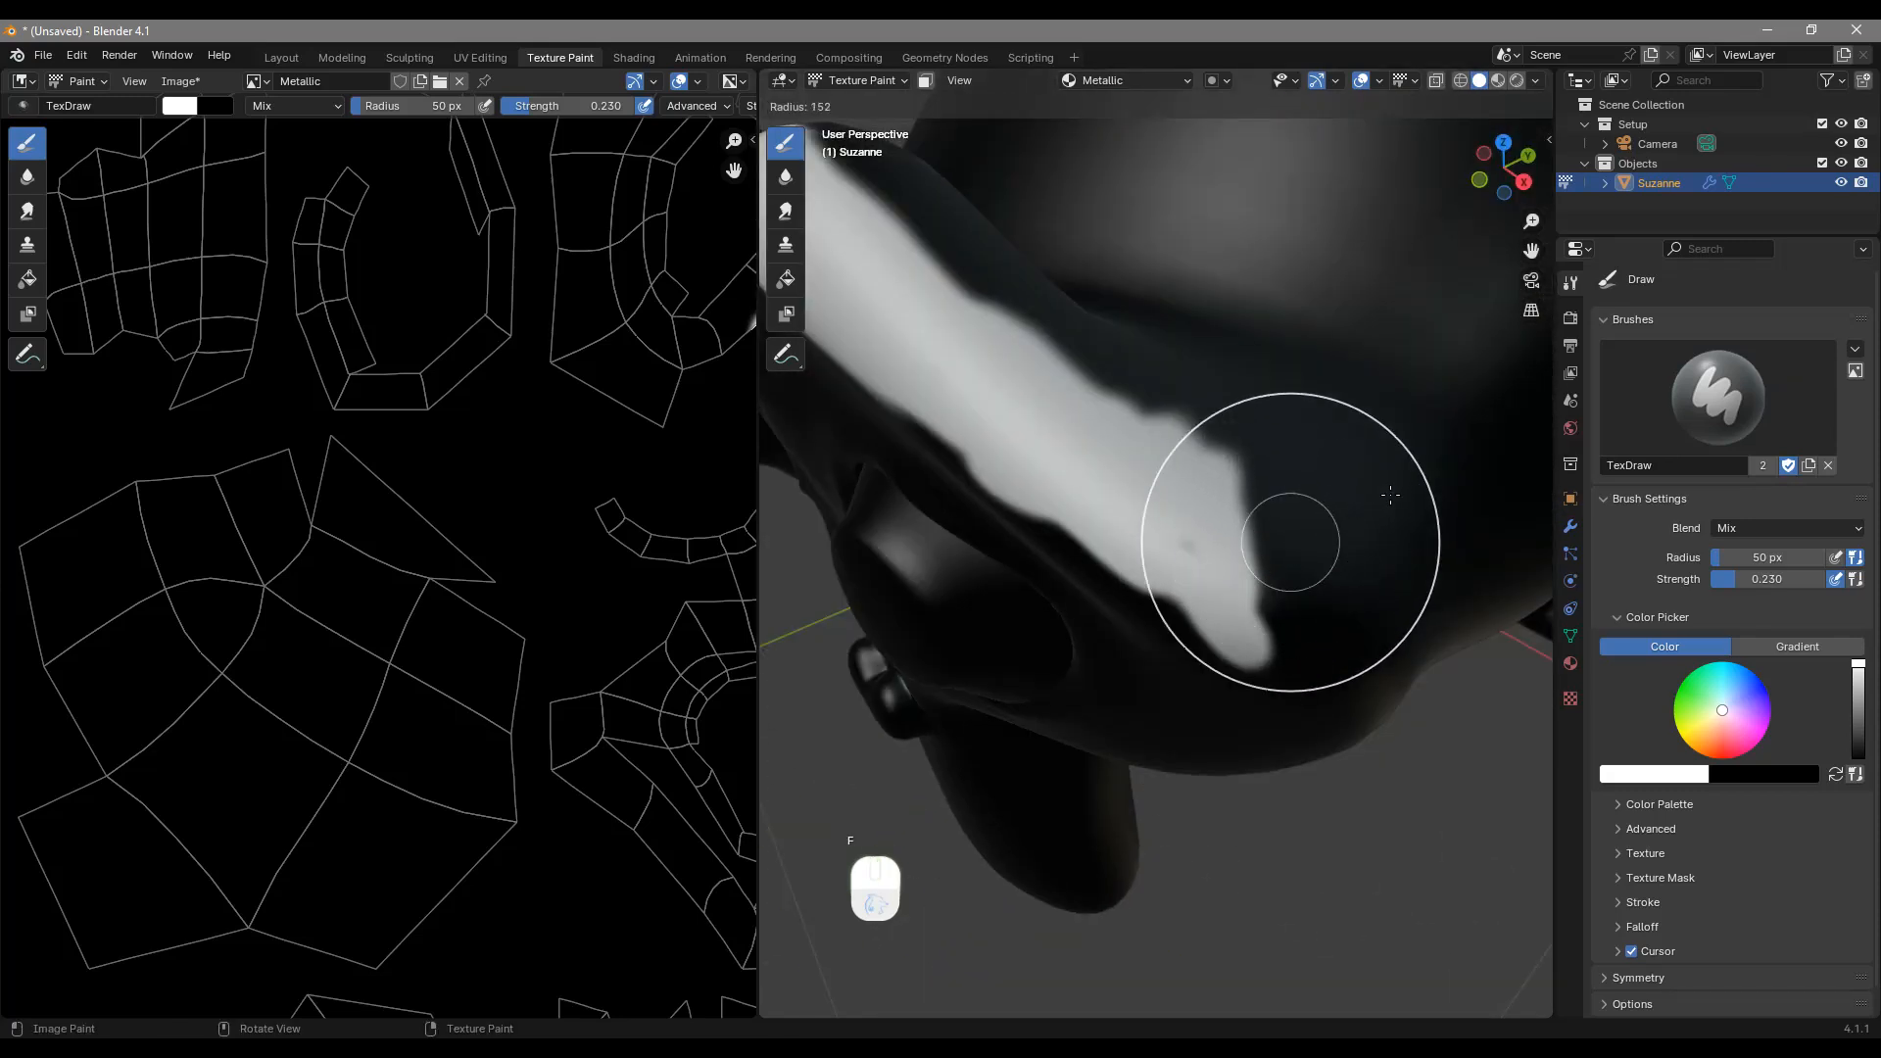
left_click(1278, 542)
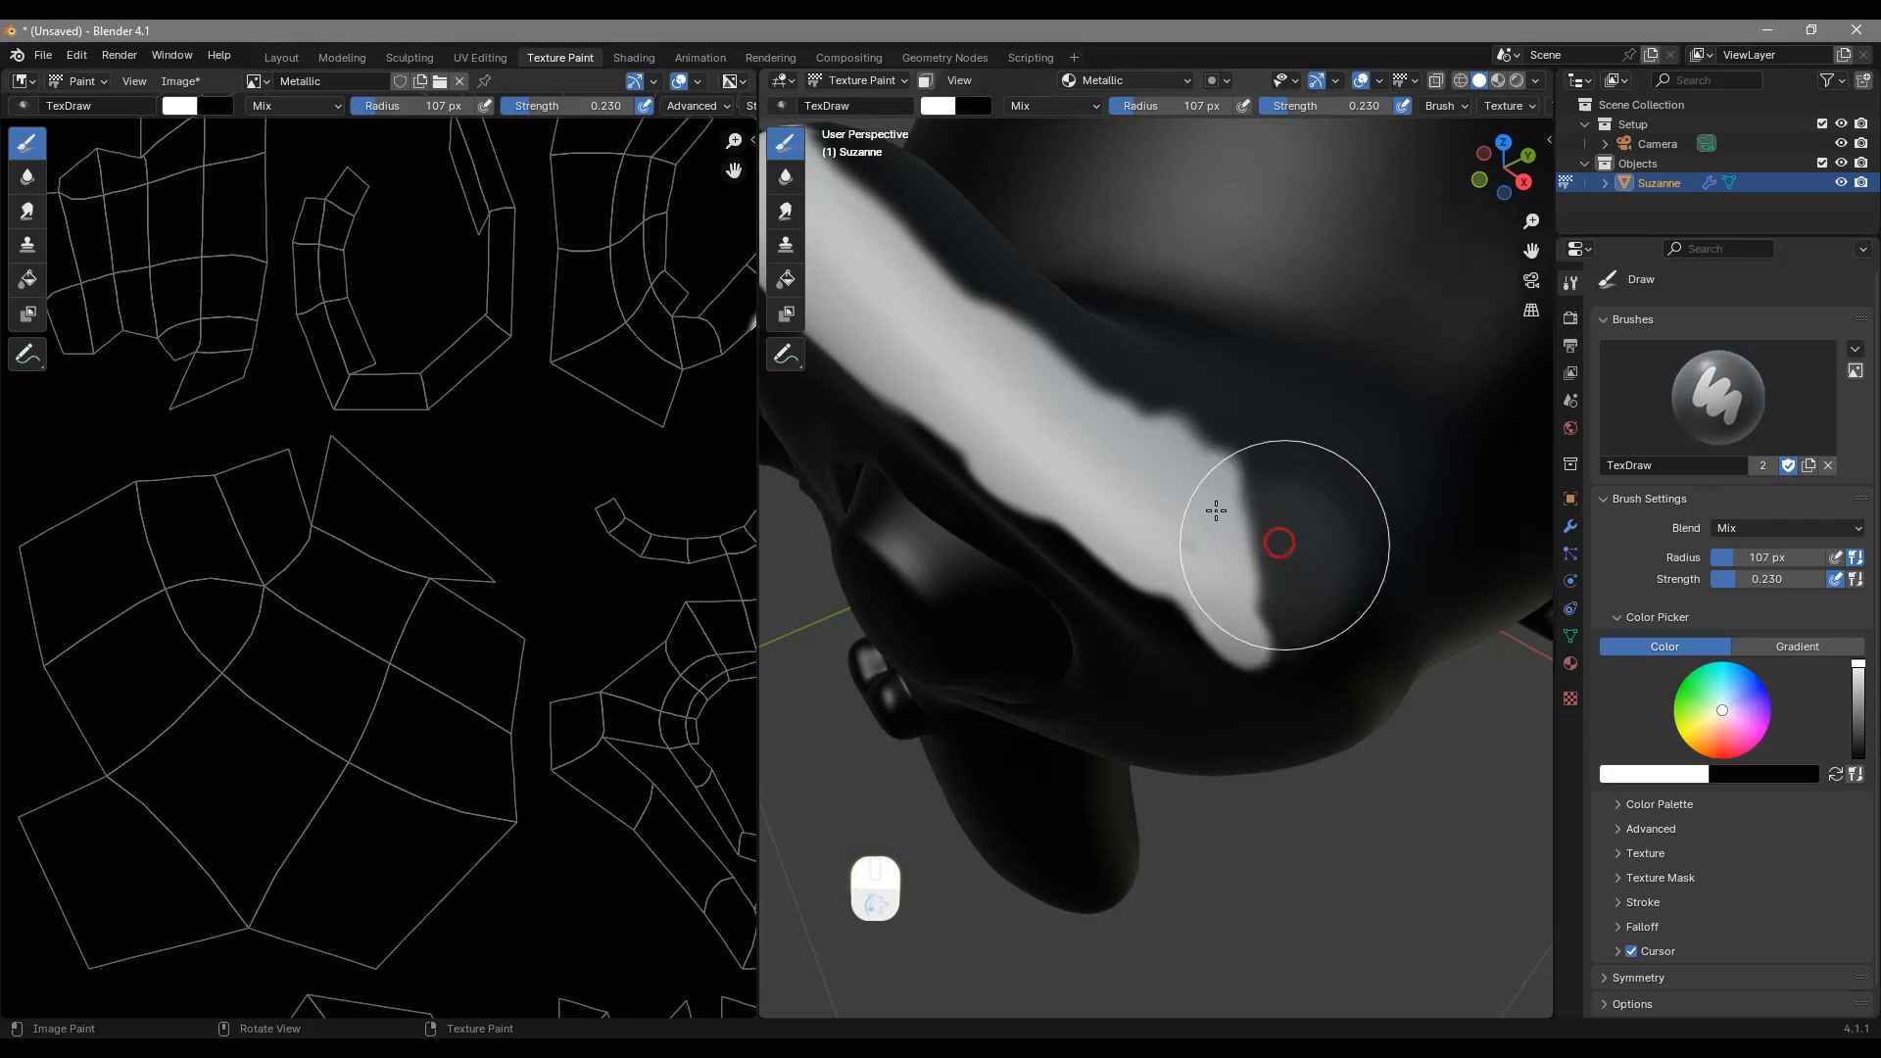
mouse_move(1216, 510)
left_mouse_down()
mouse_move(1273, 597)
mouse_move(1225, 576)
mouse_move(1257, 546)
mouse_move(1260, 628)
mouse_move(1243, 538)
mouse_move(1225, 531)
mouse_move(1269, 617)
left_mouse_up()
mouse_move(1244, 555)
left_mouse_down()
mouse_move(1264, 615)
mouse_move(1249, 593)
left_mouse_up()
Step: Examine where the painted white areas fall on the UV islands of the Metallic image
scroll(578, 460, "down", 2)
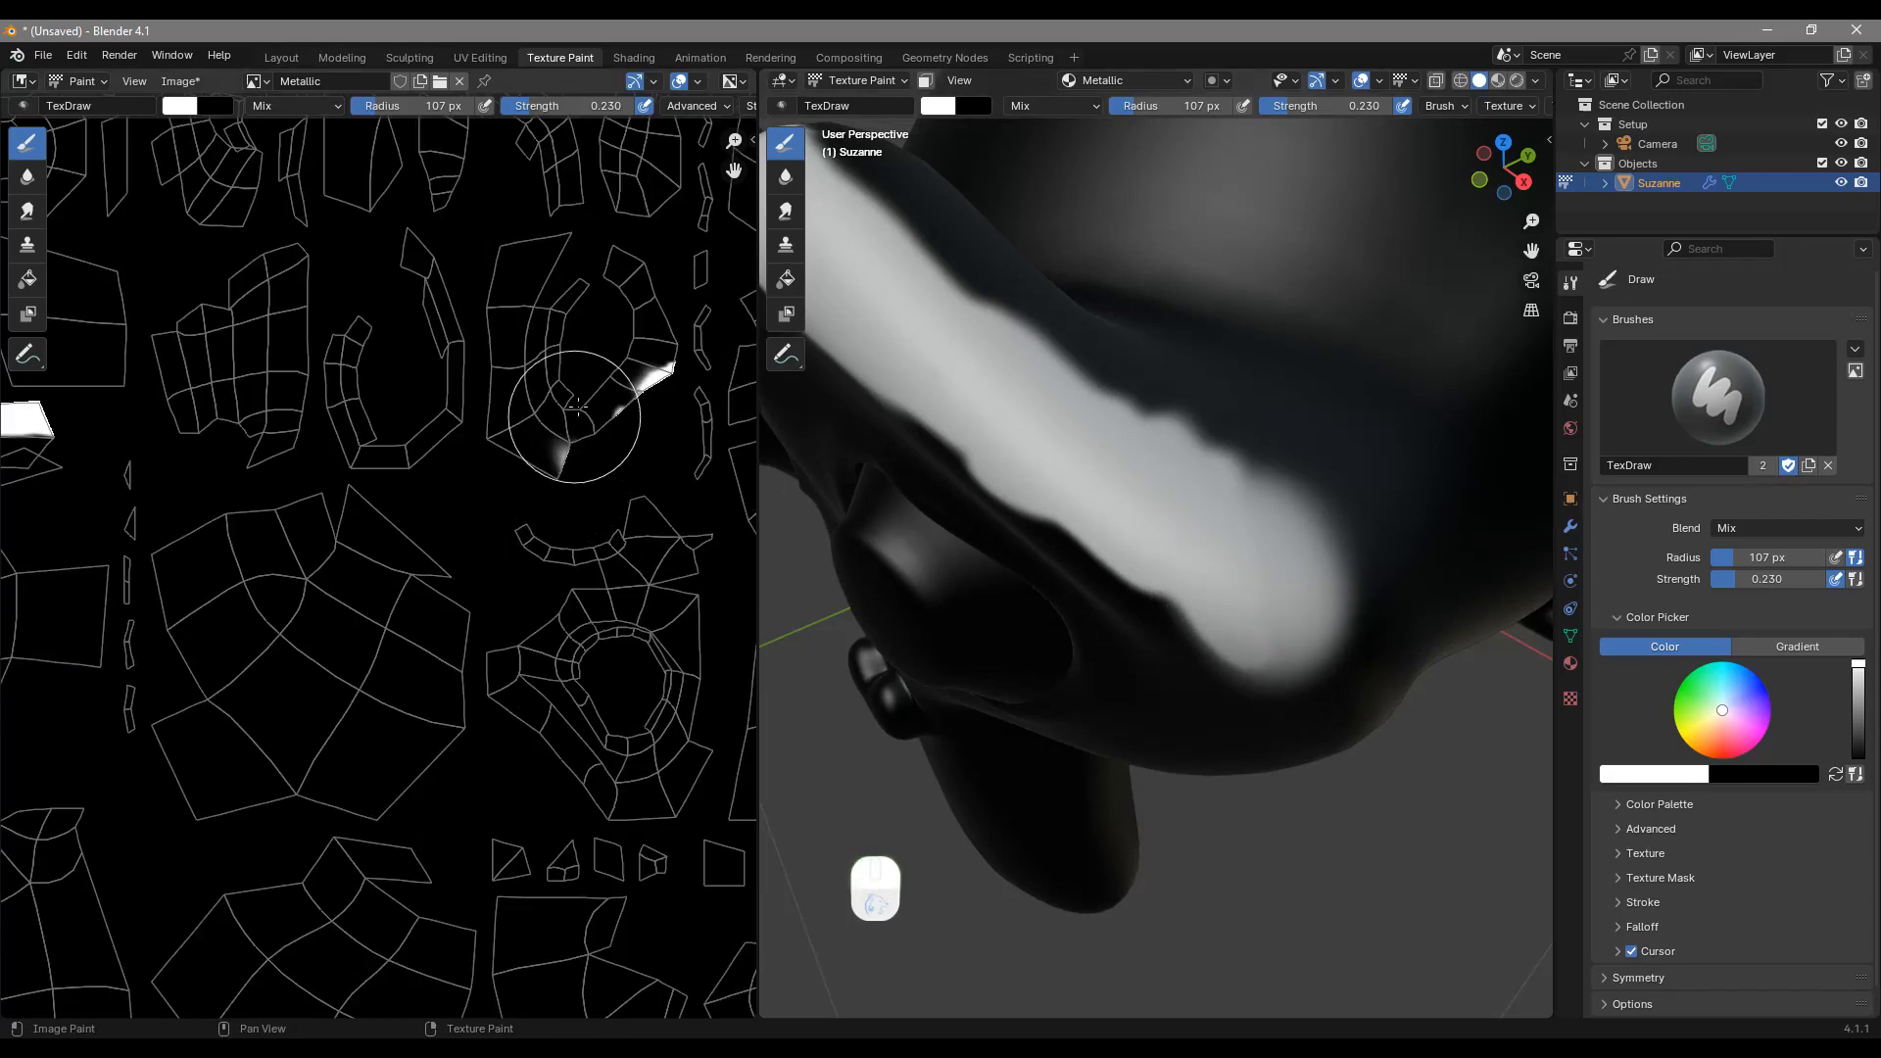
scroll(578, 411, "down", 1)
scroll(588, 461, "down", 2)
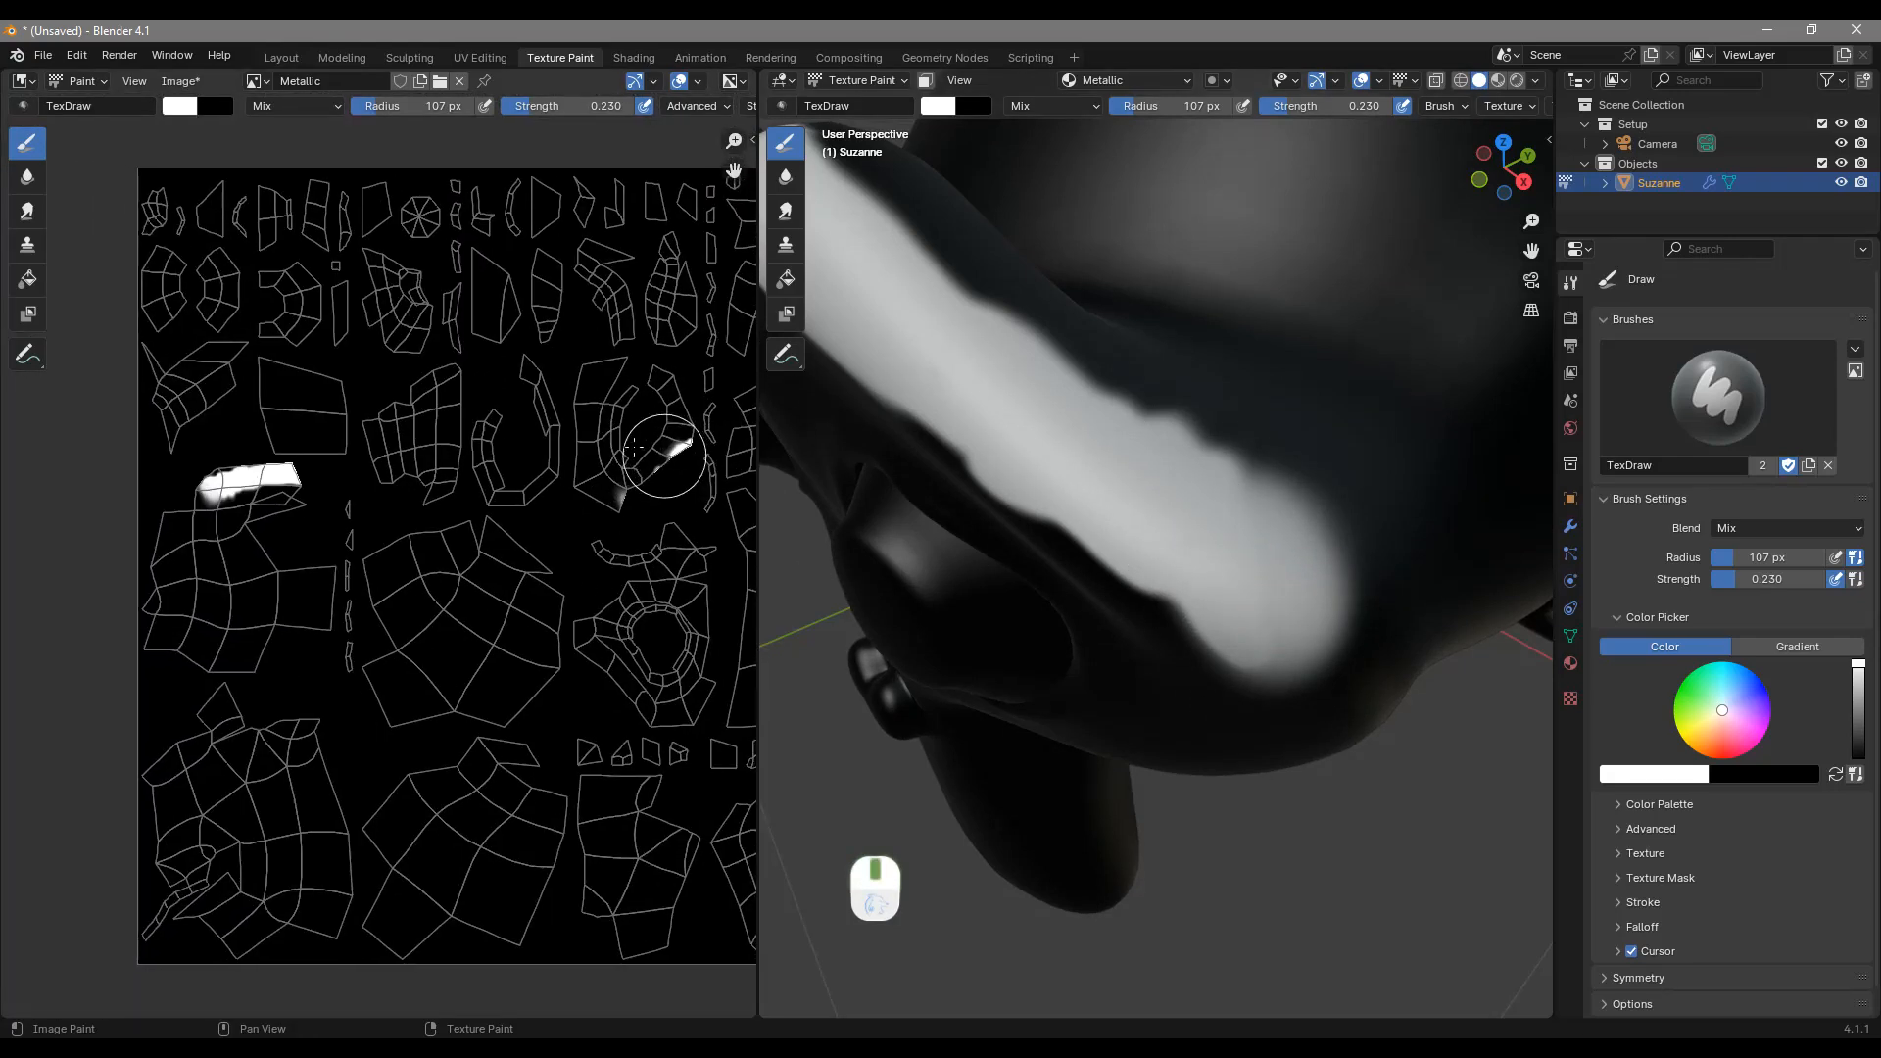
middle_click_drag(464, 535, 278, 513)
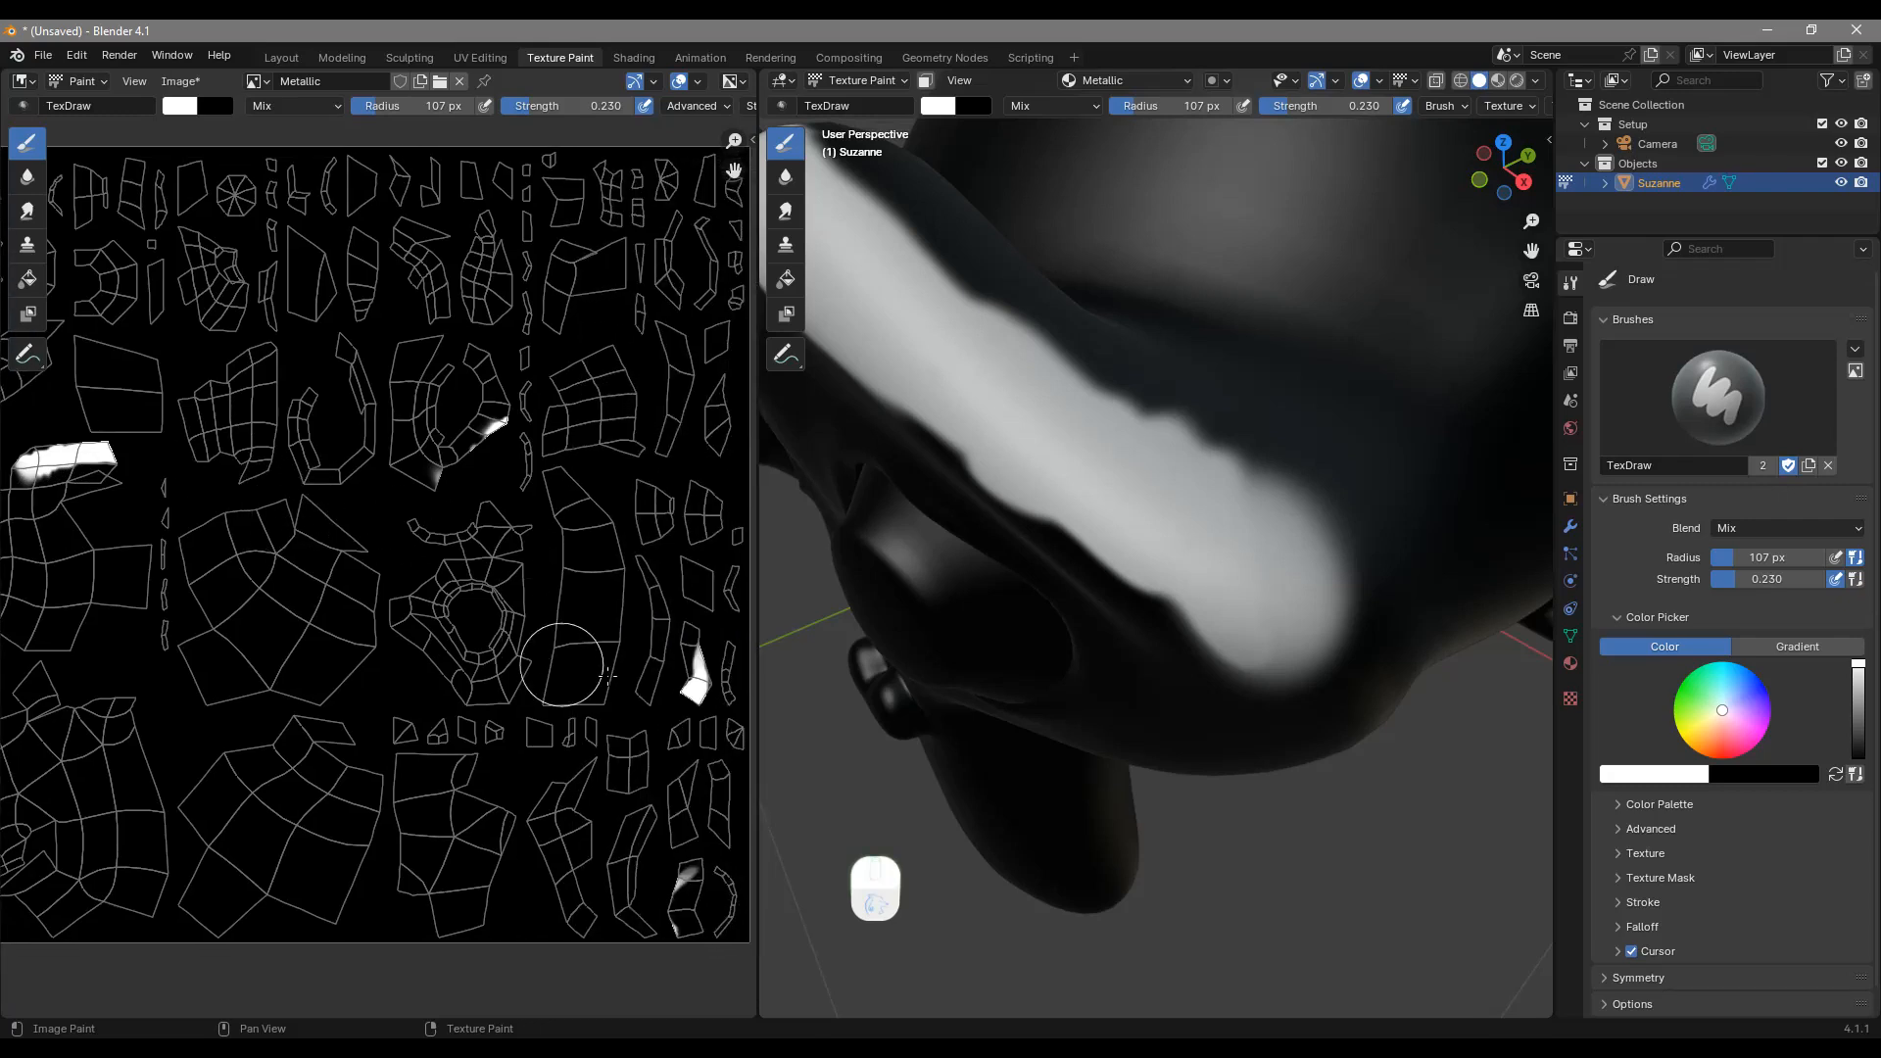
middle_click_drag(594, 676, 589, 727)
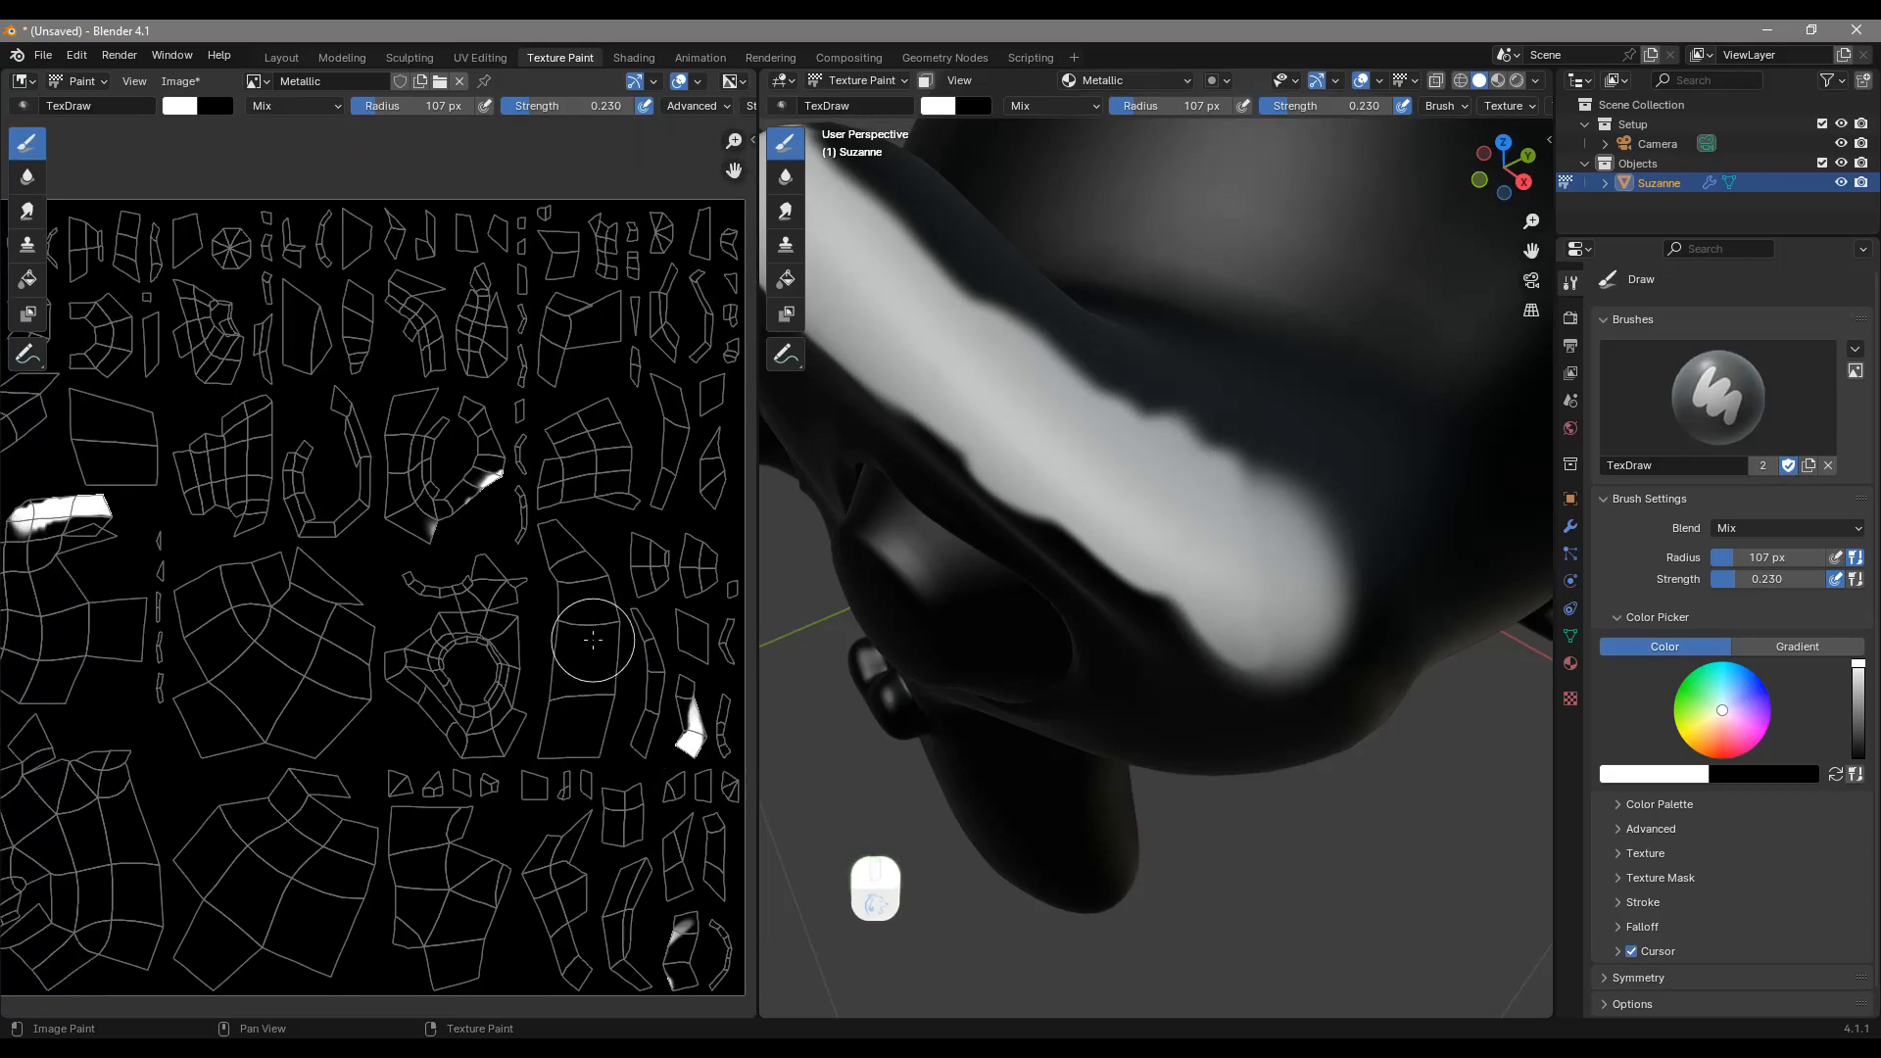
middle_click_drag(492, 576, 598, 597)
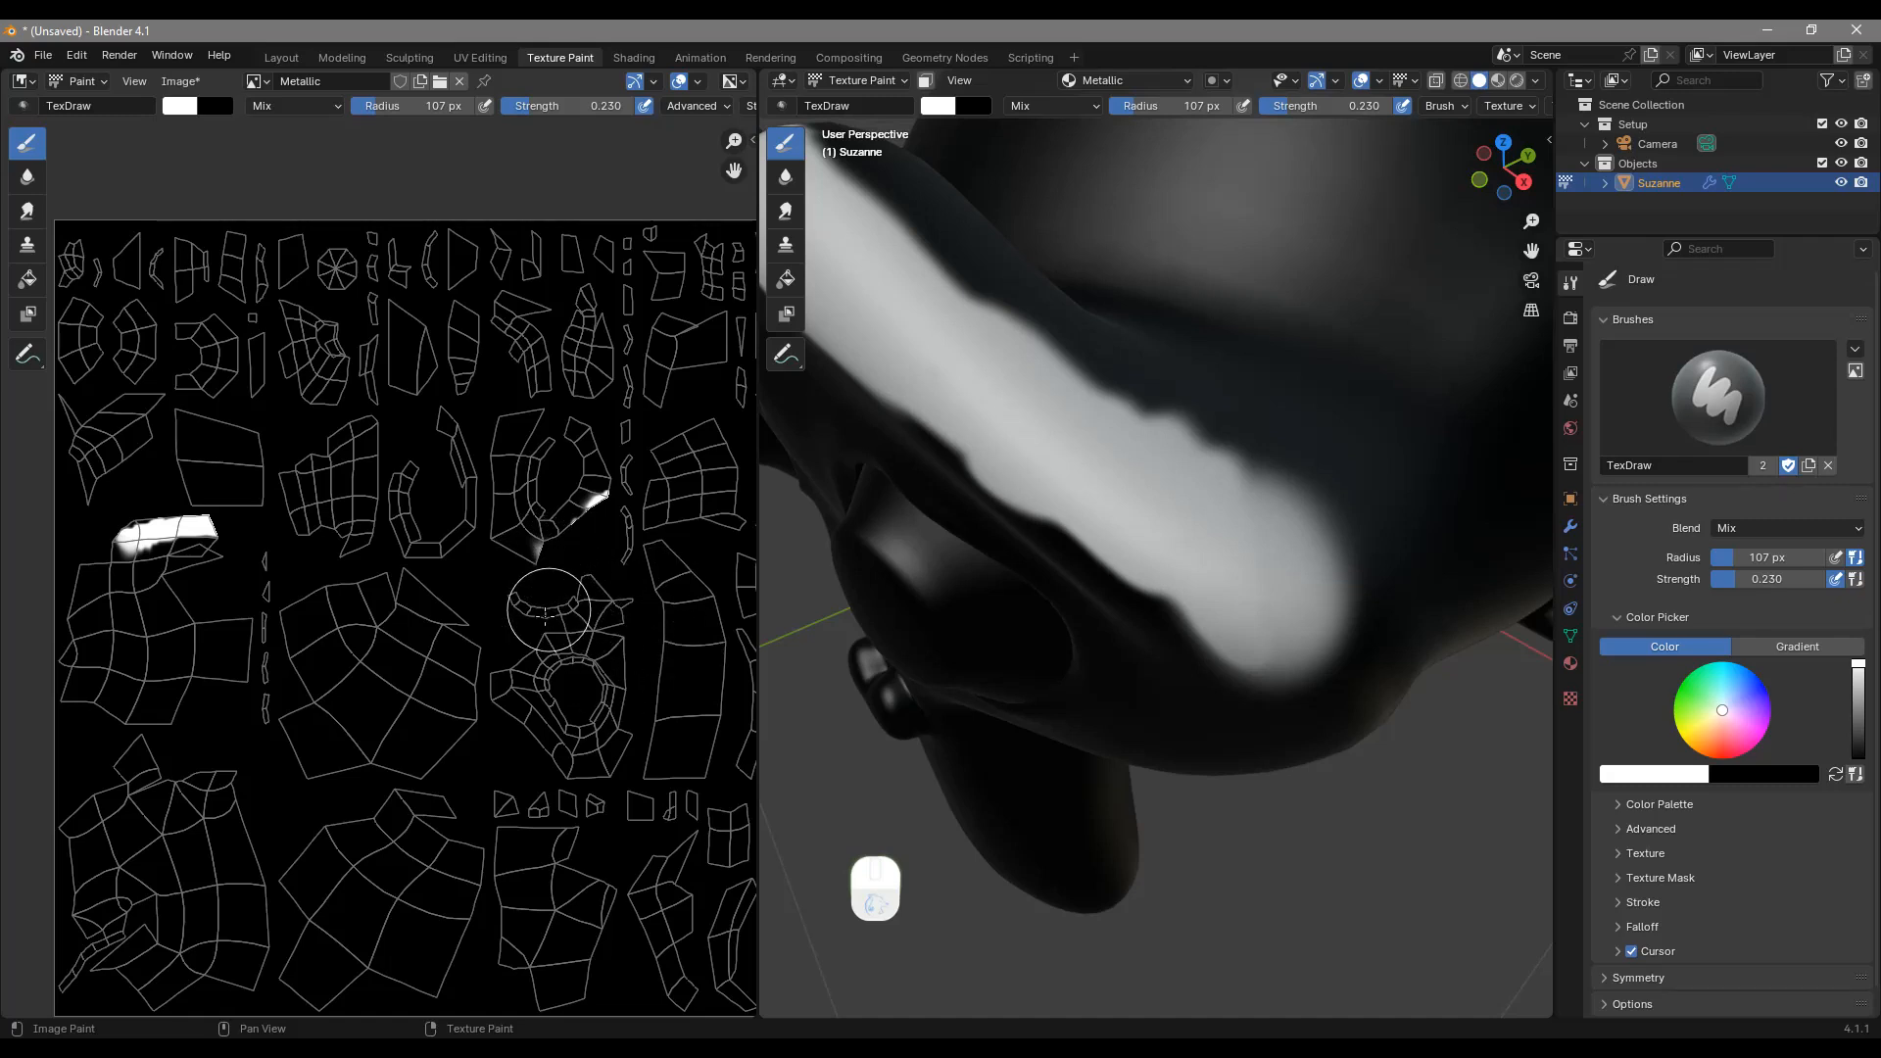
middle_click_drag(458, 511, 617, 506)
scroll(396, 567, "up", 1)
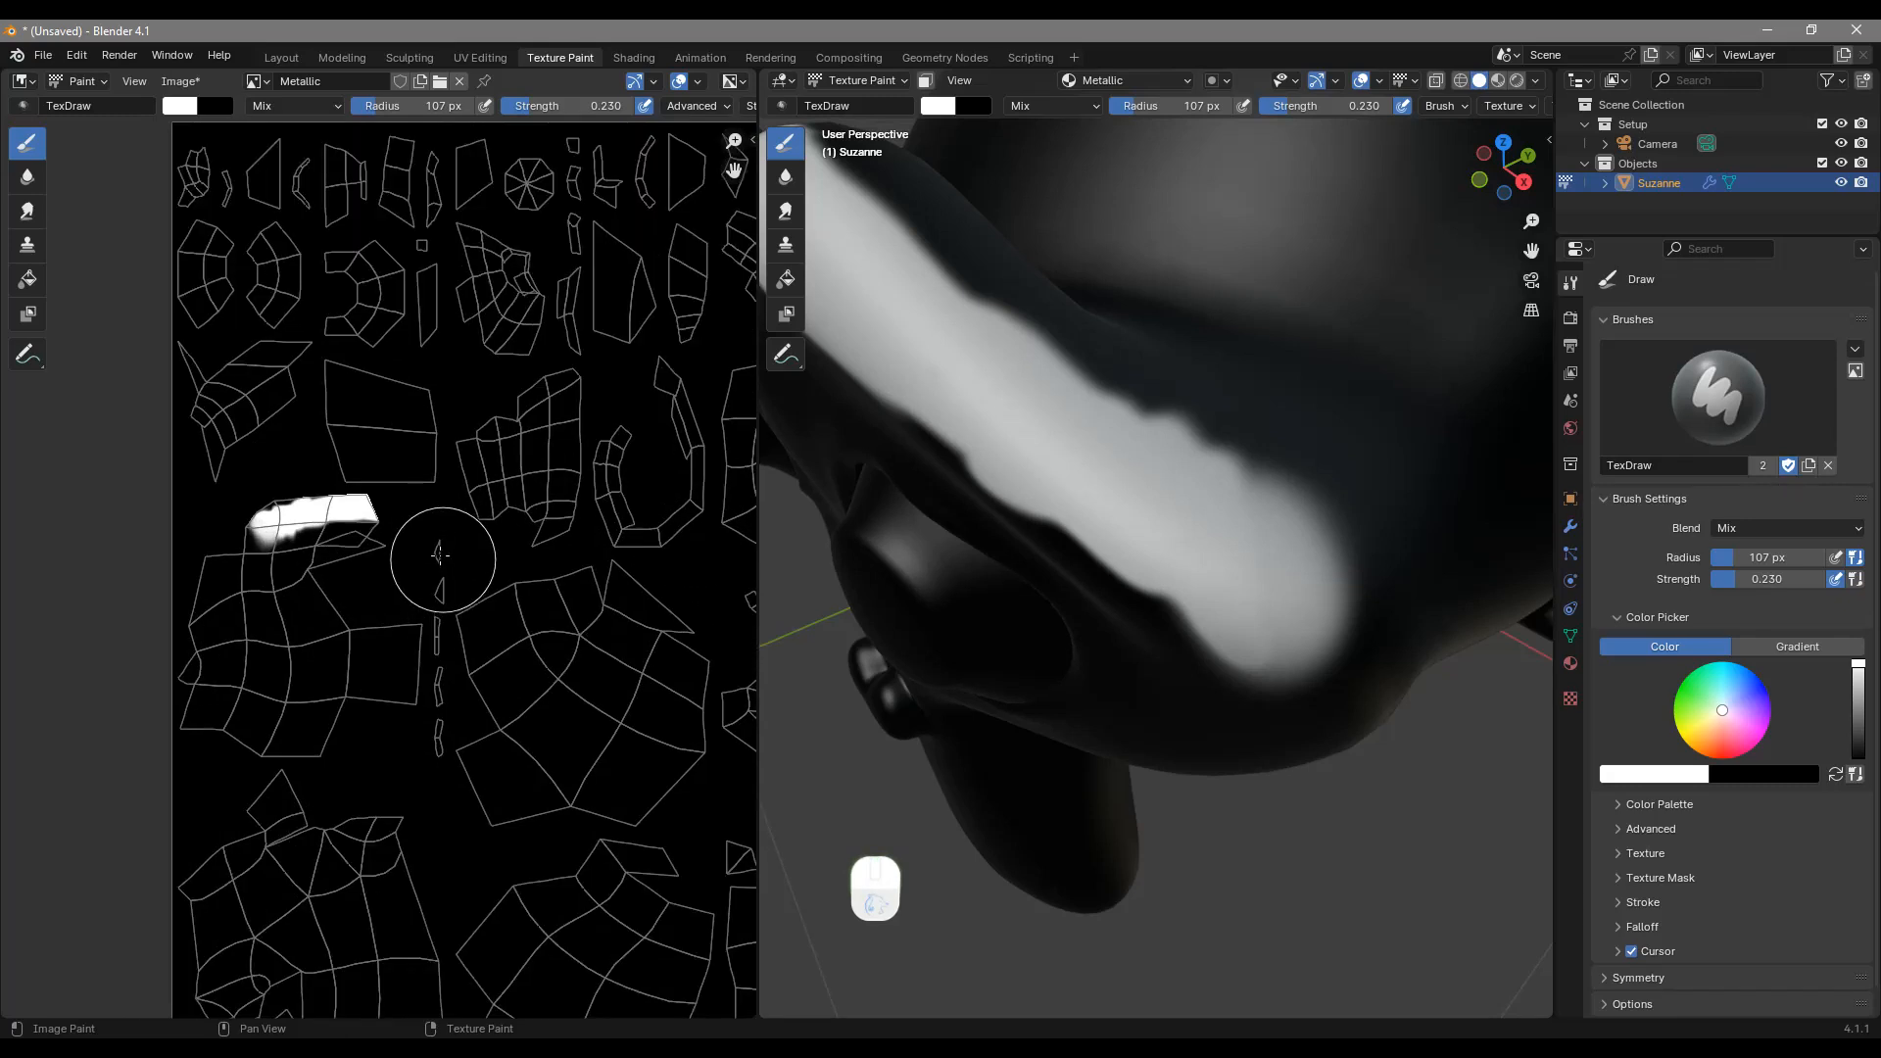
middle_click_drag(437, 549, 238, 563)
middle_click_drag(654, 636, 433, 642)
scroll(1150, 483, "down", 3)
Step: Show the brush falloff settings and switch the falloff curve to the Sharp preset
middle_click_drag(1146, 488, 1264, 493)
scroll(1656, 877, "down", 1)
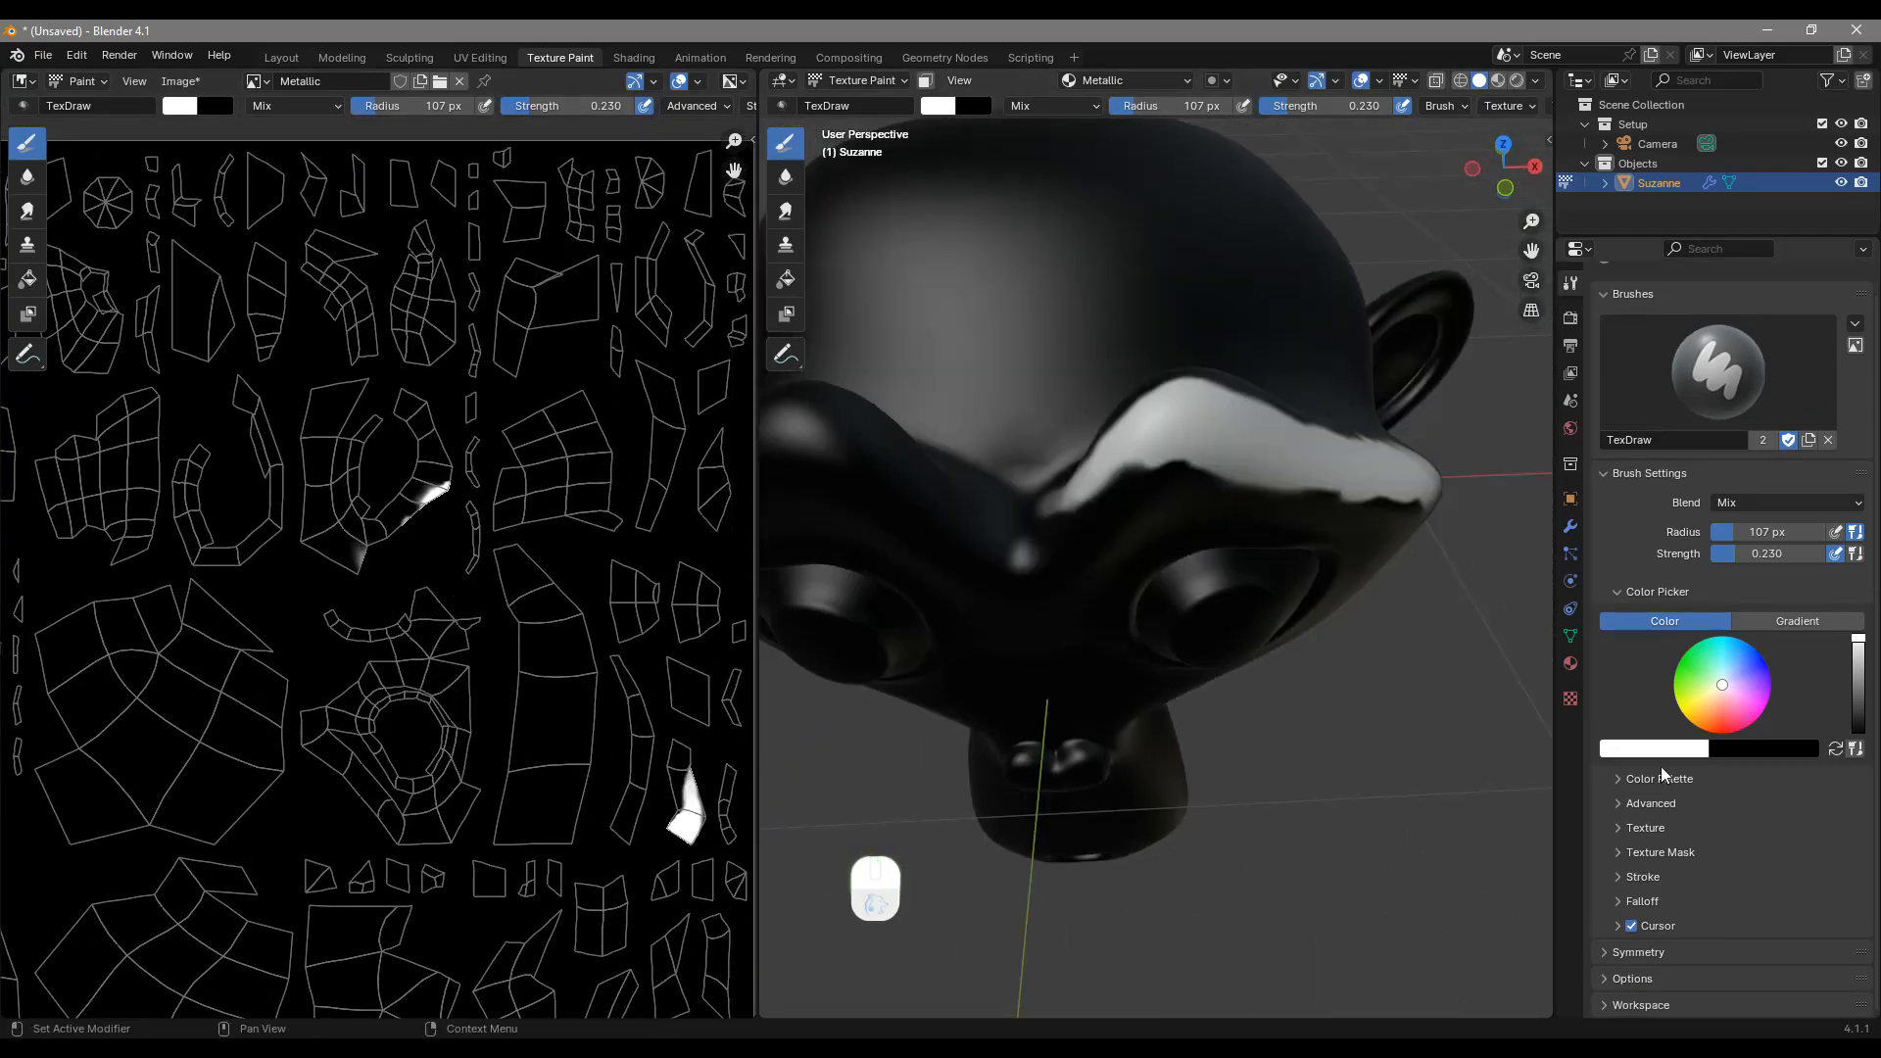
left_click(1644, 902)
scroll(1677, 784, "down", 6)
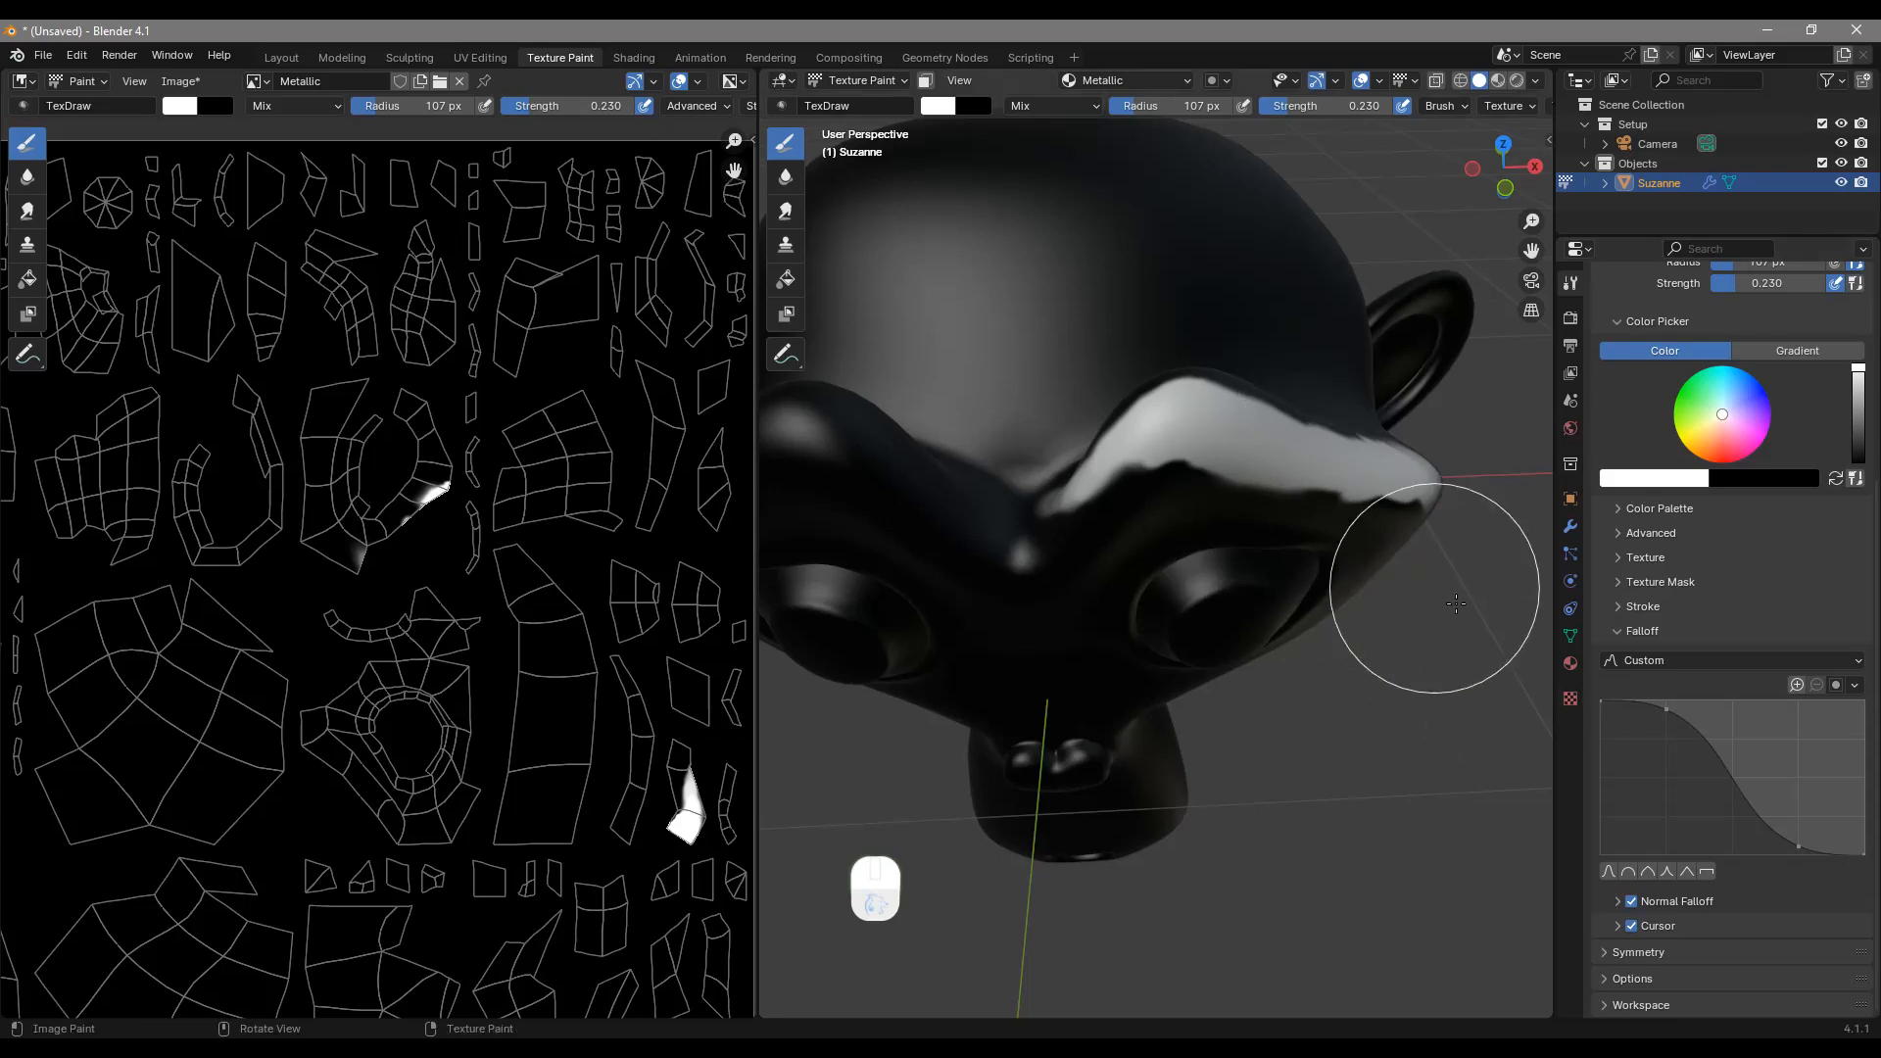
scroll(1146, 431, "up", 6)
middle_click_drag(1153, 412, 1167, 441)
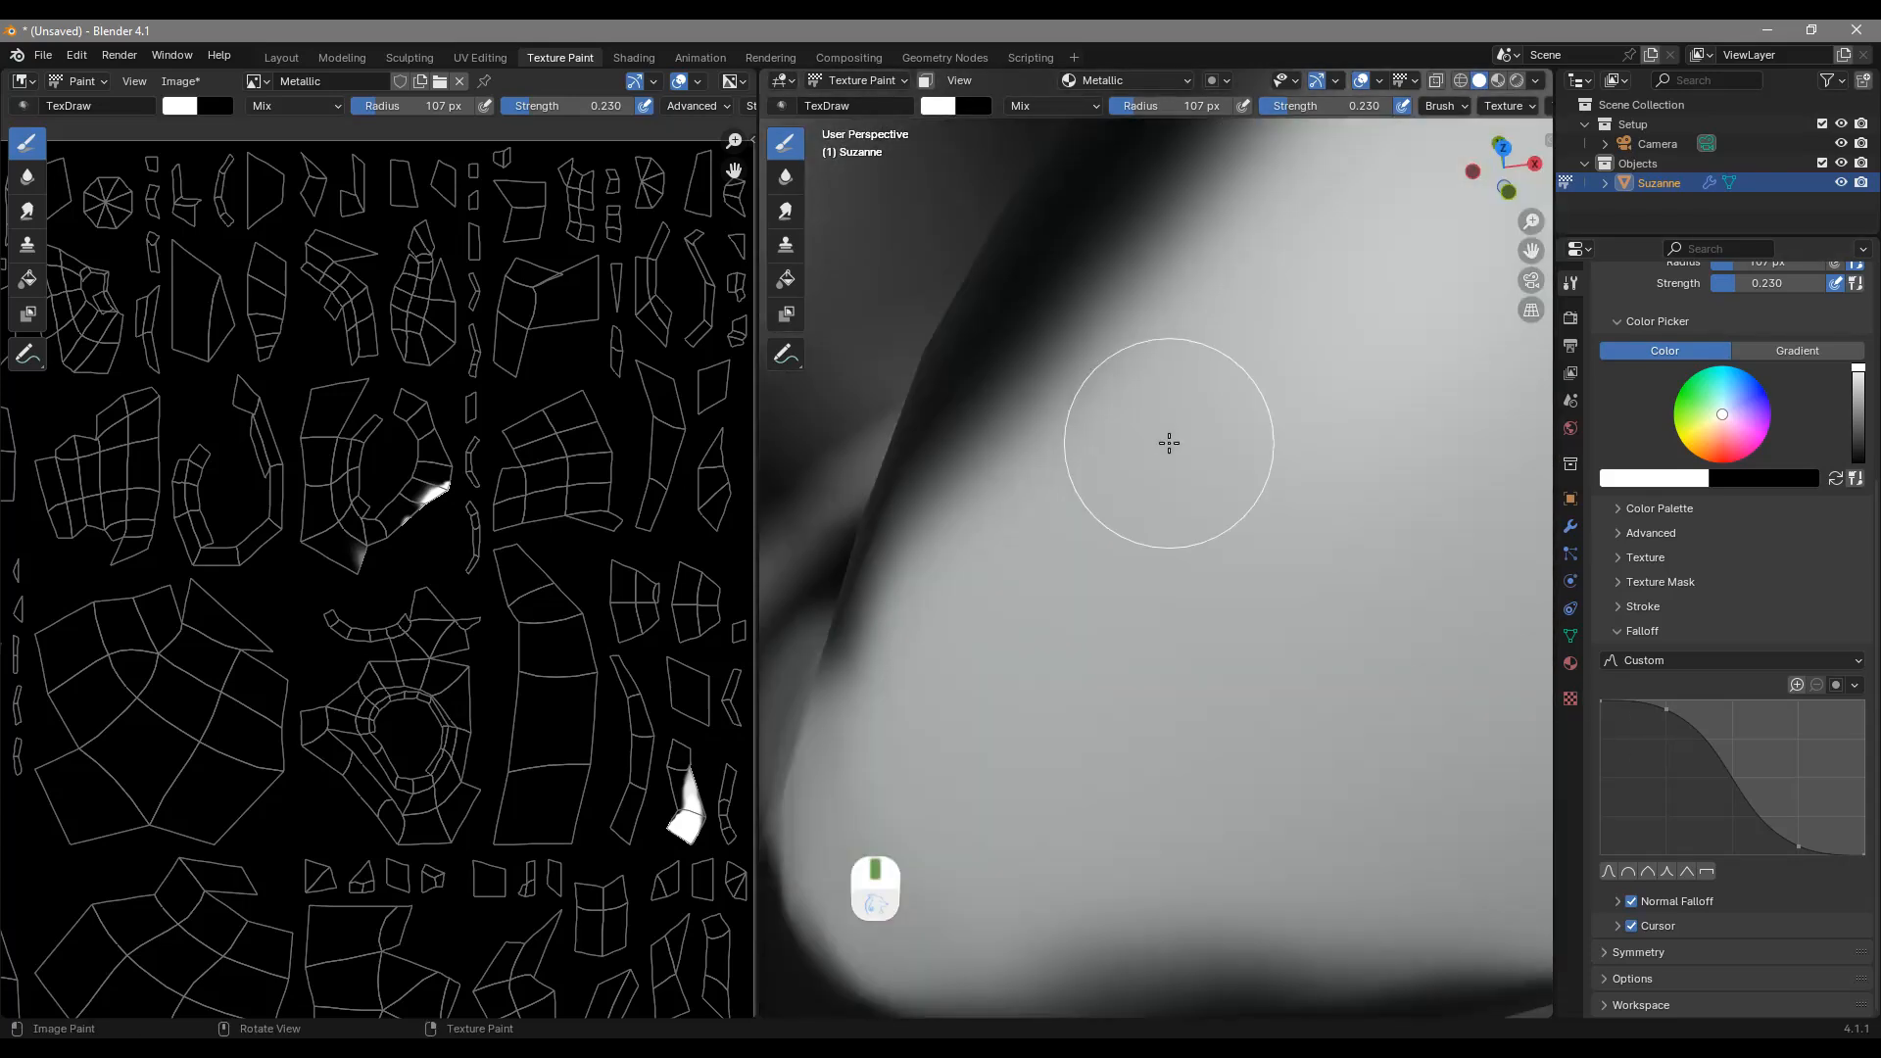
scroll(1167, 441, "down", 2)
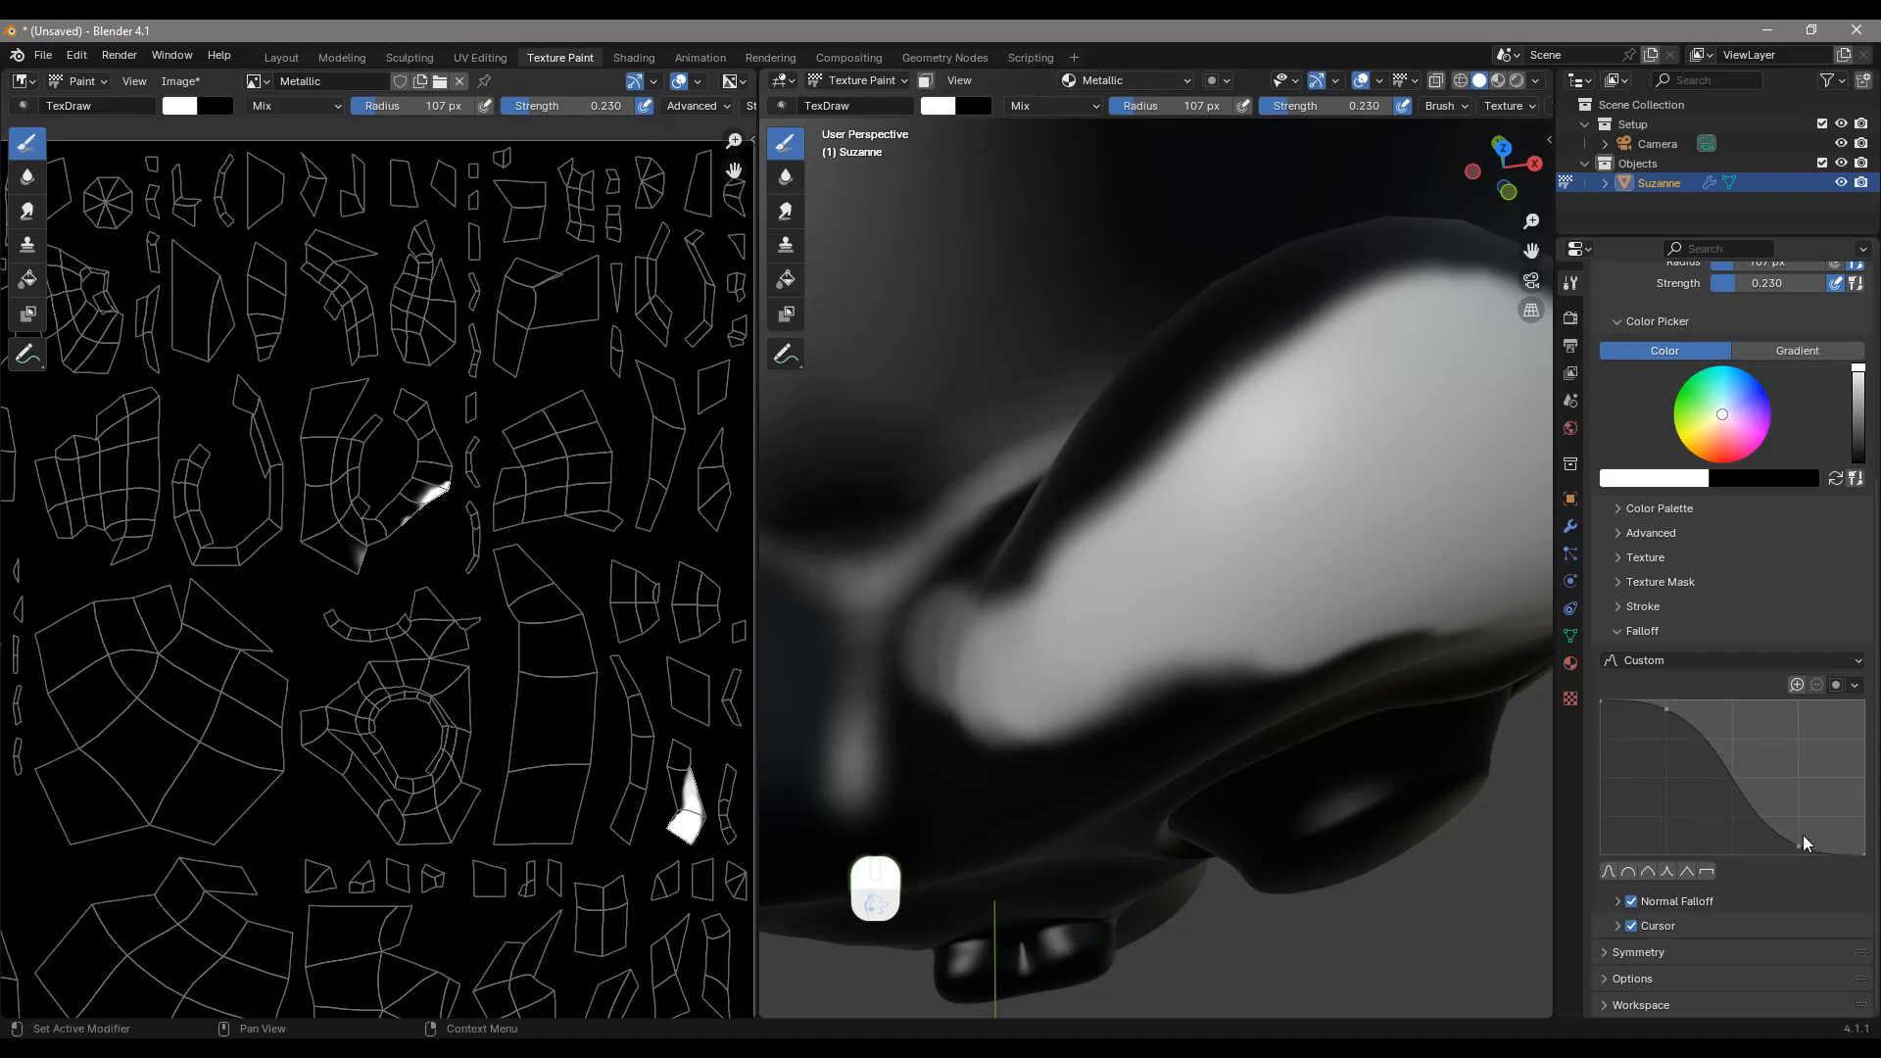
left_click(1669, 872)
Step: Increase the brush strength and paint more white strokes along the brow area with the sharp falloff
mouse_move(1230, 512)
left_mouse_down()
mouse_move(1218, 378)
mouse_move(1154, 480)
mouse_move(1168, 446)
mouse_move(1284, 424)
mouse_move(1243, 508)
mouse_move(1297, 348)
mouse_move(1209, 454)
mouse_move(1079, 537)
mouse_move(1214, 432)
left_mouse_up()
key("shift+f")
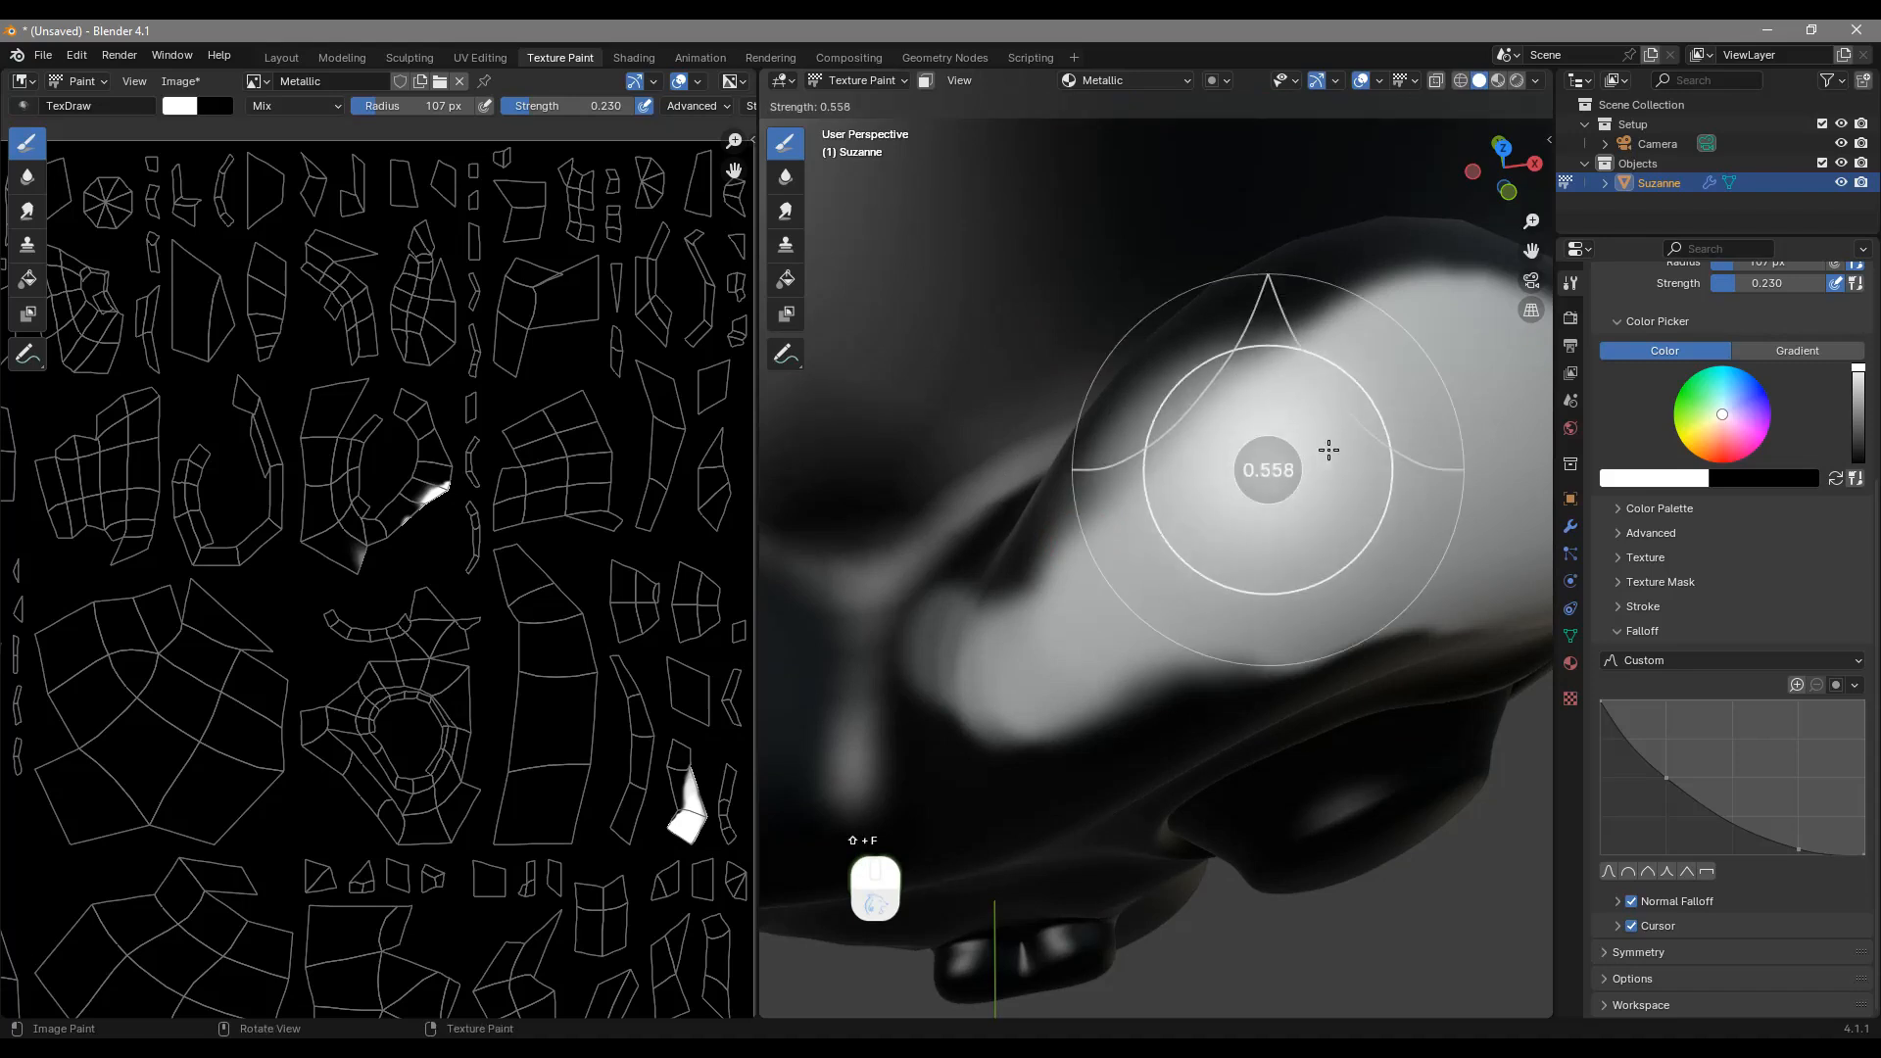
left_click(1392, 427)
middle_click_drag(1274, 475, 1281, 491)
mouse_move(1395, 475)
left_mouse_down()
mouse_move(1238, 548)
mouse_move(1351, 426)
mouse_move(1407, 424)
mouse_move(1356, 483)
left_mouse_up()
mouse_move(1159, 616)
left_mouse_down()
mouse_move(1135, 637)
mouse_move(1260, 608)
left_mouse_up()
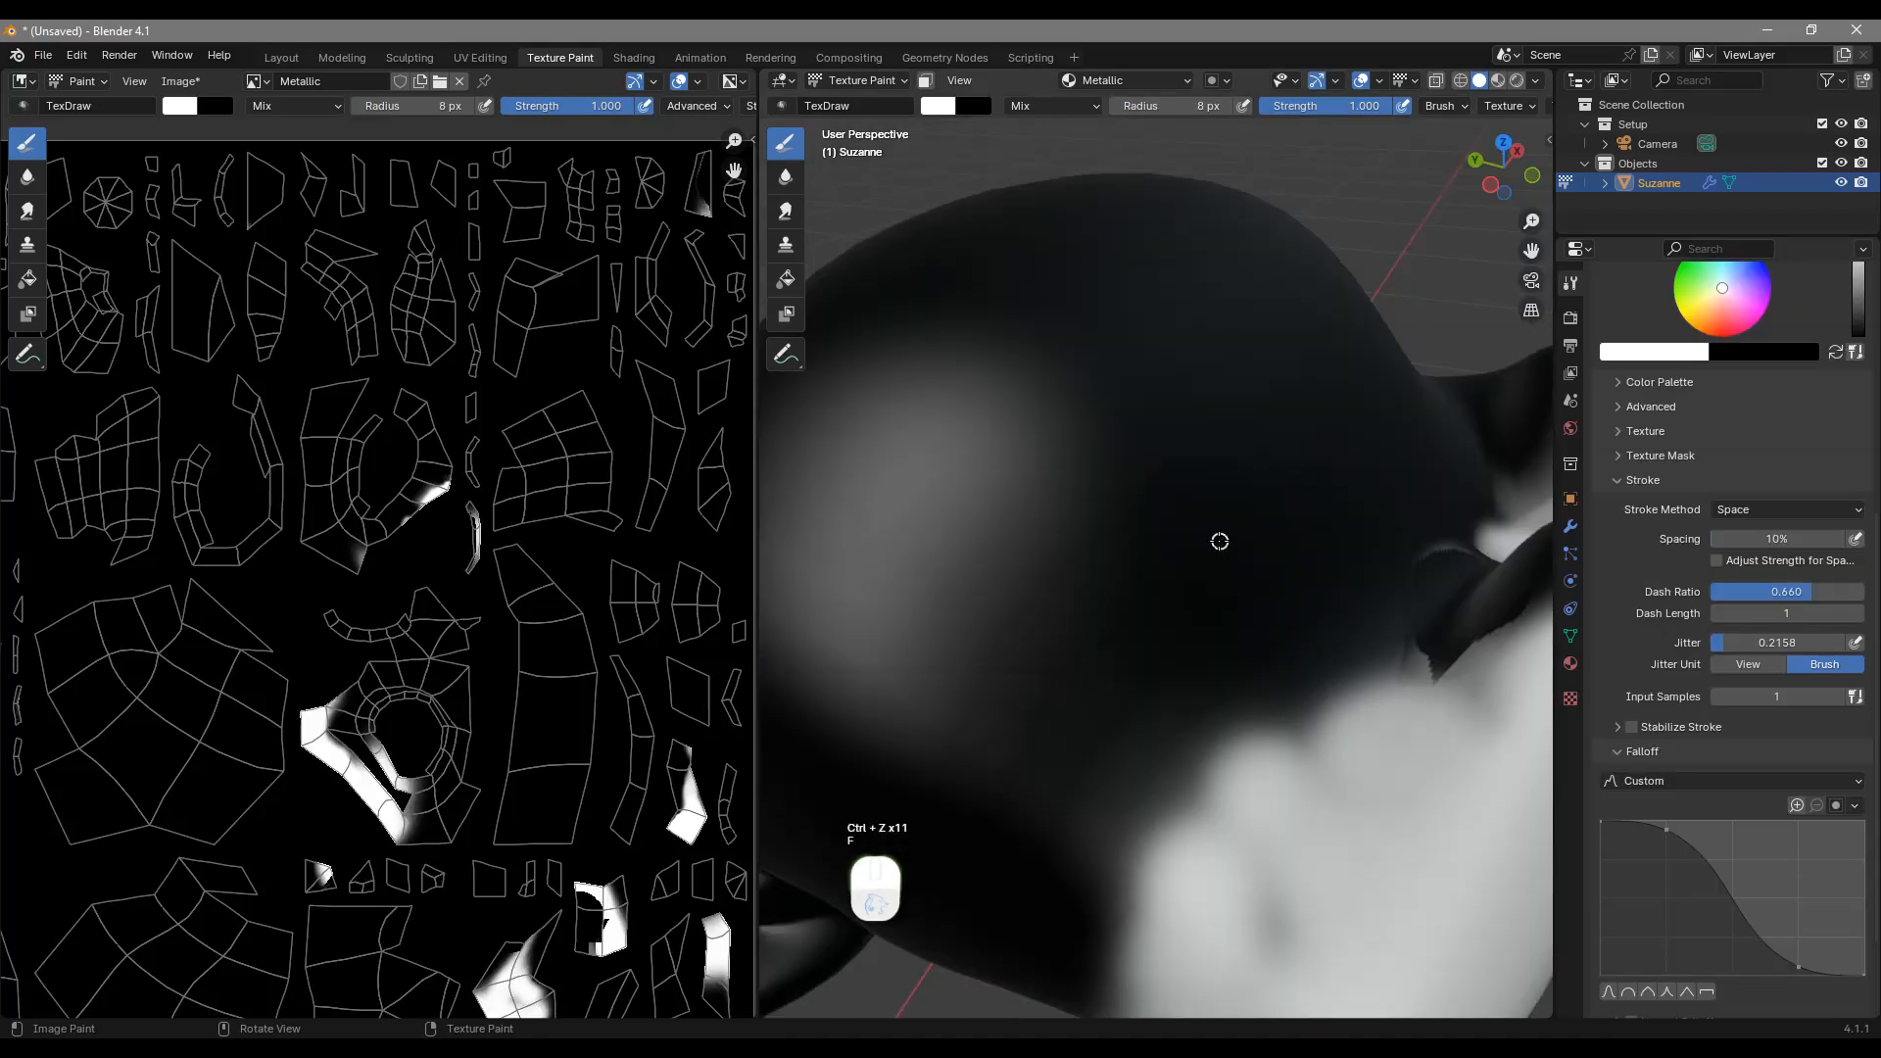
Step: Reduce the brush radius to 1 px for painting fine scratches on Suzanne's head
key("f")
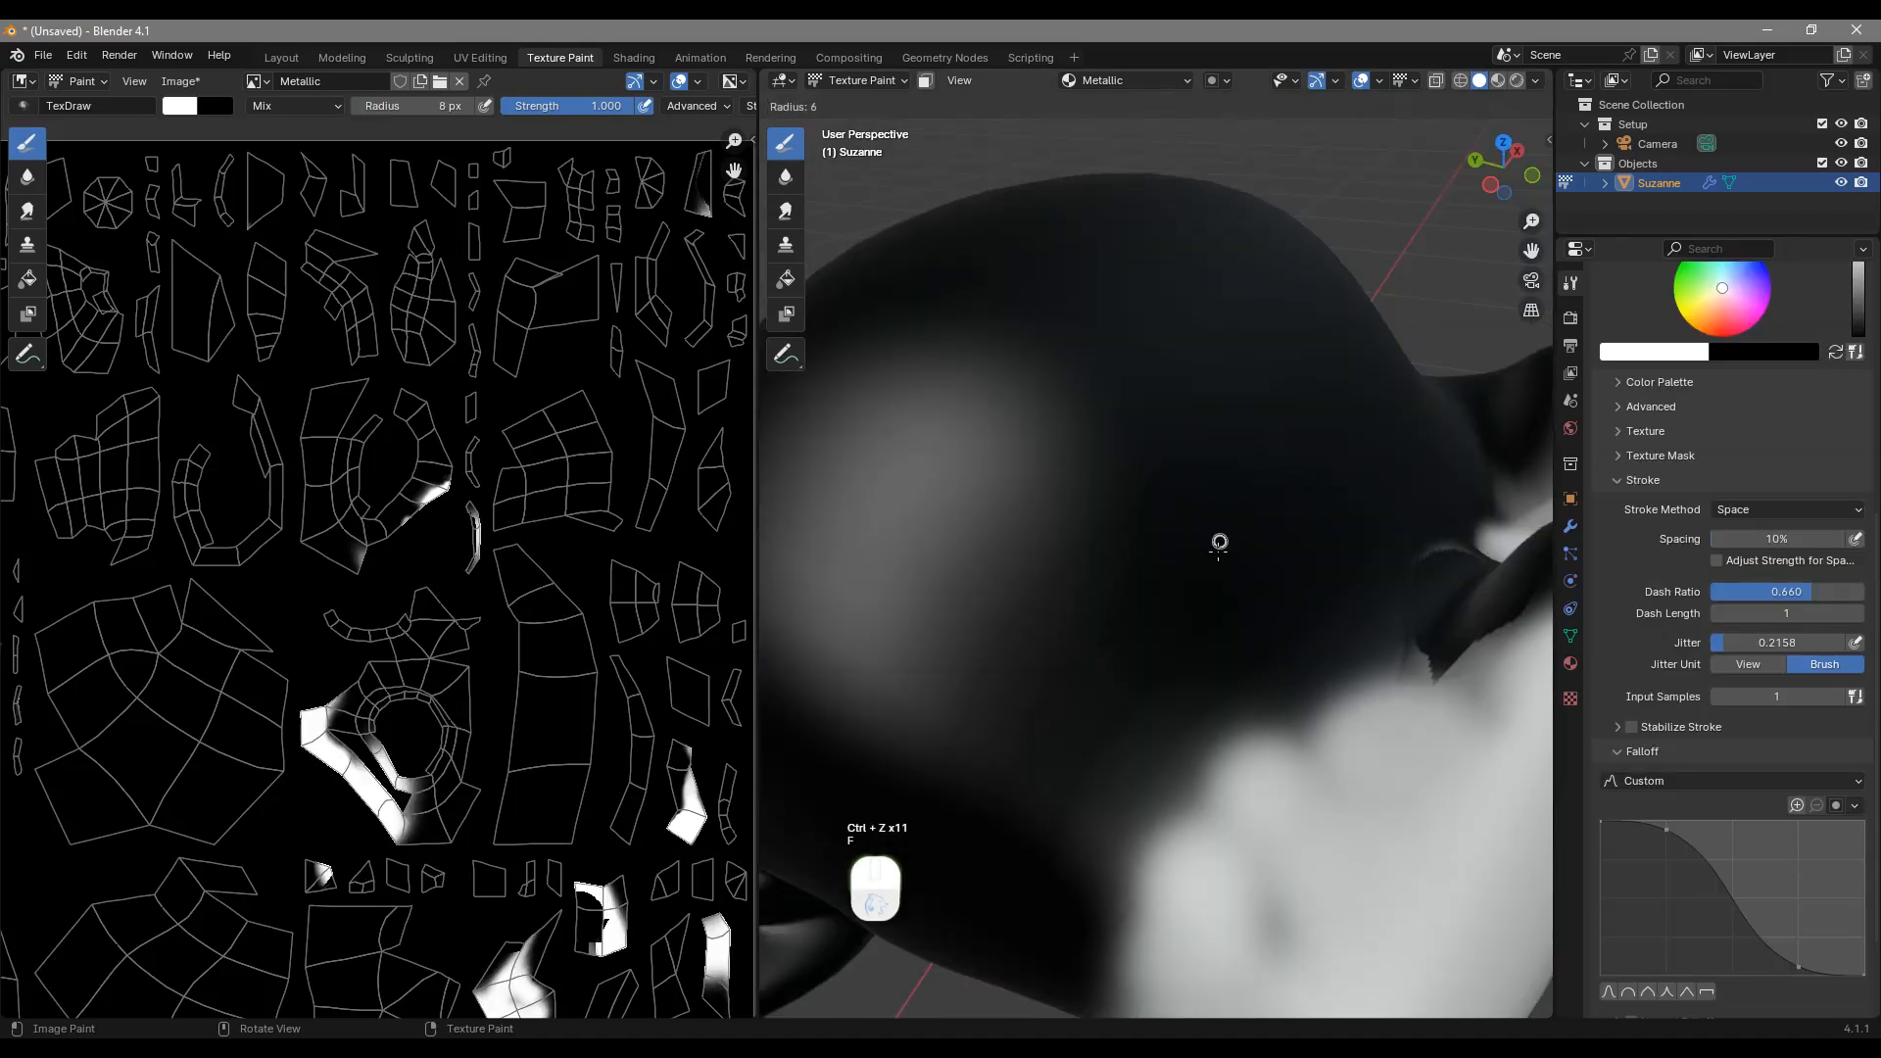
left_click(1219, 542)
middle_click_drag(1213, 549, 876, 613)
key("f")
left_click(979, 558)
Step: Paint many thin, crossing white scratch strokes over the side and top of Suzanne's head
left_click_drag(979, 512, 1068, 646)
mouse_move(1046, 527)
left_mouse_down()
mouse_move(1003, 694)
mouse_move(896, 887)
left_mouse_up()
middle_click_drag(920, 696, 1117, 698, "shift")
scroll(1262, 495, "down", 2)
mouse_move(1270, 425)
left_mouse_down()
mouse_move(1313, 552)
mouse_move(1343, 555)
left_mouse_up()
middle_click_drag(1343, 555, 1189, 626)
mouse_move(1008, 728)
left_mouse_down()
mouse_move(1046, 612)
mouse_move(1024, 734)
mouse_move(1134, 503)
left_mouse_up()
middle_click_drag(1137, 584, 1039, 568)
left_click_drag(1001, 563, 1195, 440)
left_click_drag(1178, 554, 1428, 391)
left_click_drag(1179, 510, 1469, 307)
left_click_drag(1220, 442, 1509, 260)
left_click_drag(1197, 482, 1424, 321)
middle_click_drag(1372, 368, 1481, 386)
left_click_drag(1234, 478, 1179, 242)
left_click_drag(1261, 421, 1233, 218)
left_click_drag(1304, 375, 1275, 171)
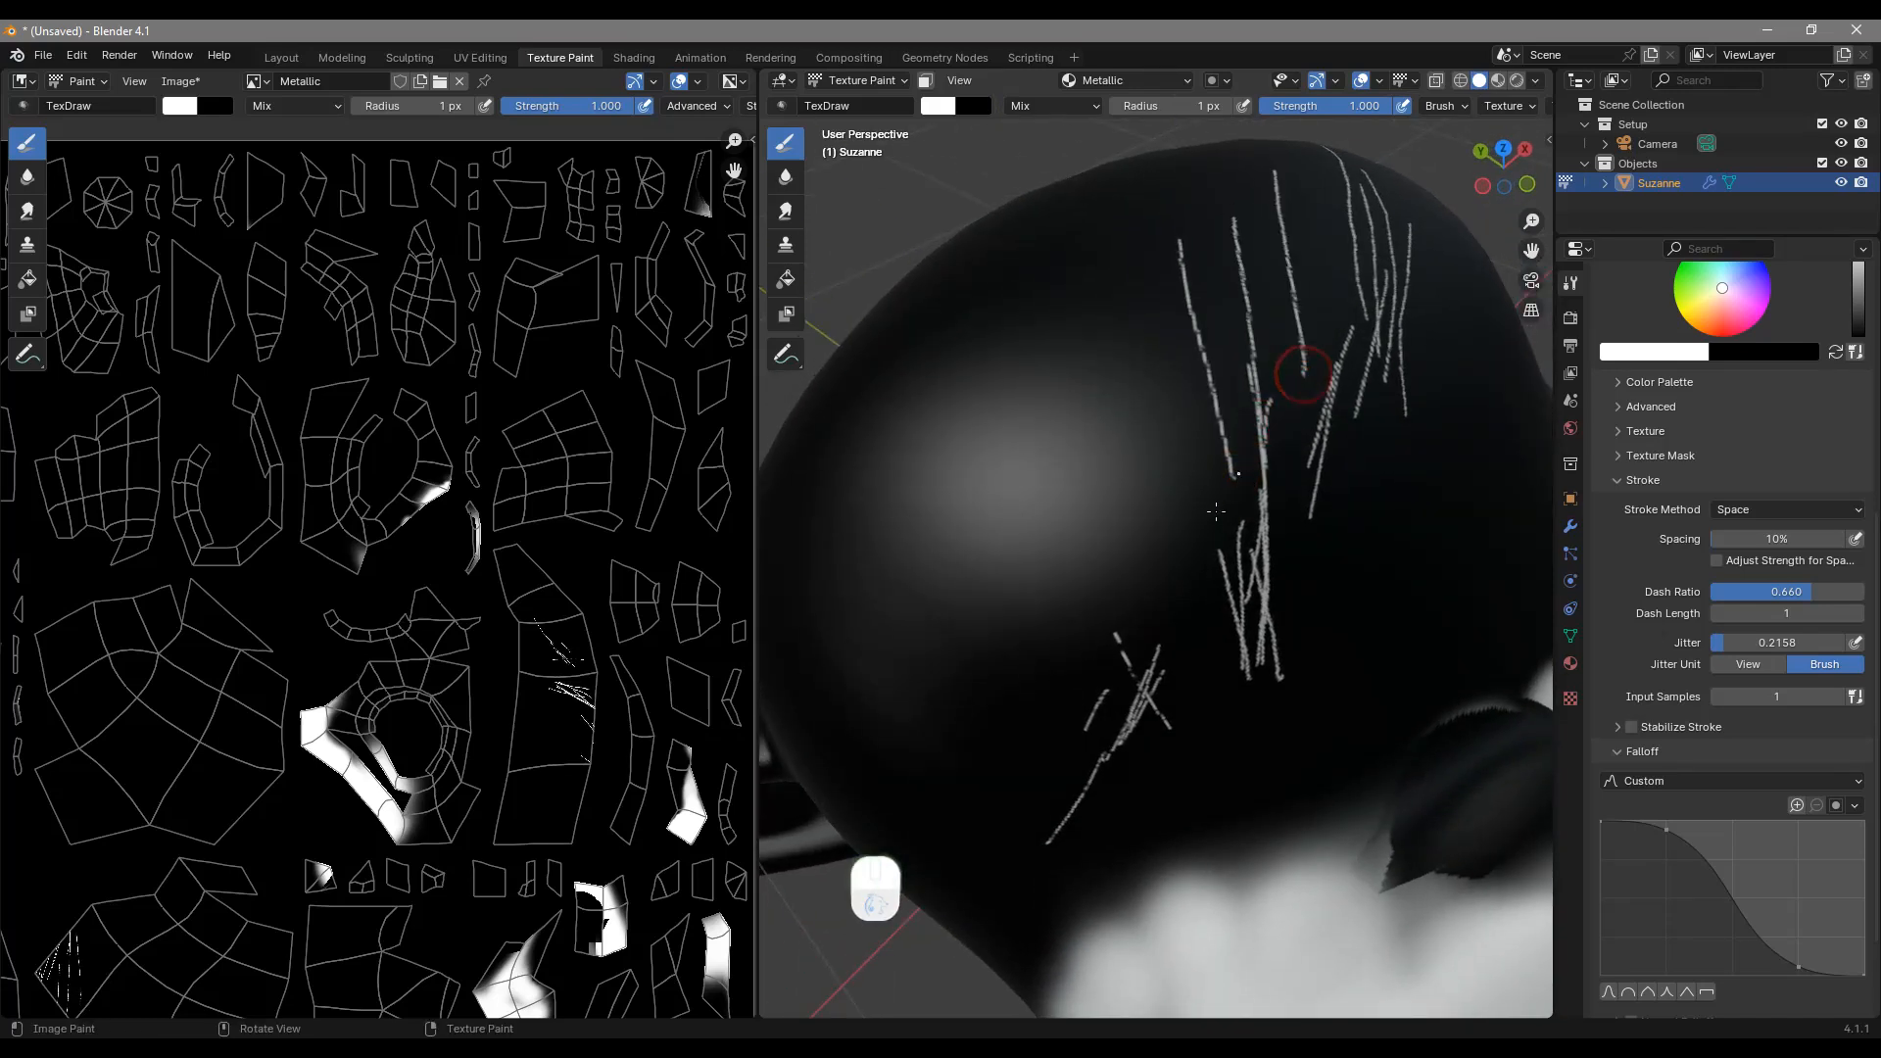
middle_click_drag(1220, 499, 1145, 499)
left_click_drag(1142, 329, 1310, 275)
left_click_drag(1046, 345, 1384, 292)
left_click_drag(1068, 375, 1442, 285)
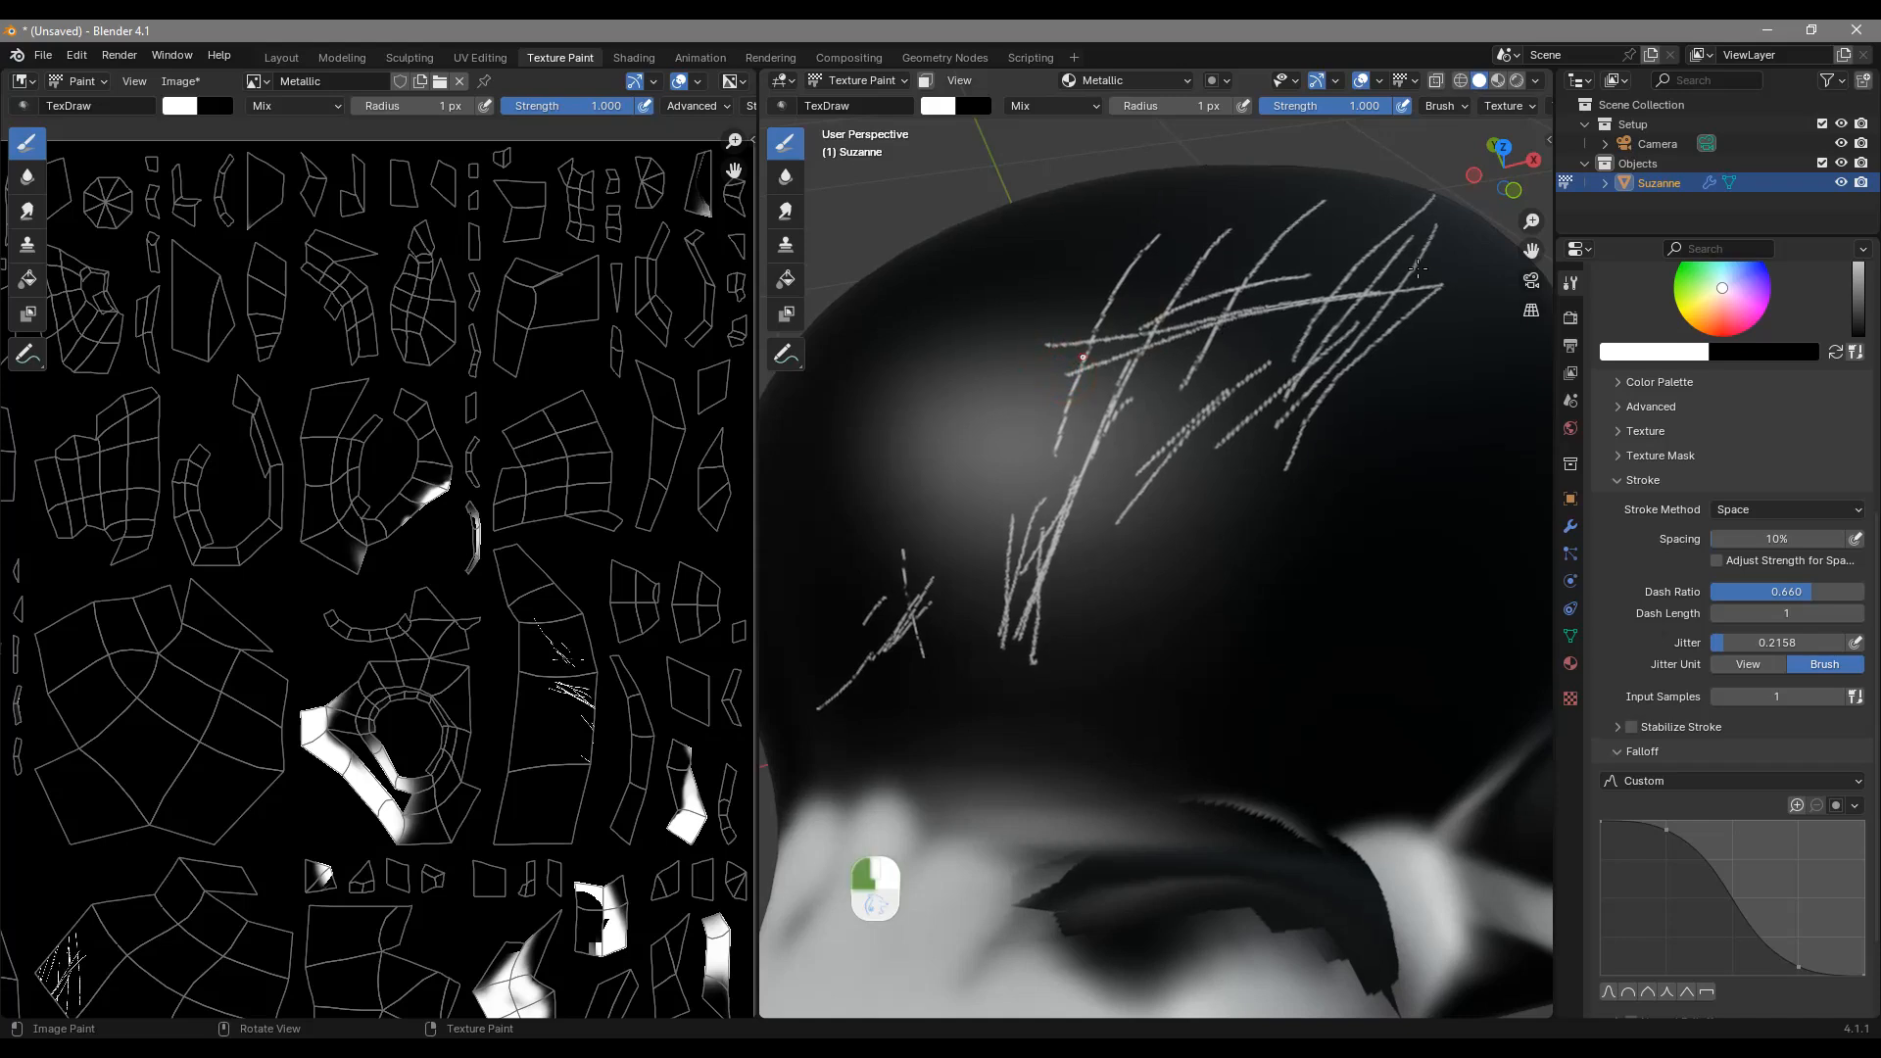
Step: Switch to the Shading workspace and display Suzanne in rendered viewport shading from the front
scroll(1134, 340, "down", 10)
middle_click_drag(1134, 340, 1104, 462)
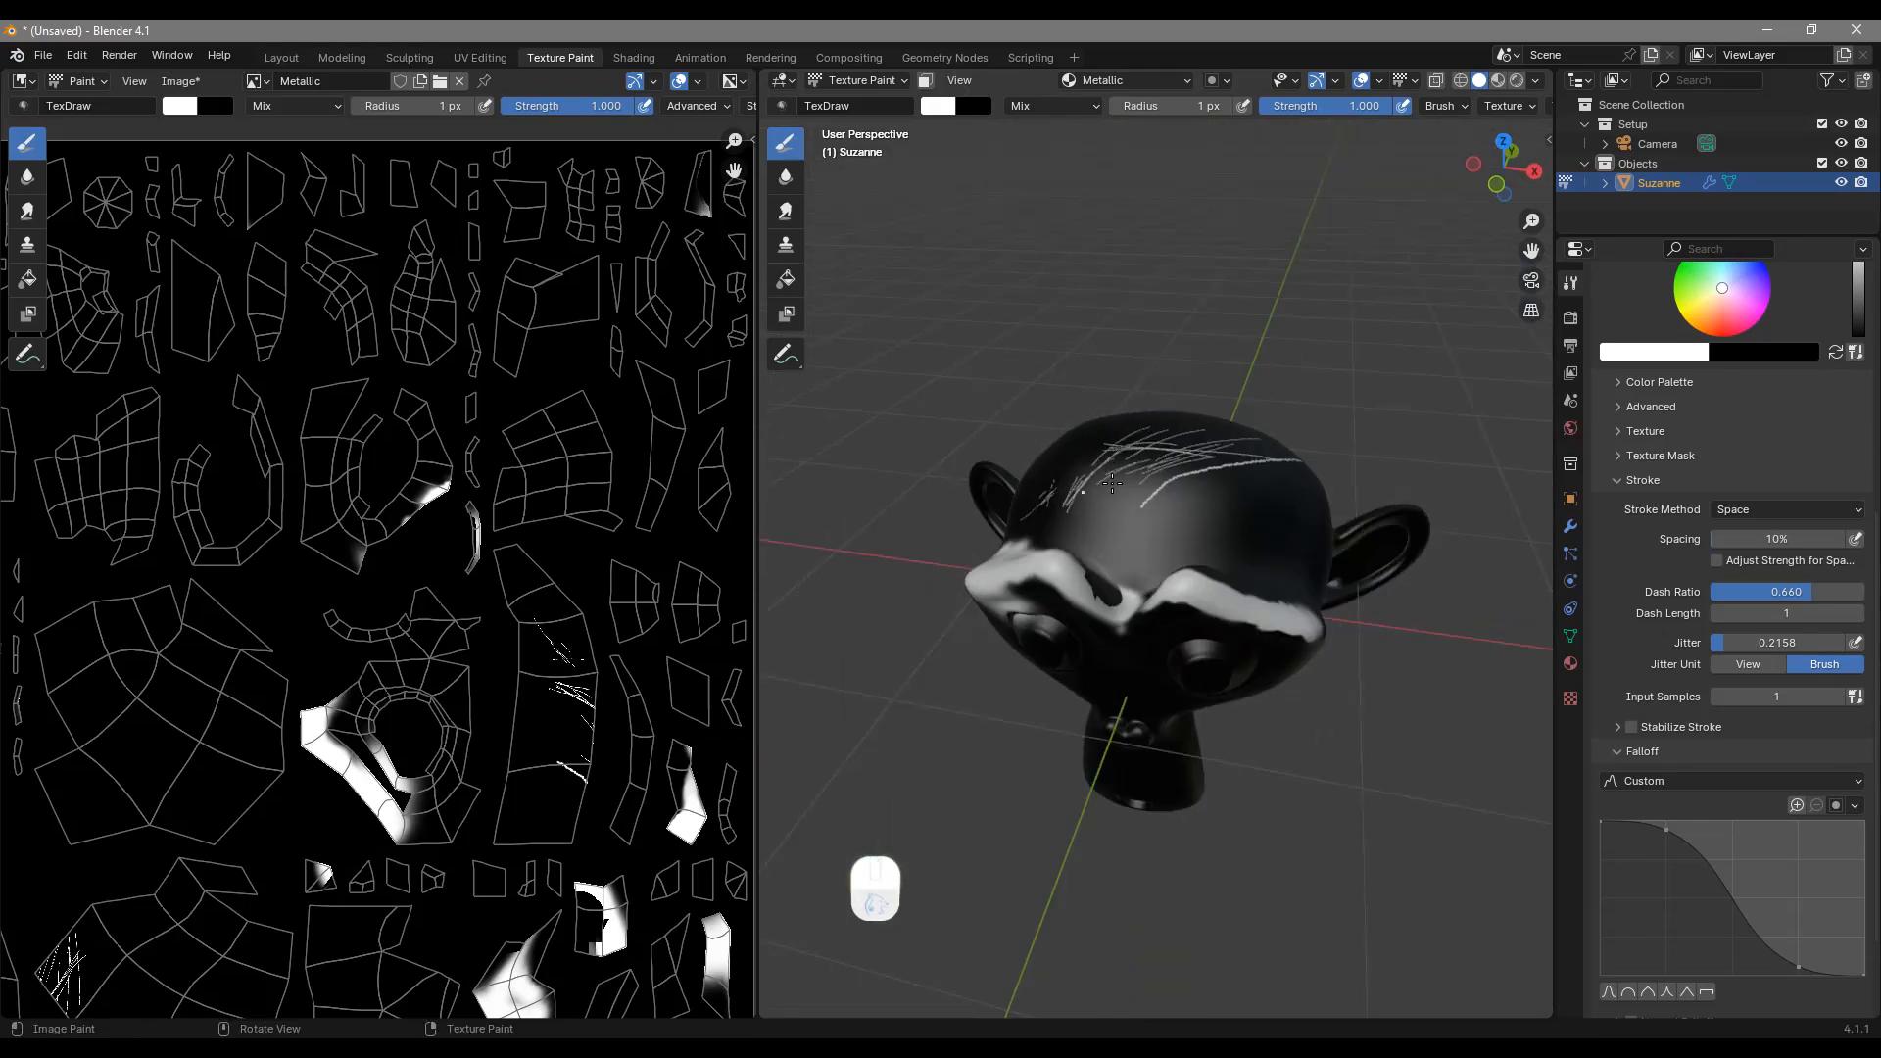
middle_click_drag(1099, 490, 1144, 455)
scroll(1156, 457, "up", 3)
middle_click_drag(1288, 469, 1228, 478)
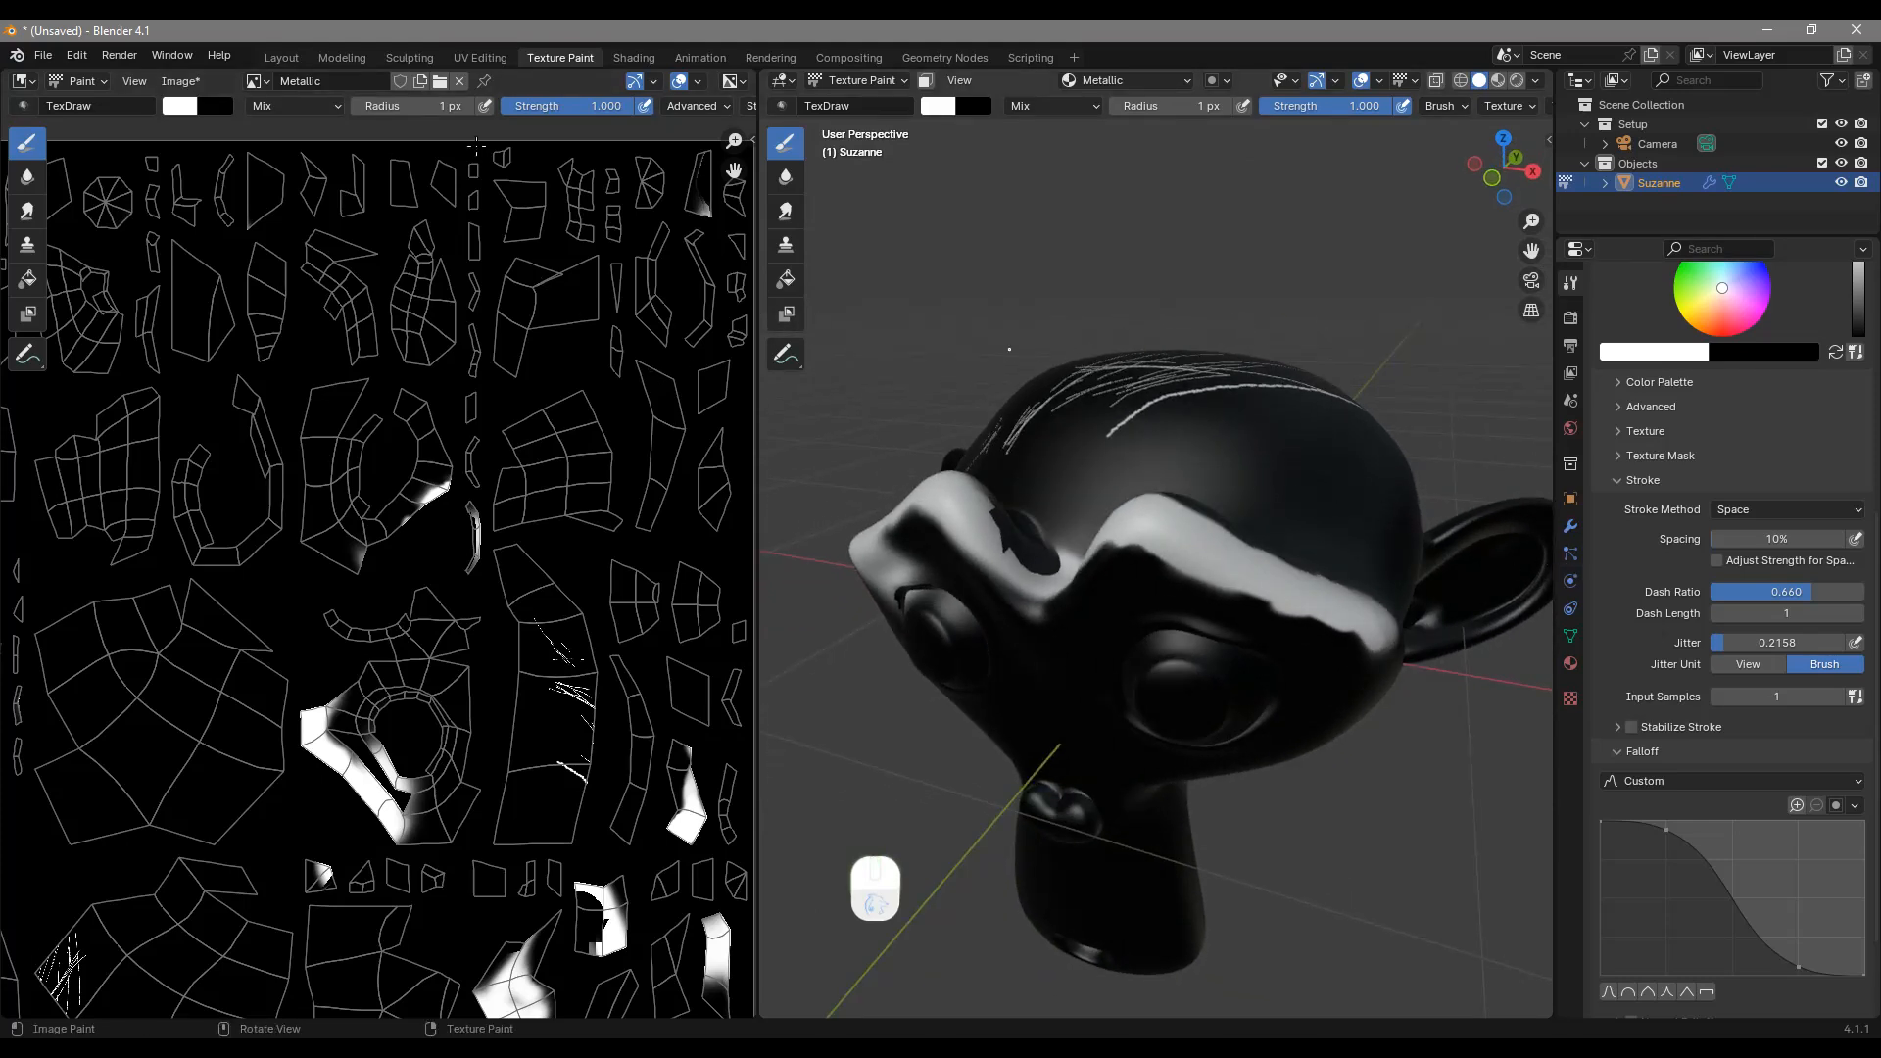
left_click(186, 82)
left_click(630, 57)
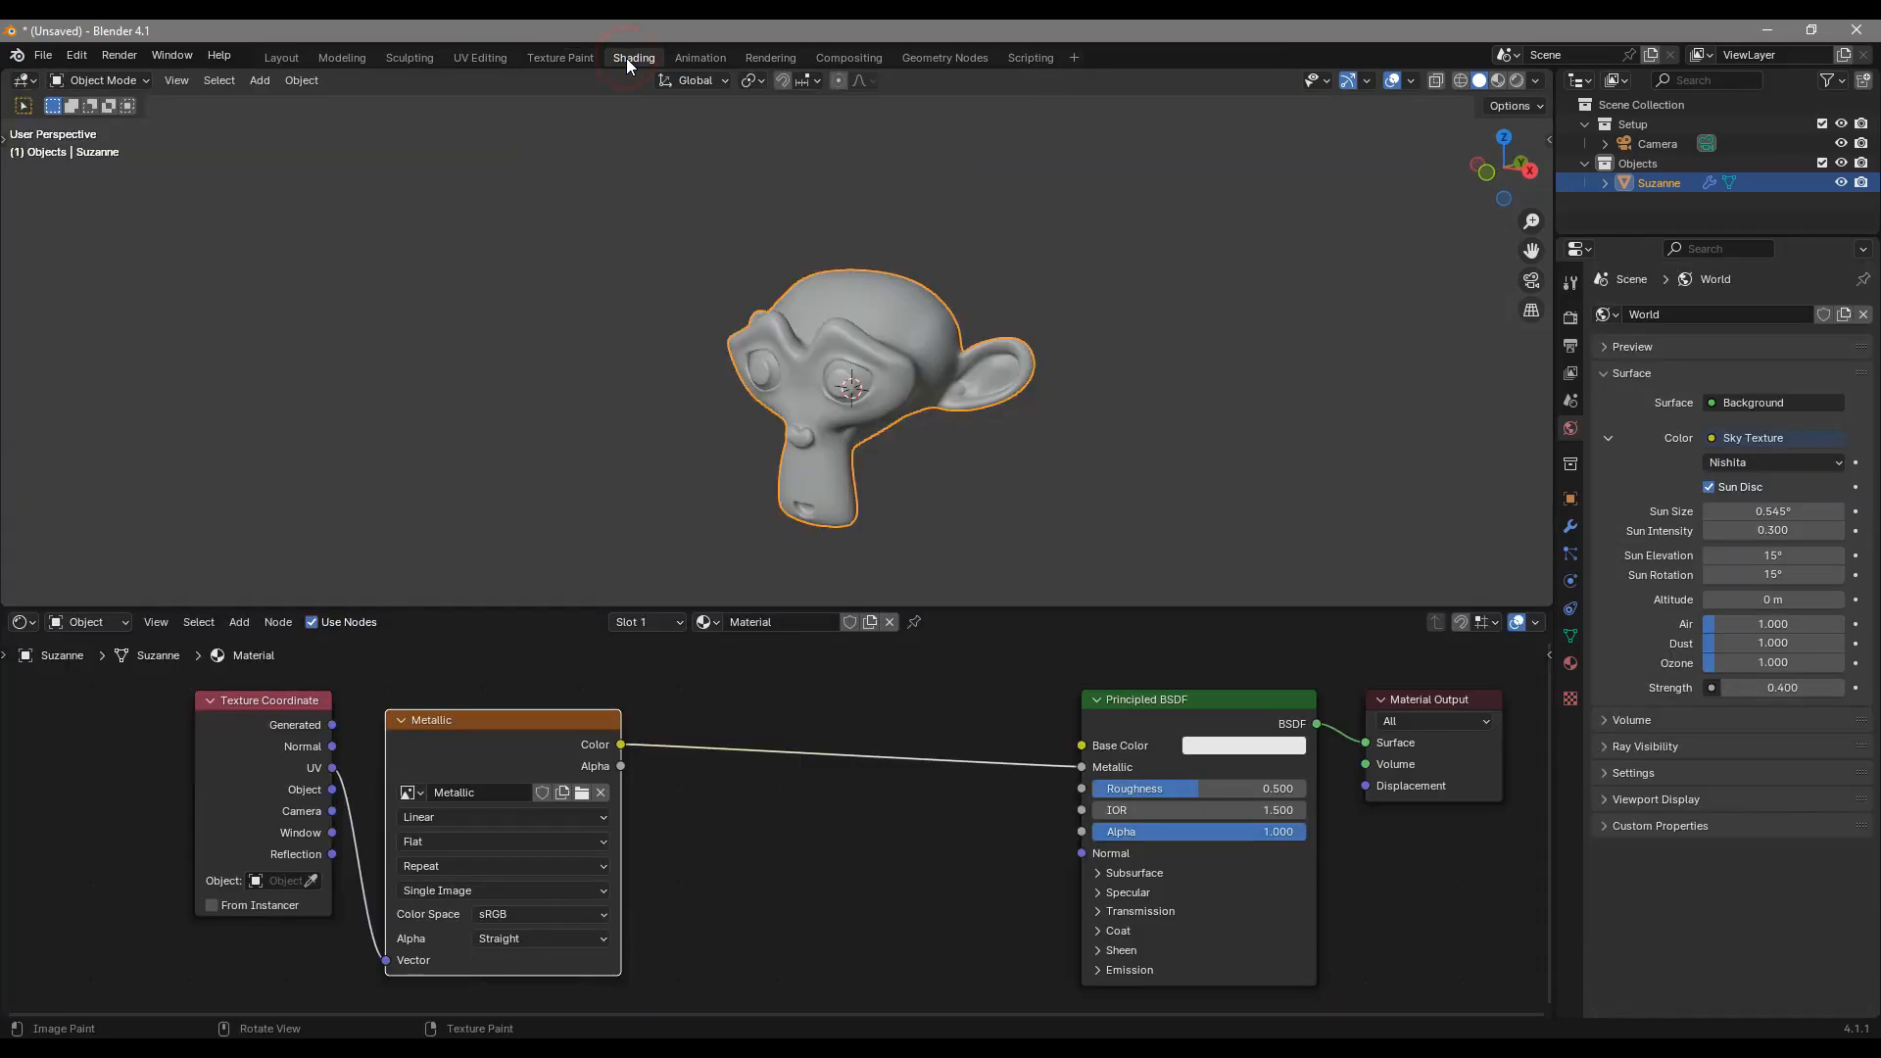
left_click(1520, 84)
middle_click_drag(863, 392, 978, 389)
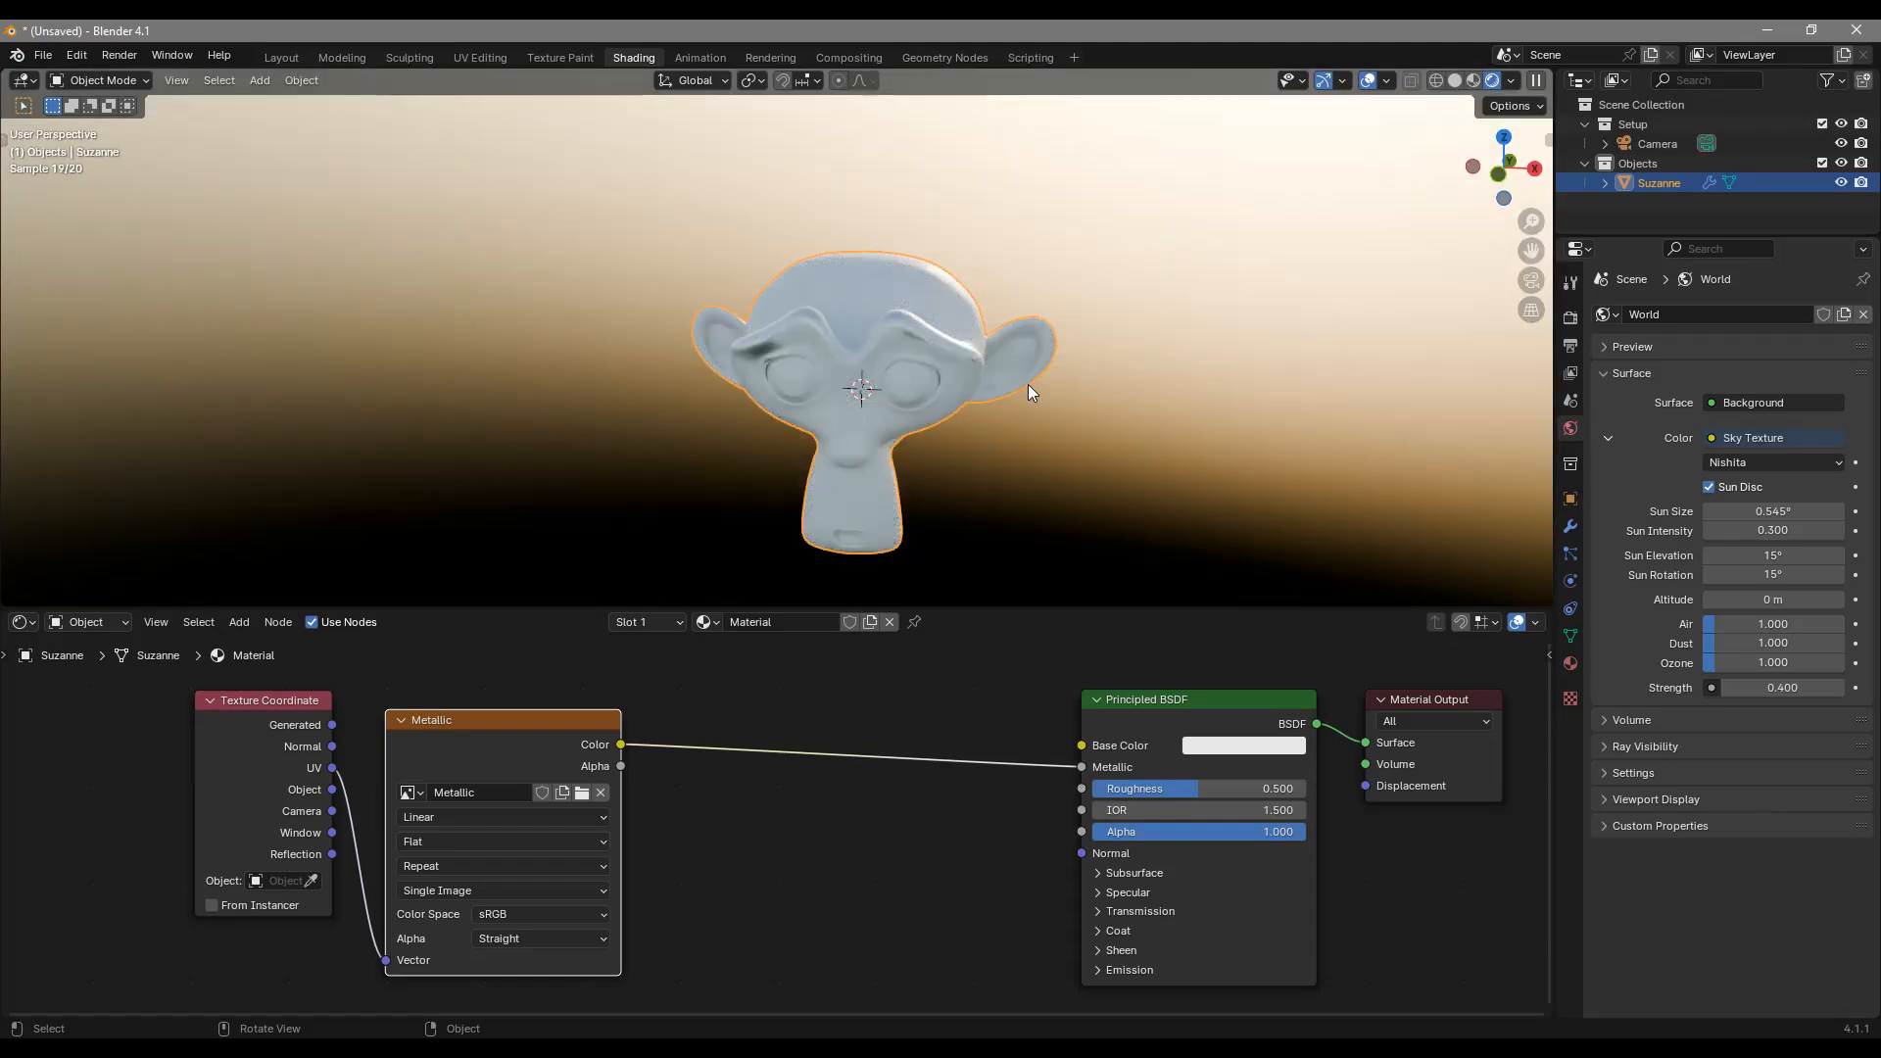
Step: Check the available render engines in the render settings and keep Cycles
left_click(1572, 319)
left_click(1746, 337)
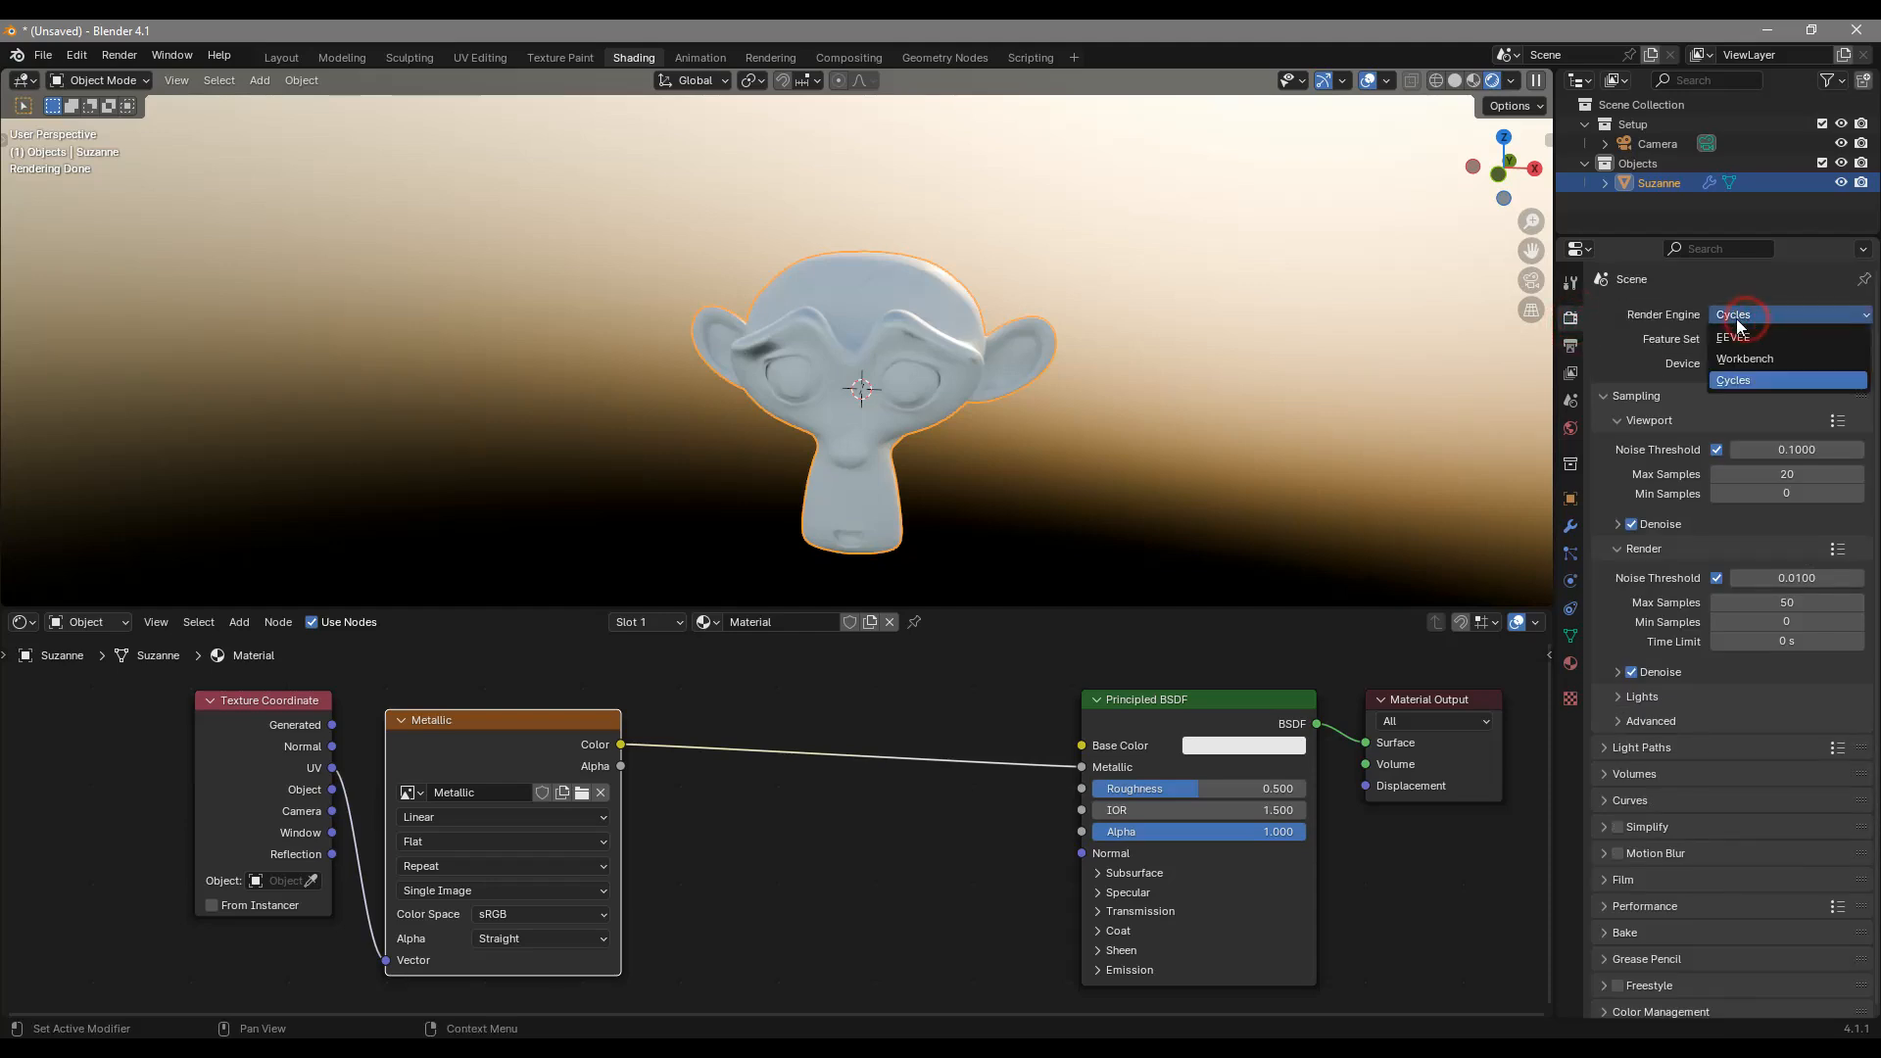
left_click(1593, 338)
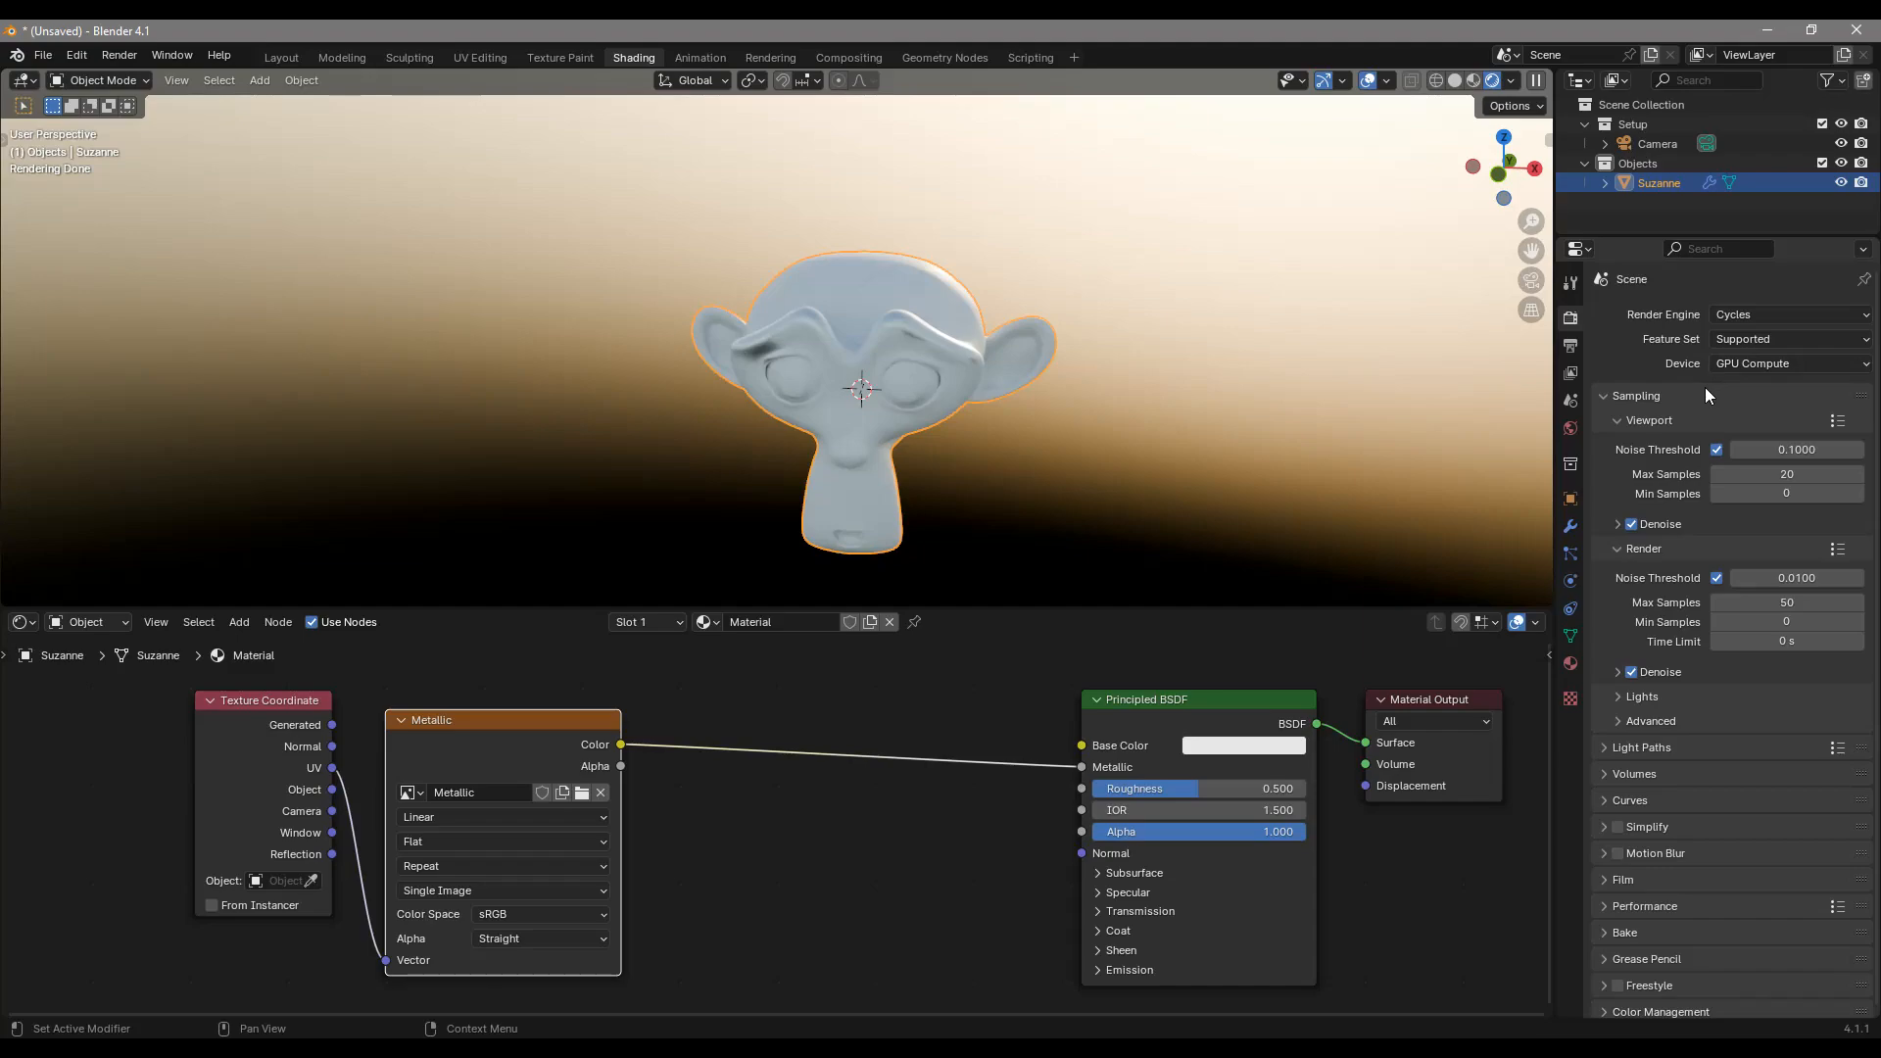
Step: Examine the painted brows and scratches on Suzanne's head up close in the rendered view
middle_click_drag(1013, 355, 931, 363)
scroll(1008, 389, "up", 3)
scroll(805, 332, "up", 4)
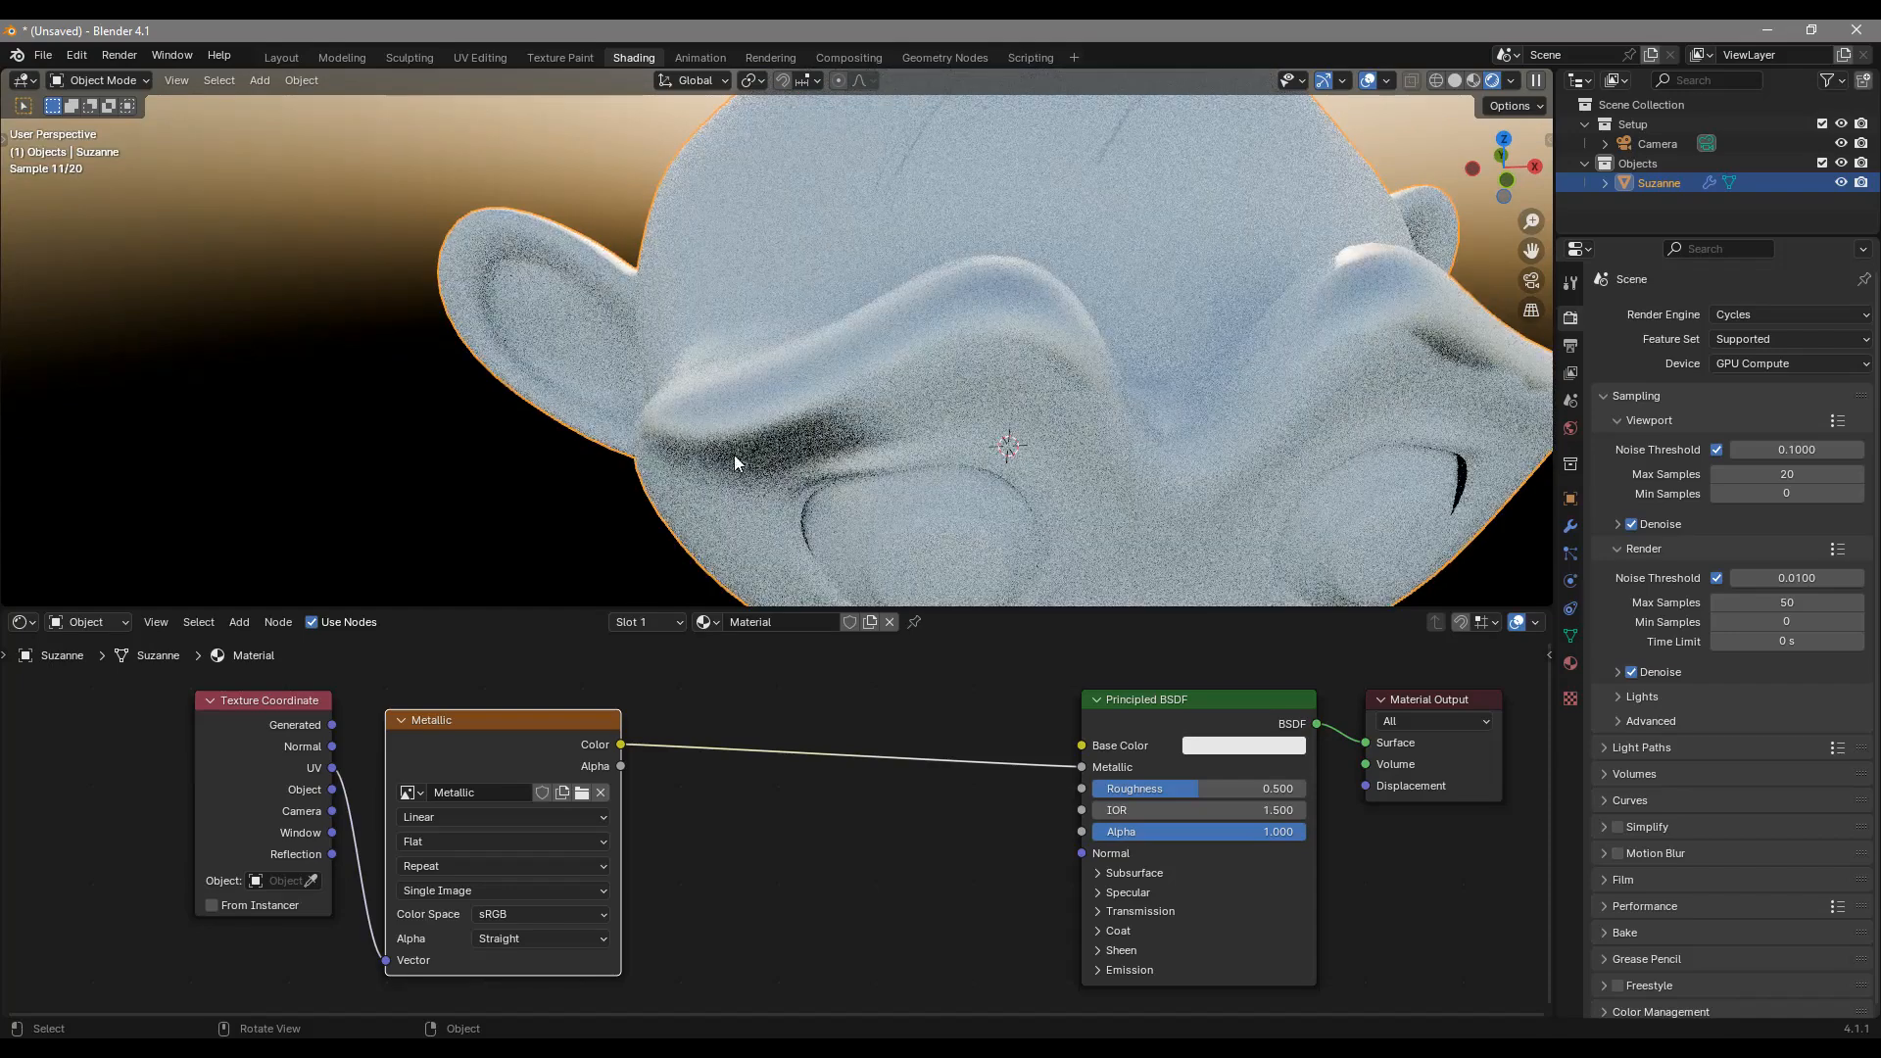
middle_click_drag(982, 337, 974, 284)
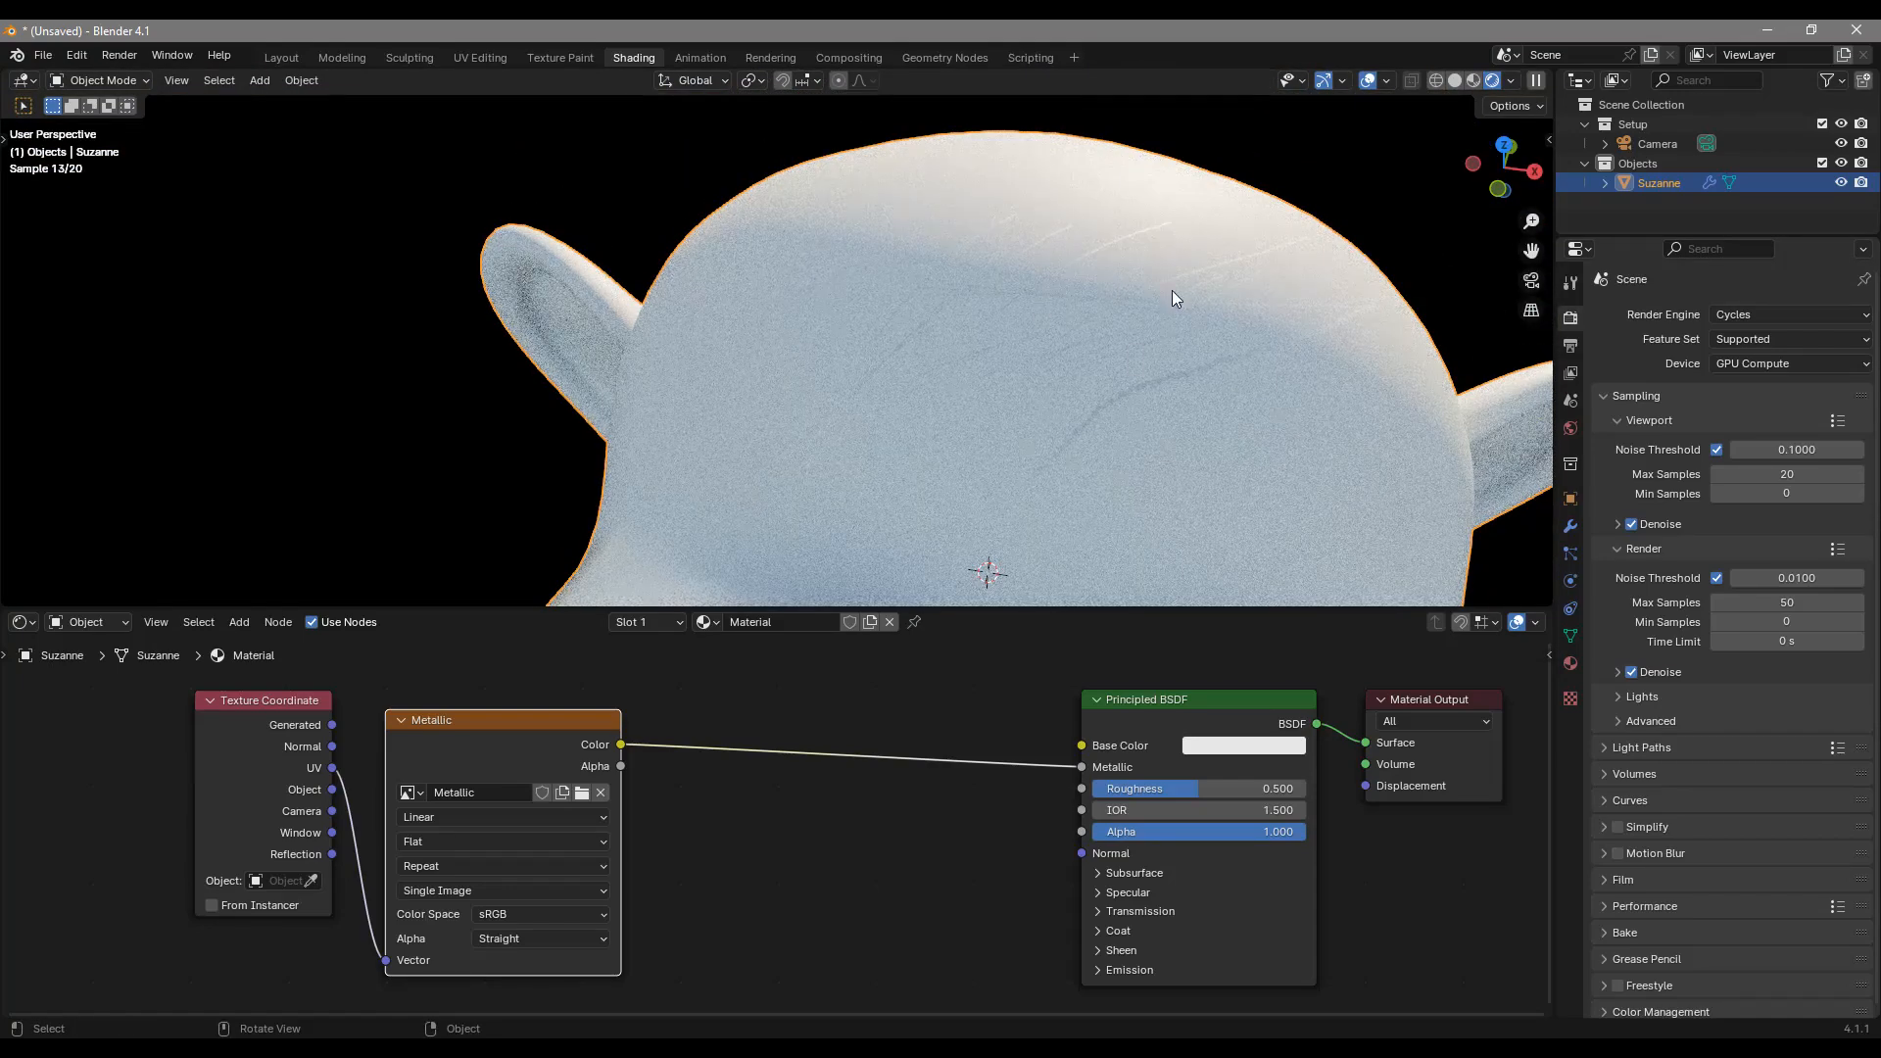
Step: Add a Color Ramp node above the link between the Metallic image texture and the Principled BSDF
scroll(1183, 353, "down", 6)
middle_click_drag(1146, 356, 1091, 333)
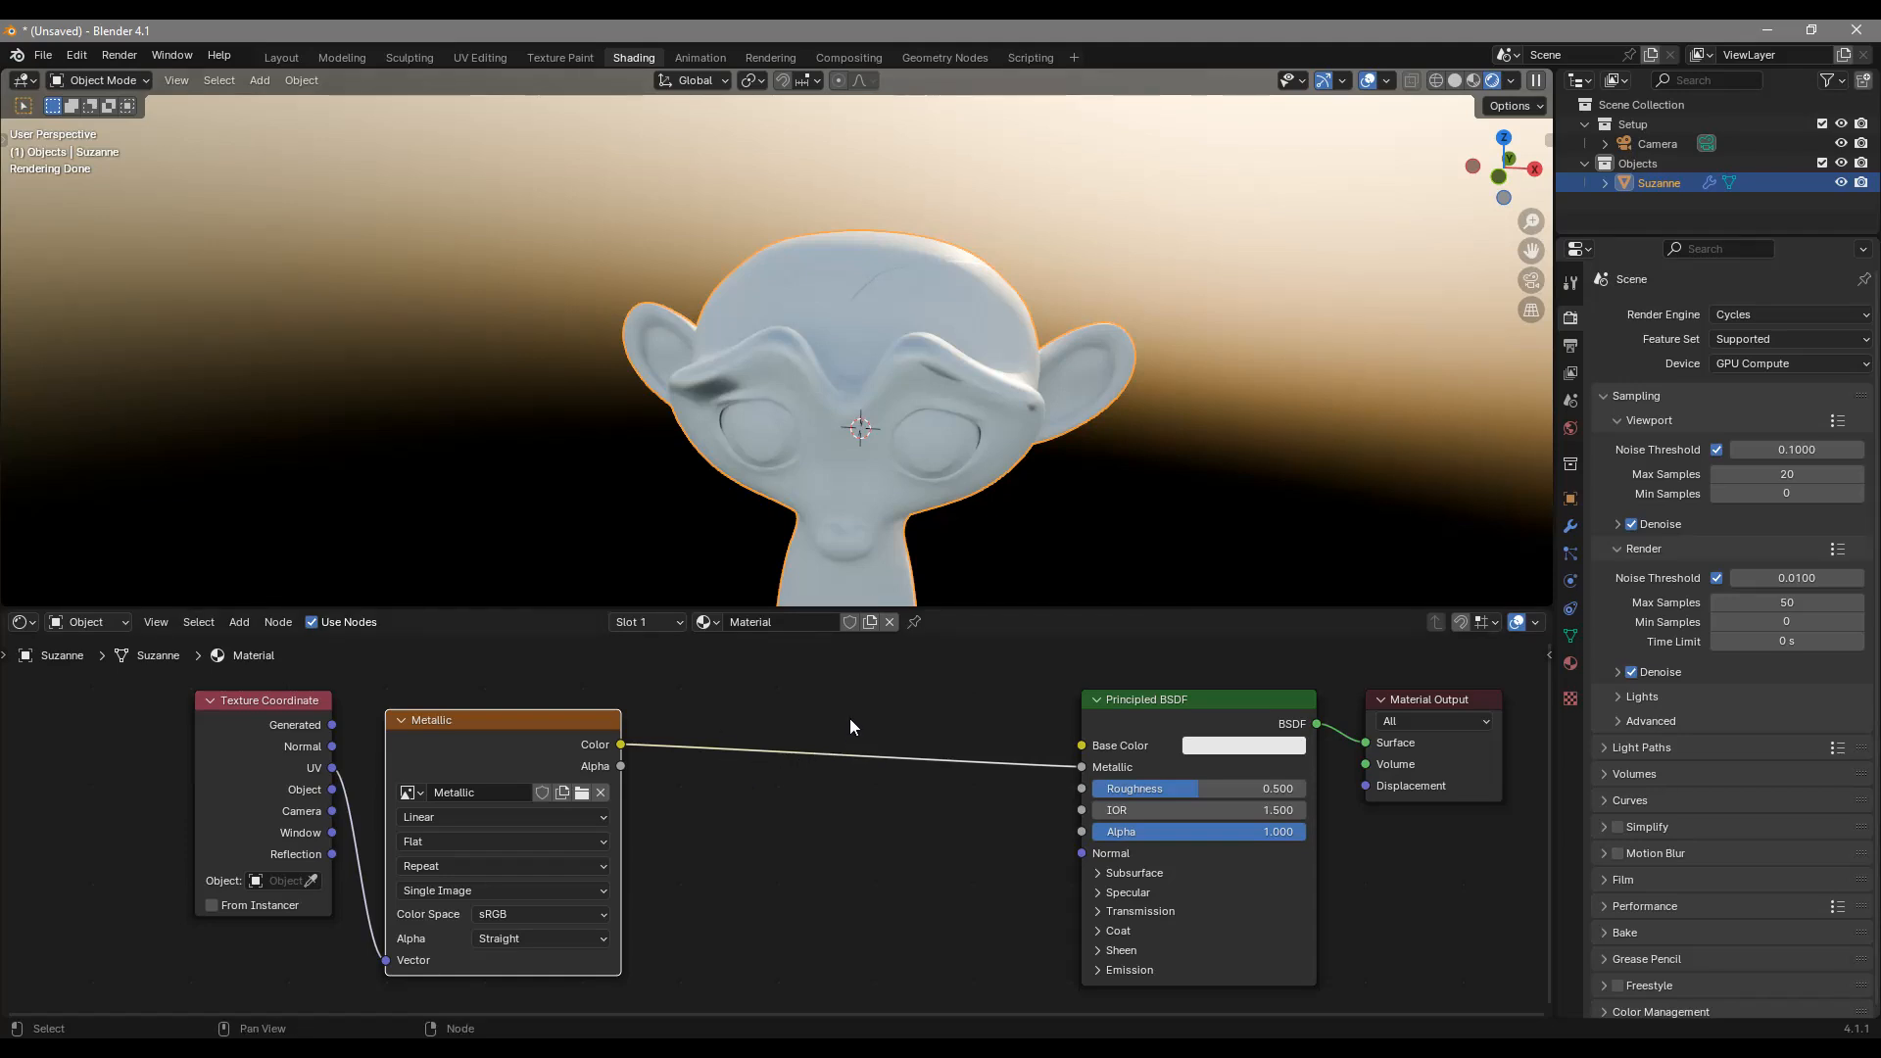
key("shift+a")
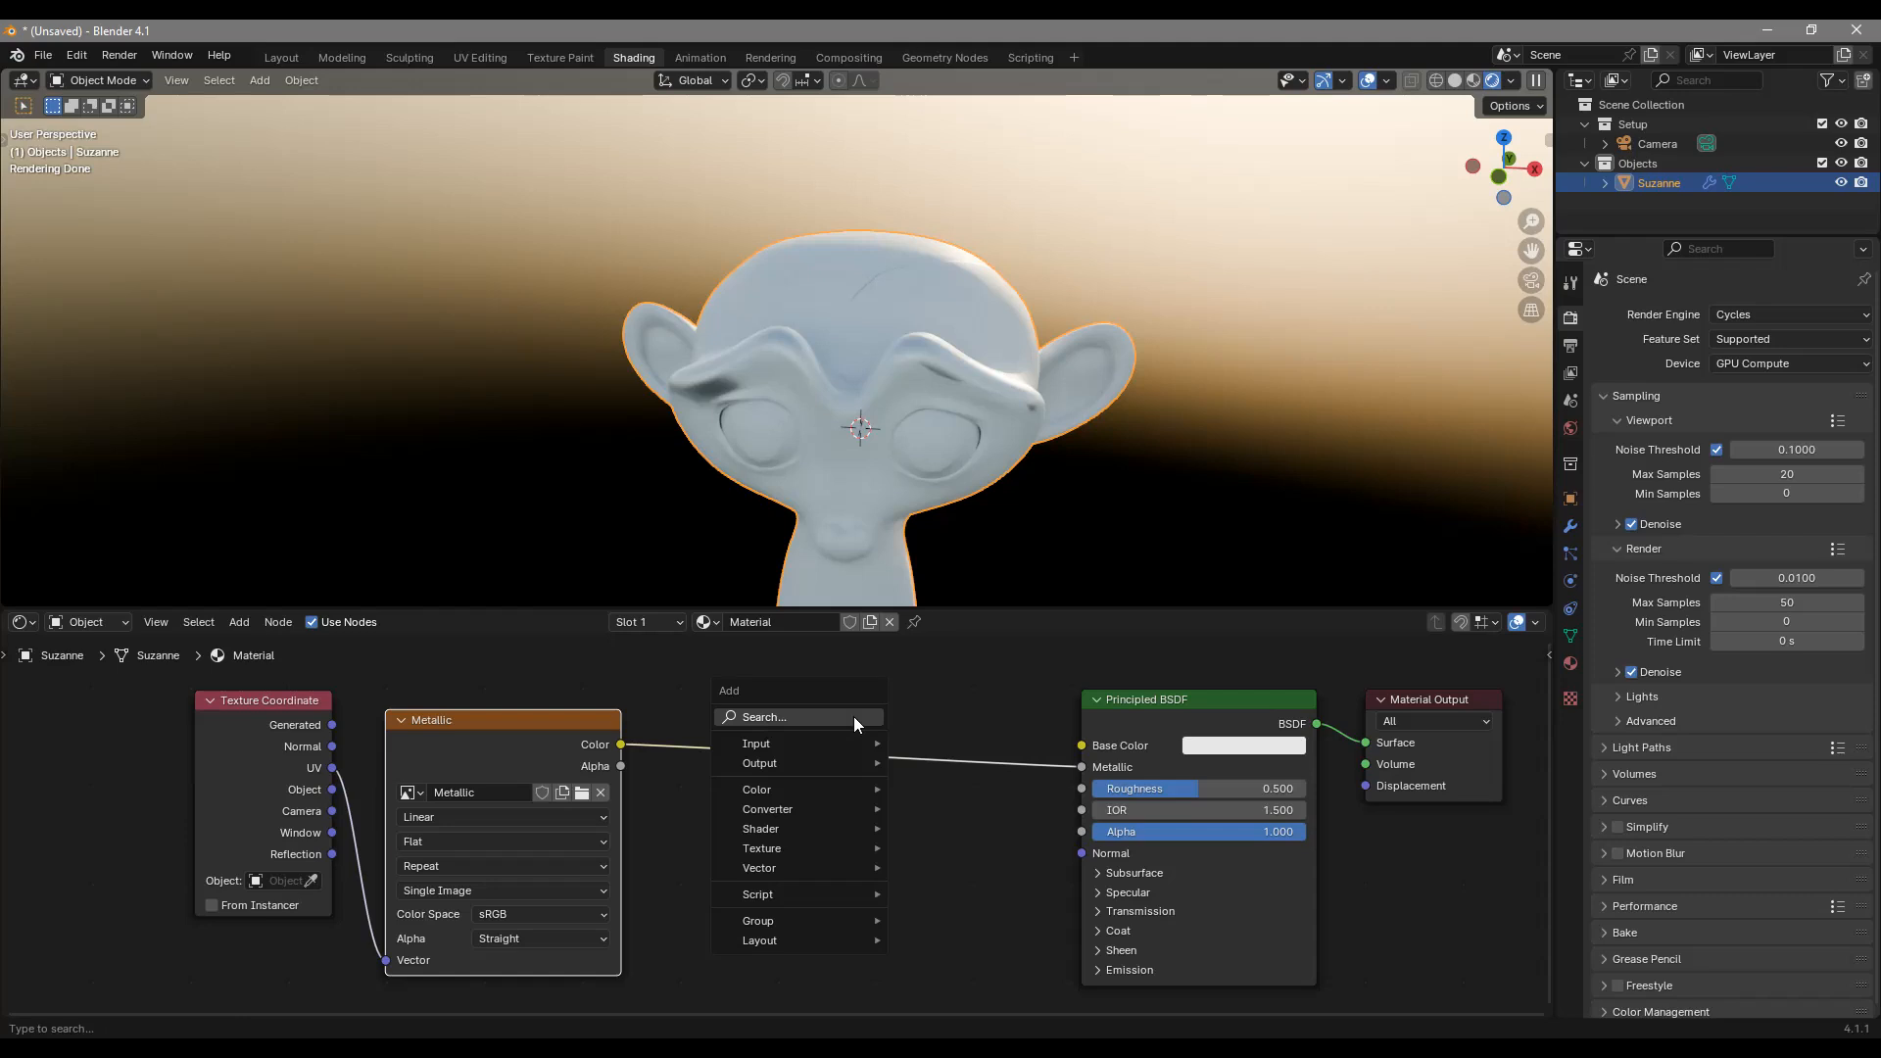
left_click(854, 715)
type("color r")
key("Return")
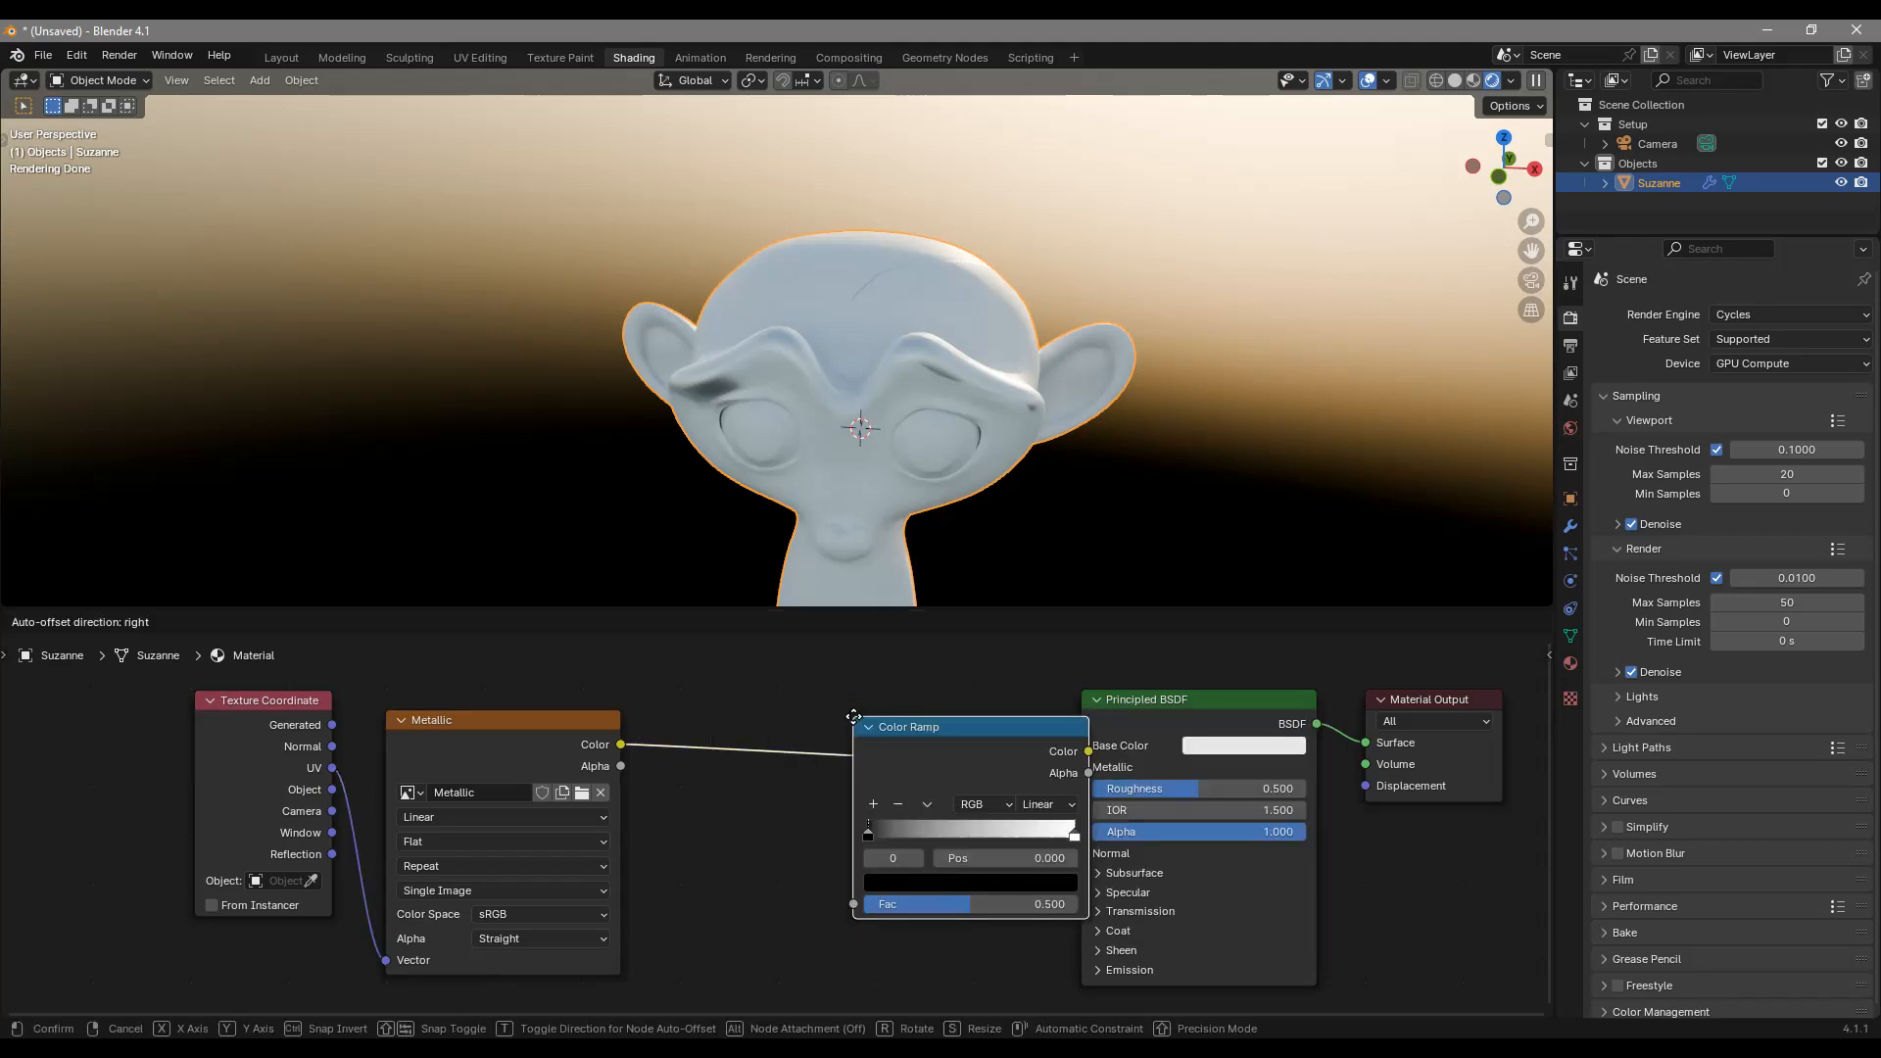
left_click(714, 710)
middle_click_drag(882, 865, 940, 716)
Step: Connect the Metallic texture's Color output to the Color Ramp's Fac, and the ramp's Color to Base Color
left_click_drag(678, 908, 702, 865)
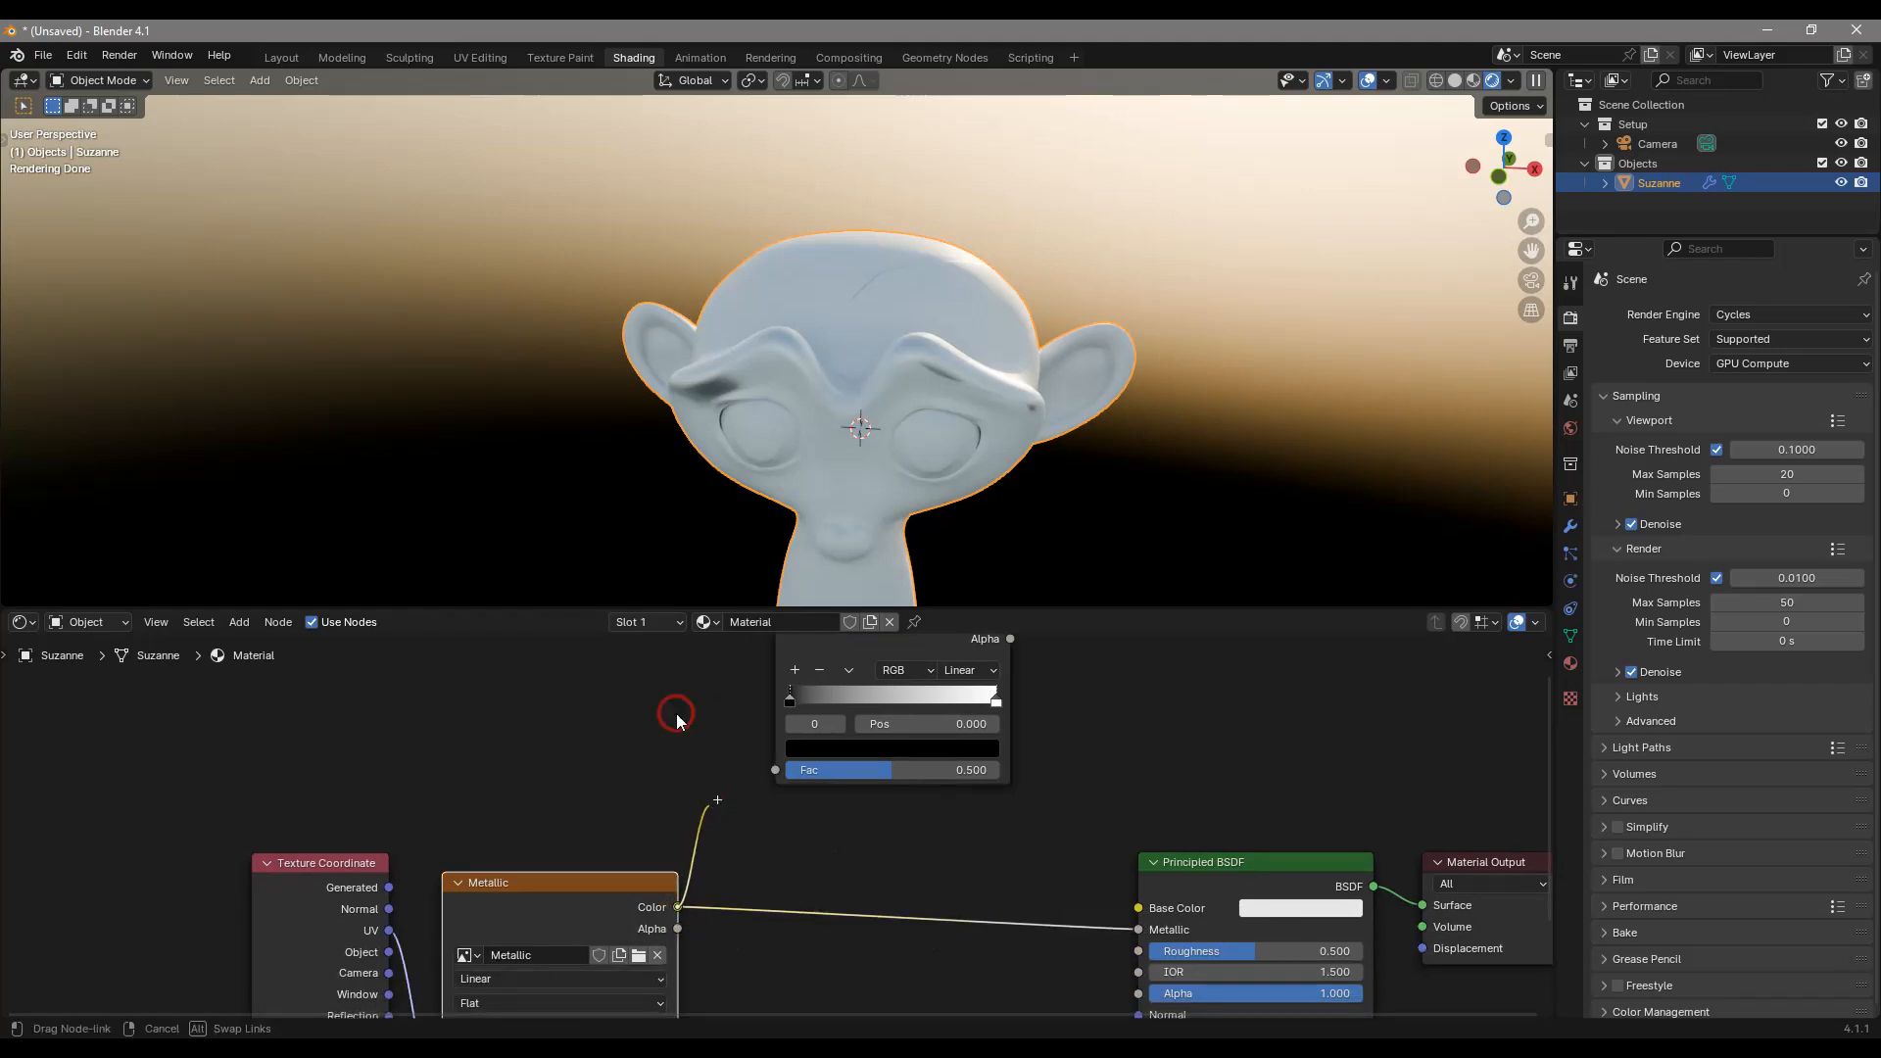
left_click_drag(707, 779, 656, 750)
left_click_drag(770, 778, 772, 781)
scroll(906, 780, "up", 3)
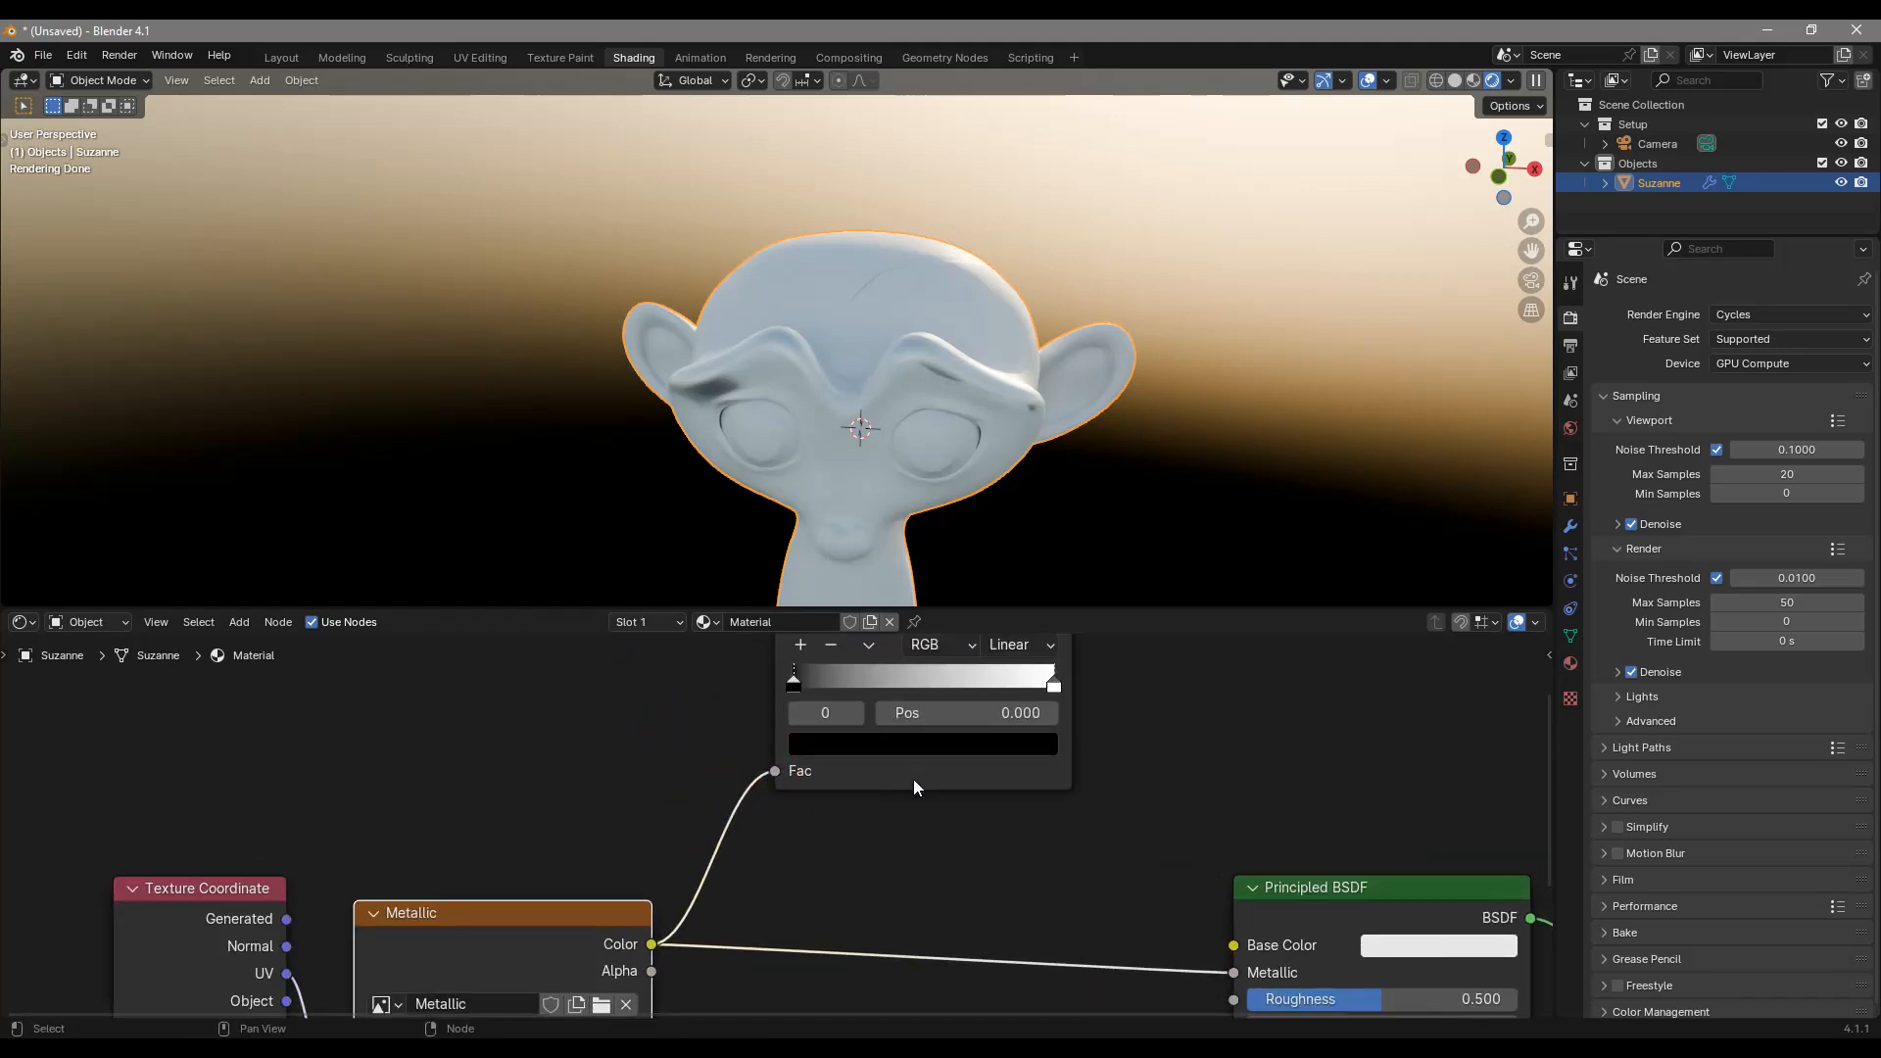
scroll(1026, 711, "down", 5)
mouse_move(978, 658)
left_mouse_down()
mouse_move(1092, 923)
mouse_move(1090, 908)
left_mouse_up()
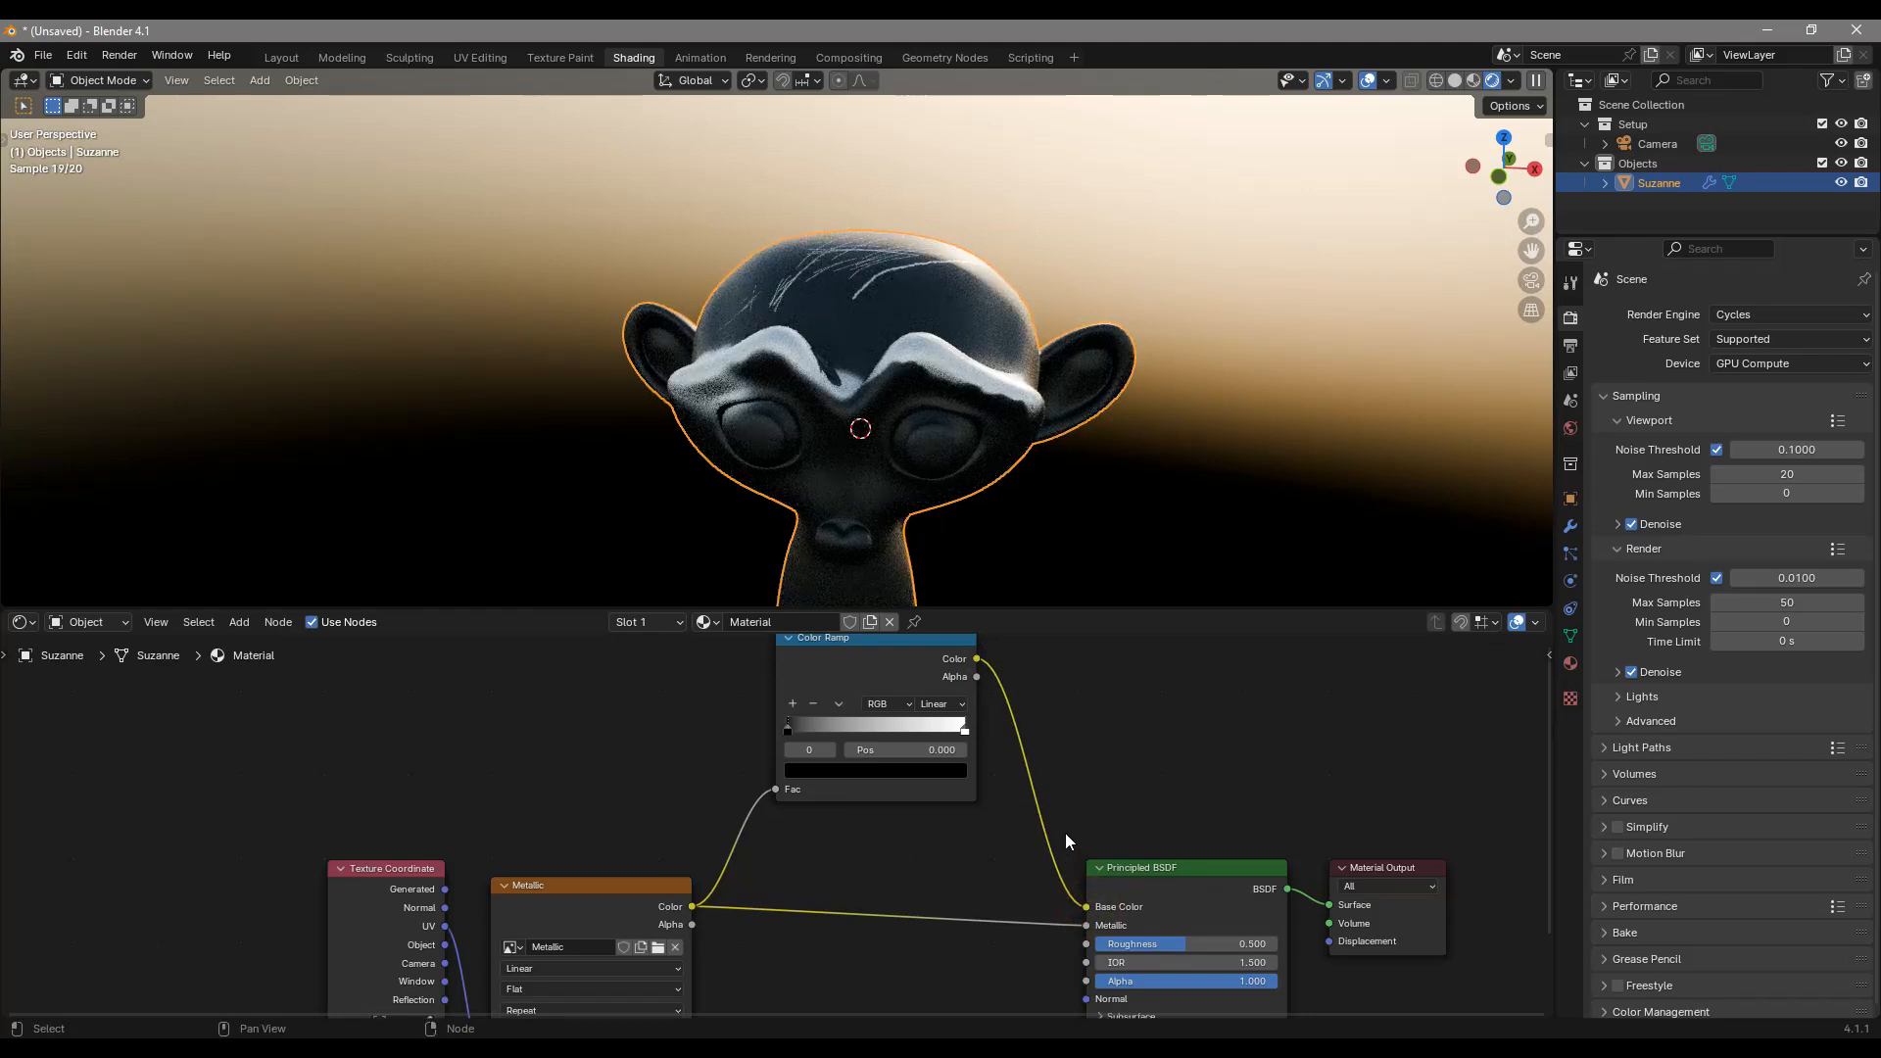
Step: Move the Color Ramp's black stop to position 0.009 and inspect the brows and scratches on Suzanne
middle_click_drag(1074, 821, 1091, 847)
middle_click_drag(1050, 441, 1015, 478)
left_click_drag(816, 751, 818, 750)
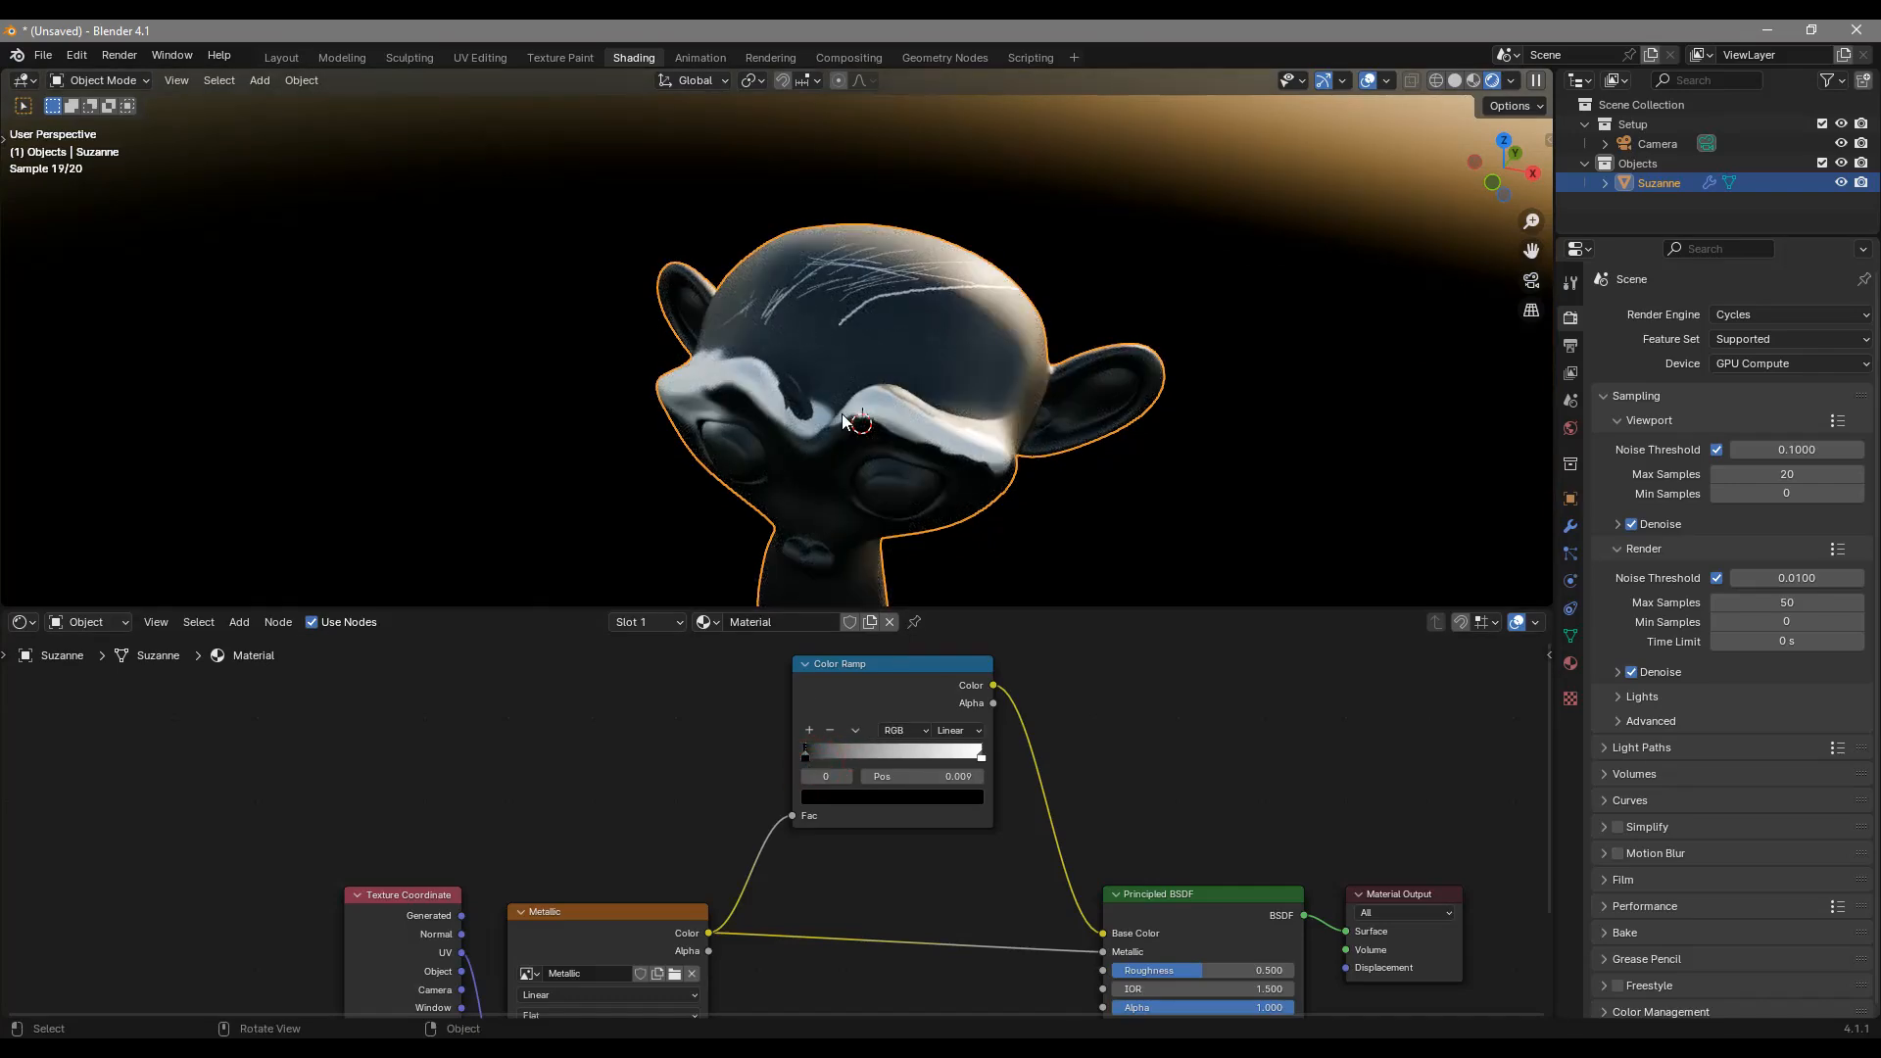
middle_click_drag(842, 416, 862, 381)
middle_click_drag(993, 338, 976, 302)
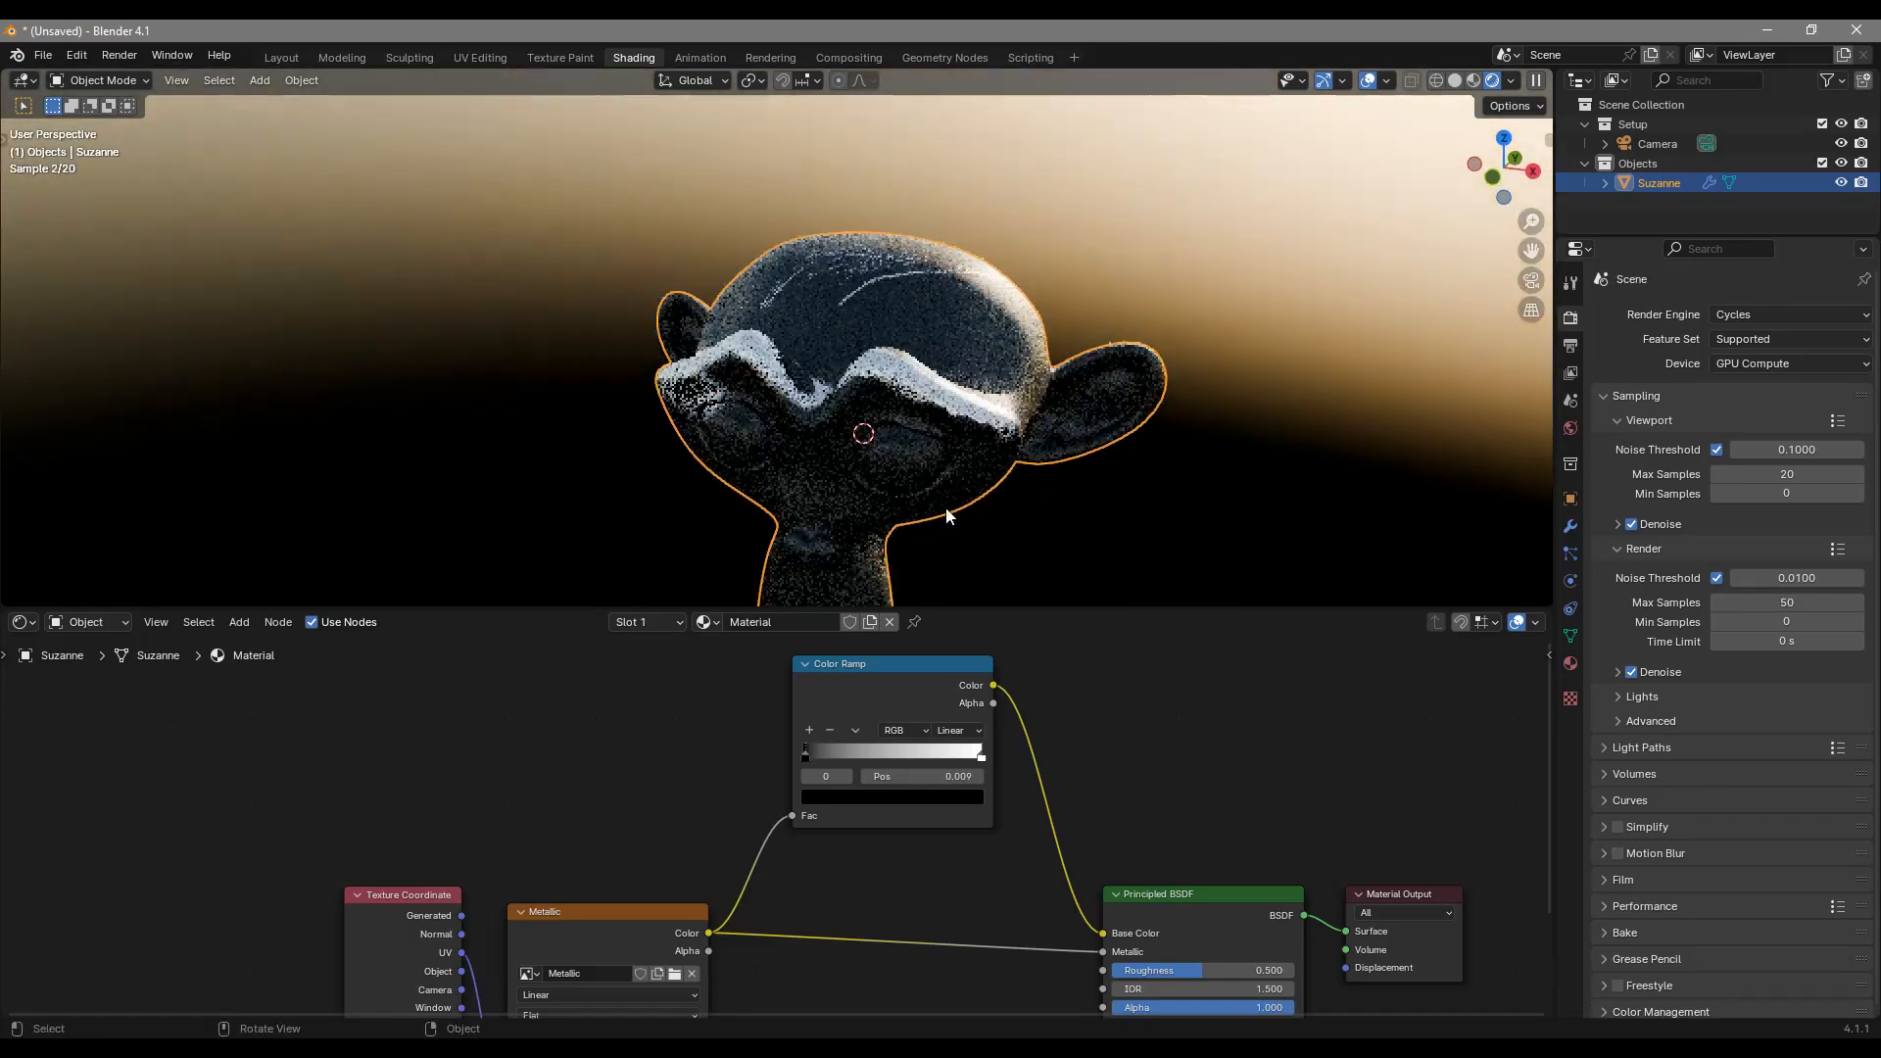
middle_click_drag(950, 550, 773, 386)
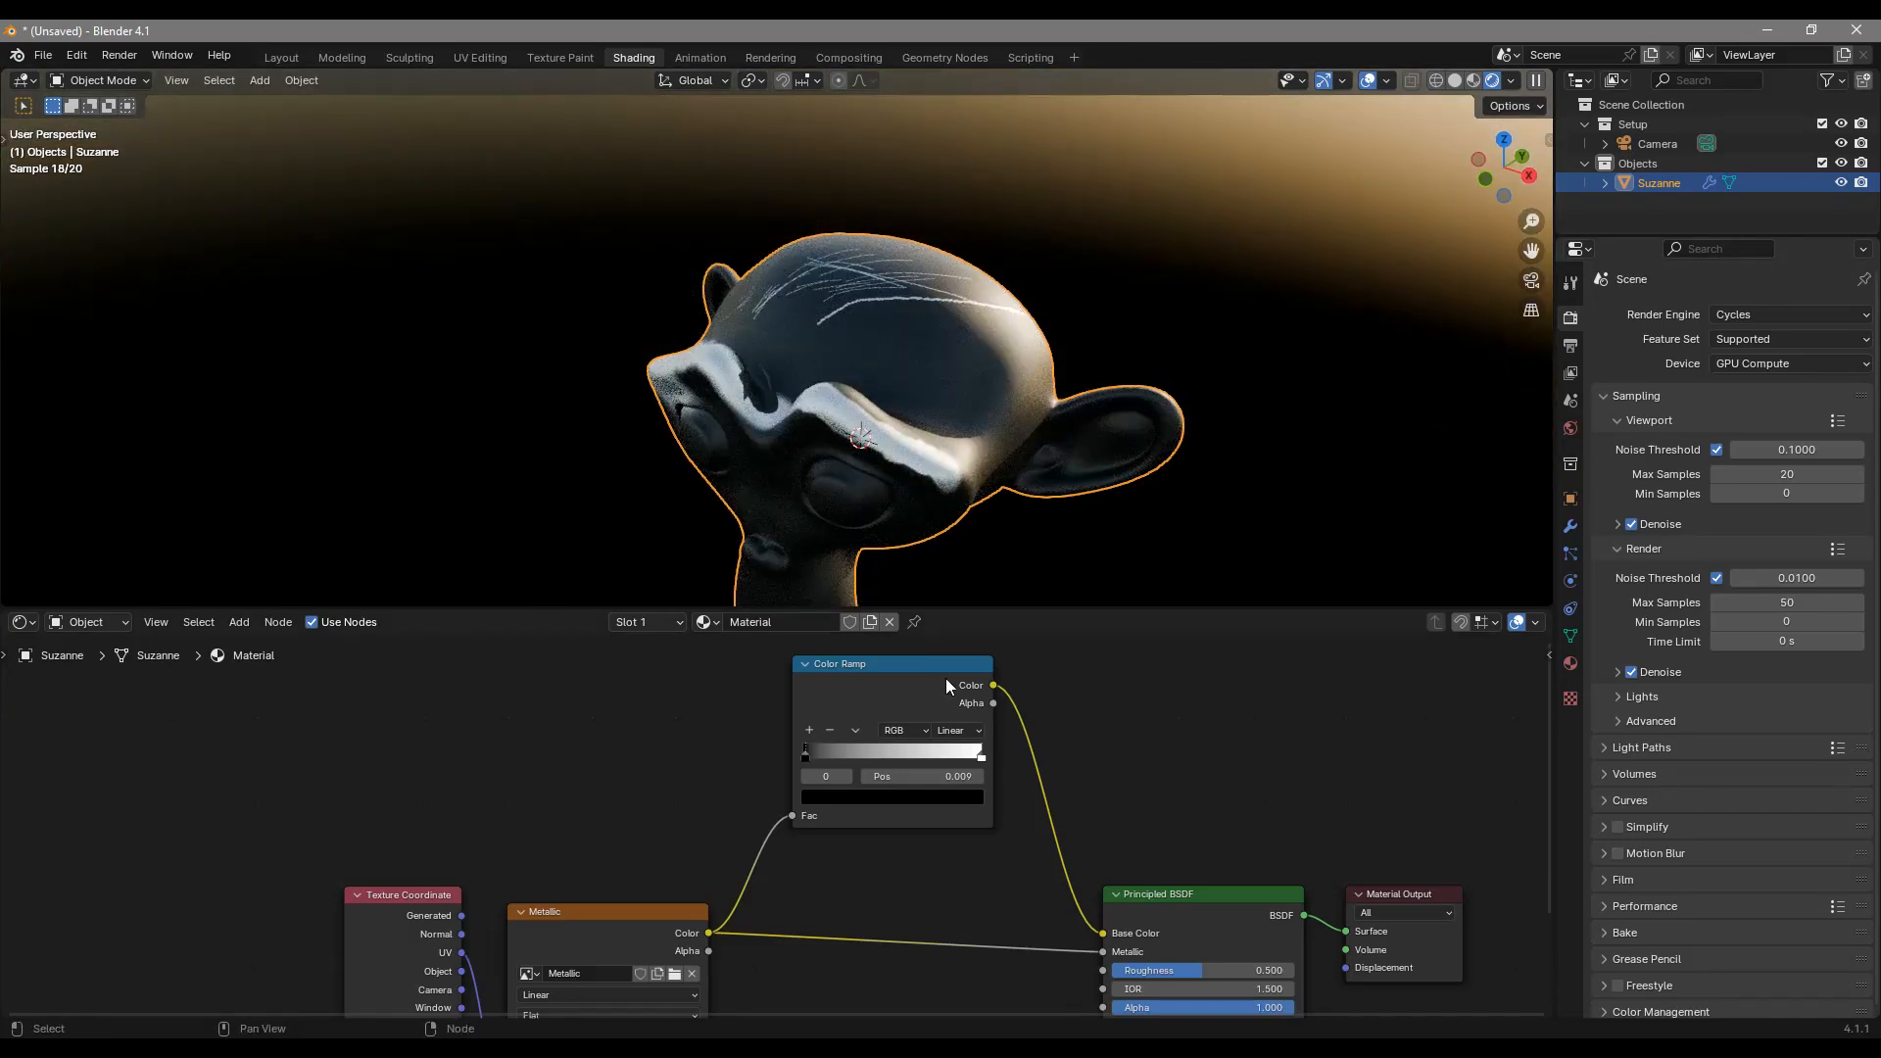
Step: Change the base color ramp's white stop to a mid grey and check the darker brows and scratches
left_click(980, 754)
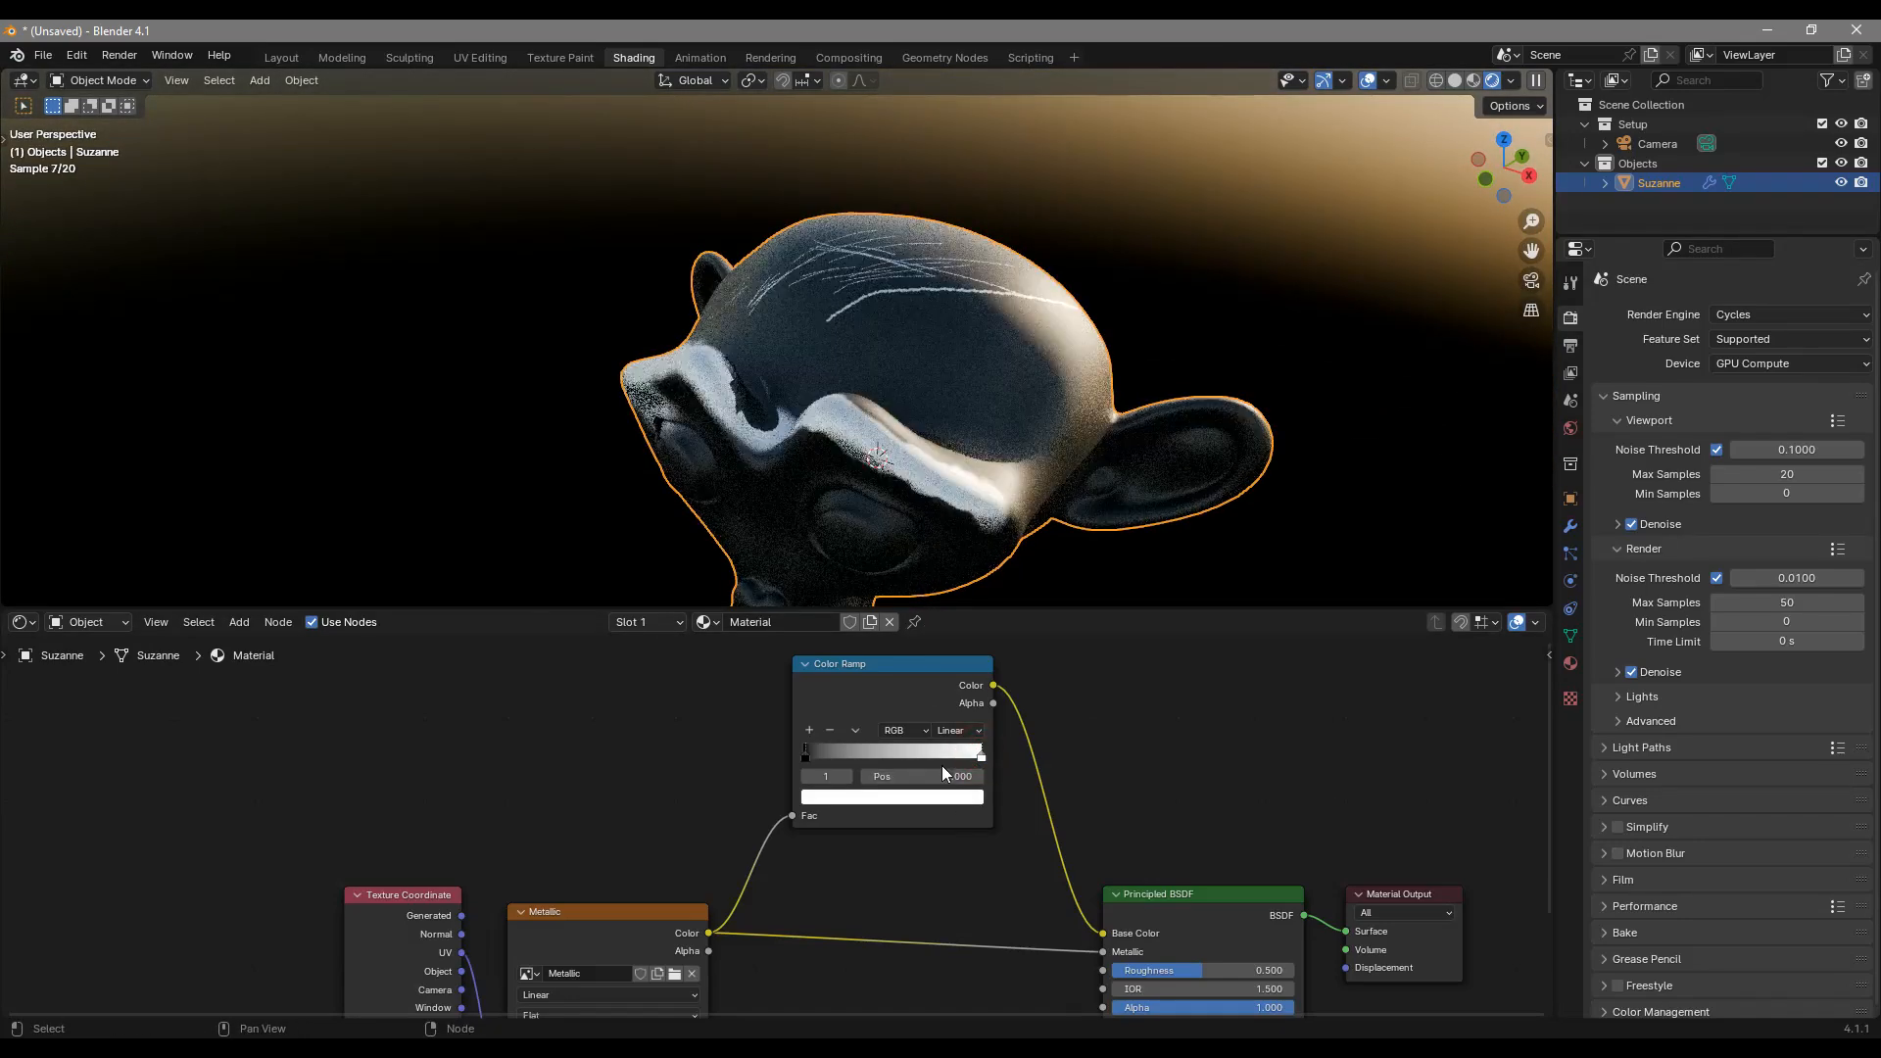
left_click(949, 799)
left_click_drag(970, 594, 970, 602)
middle_click_drag(1036, 390, 939, 346)
middle_click_drag(925, 455, 1028, 480)
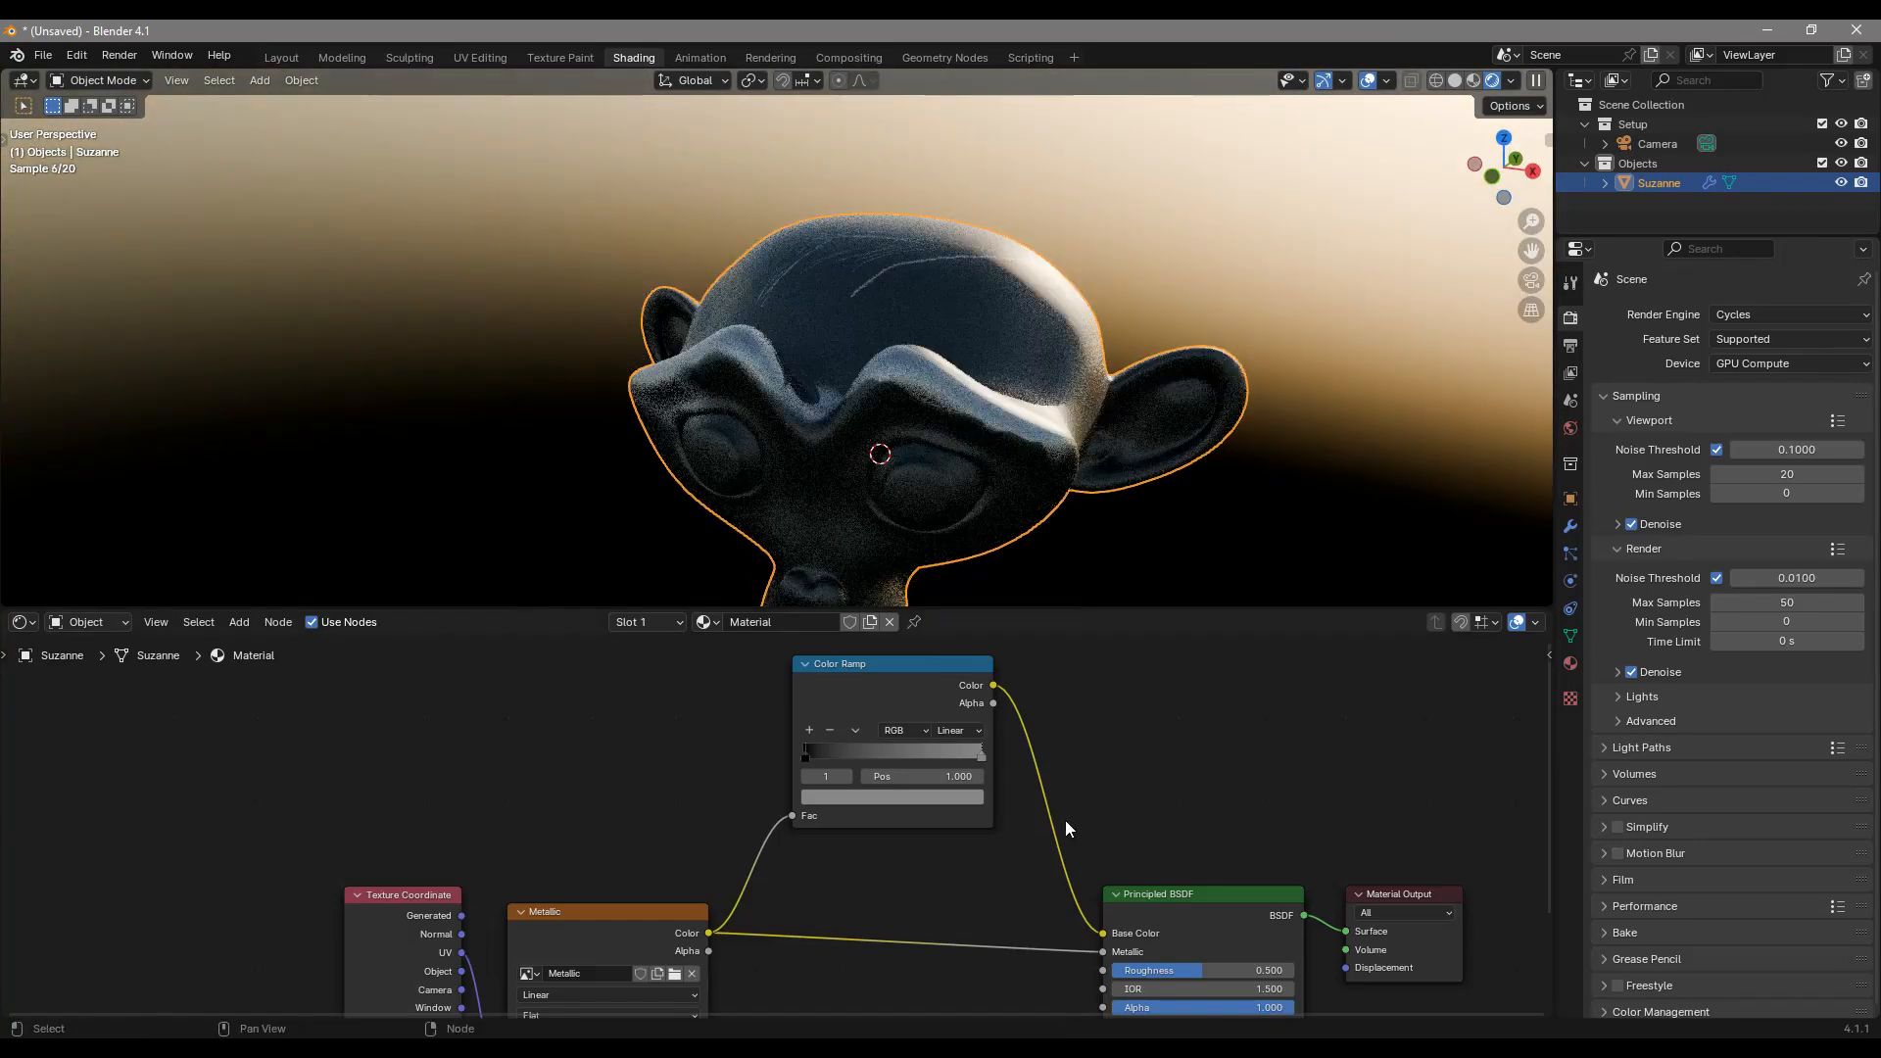
Step: Move the Color Ramp node closer to the Metallic and Principled BSDF nodes and inspect Suzanne's forehead
scroll(1189, 947, "up", 2)
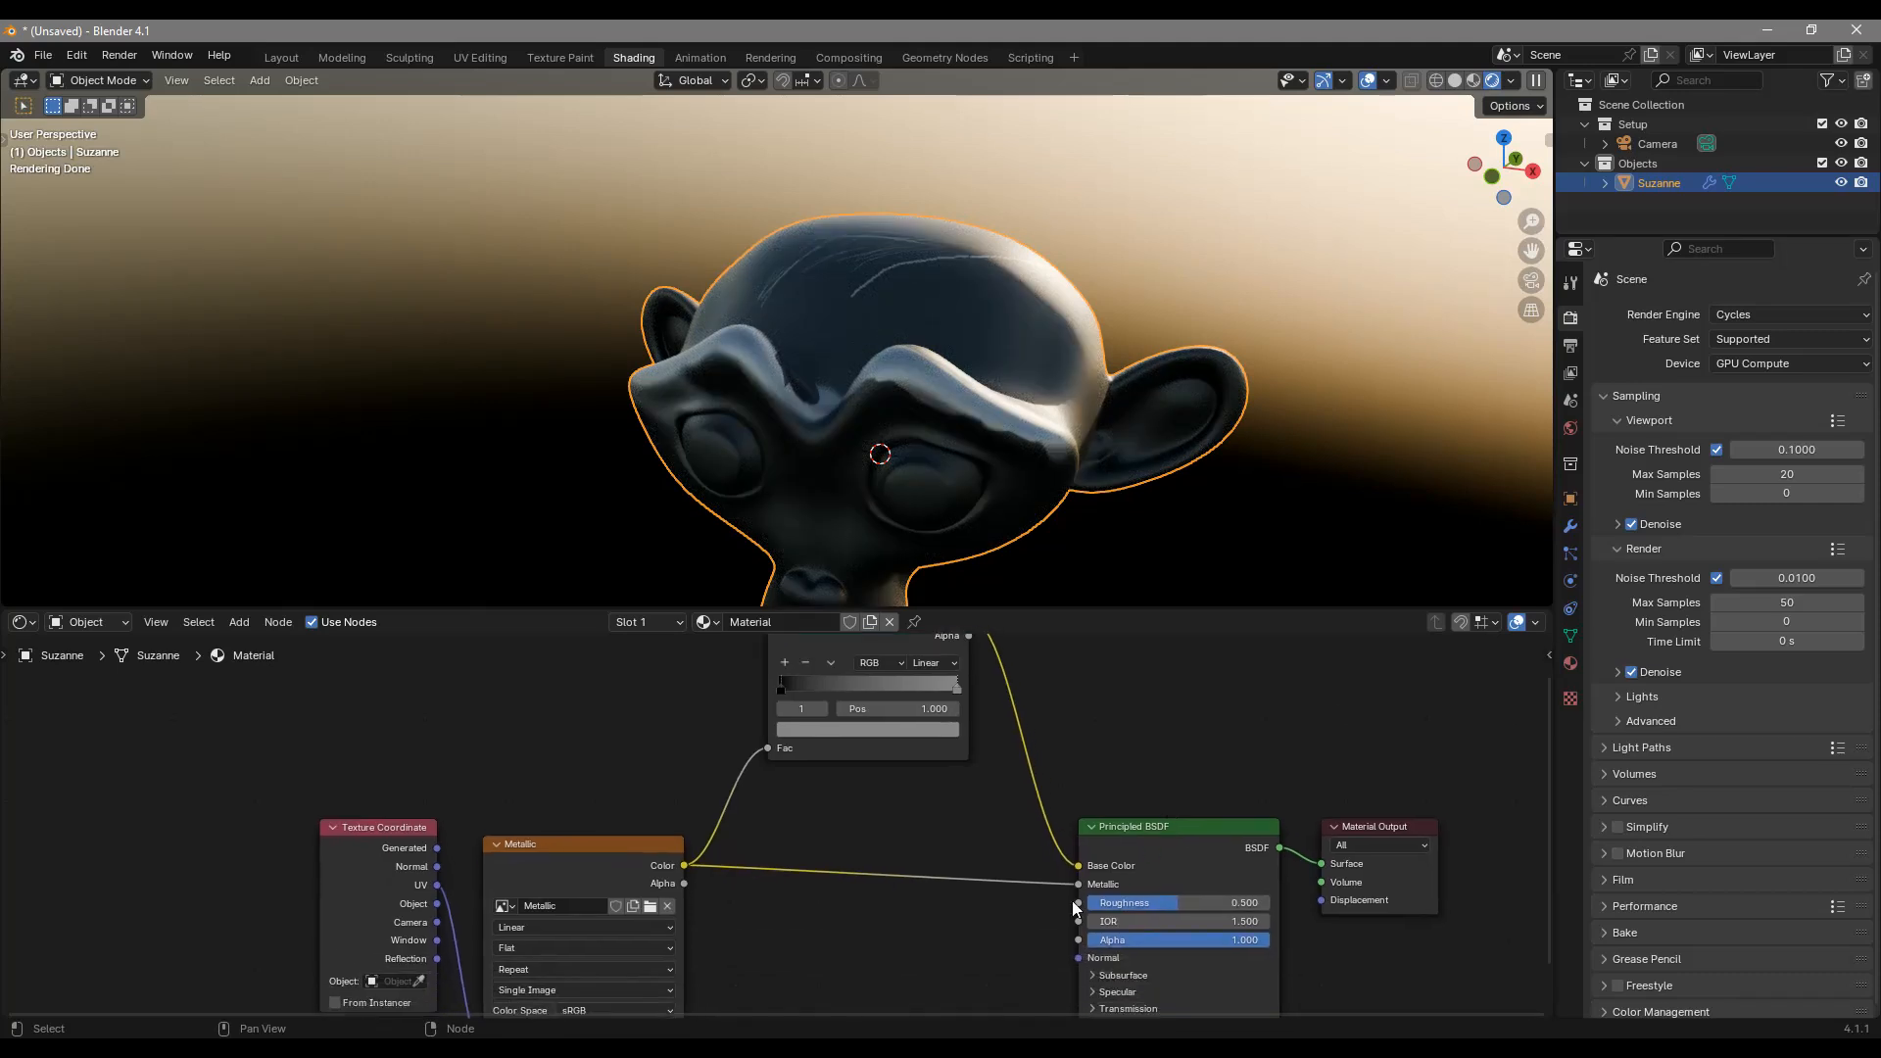
scroll(893, 835, "down", 1)
left_click_drag(872, 645, 884, 708)
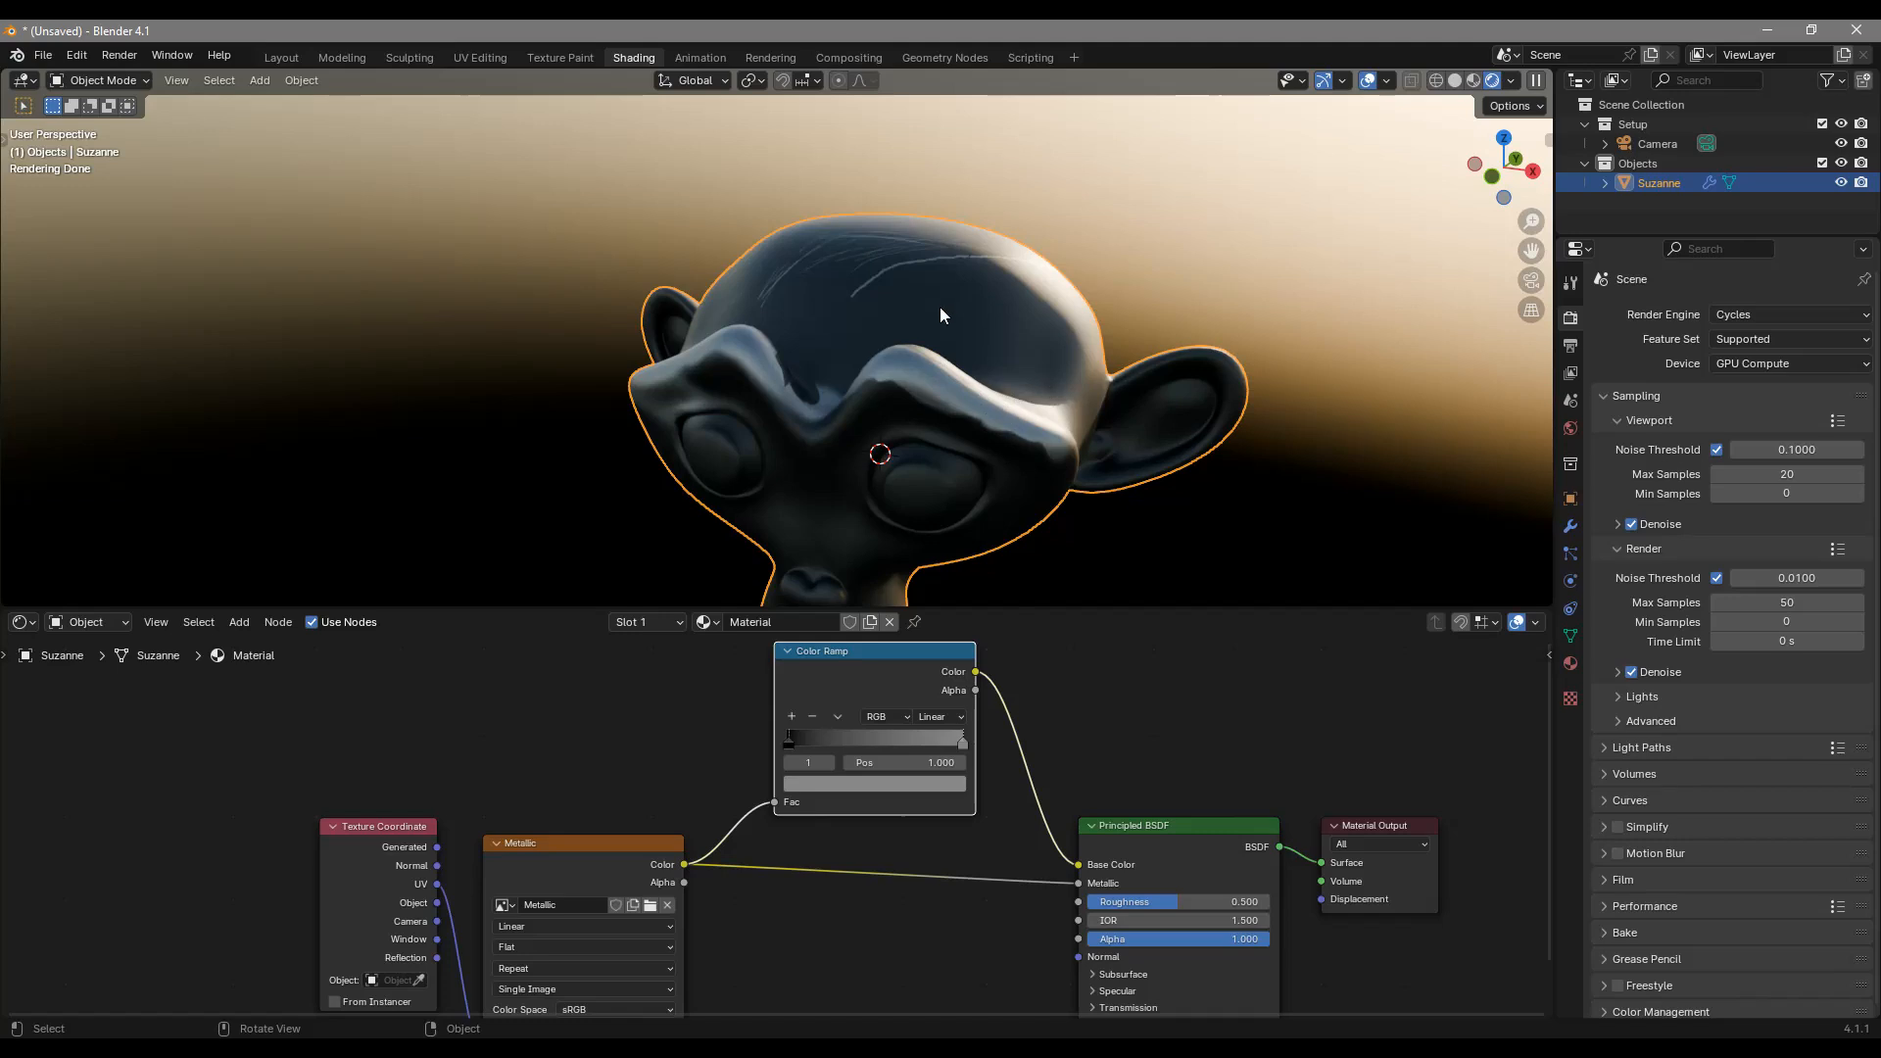
middle_click_drag(944, 286, 877, 302)
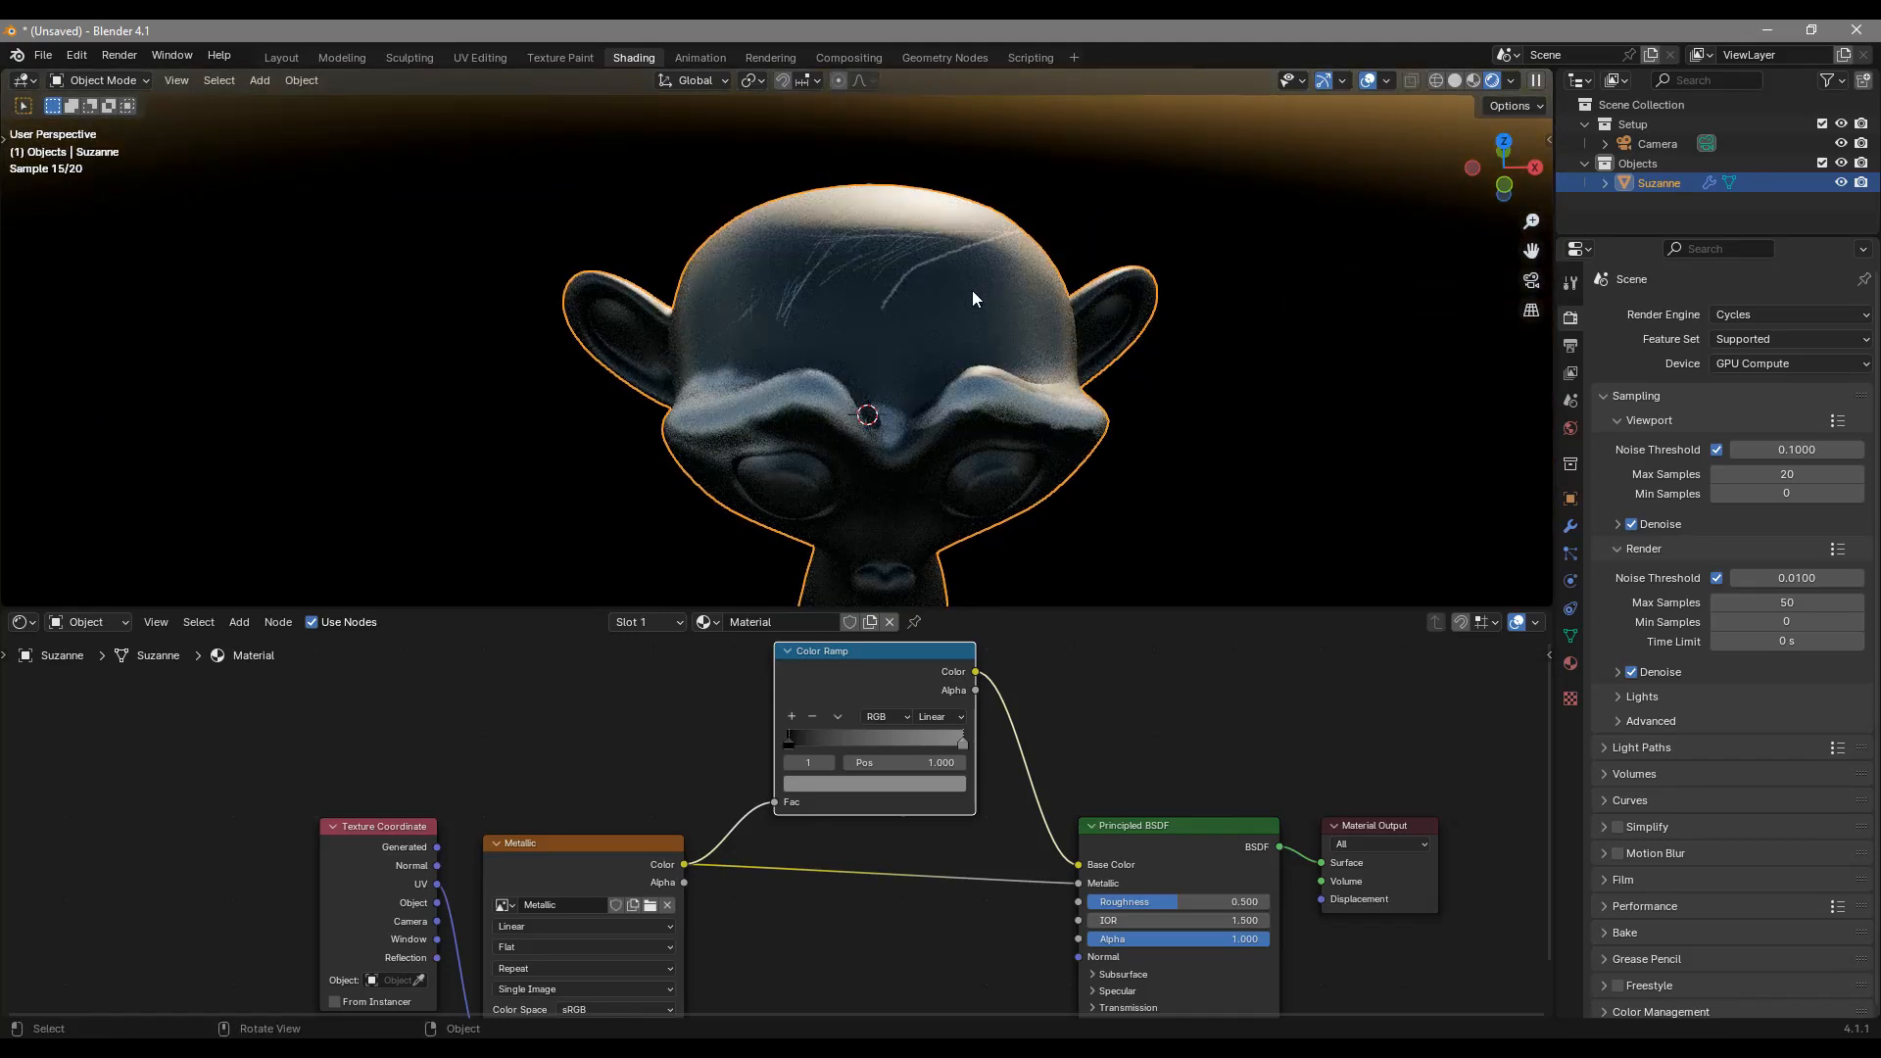
middle_click_drag(984, 277, 1046, 408)
middle_click_drag(911, 656, 863, 705)
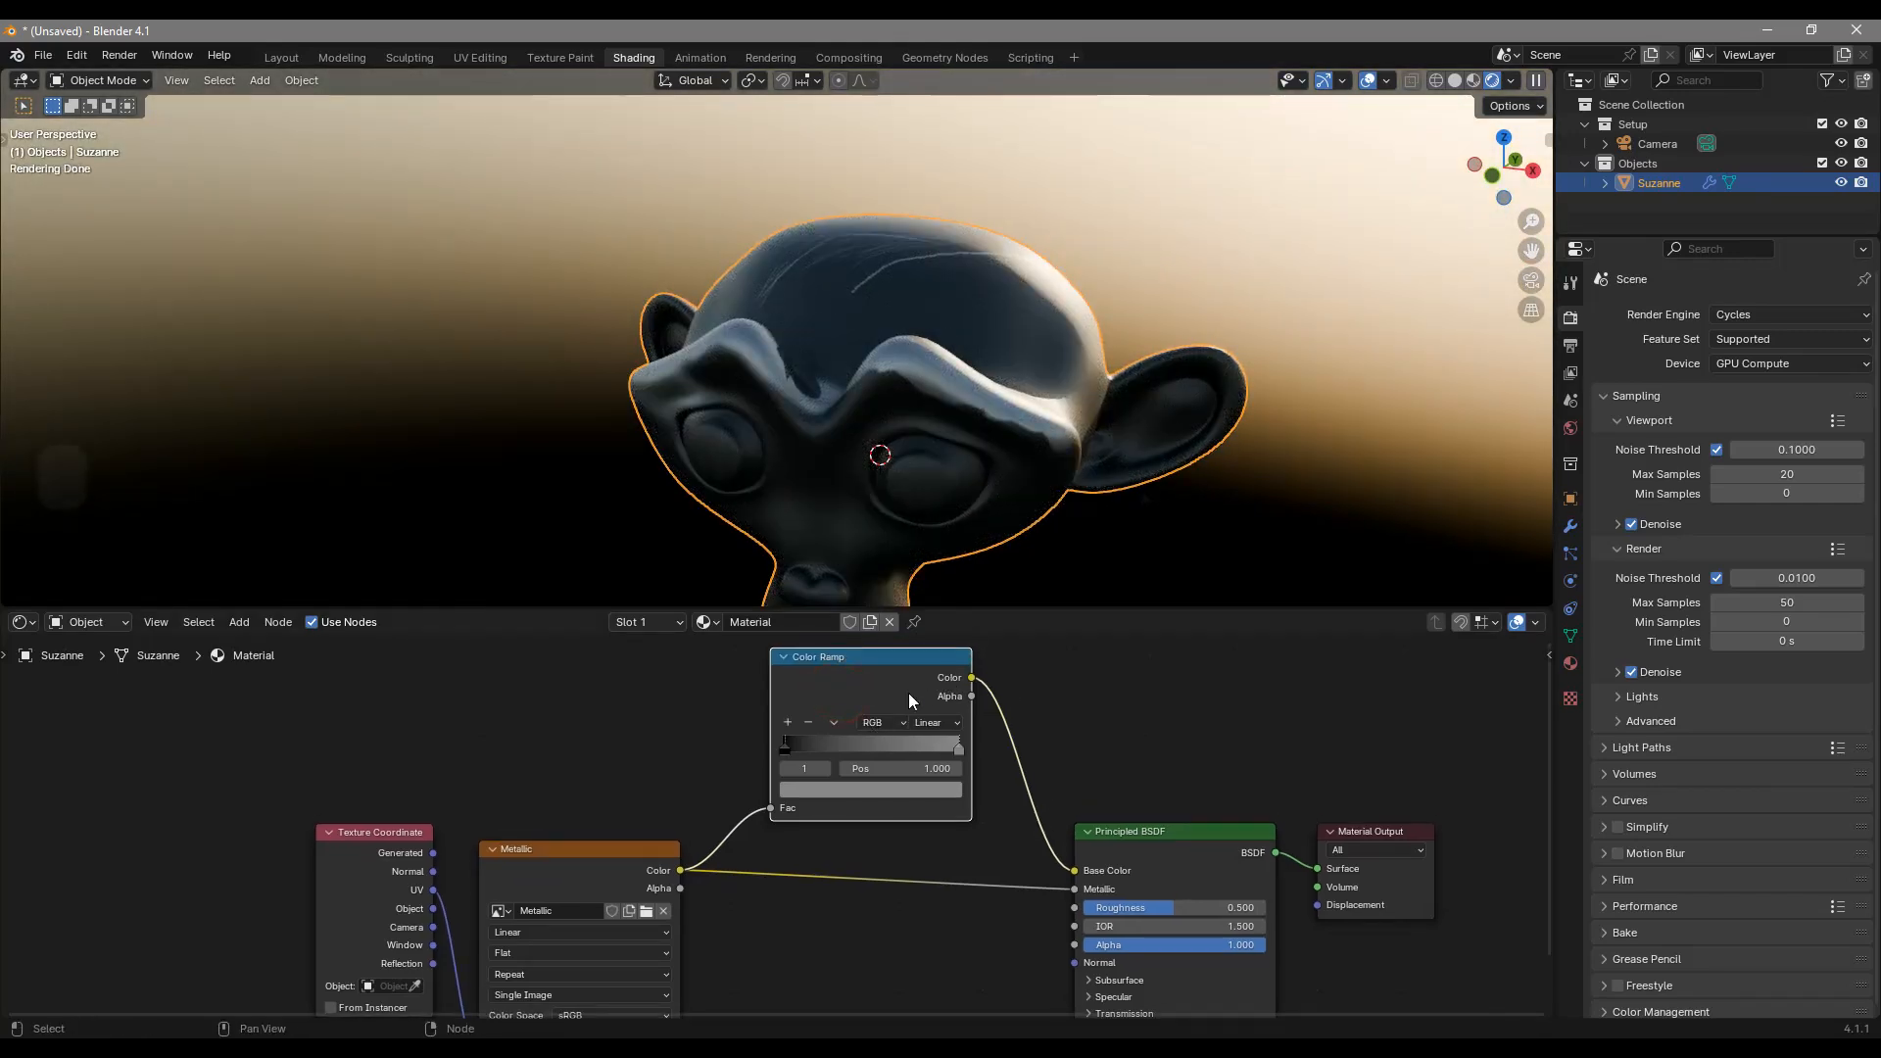
middle_click_drag(841, 687, 862, 686)
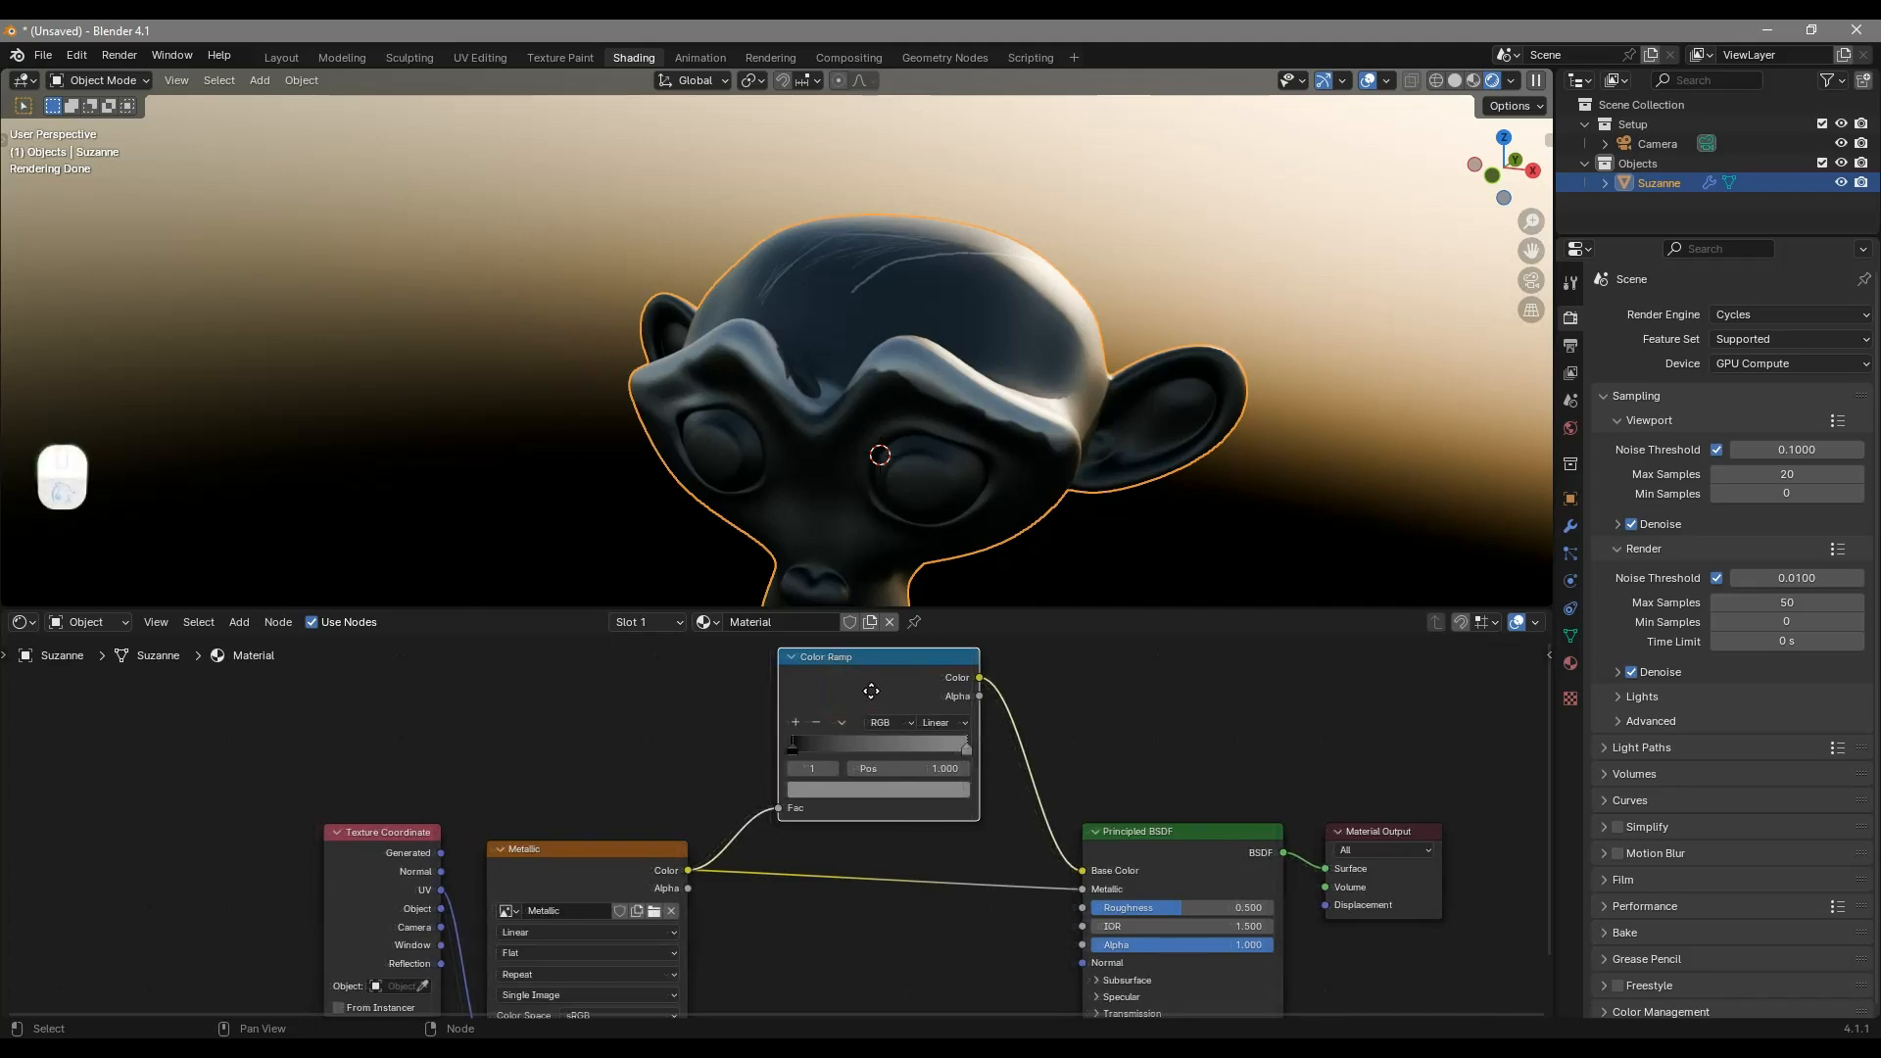
Step: Duplicate the Color Ramp below the Metallic link and connect the texture's Color output to the copy's Fac
key("shift+d")
left_click(944, 758)
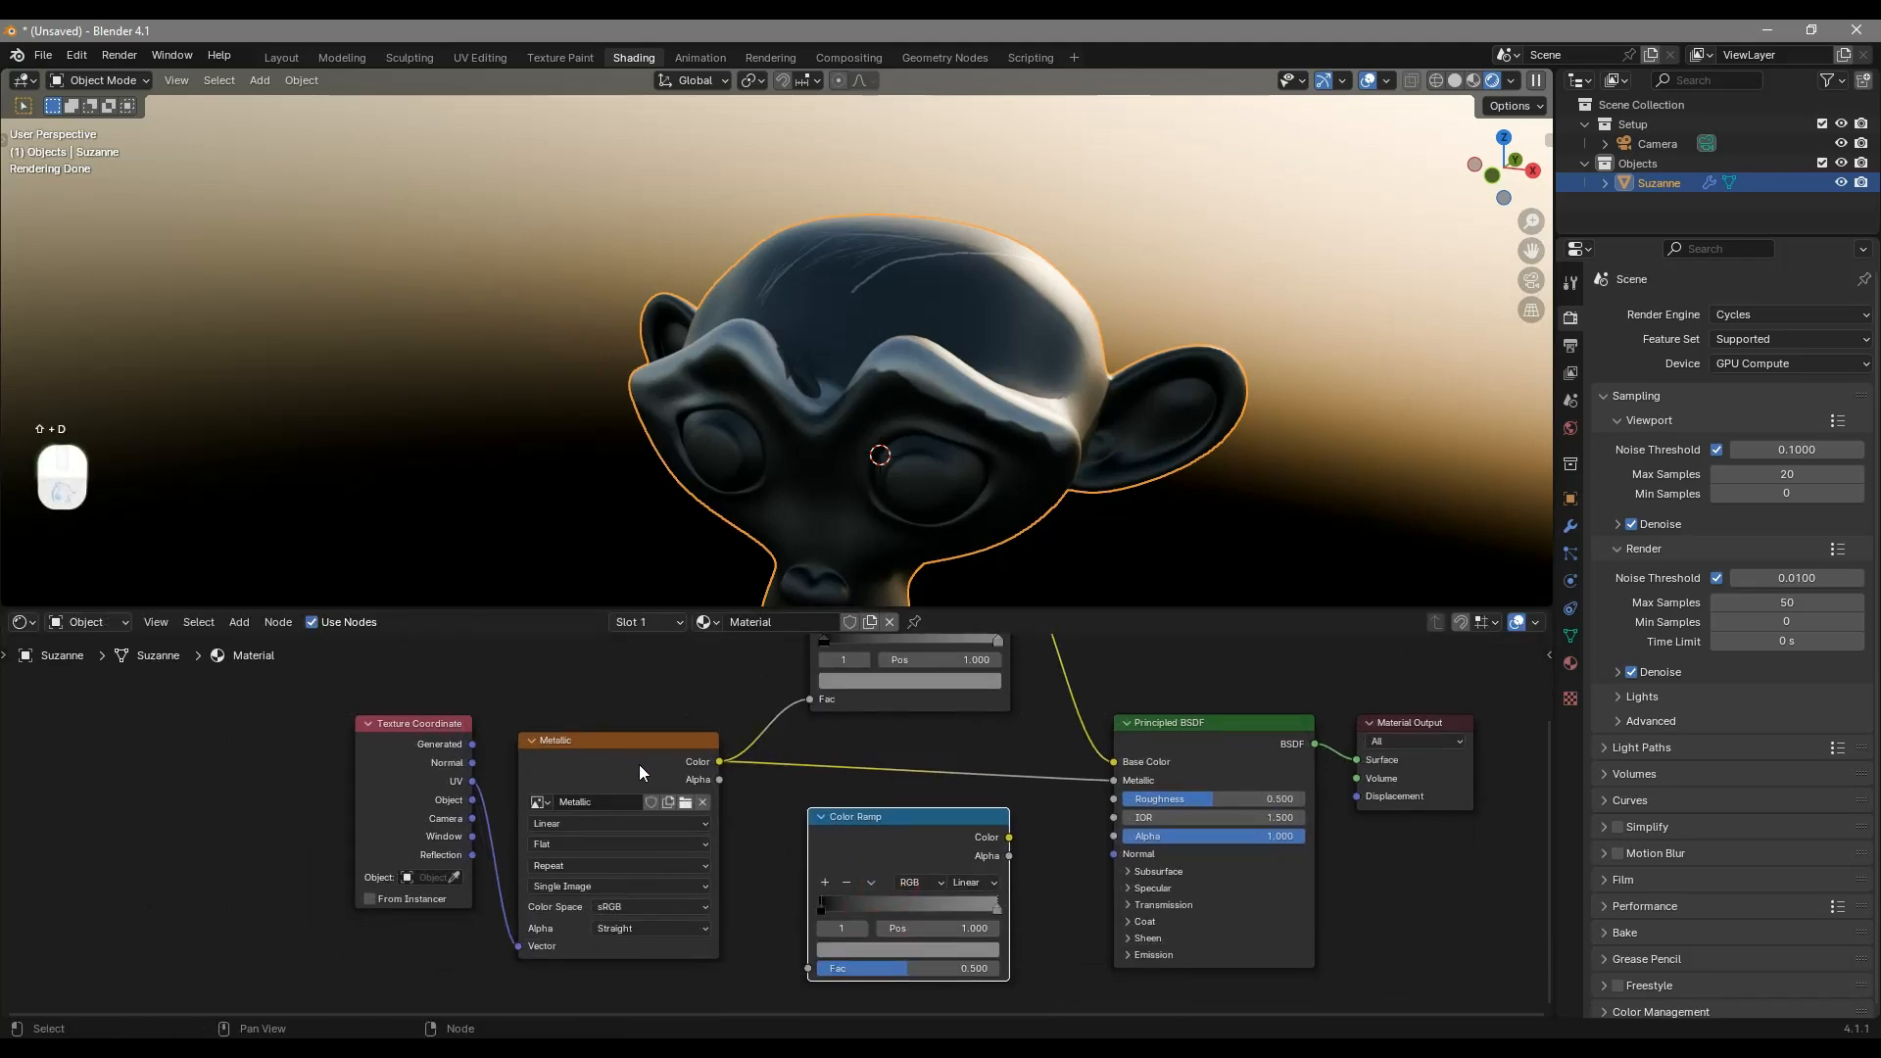
left_click_drag(719, 766, 802, 968)
left_click(871, 855)
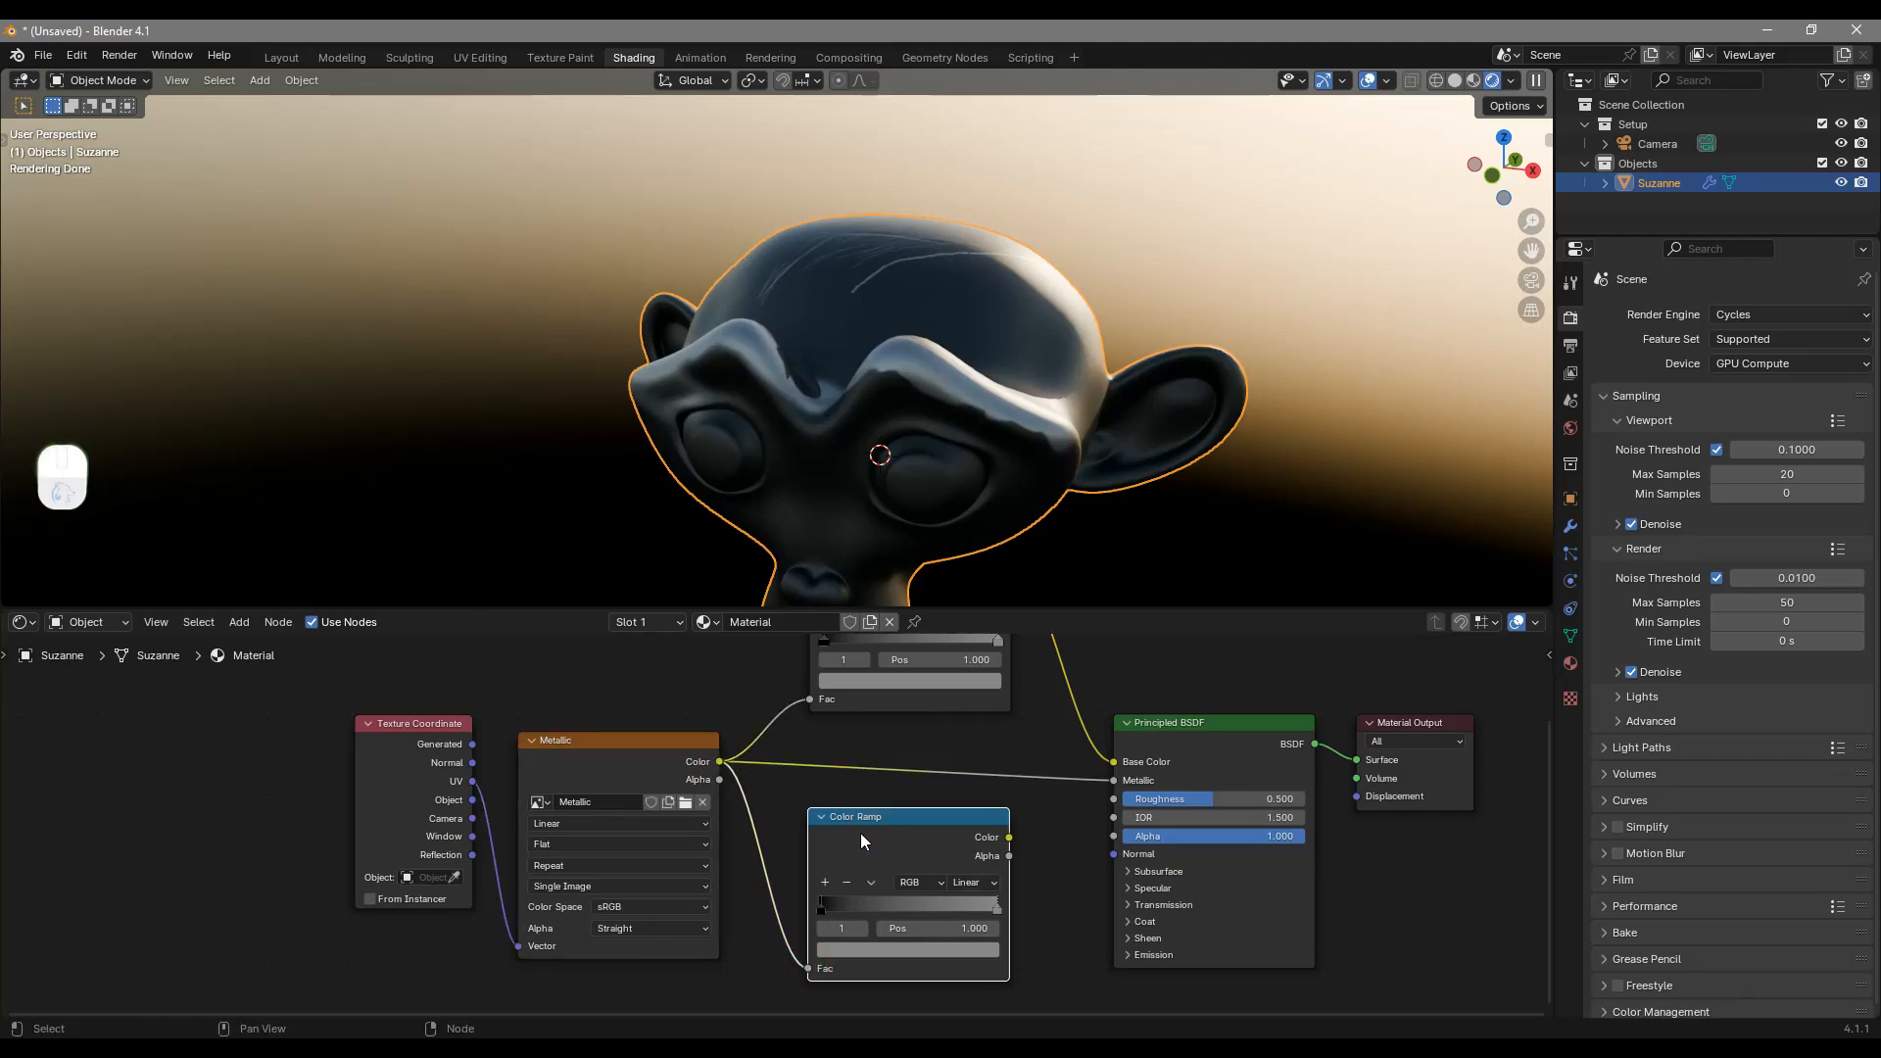
Step: Reset the duplicated Color Ramp to its defaults and connect its Color output to the Principled BSDF's Roughness
key("BackSpace")
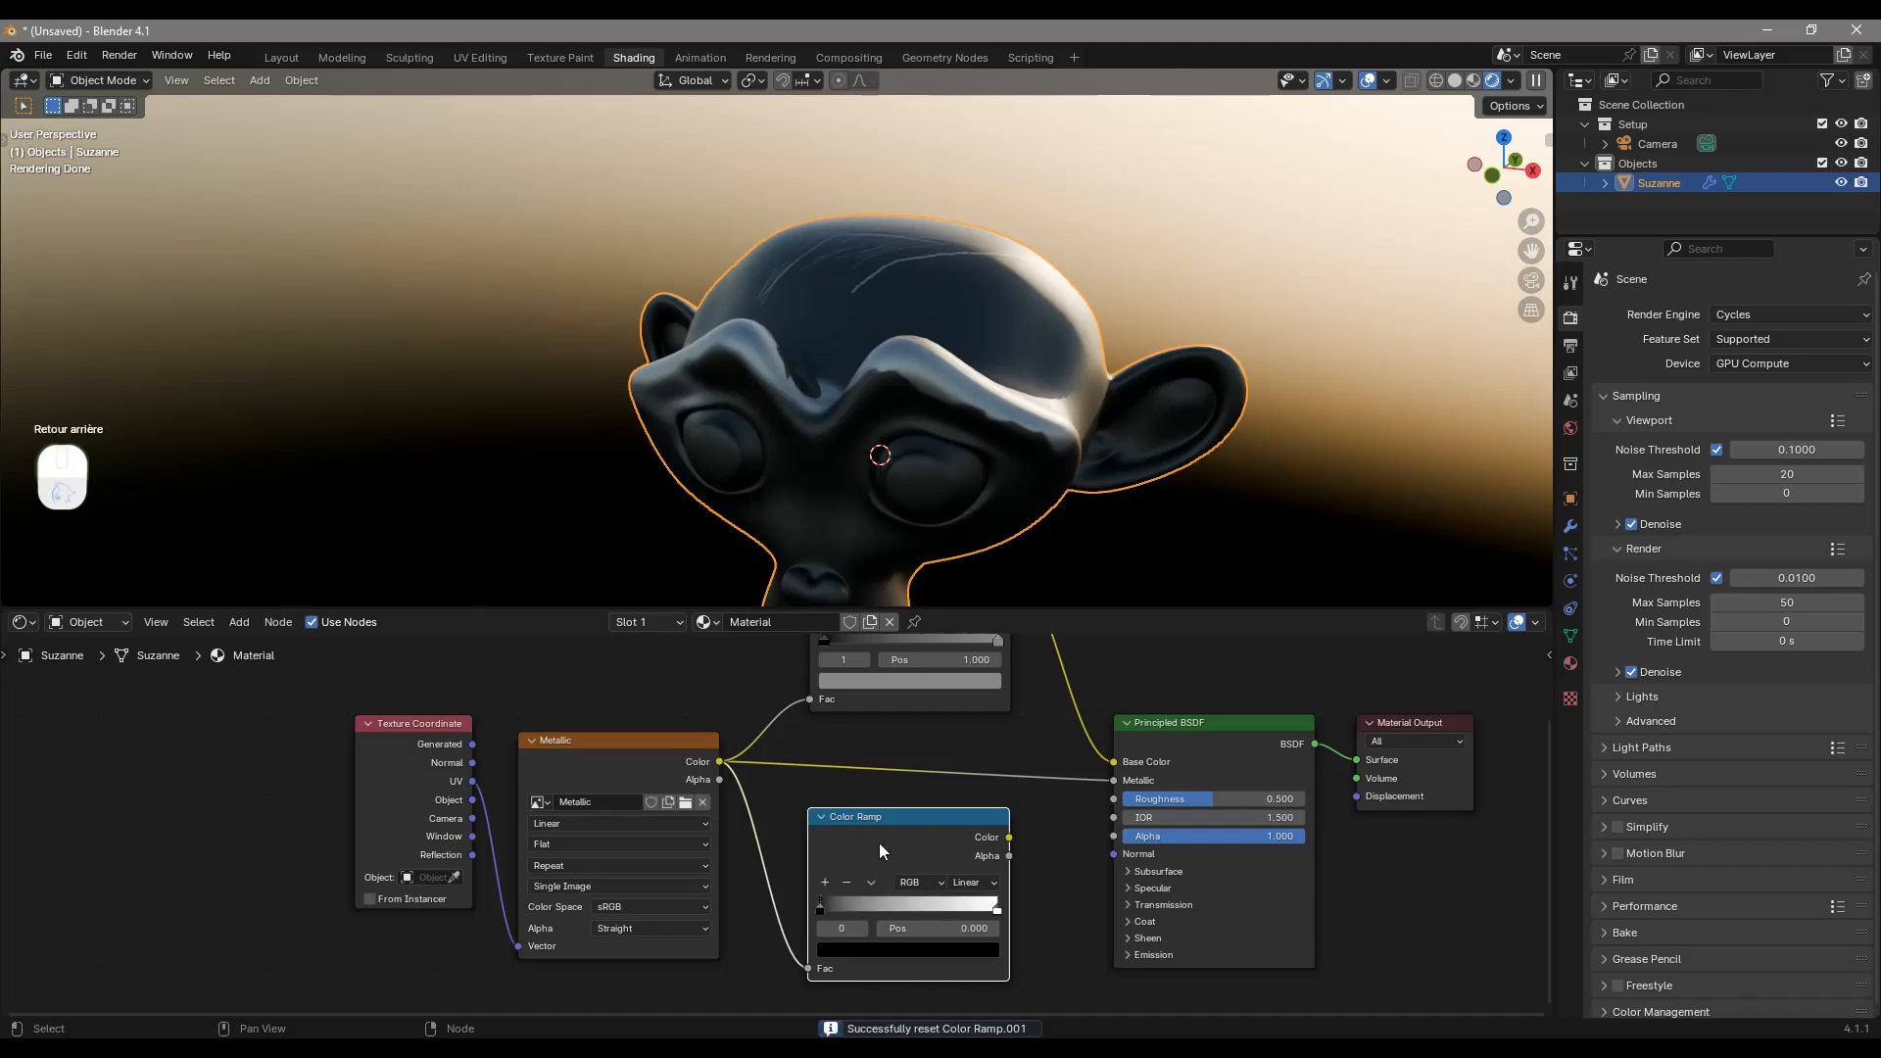
middle_click_drag(992, 849, 953, 816)
left_click_drag(971, 804, 1076, 765)
scroll(856, 860, "up", 2)
mouse_move(985, 426)
middle_mouse_down()
mouse_move(998, 484)
mouse_move(955, 424)
middle_mouse_up()
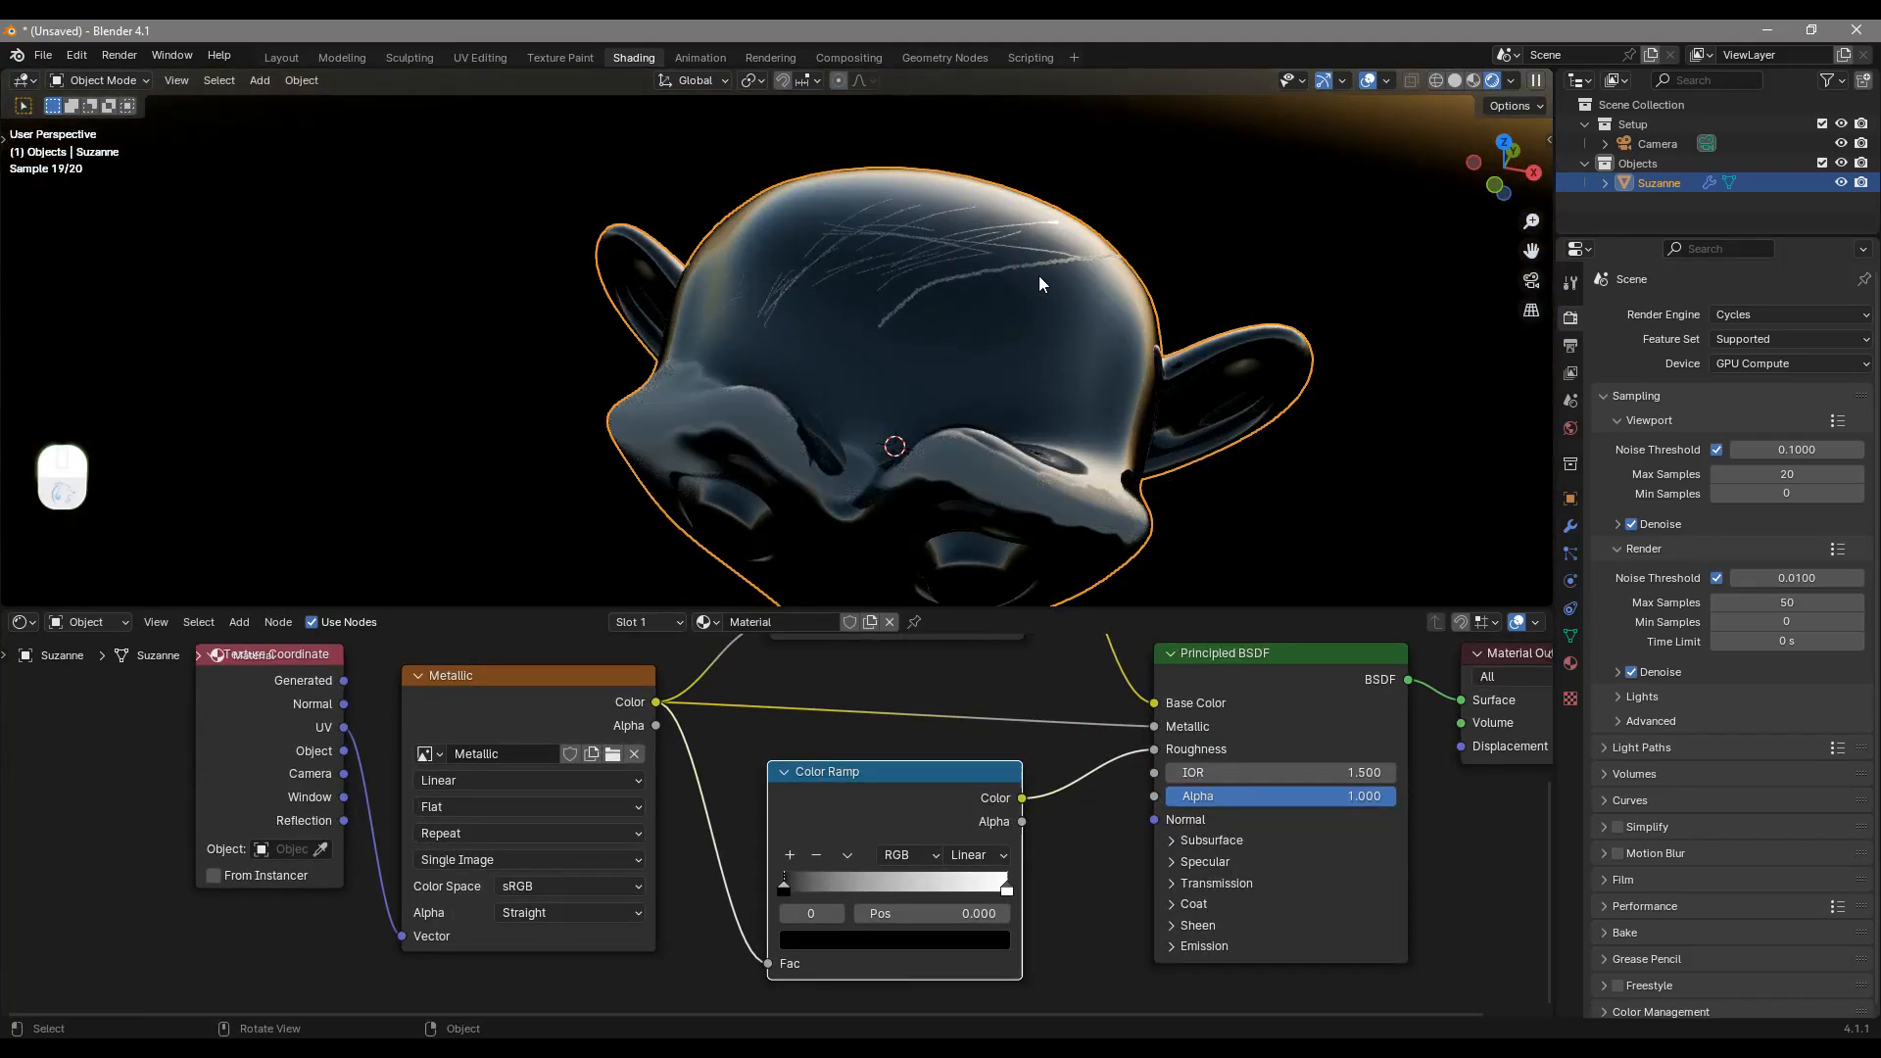
middle_click_drag(821, 272, 879, 413)
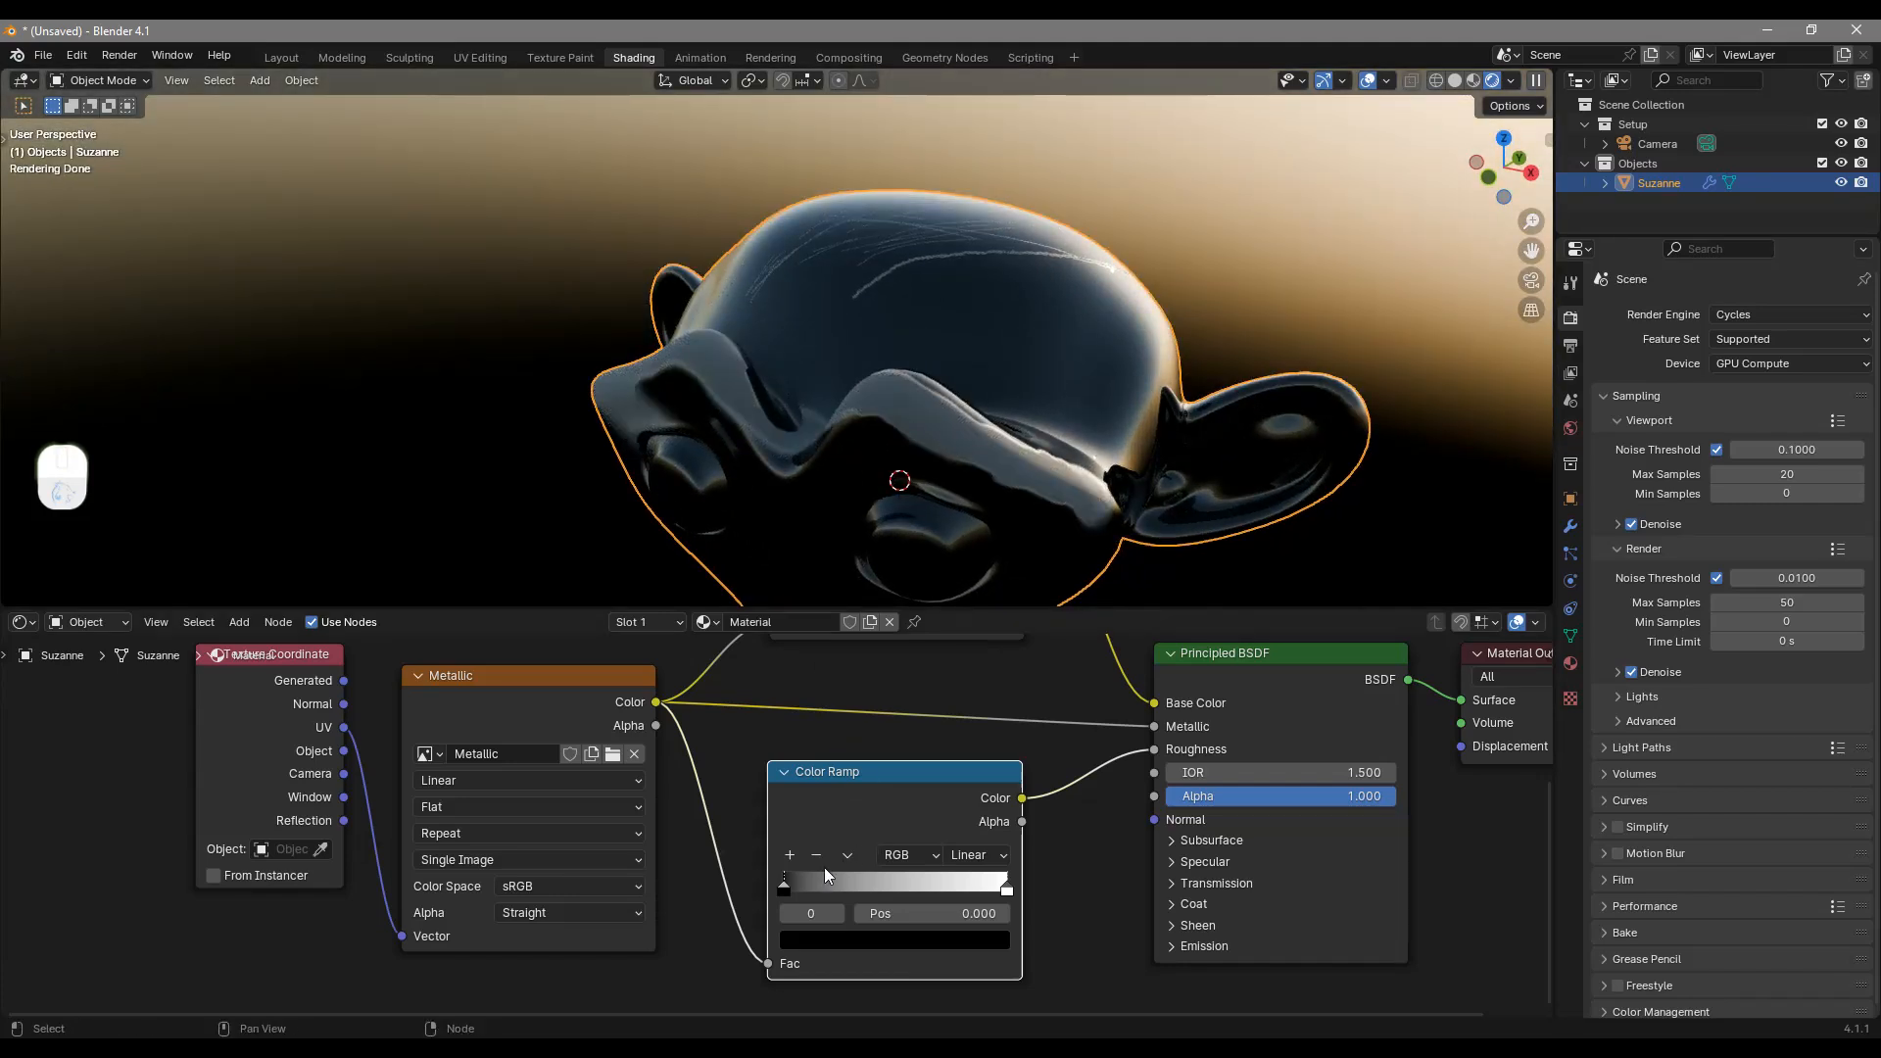
Step: Flip the roughness Color Ramp and inspect the shine on Suzanne's brows
left_click(848, 857)
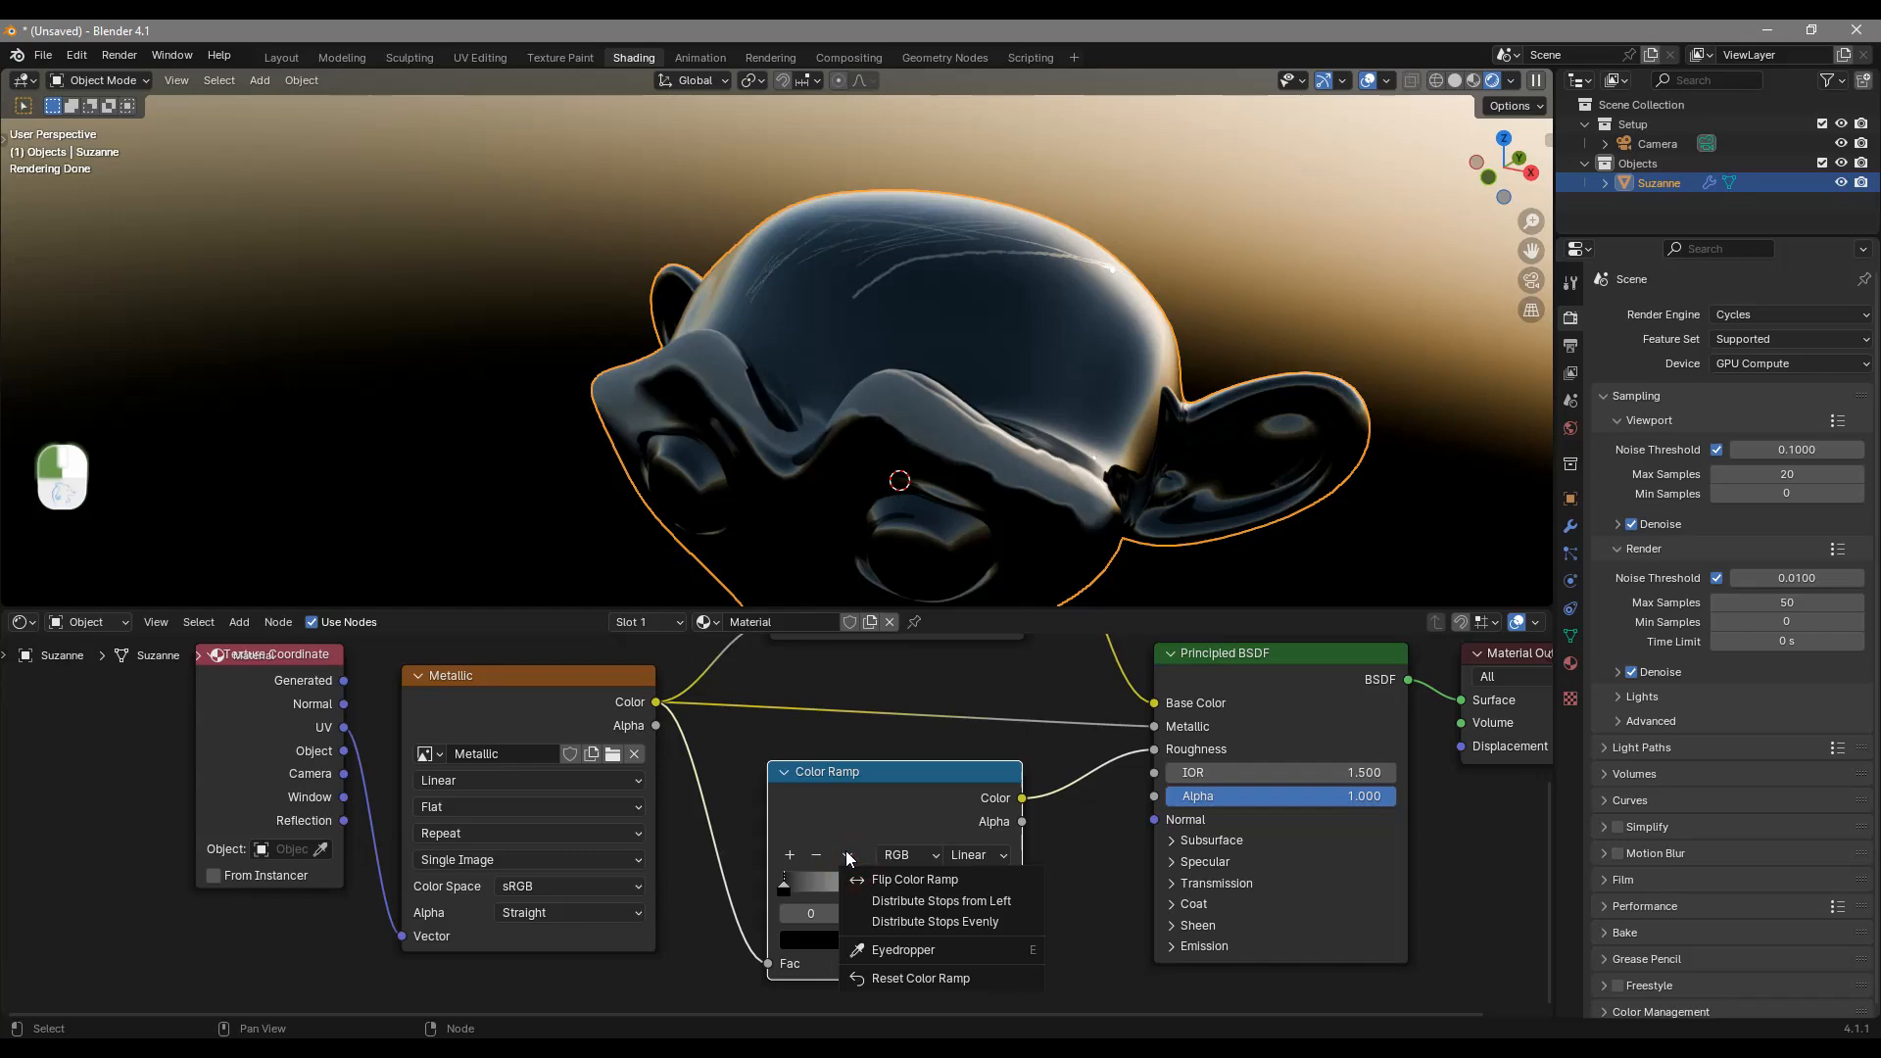
left_click(896, 879)
middle_click_drag(882, 422, 911, 330)
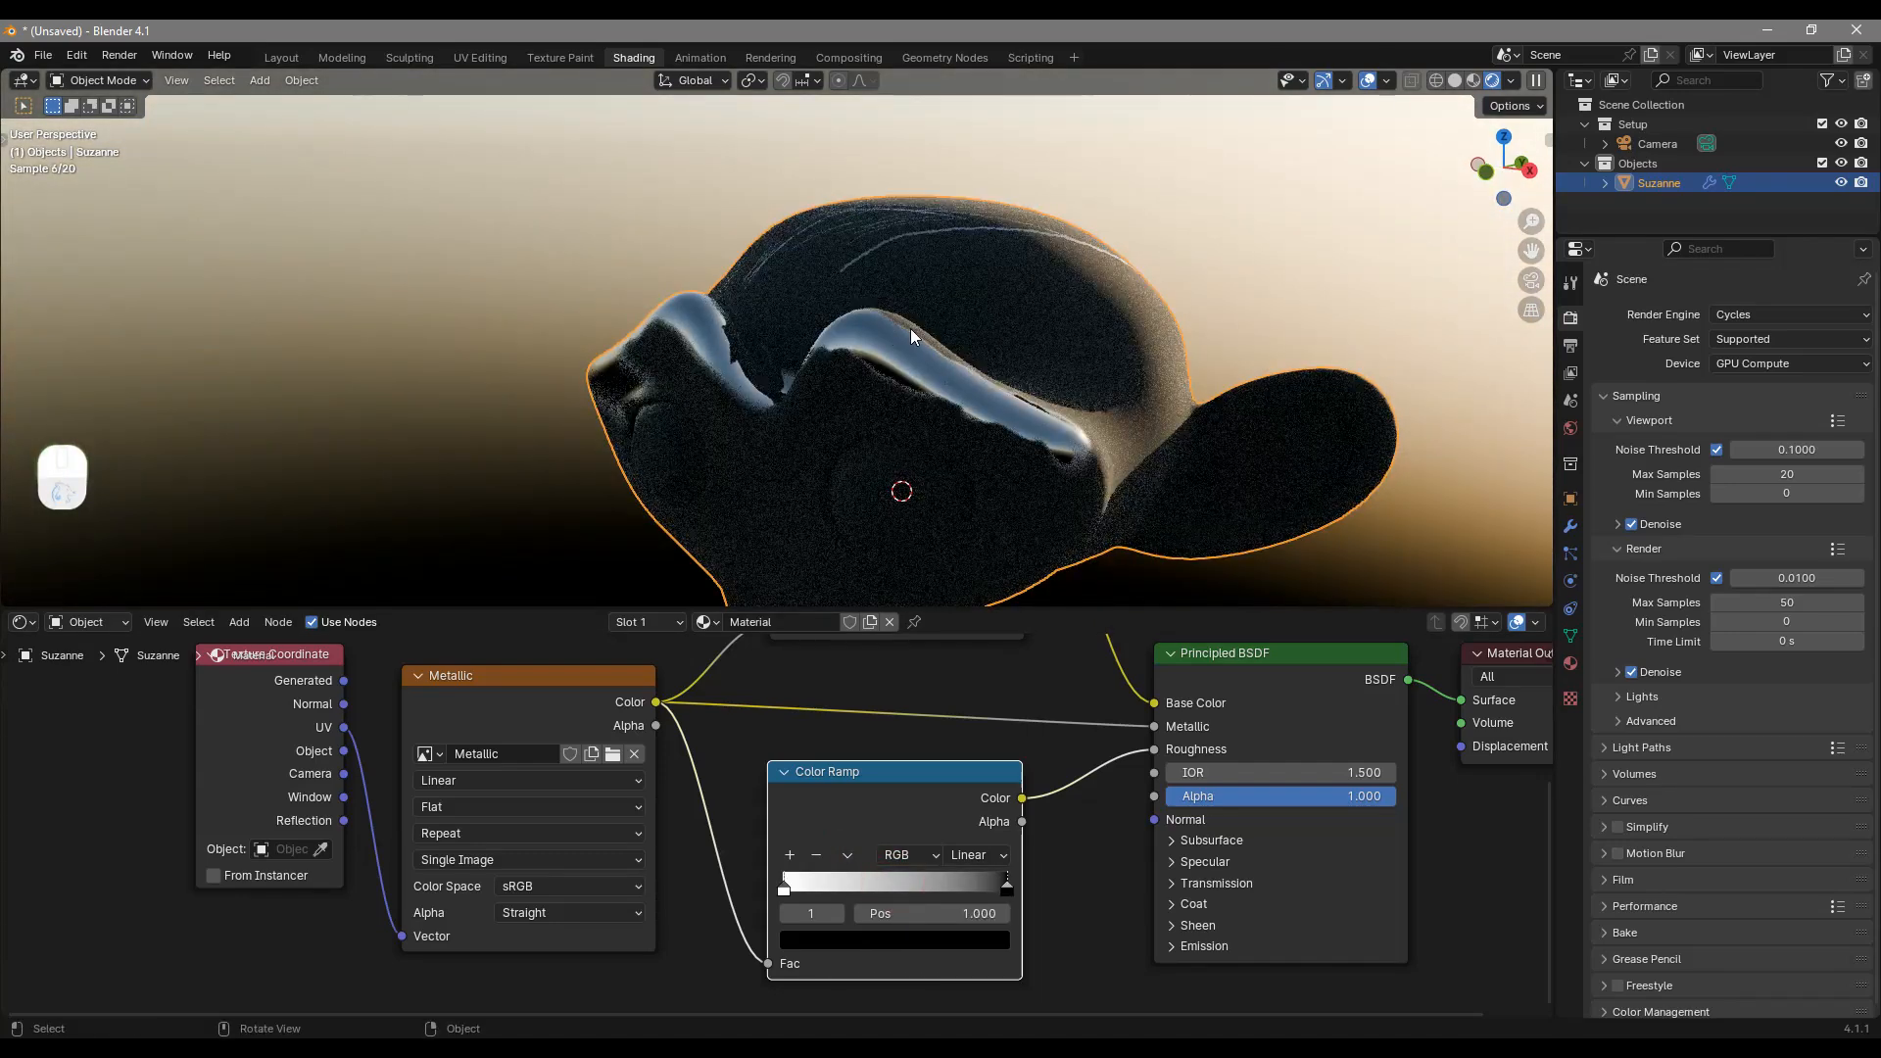
middle_click_drag(937, 843, 937, 846)
mouse_move(979, 515)
middle_mouse_down()
mouse_move(989, 534)
mouse_move(958, 533)
middle_mouse_up()
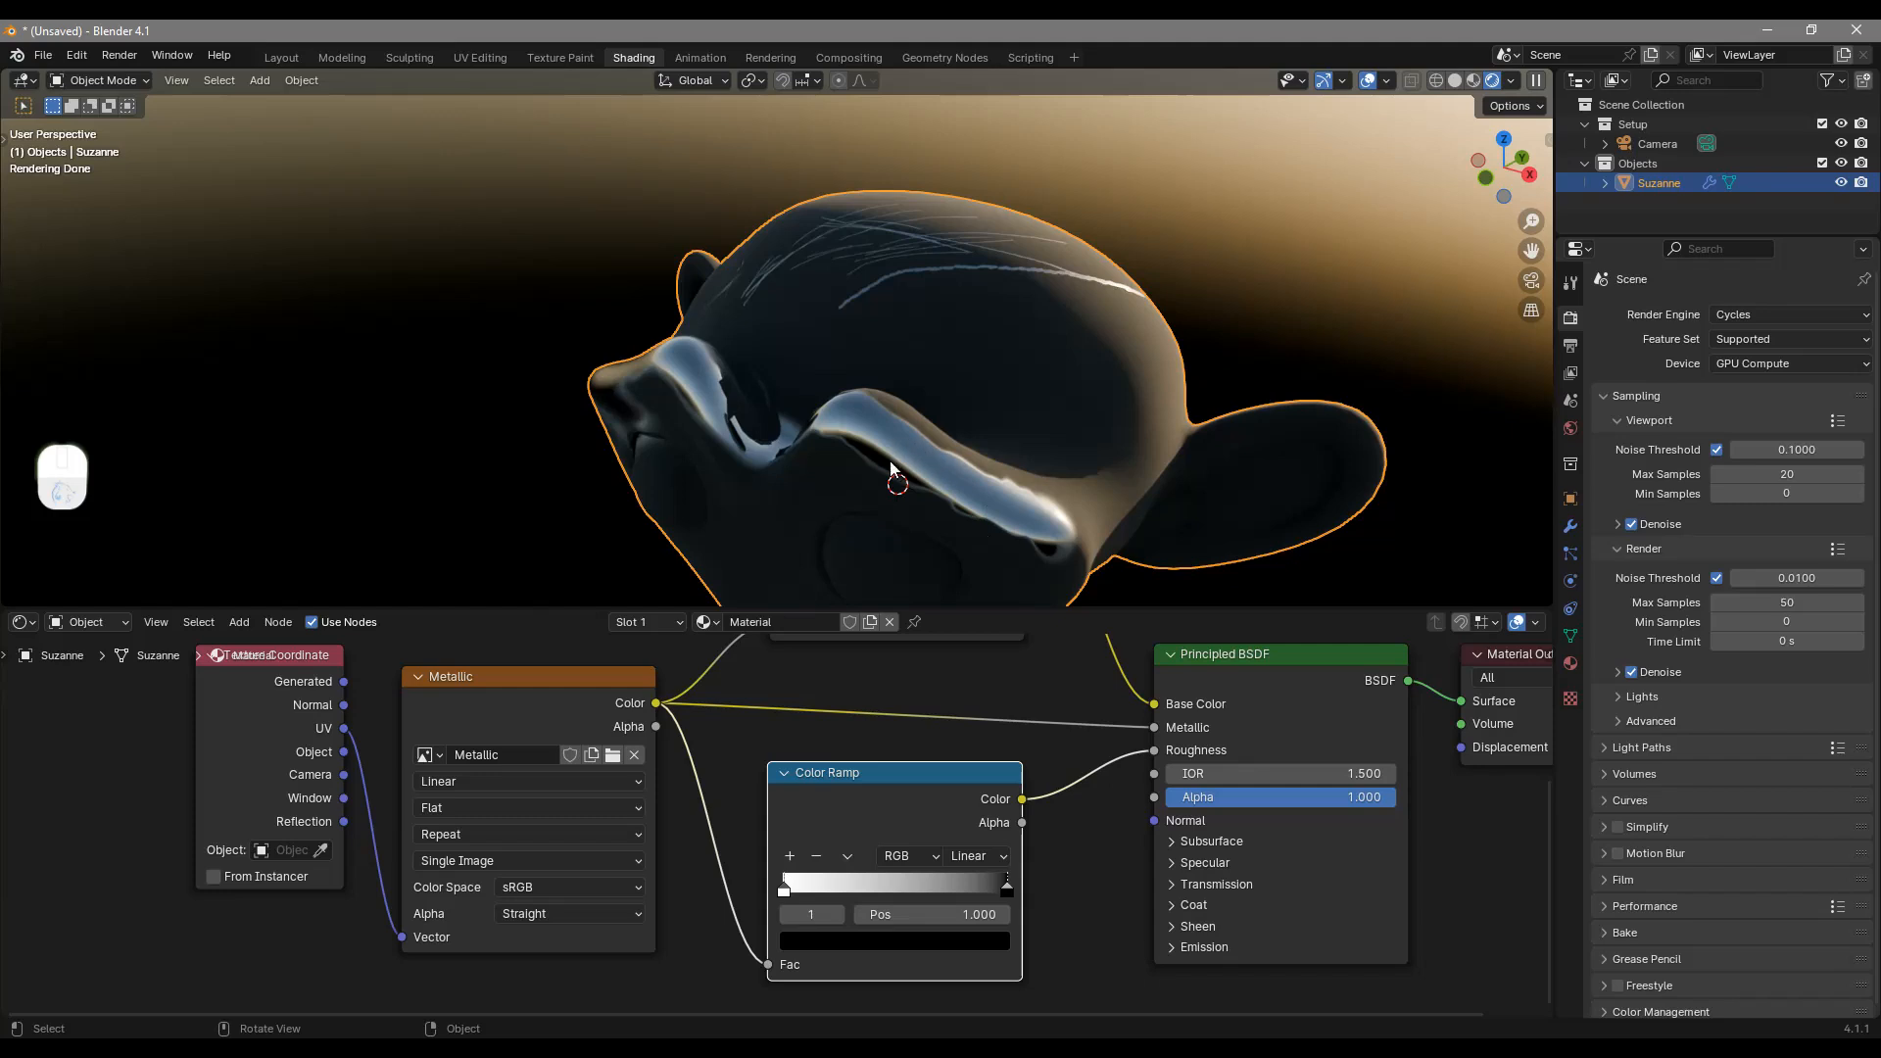
Step: Set the roughness ramp's black stop to a grey of value 0.366 and its white stop to a light grey
left_click(986, 942)
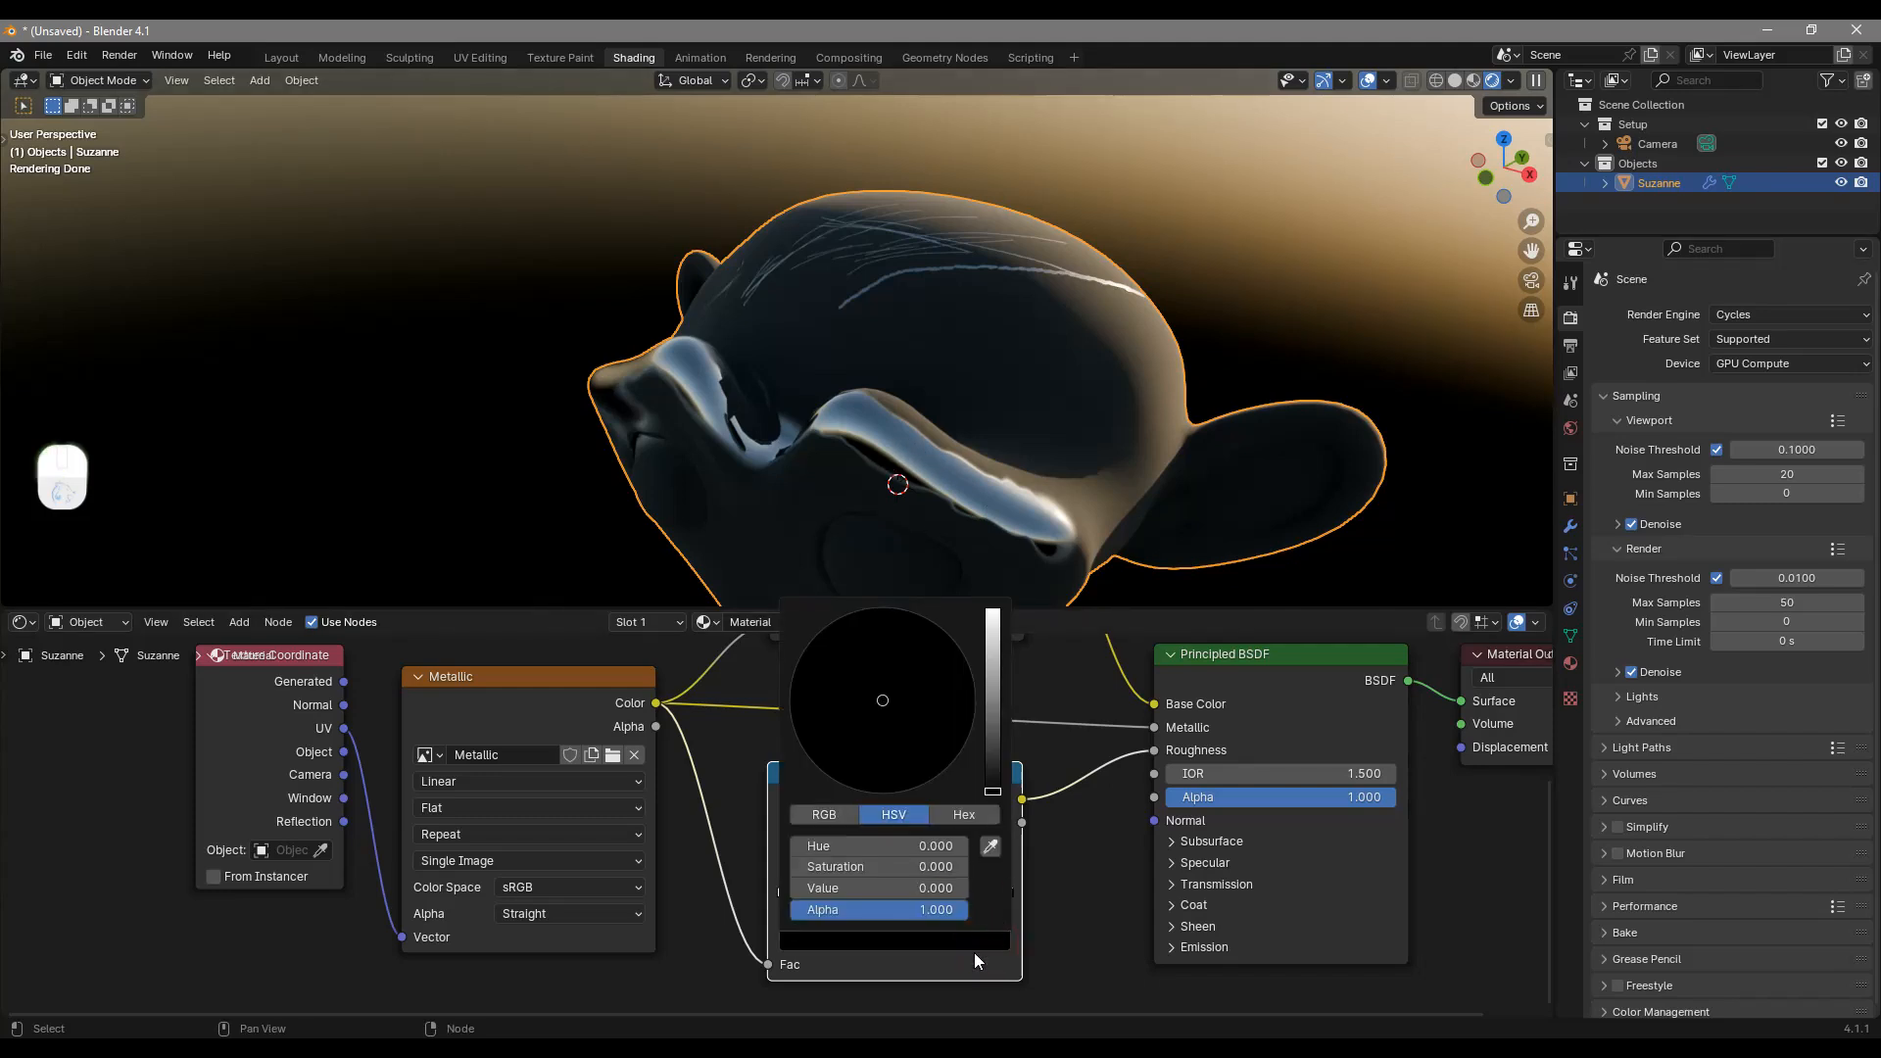
left_click_drag(985, 746, 993, 675)
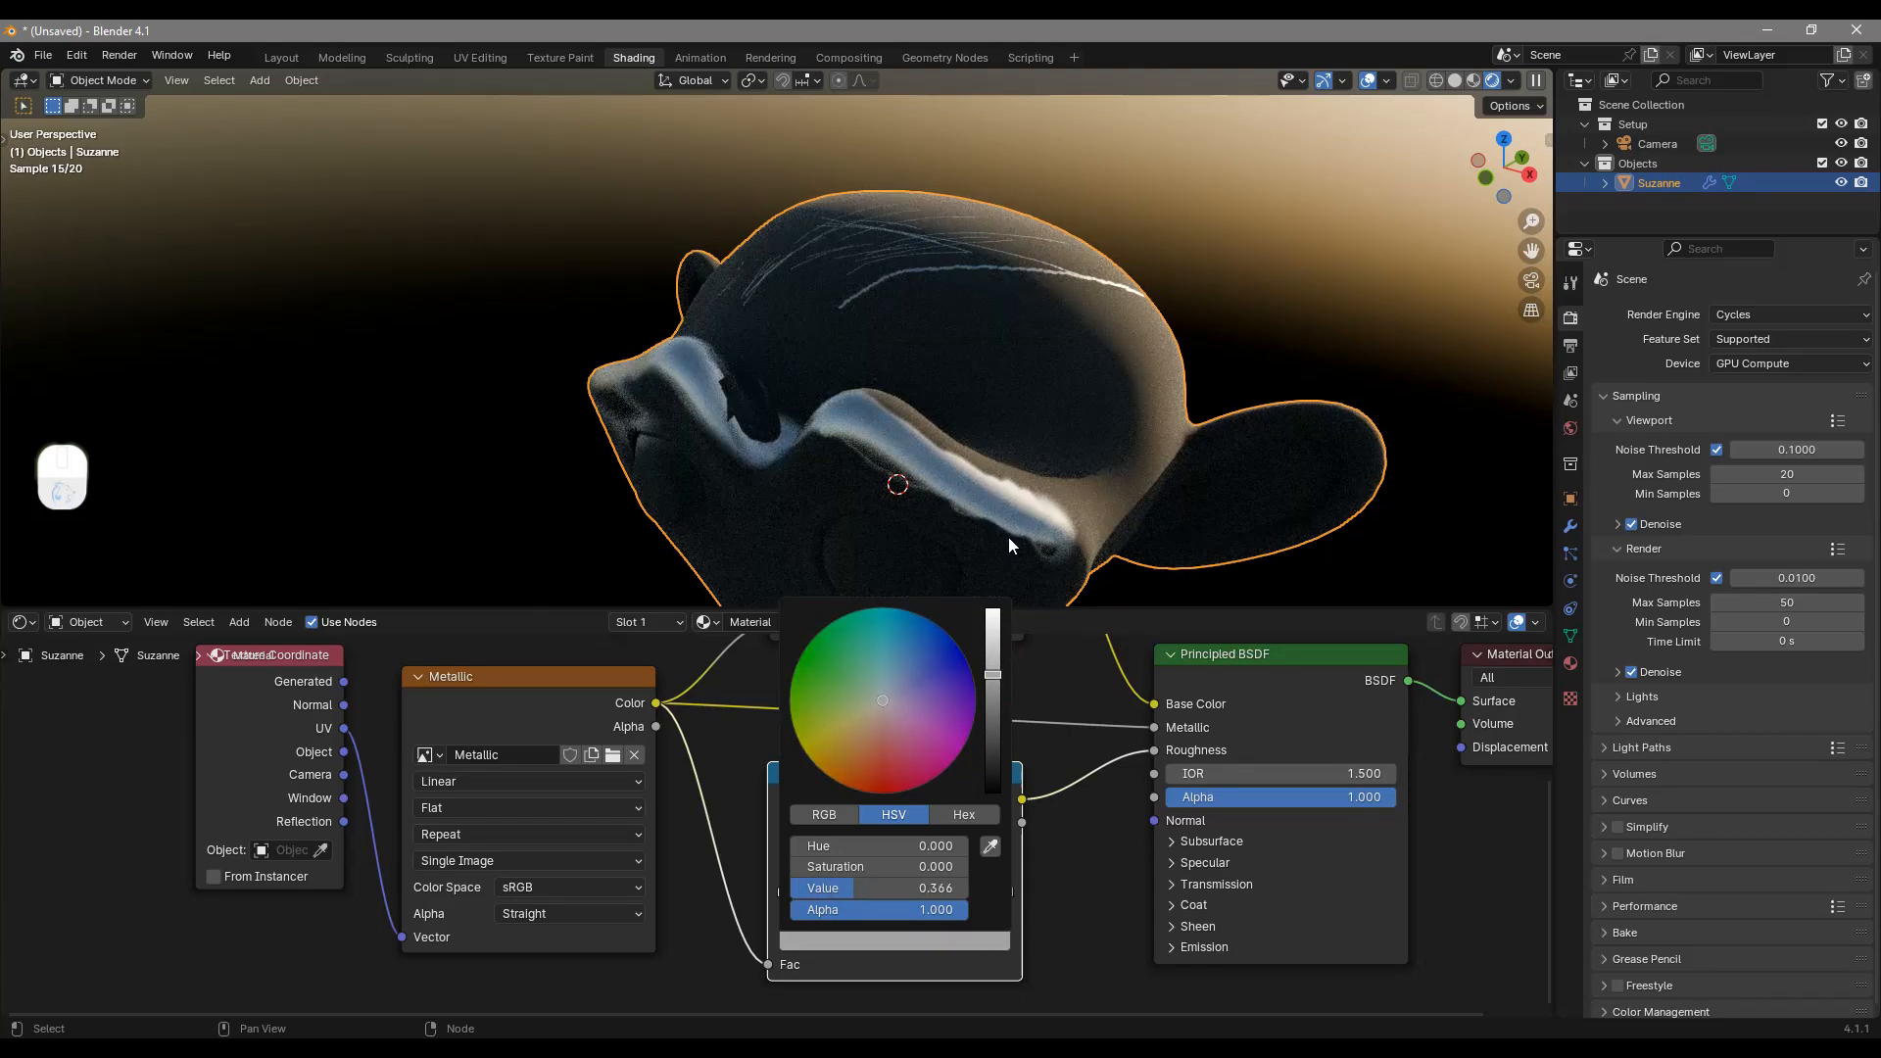
left_click(781, 889)
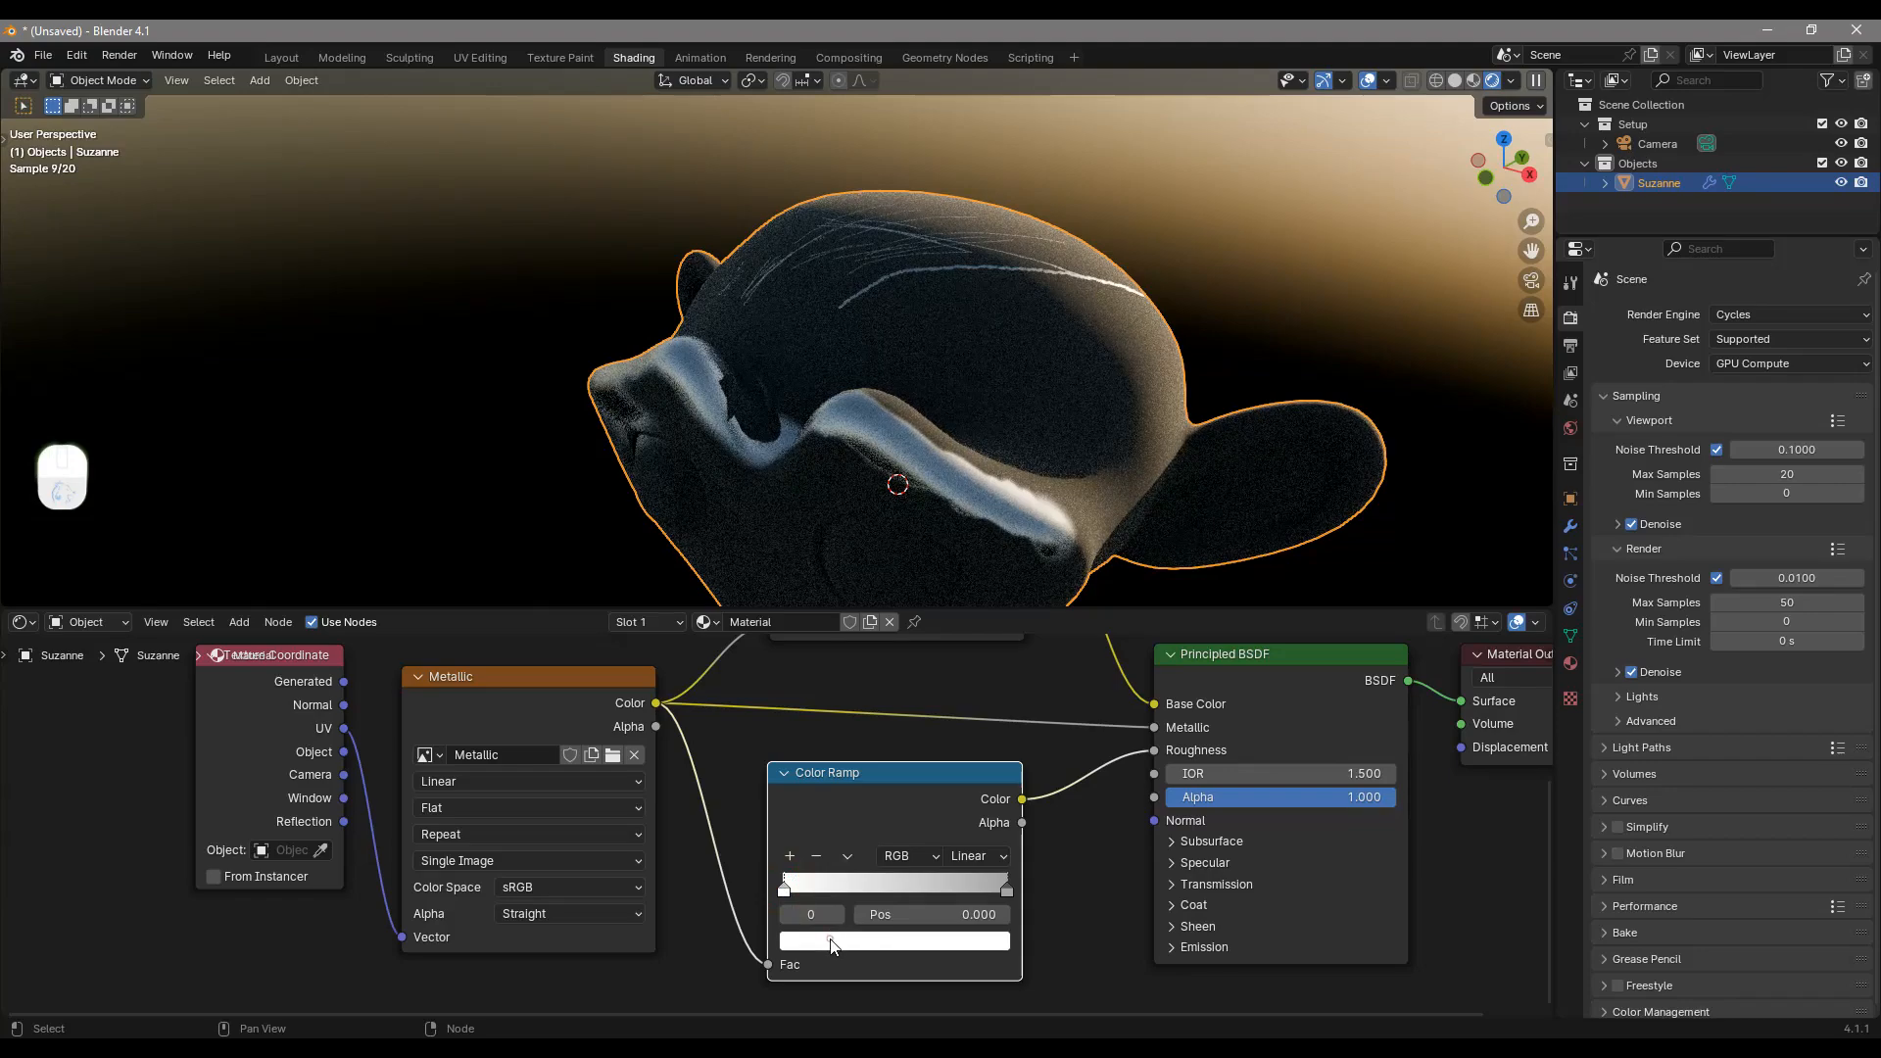
left_click(834, 941)
left_click_drag(993, 609, 992, 671)
middle_click_drag(1031, 519, 968, 392)
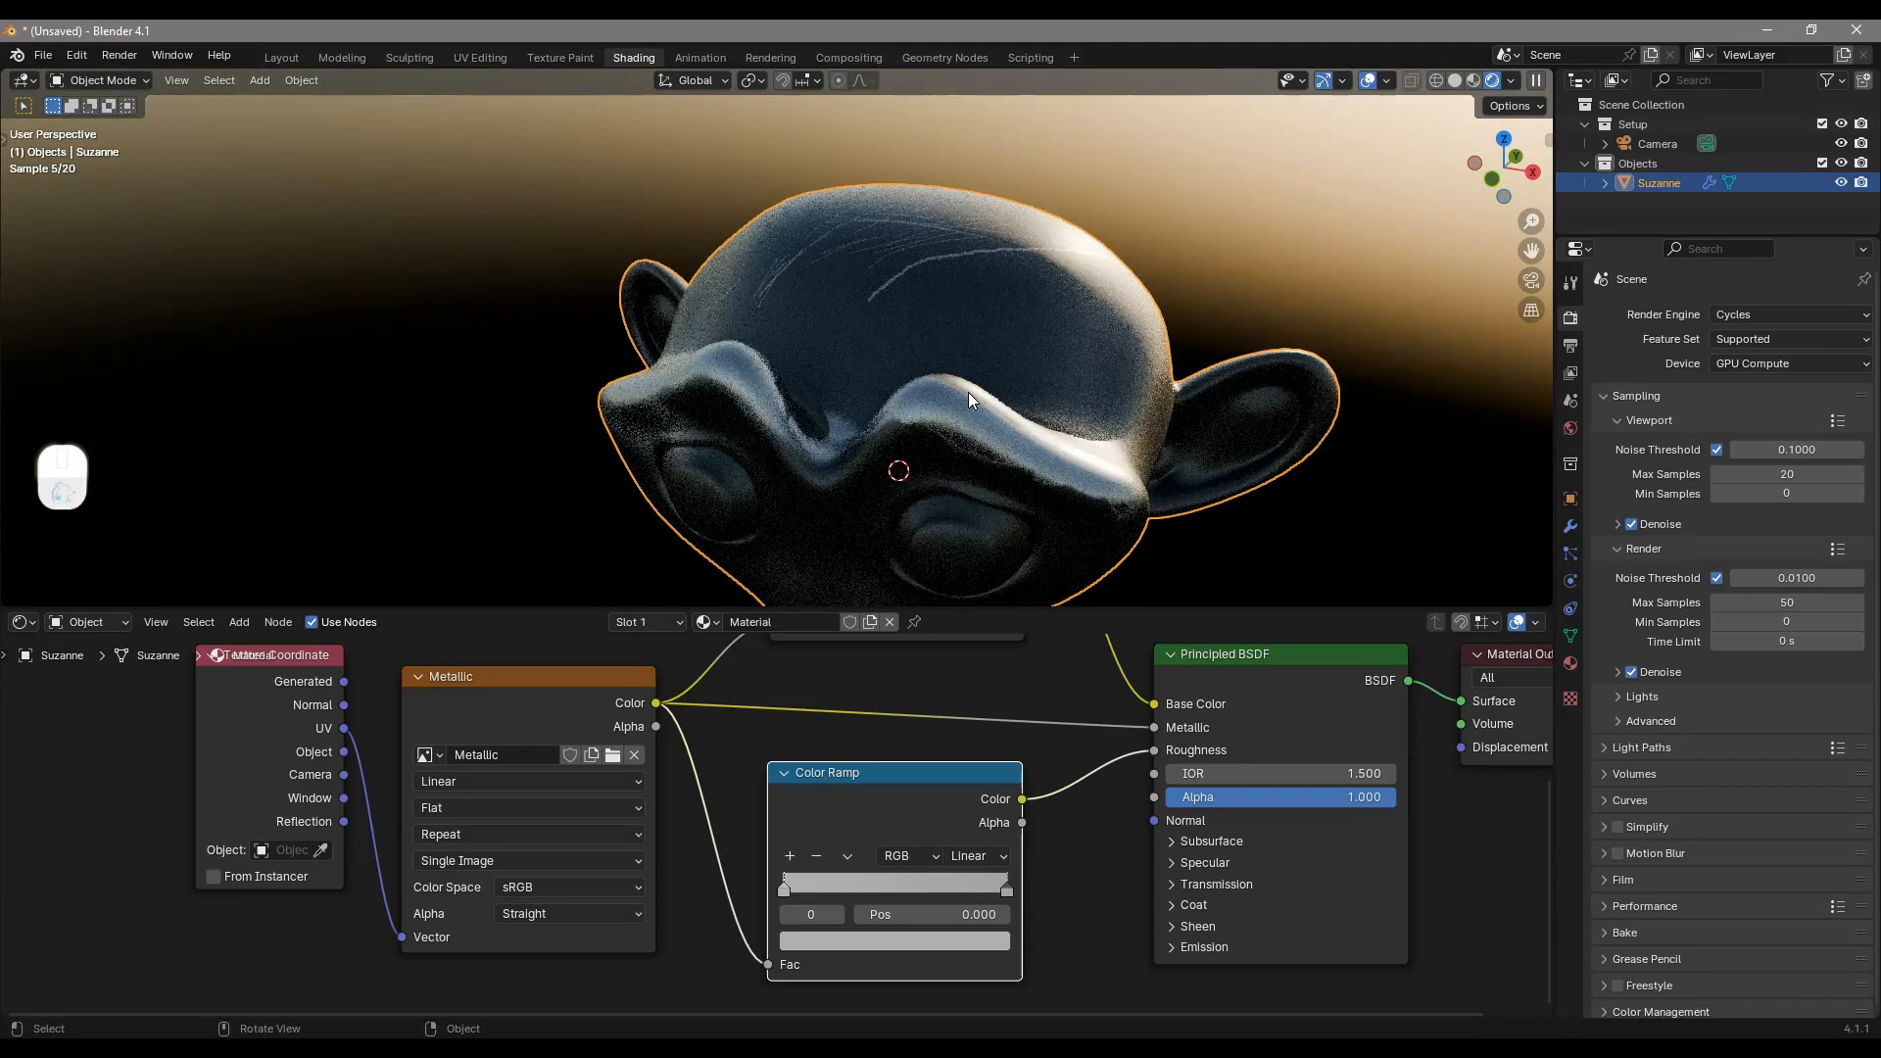
Step: Recolor the base color ramp's black stop to a dark blue, hue about 0.61, and inspect the brows up close
middle_click_drag(854, 653, 878, 827)
middle_click_drag(1036, 398, 1076, 412)
left_click(812, 724)
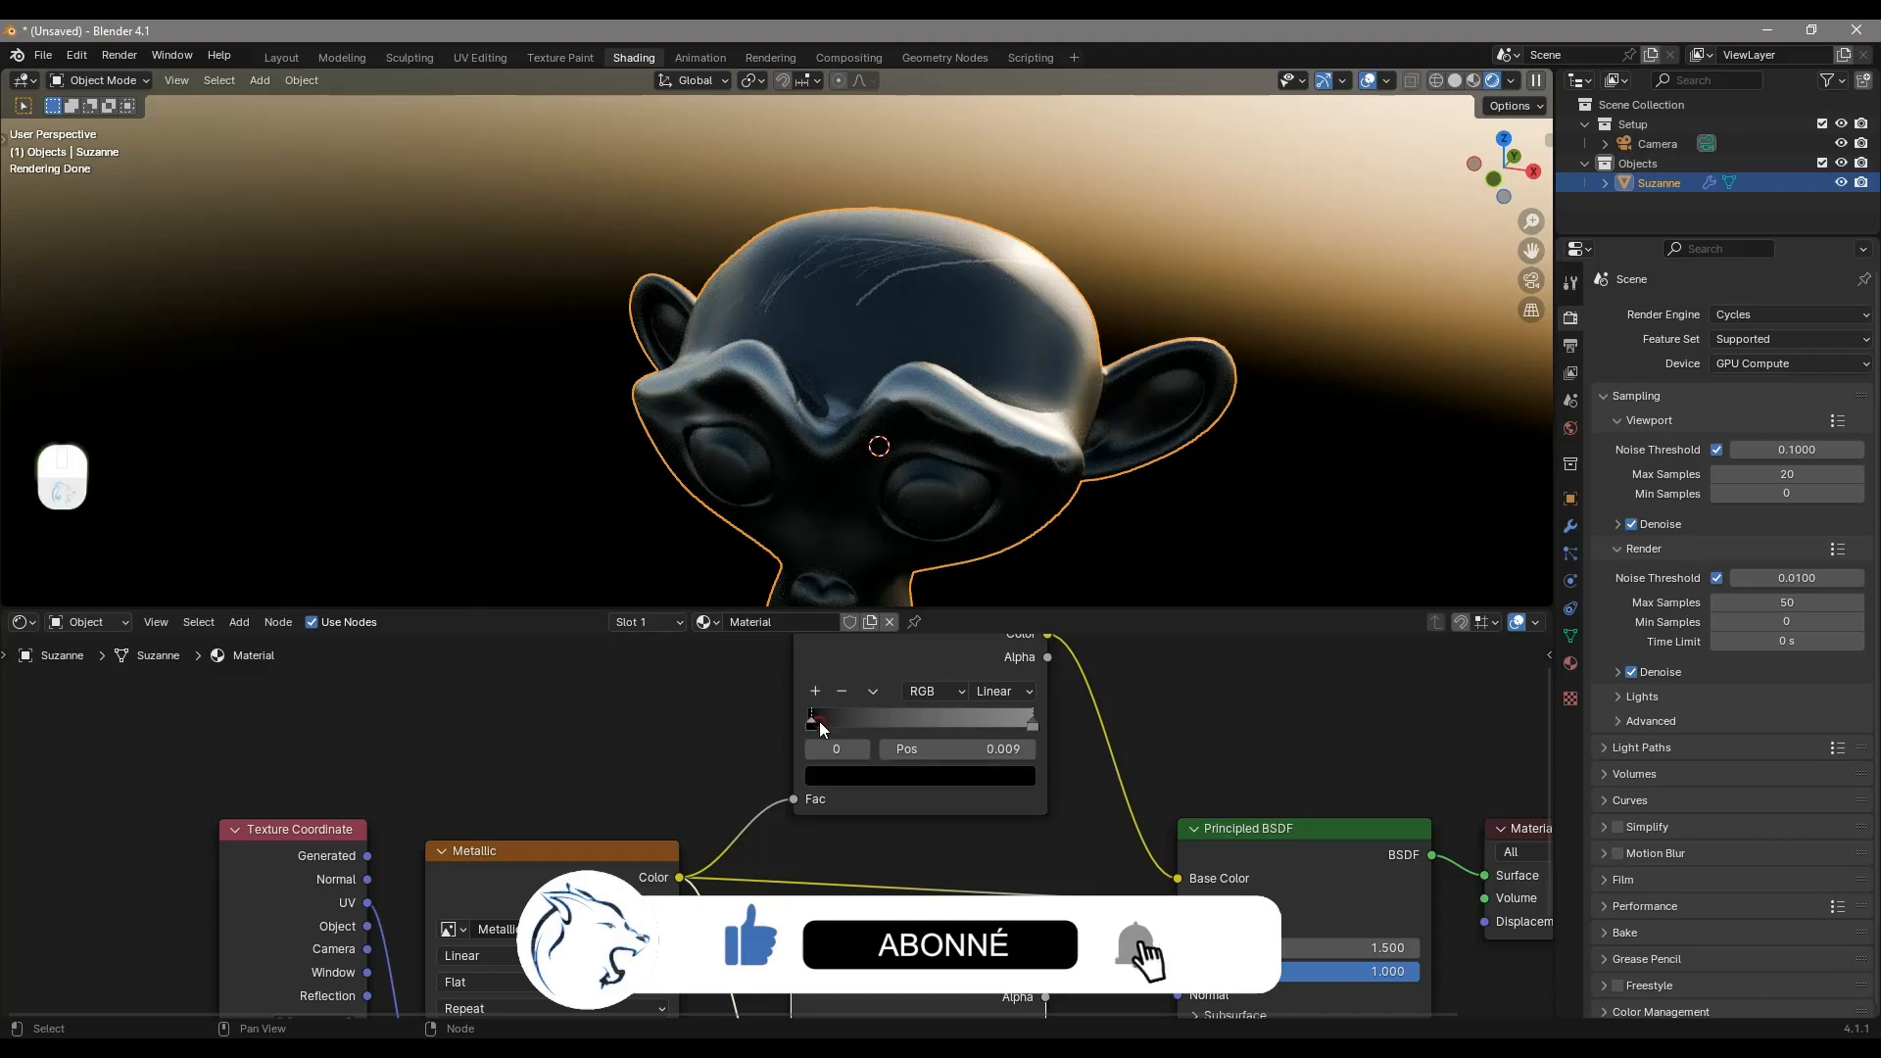
left_click(854, 780)
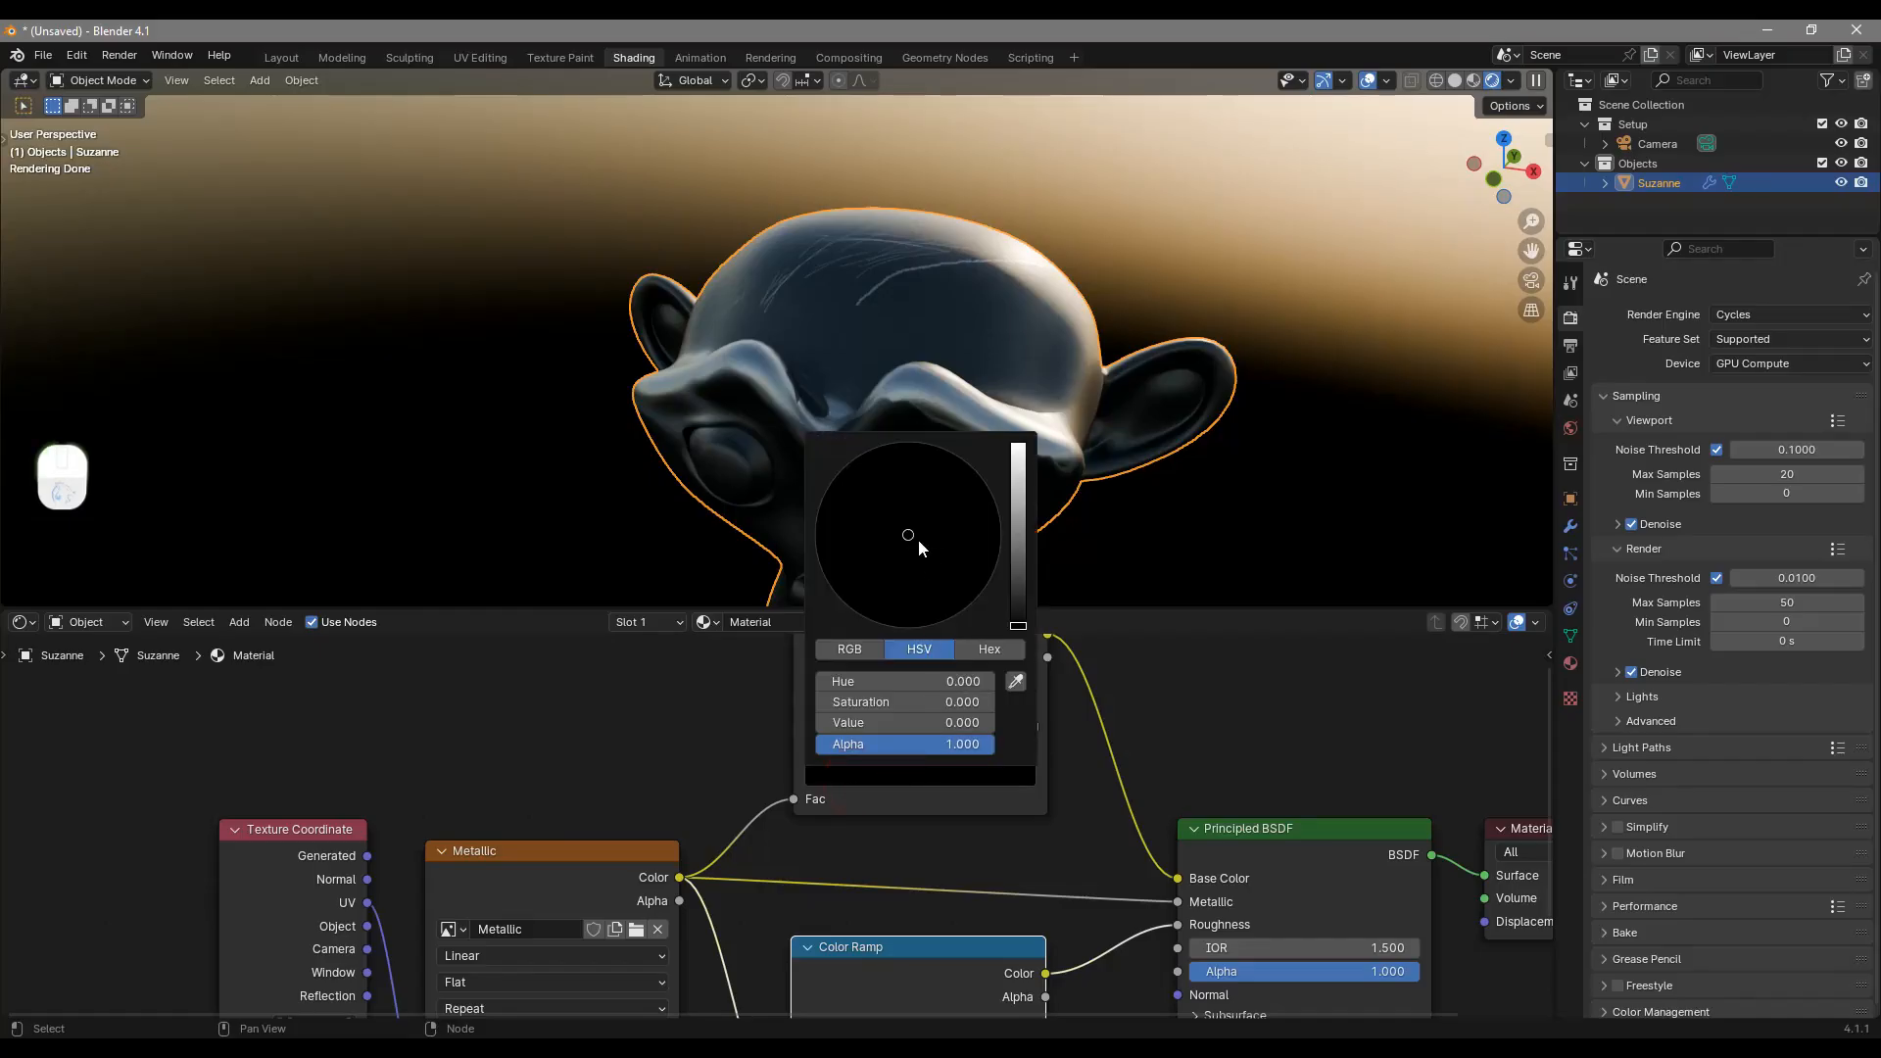
scroll(868, 580, "up", 5)
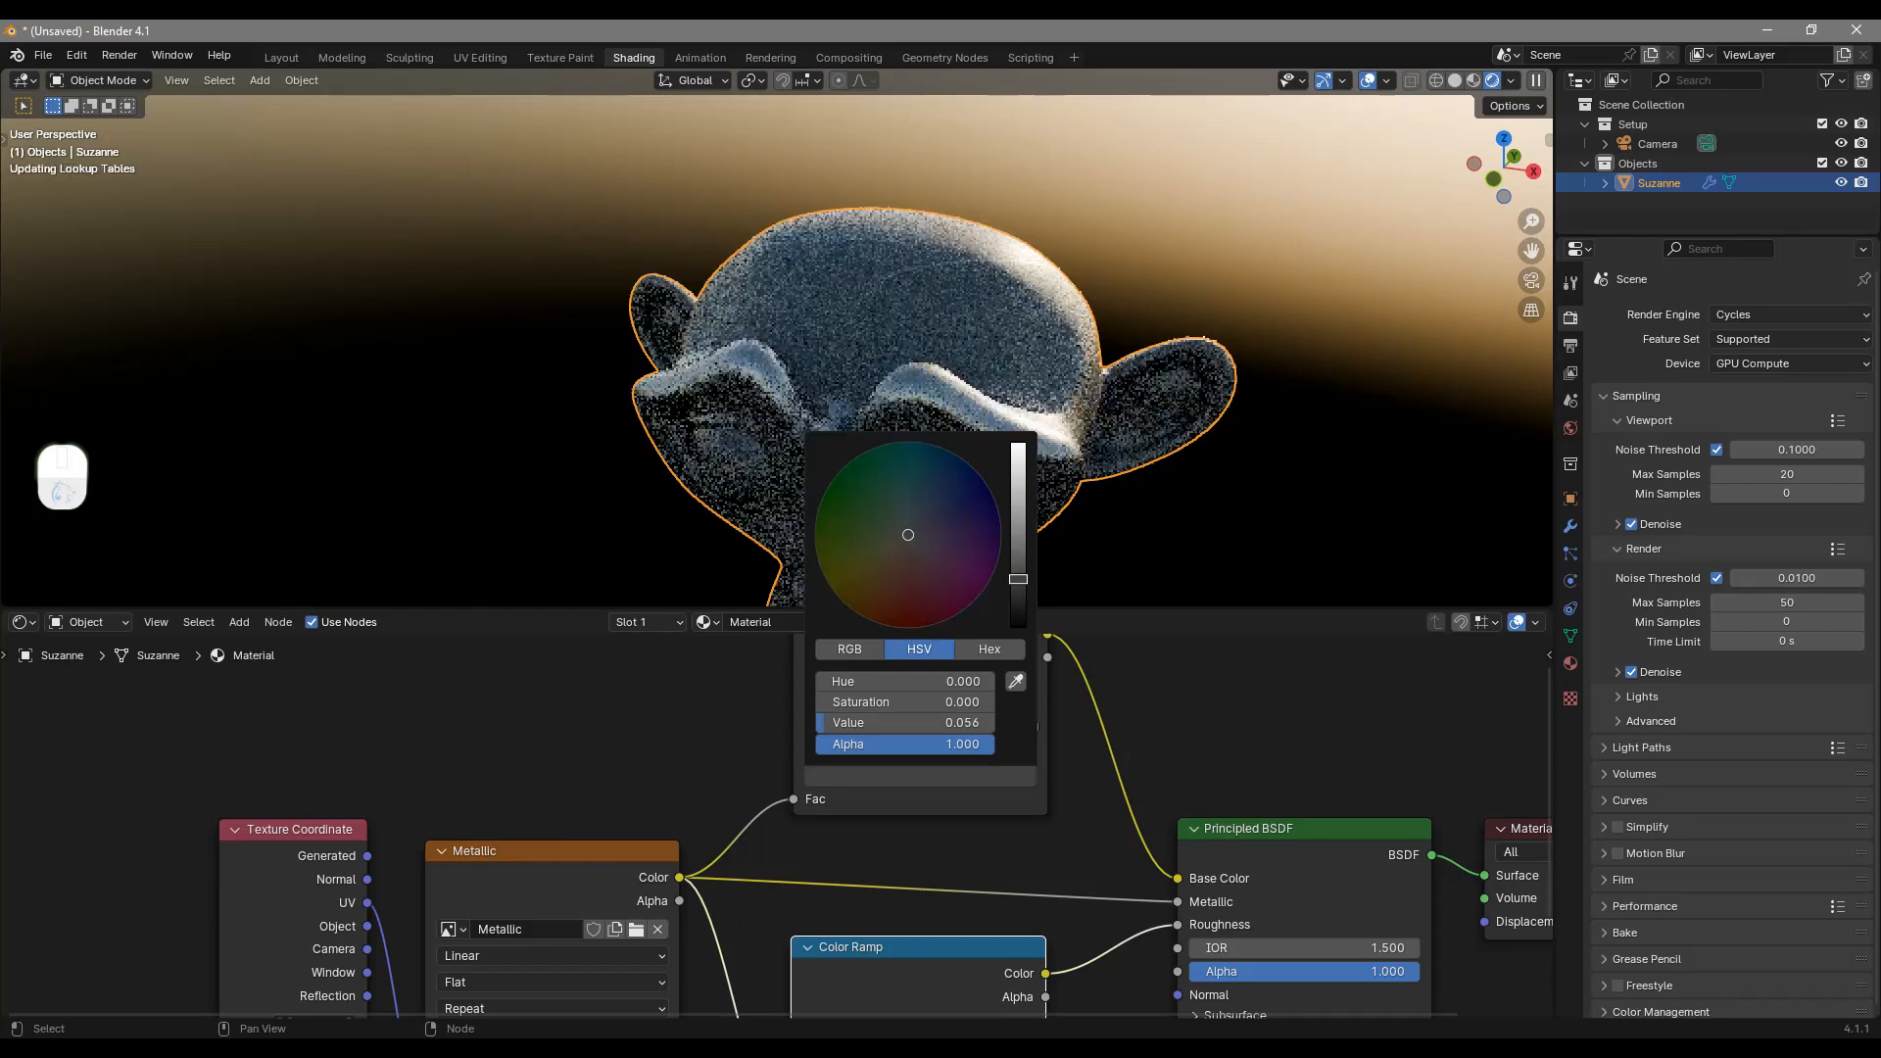
left_click_drag(884, 564, 904, 605)
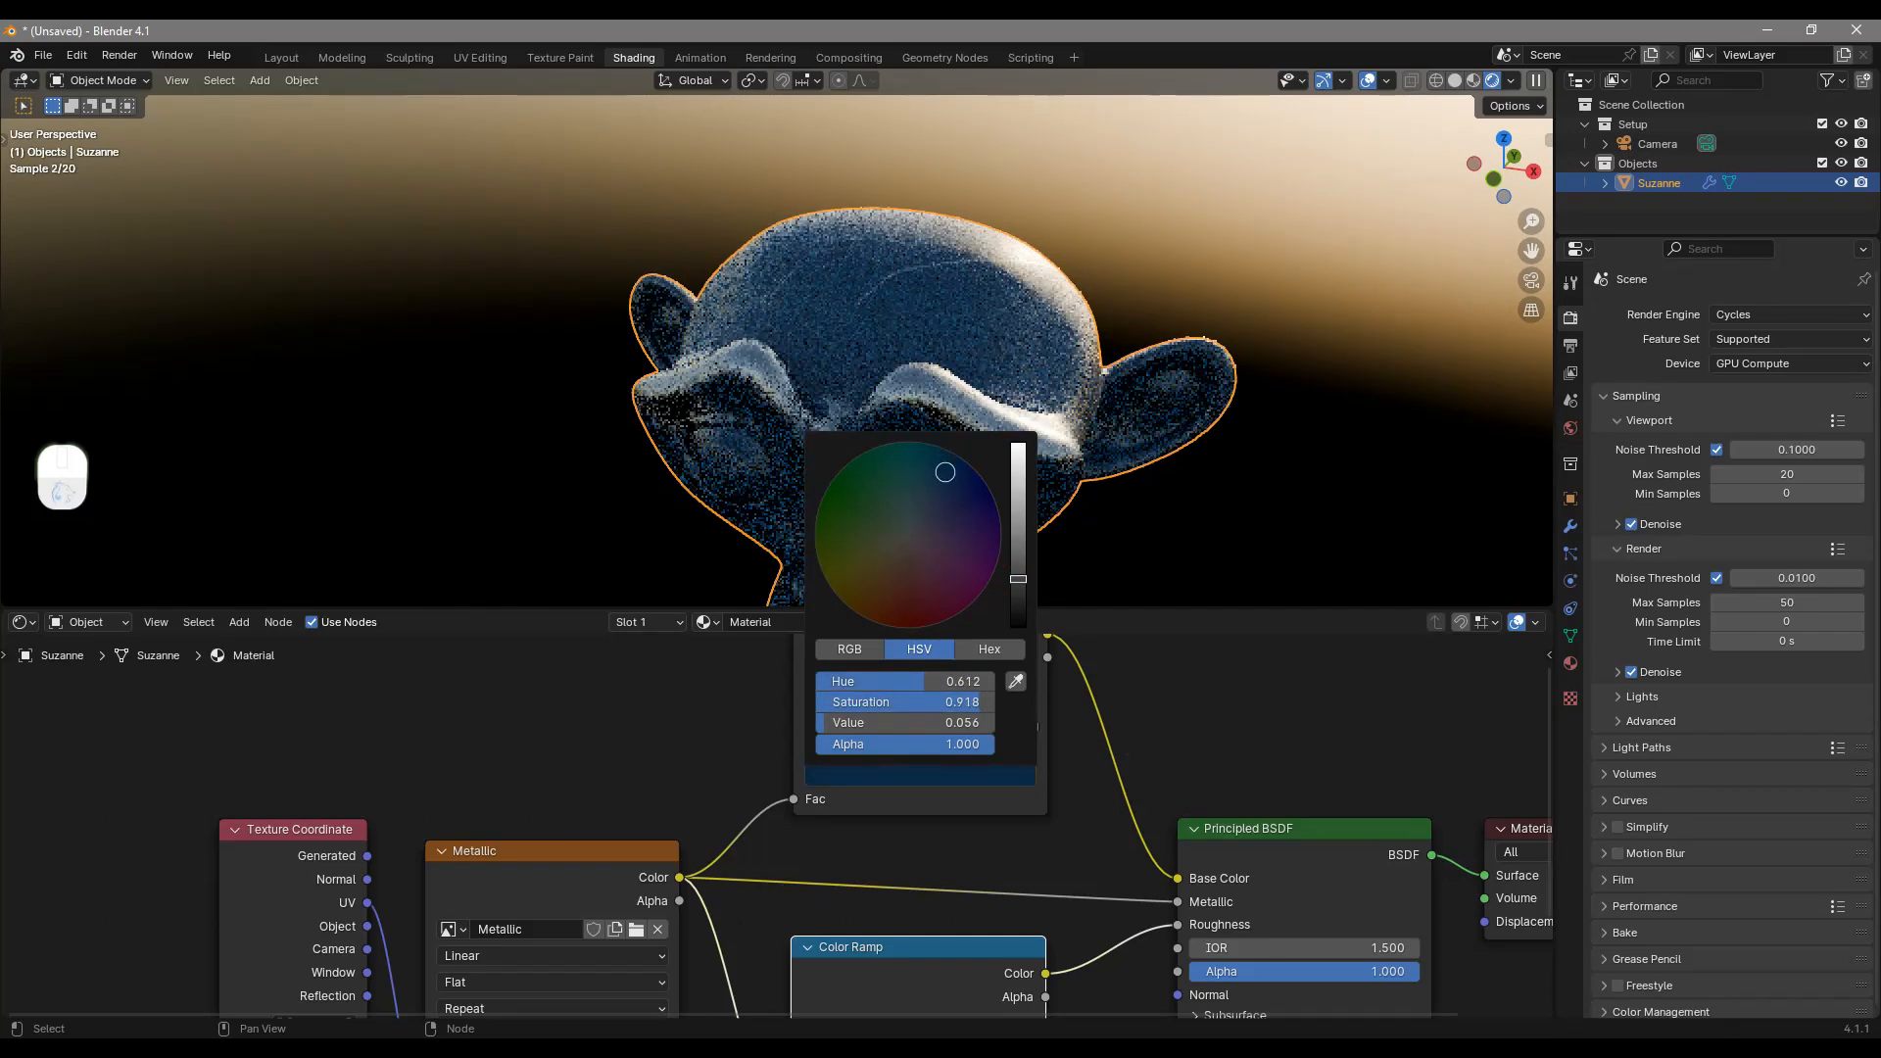
middle_click_drag(1254, 473, 1172, 449)
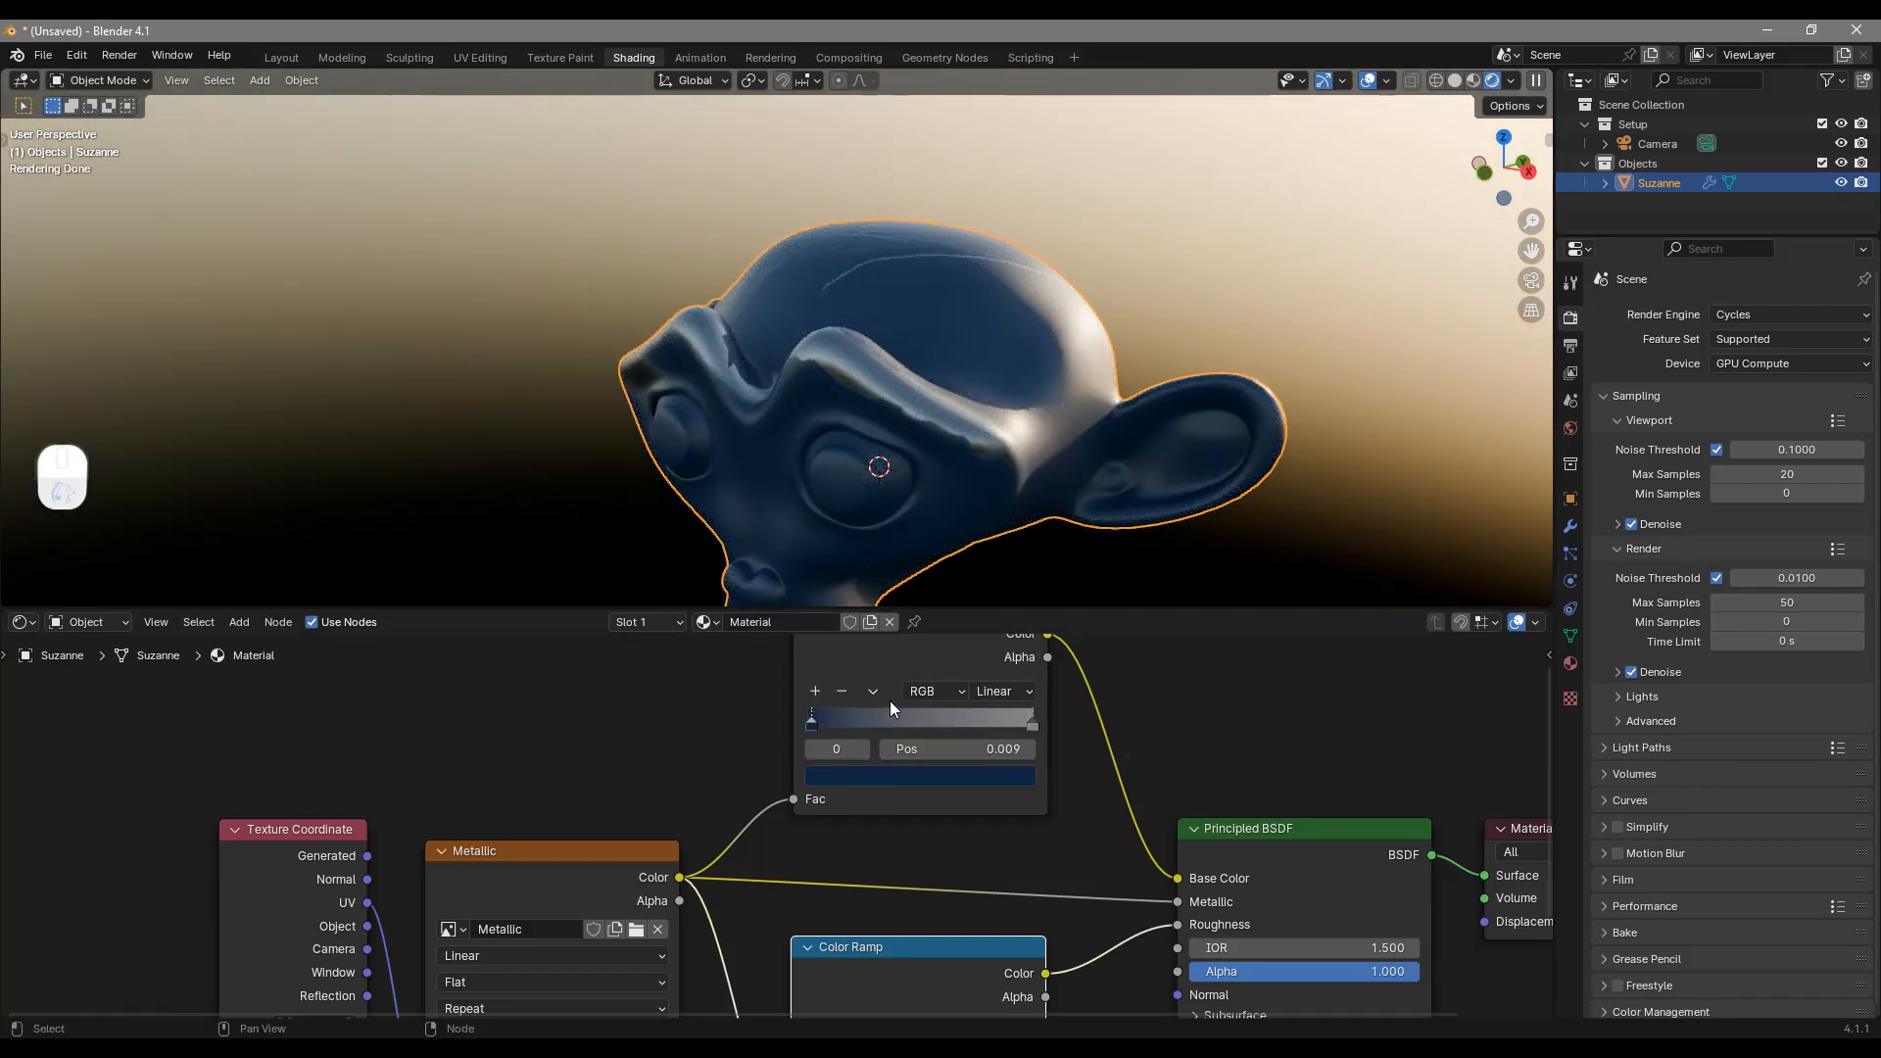
middle_click_drag(1011, 517, 1030, 568)
scroll(933, 642, "up", 2)
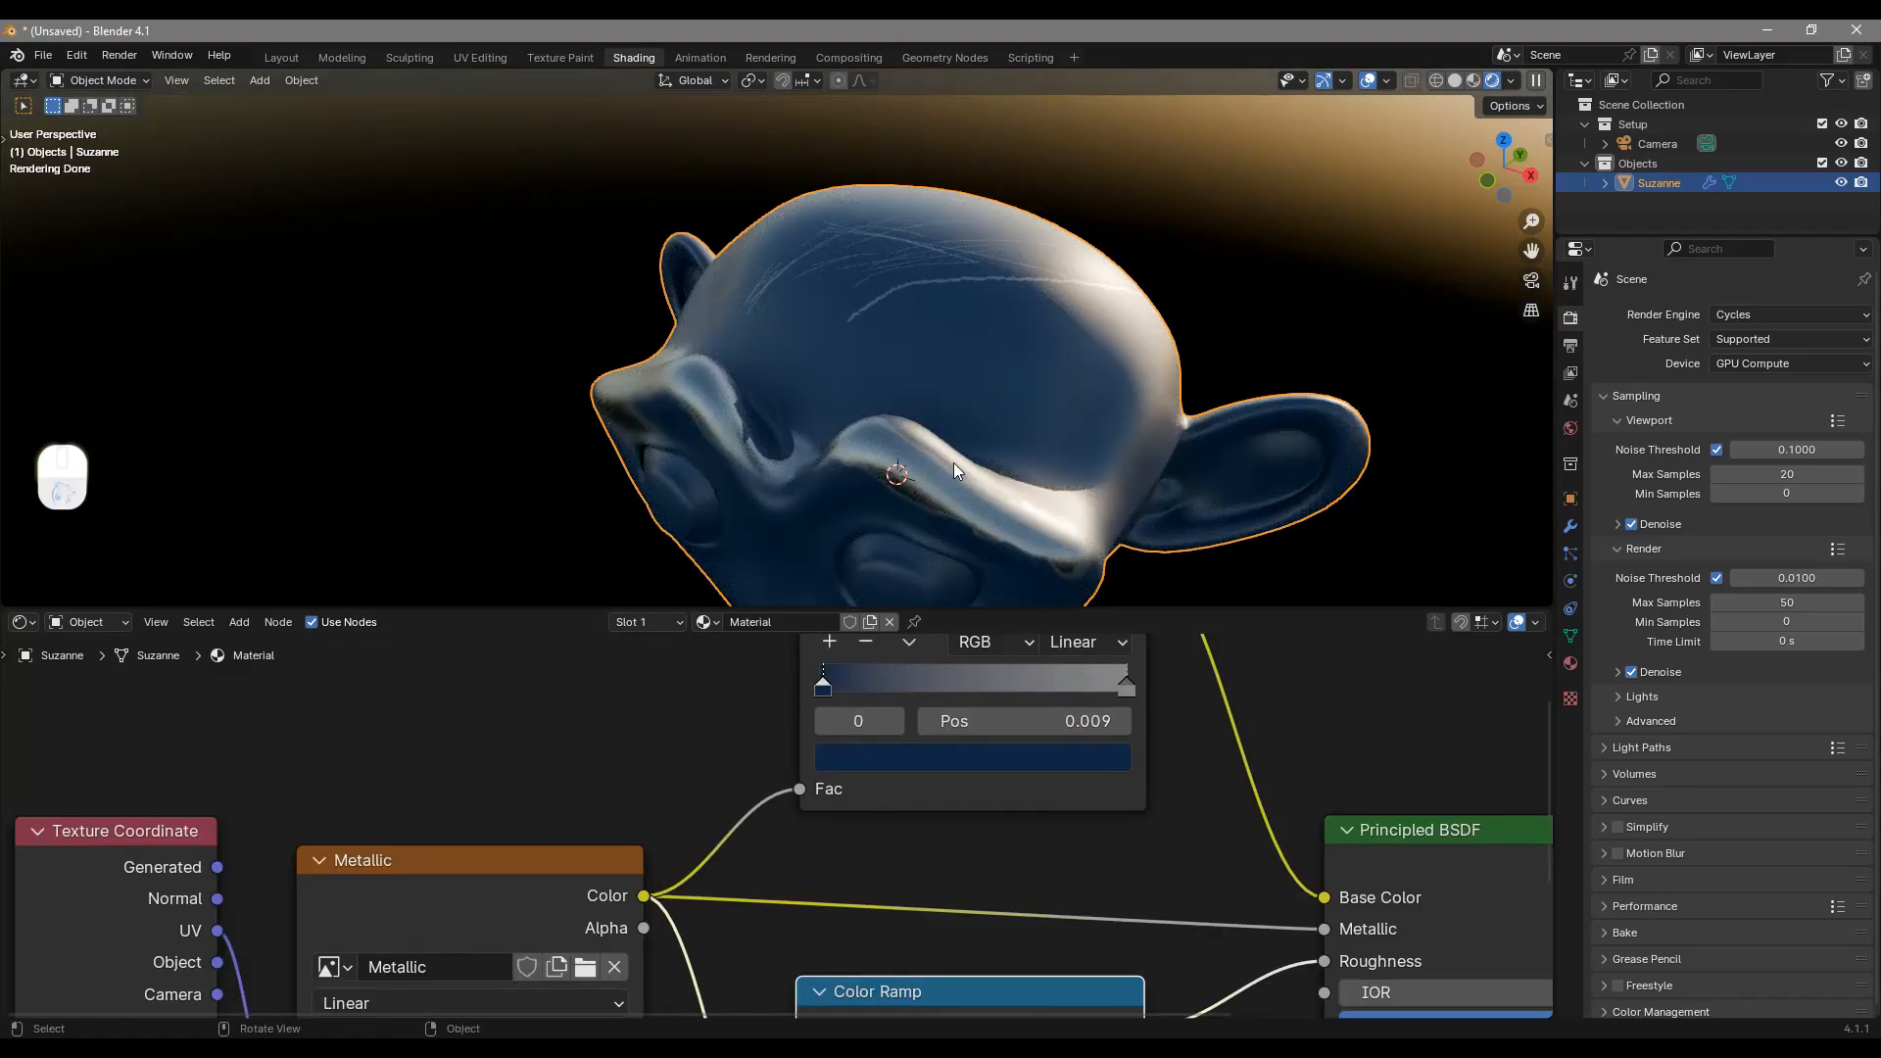
scroll(940, 473, "up", 3)
middle_click_drag(929, 490, 835, 325, "shift")
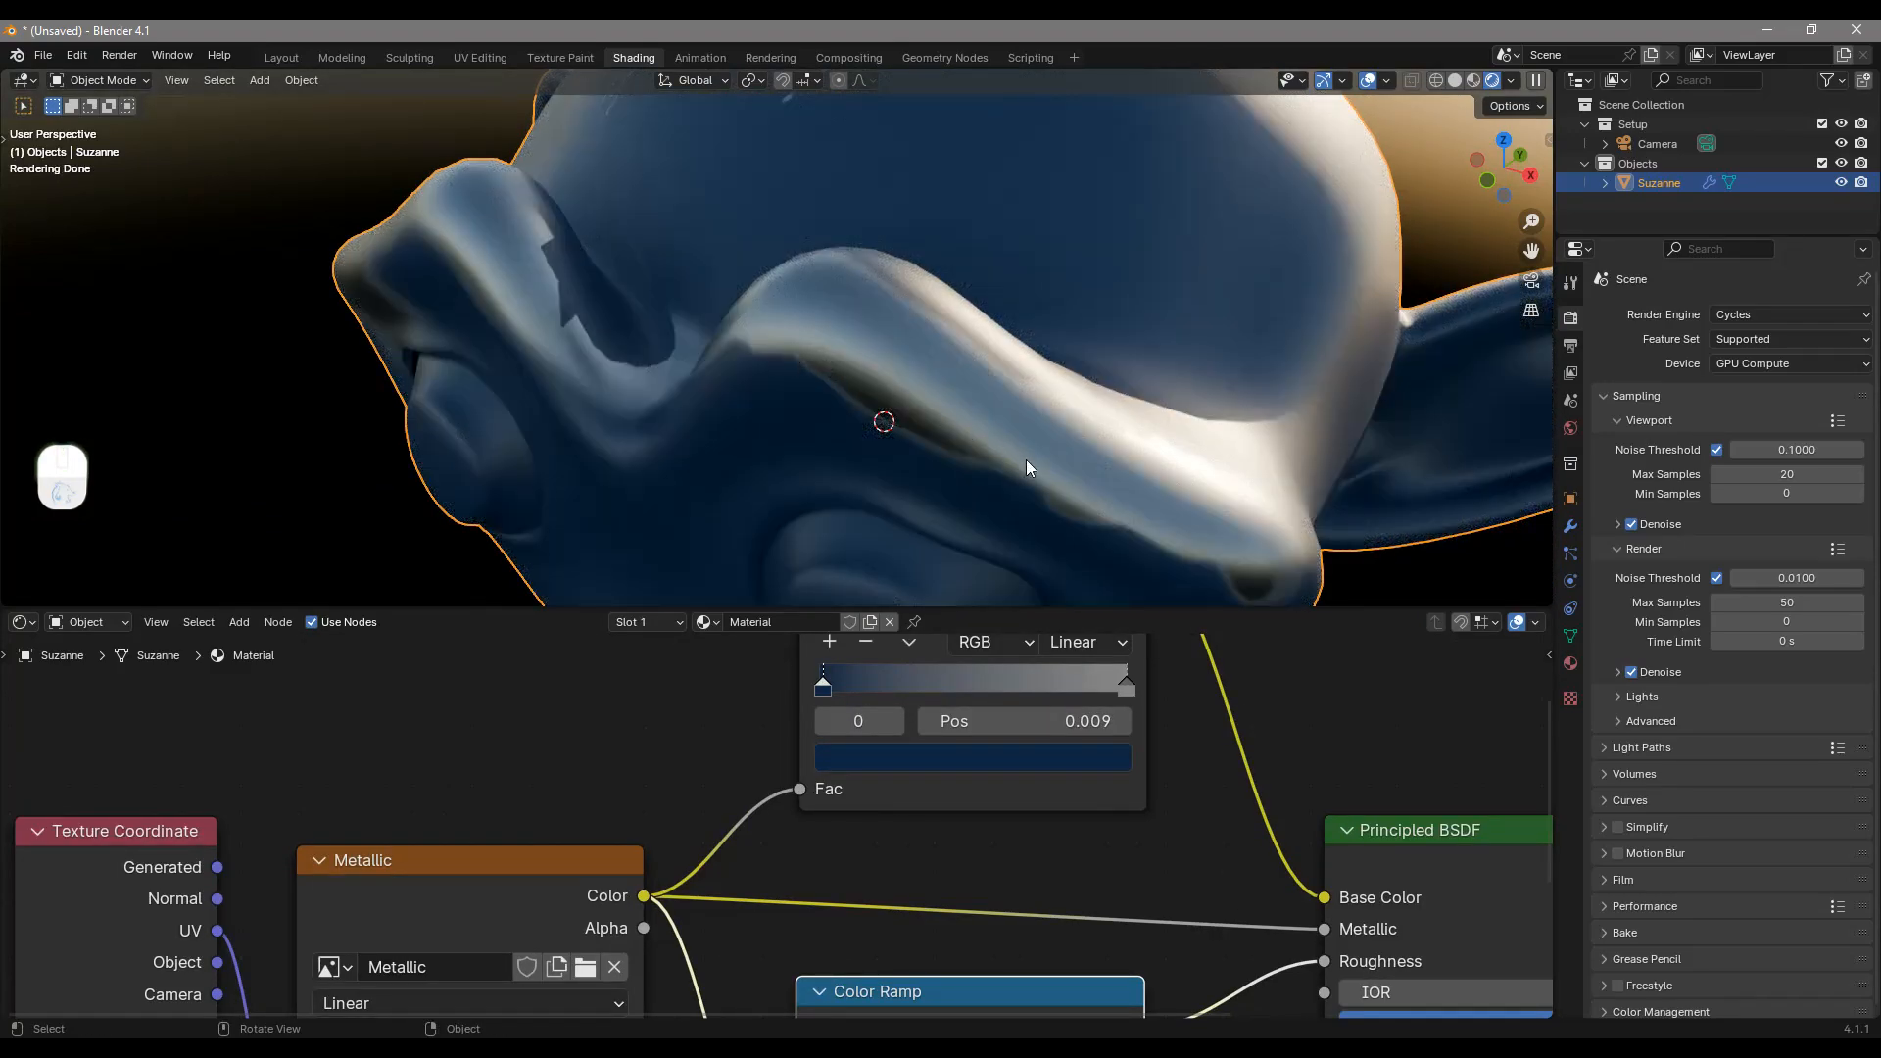
Step: Move the base color ramp's grey stop near the middle and its dark blue stop to 0.159, and inspect the brow edges
left_click_drag(1127, 685, 992, 704)
left_click_drag(833, 684, 882, 692)
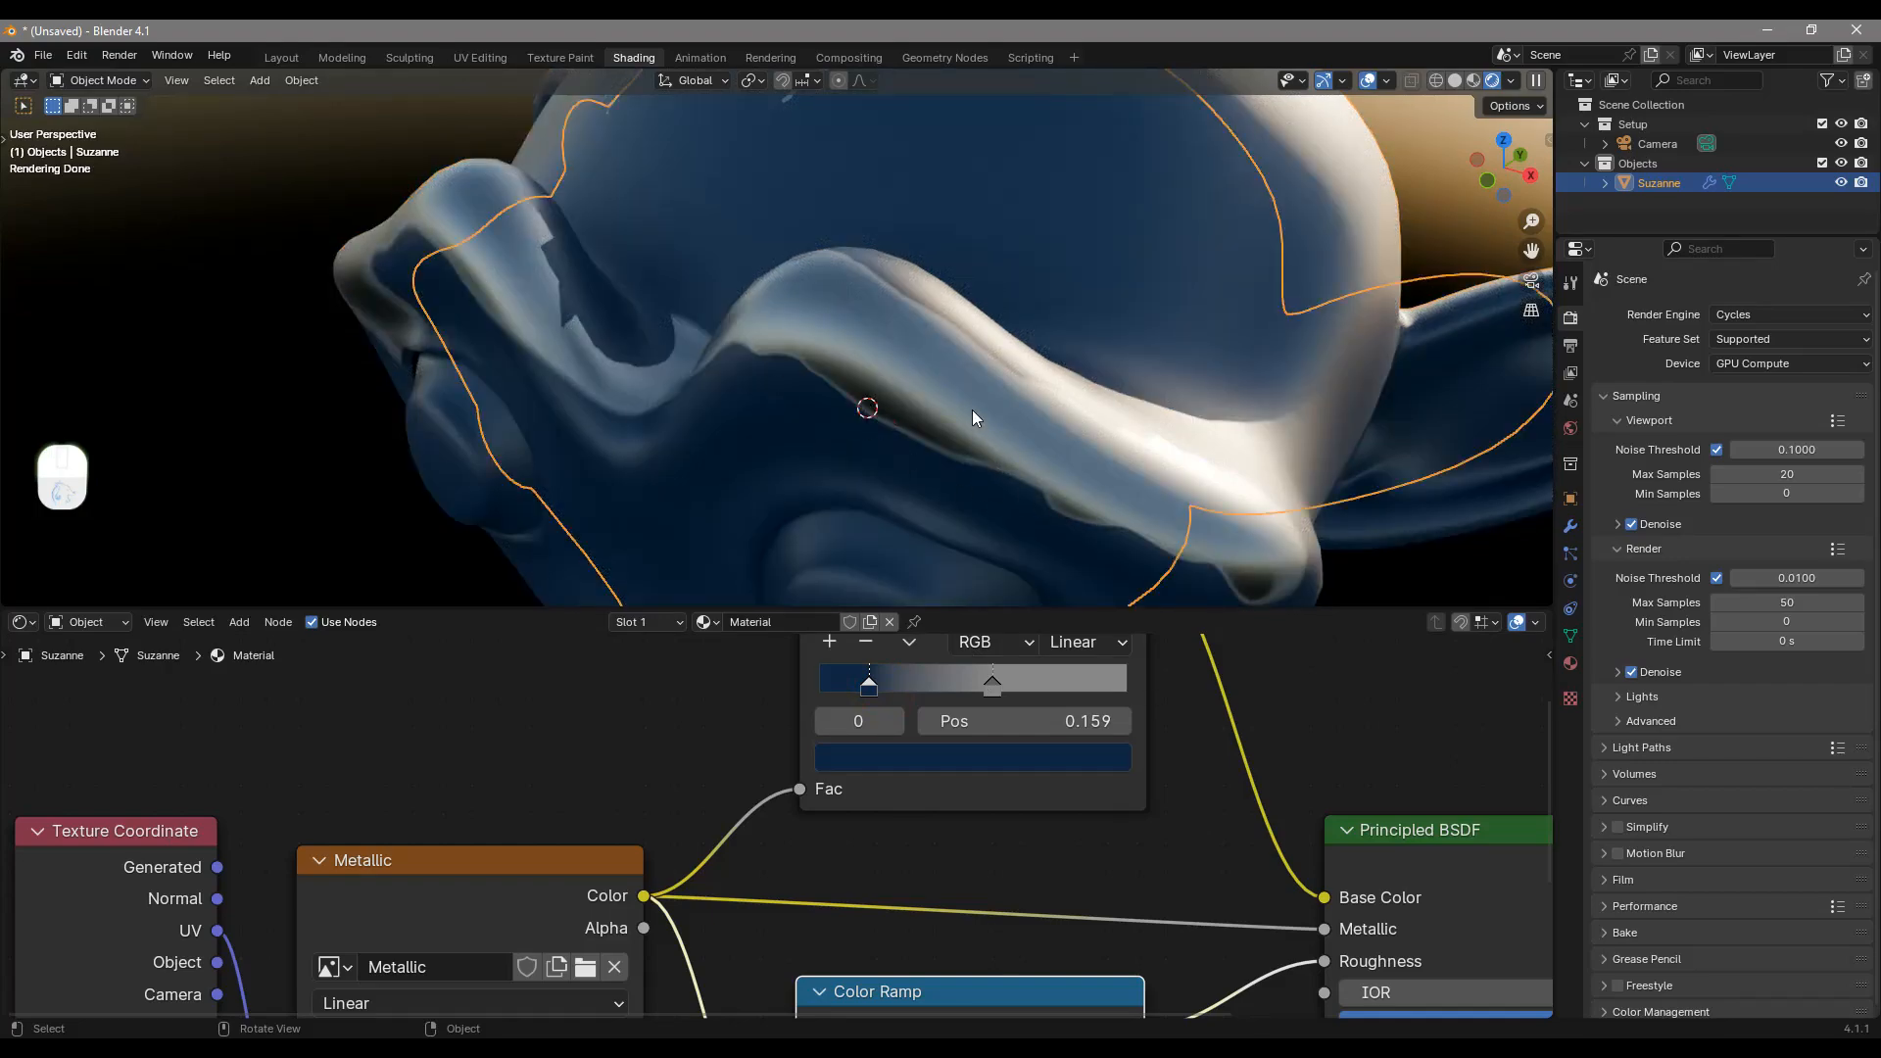
scroll(972, 409, "down", 5)
middle_click_drag(964, 406, 919, 467)
middle_click_drag(917, 339, 1085, 378)
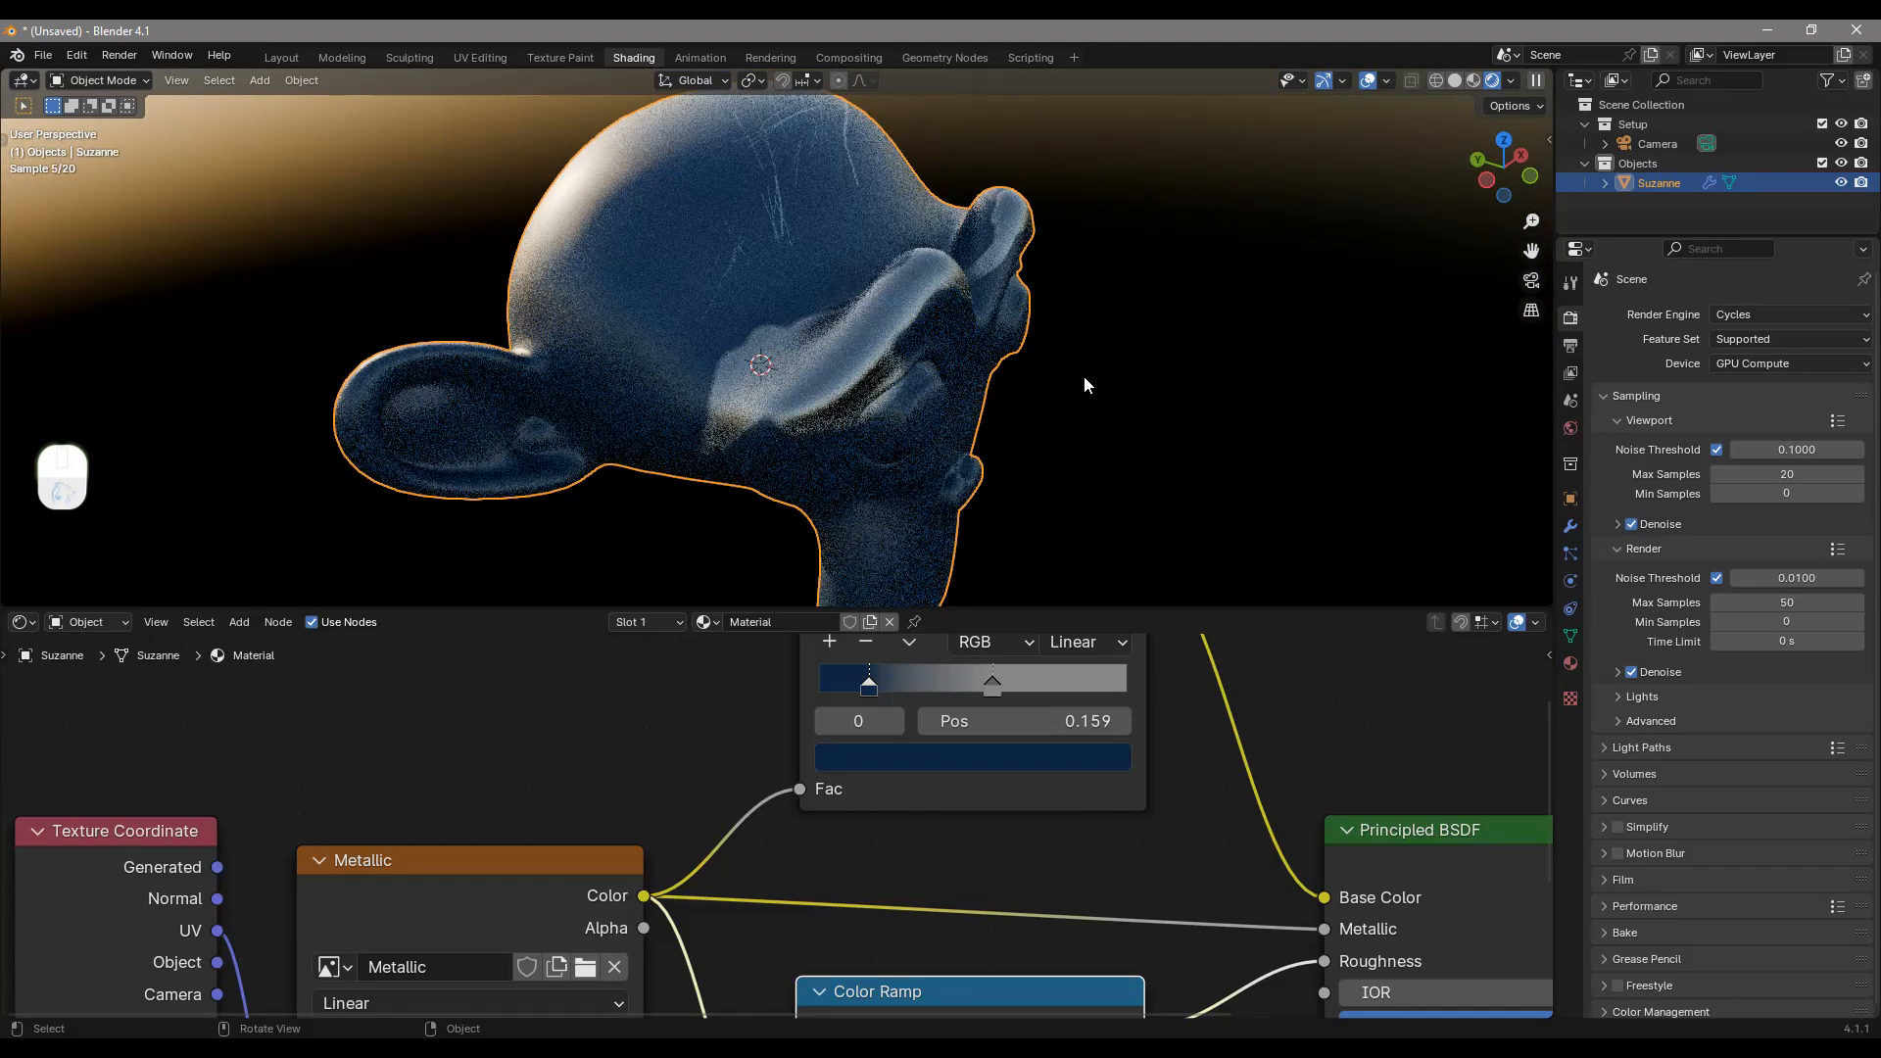
scroll(989, 911, "down", 5)
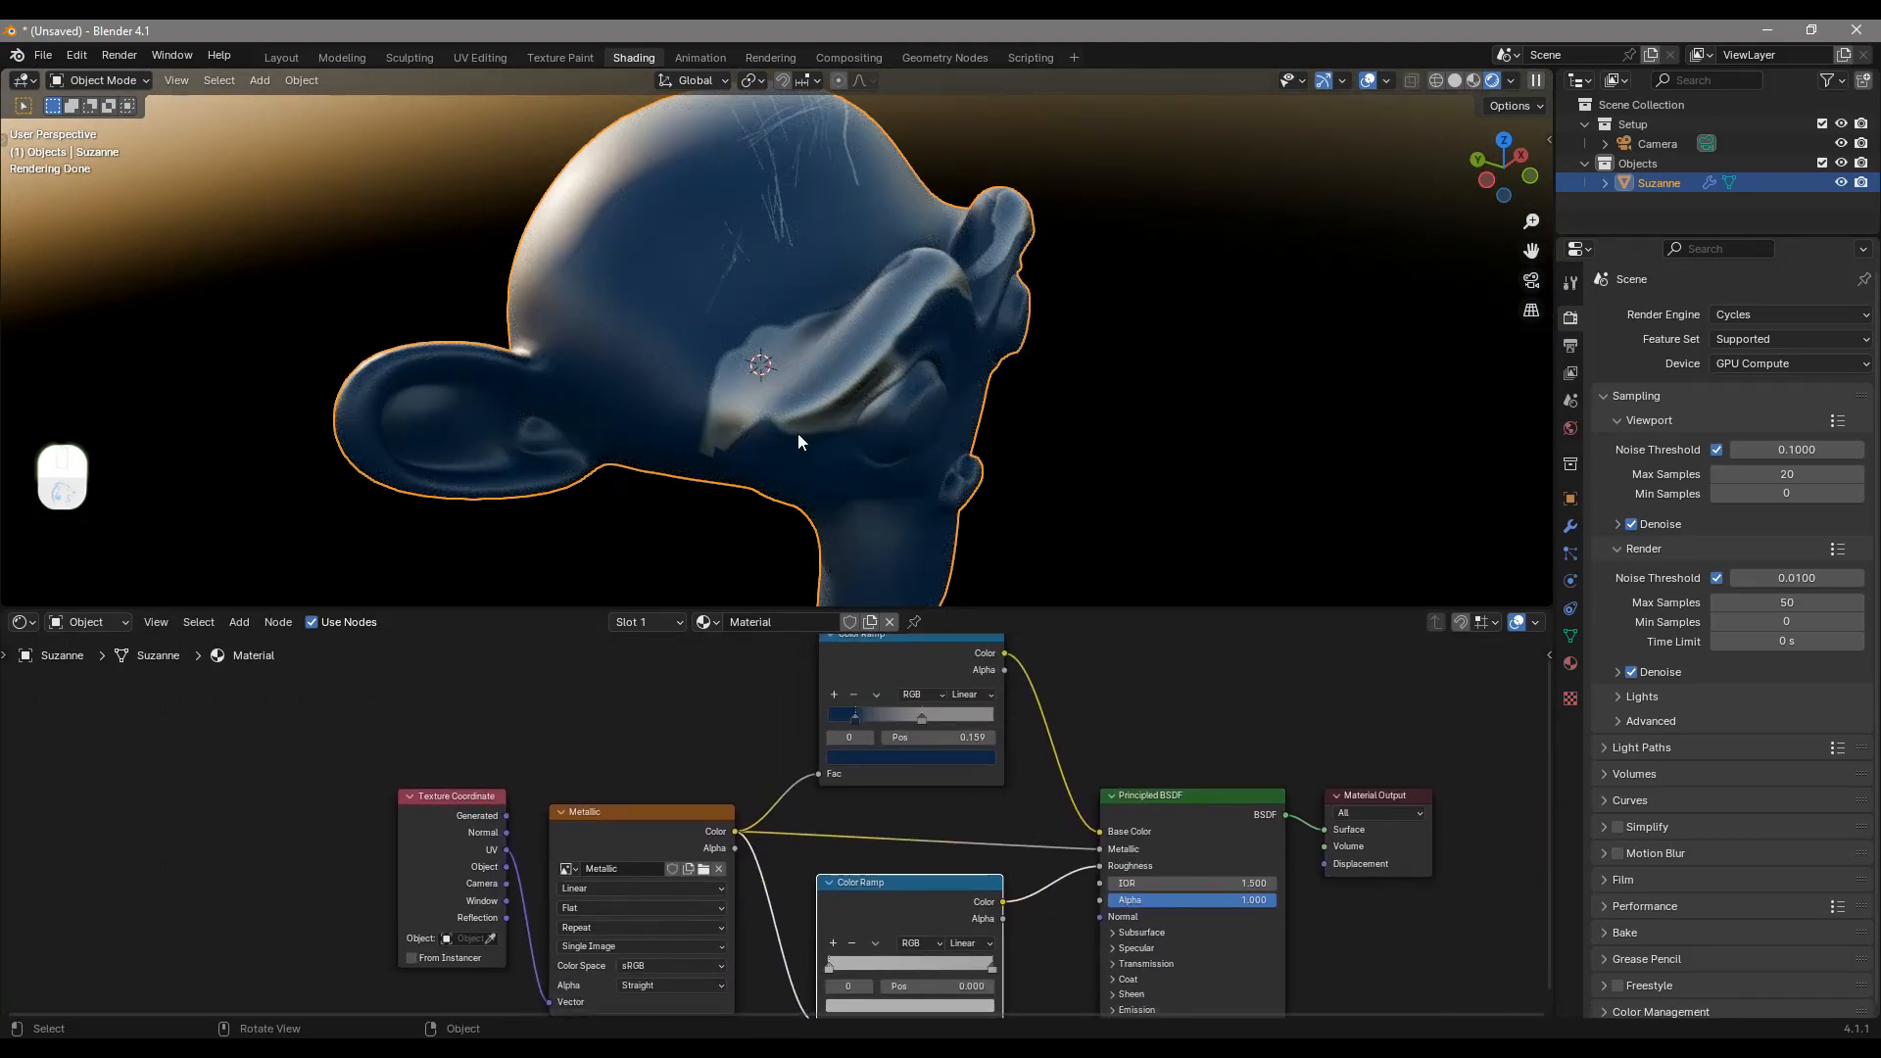
scroll(797, 440, "up", 3)
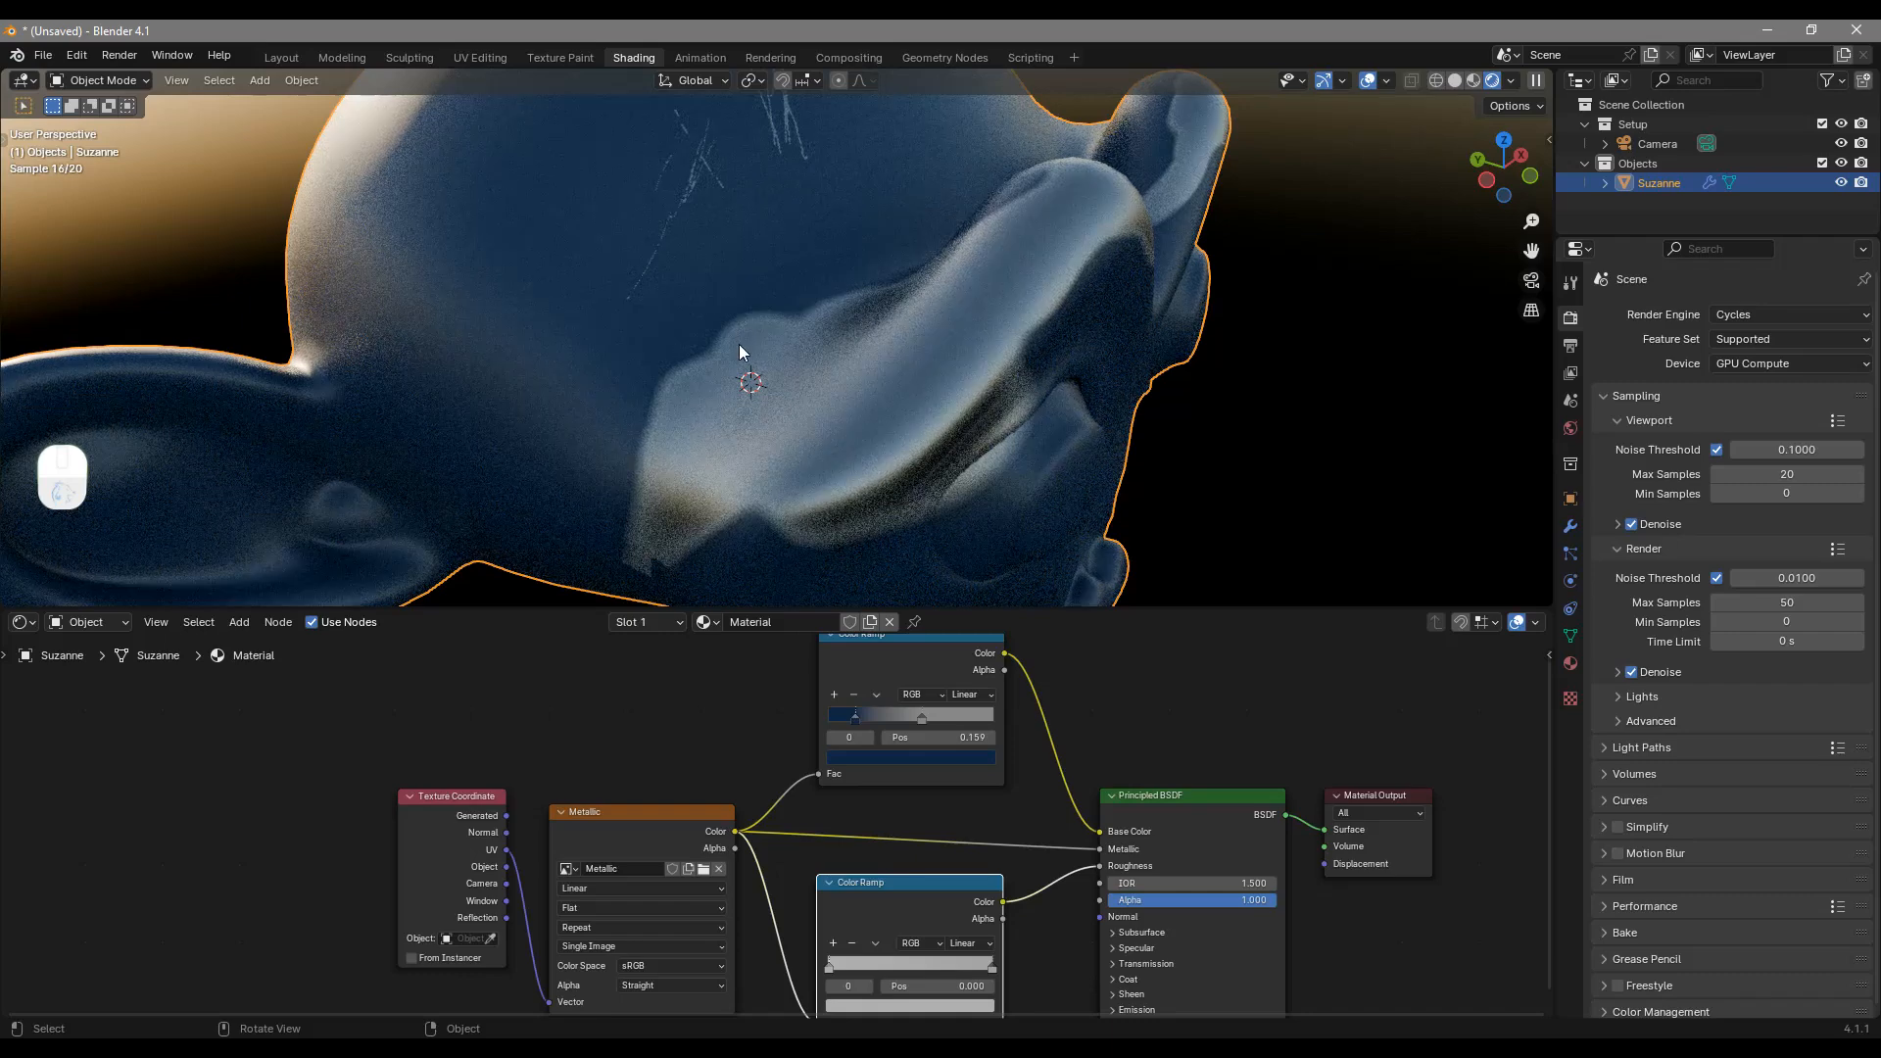
Step: Move the Texture Coordinate and Metallic nodes farther from the Color Ramps to free up space
scroll(871, 837, "down", 8)
middle_click_drag(866, 862, 893, 829)
left_click_drag(736, 736, 651, 832)
left_click_drag(763, 798, 686, 808)
scroll(848, 811, "up", 1)
left_click(848, 811)
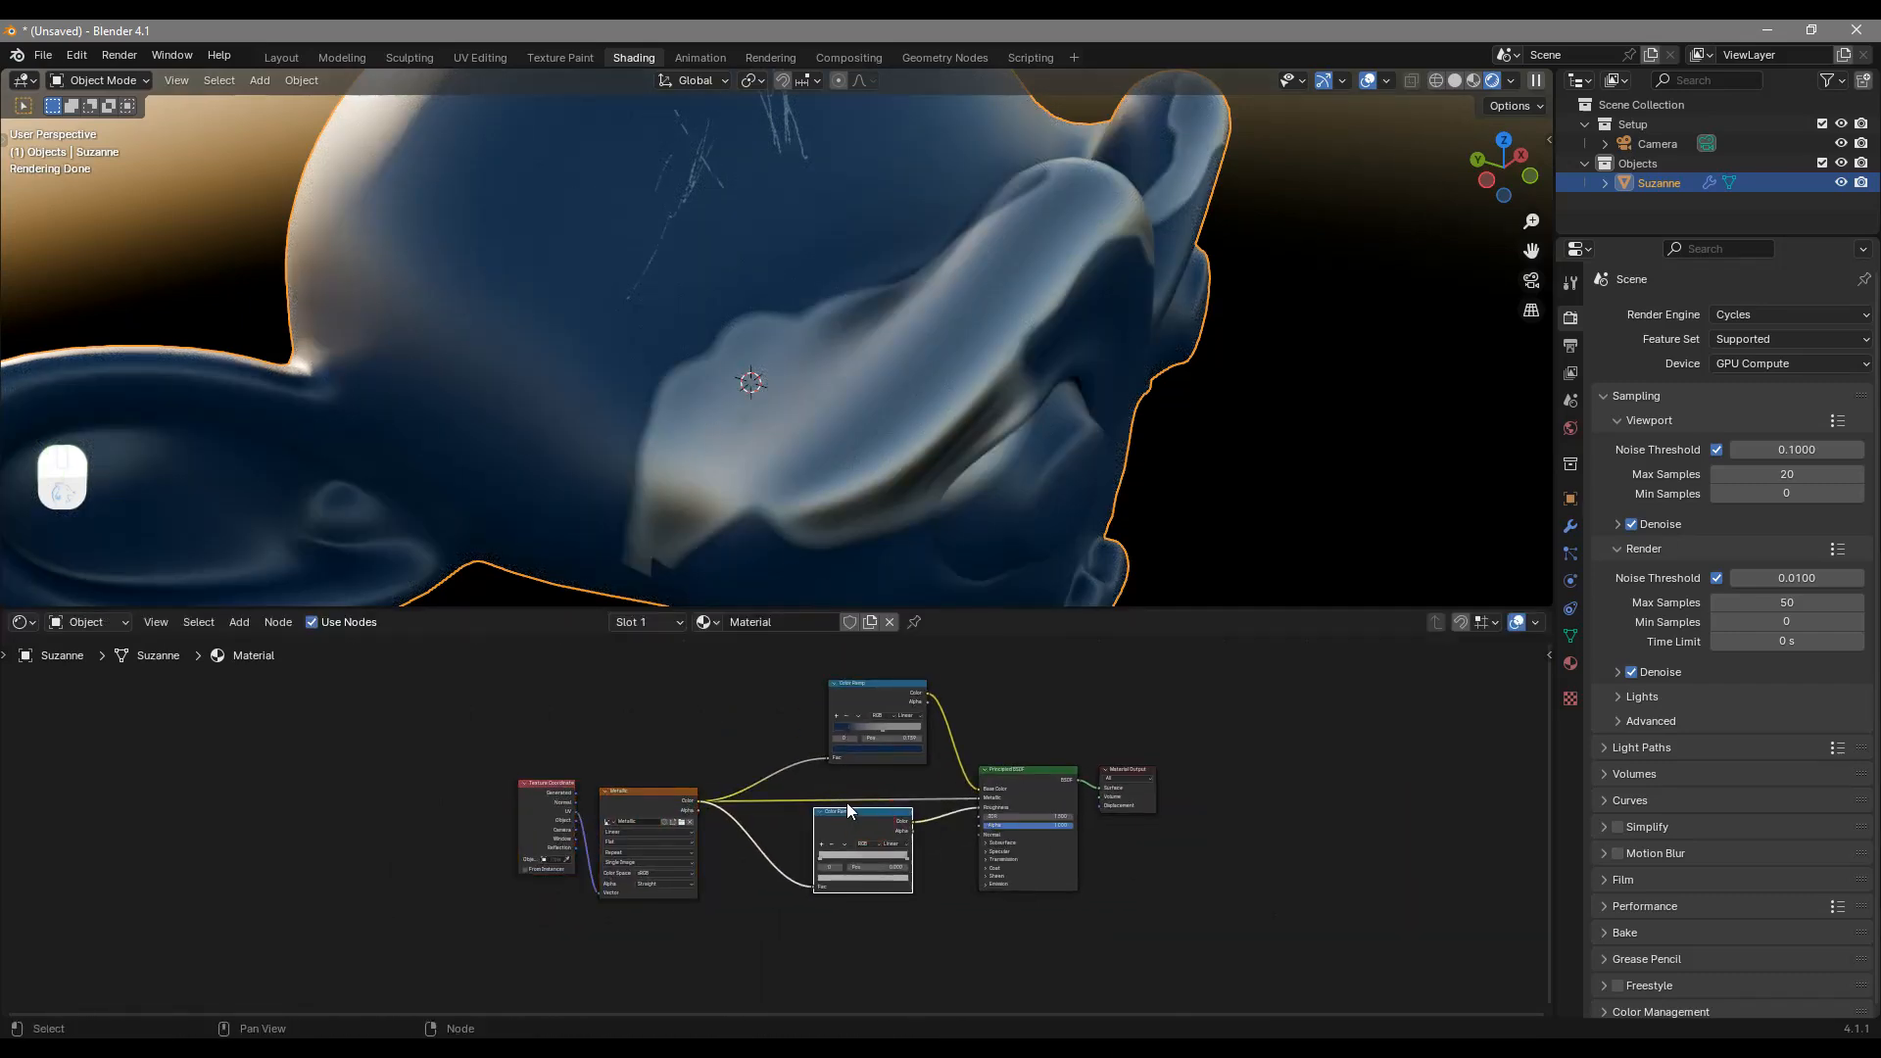
Step: Add a Bump node and place it below the roughness Color Ramp
middle_click_drag(807, 779, 818, 723)
scroll(832, 772, "up", 2)
key("shift+a")
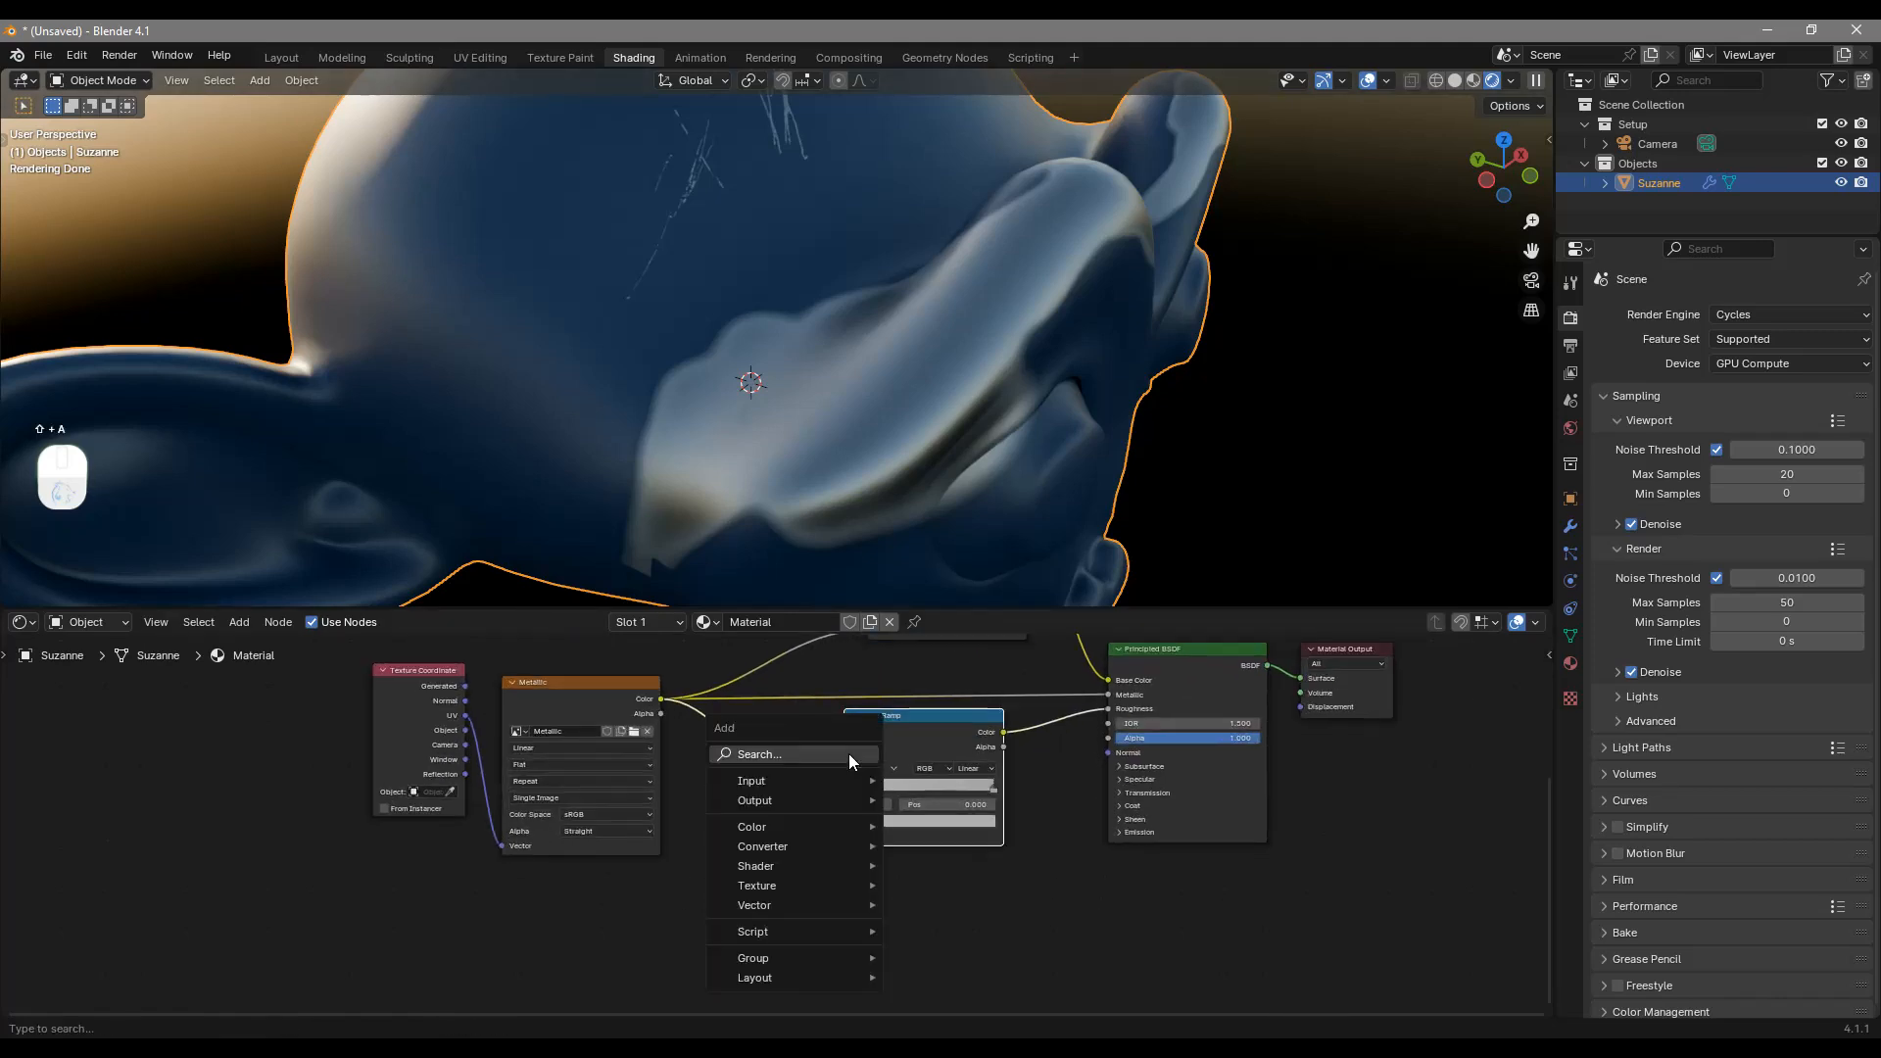
left_click(848, 755)
type("bu")
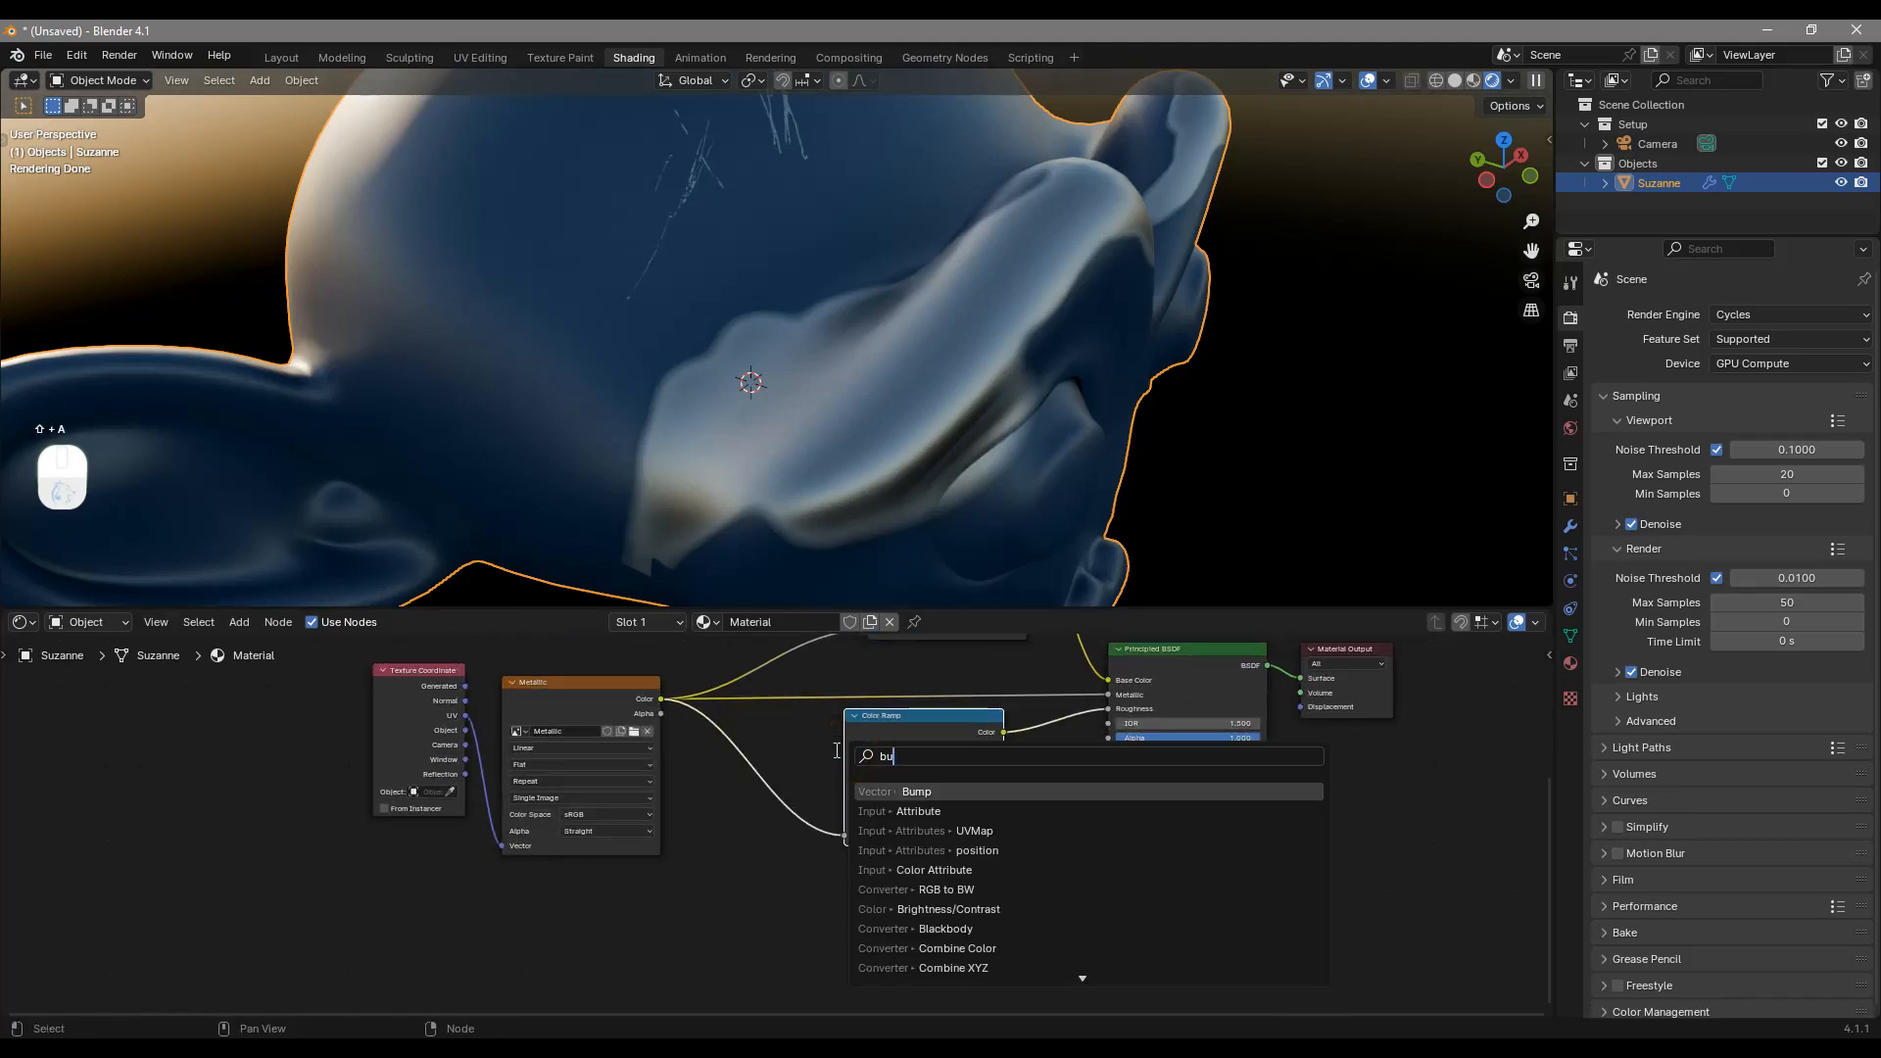
key("Return")
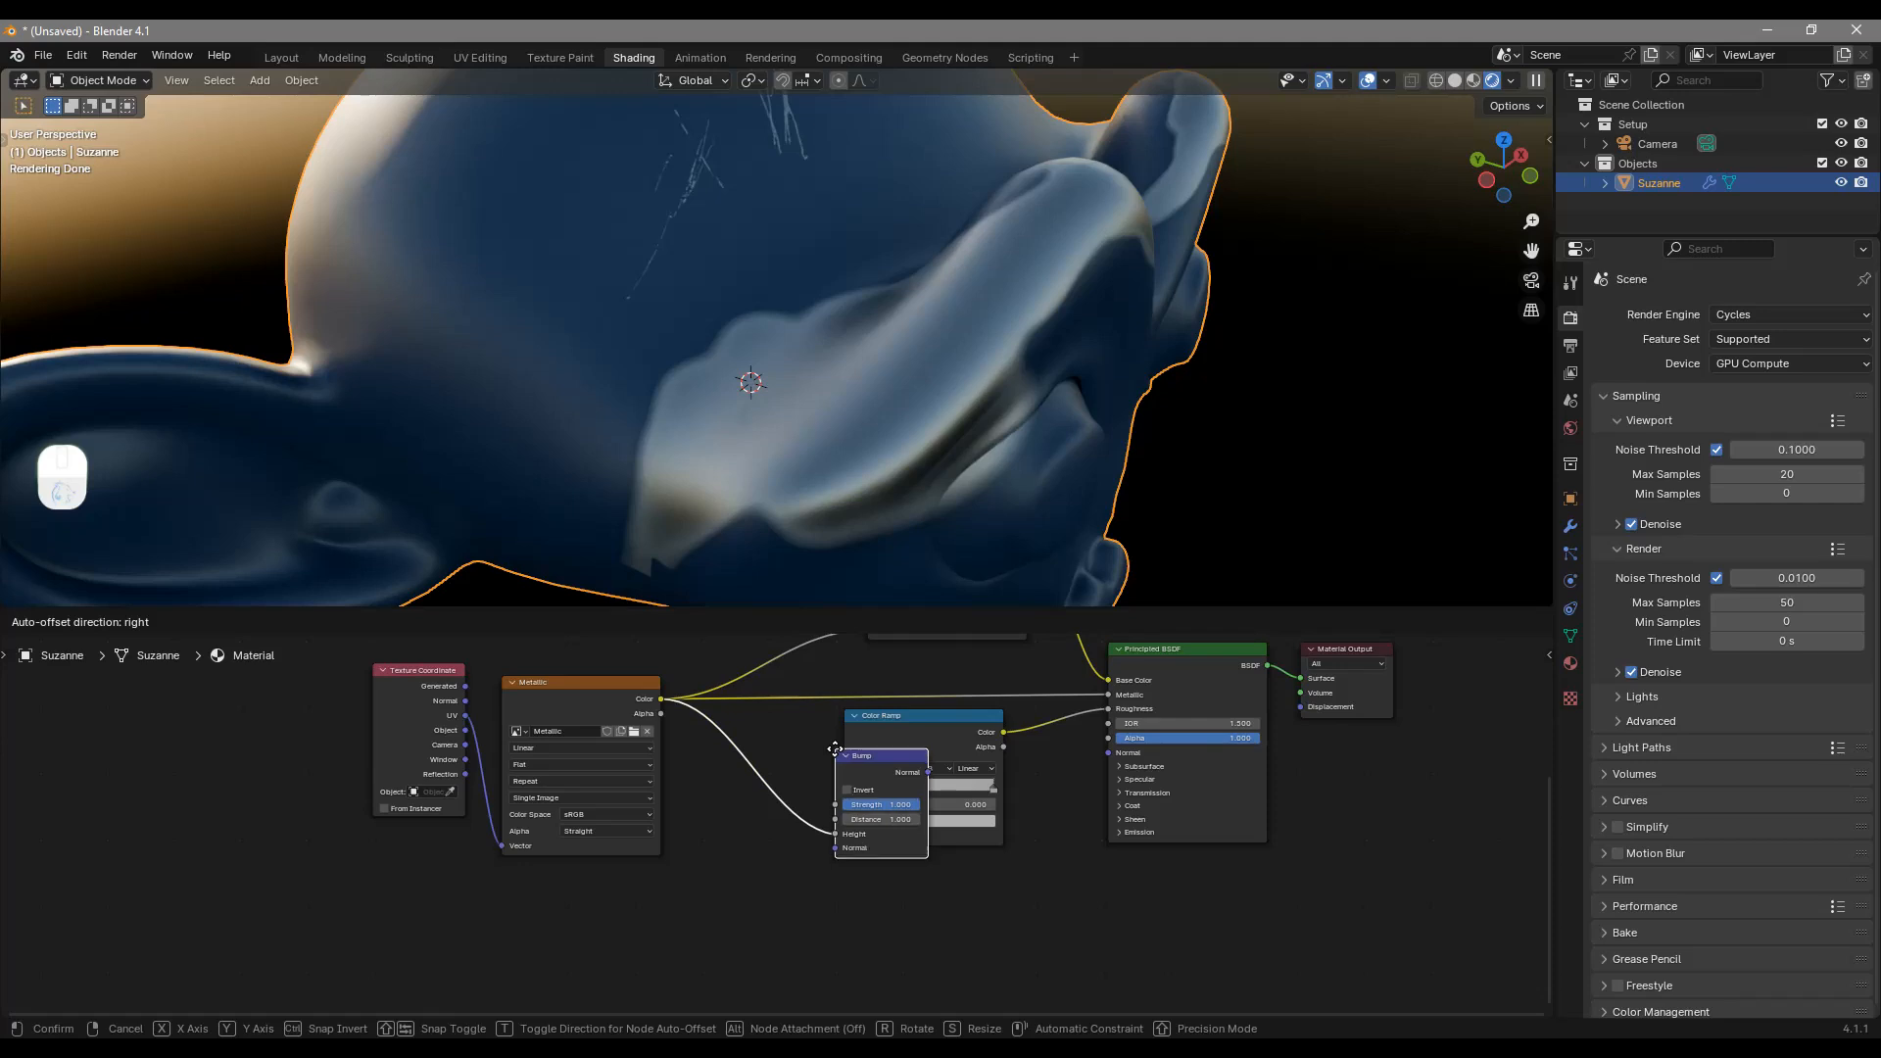
left_click(902, 878)
Step: Connect Metallic's Color to the Bump's Height and the Bump's Normal to the Principled BSDF, and inspect the brow relief
left_click_drag(661, 701, 899, 964)
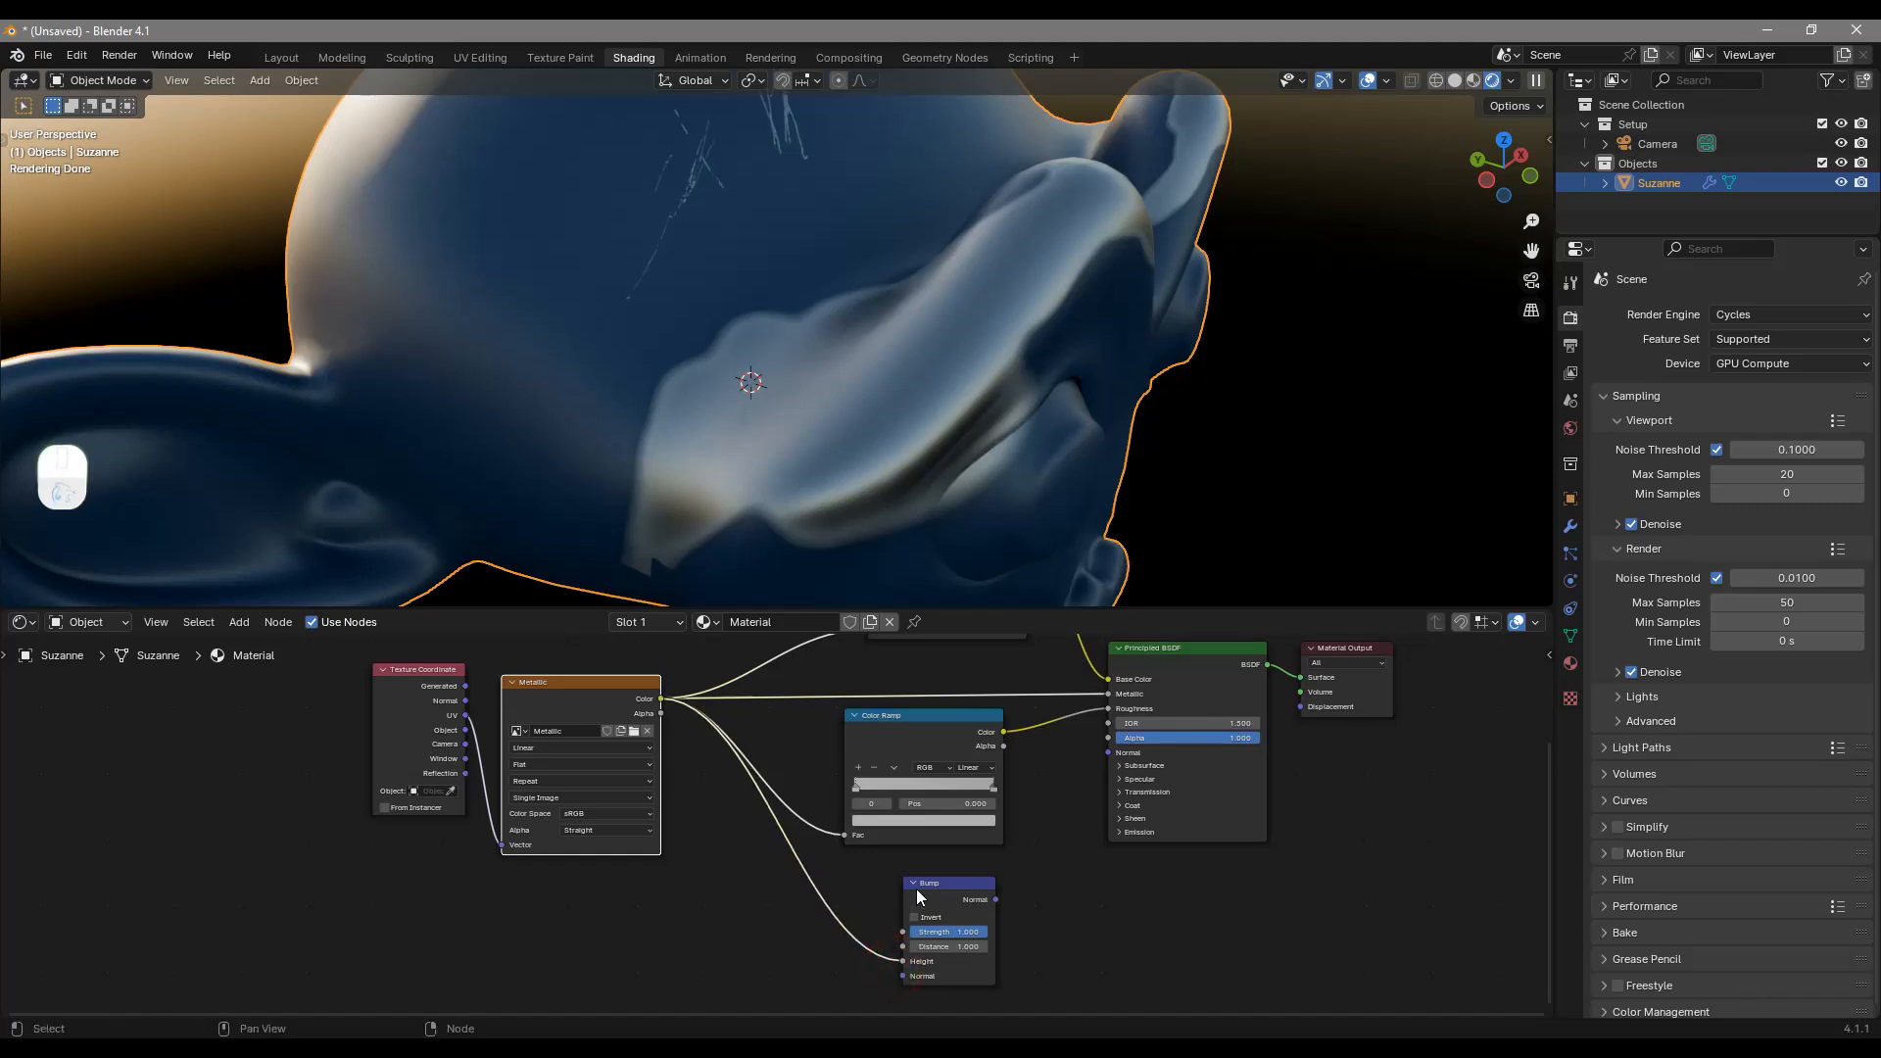
left_click_drag(996, 900, 1107, 770)
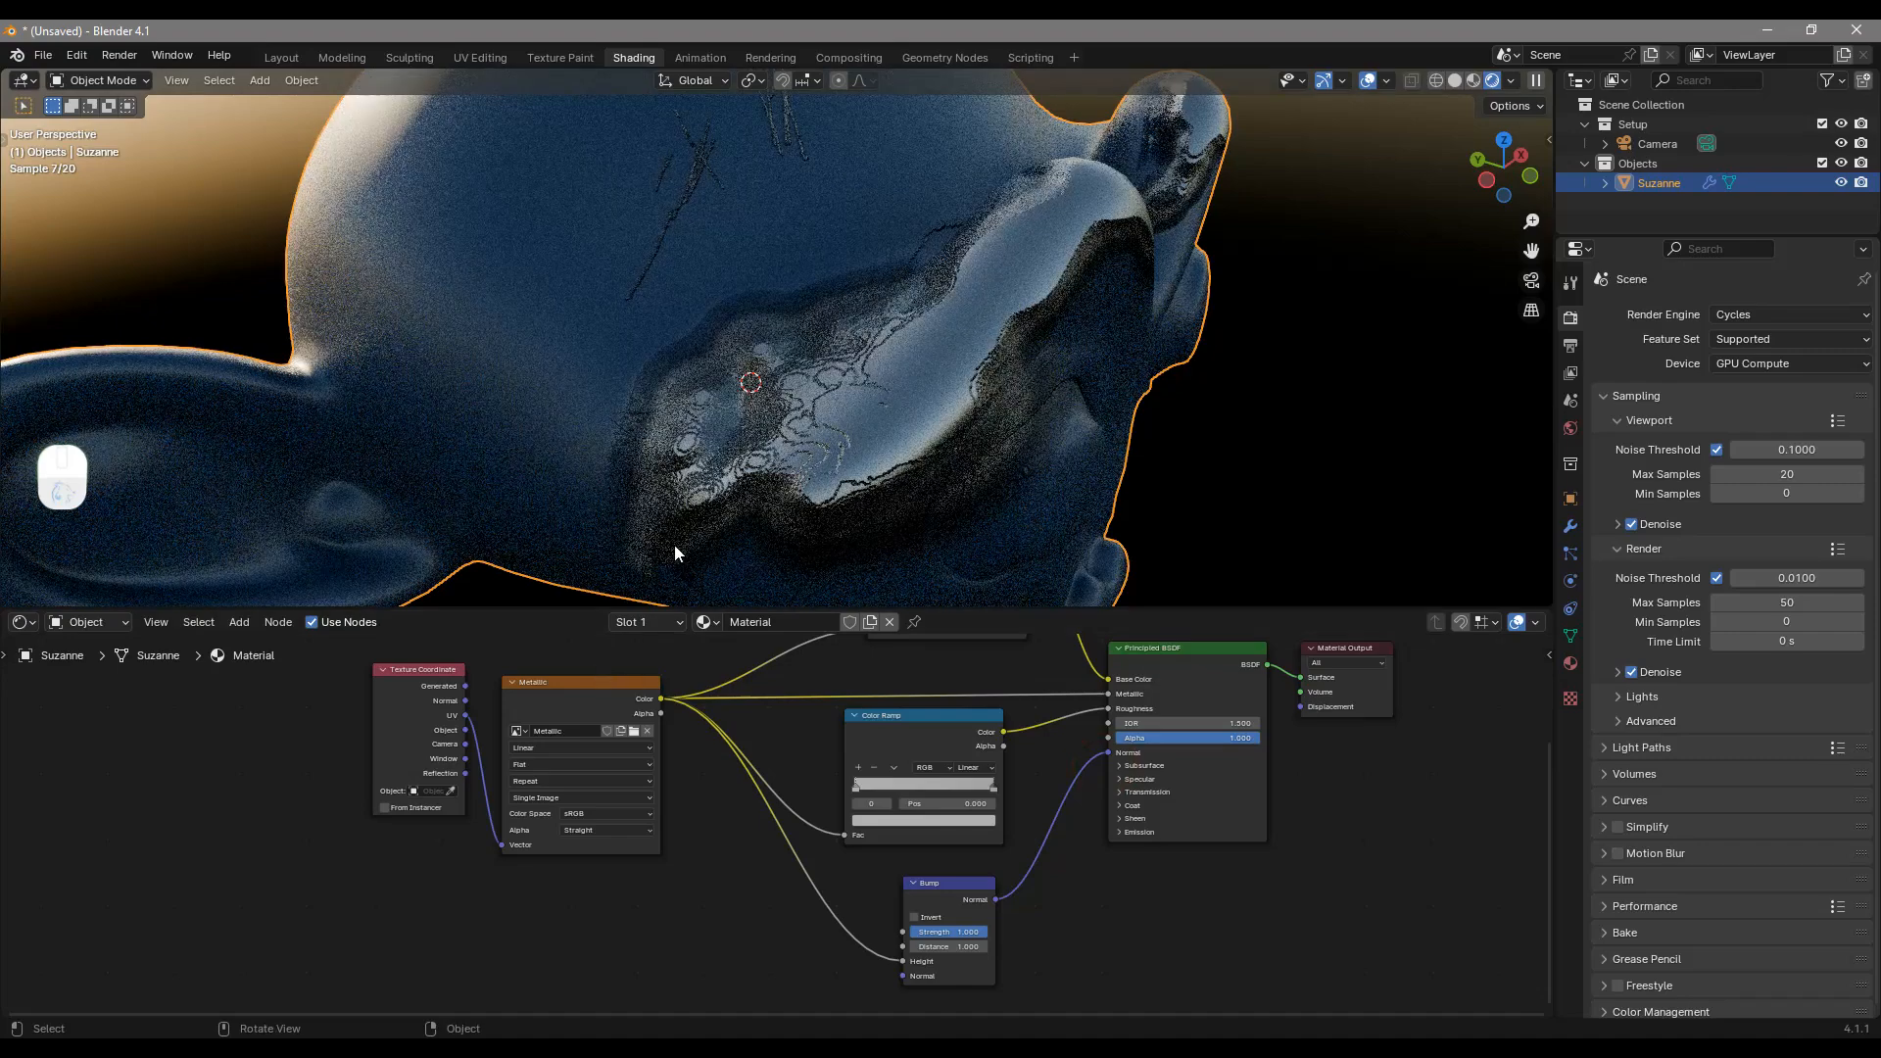
middle_click_drag(988, 377, 1024, 314)
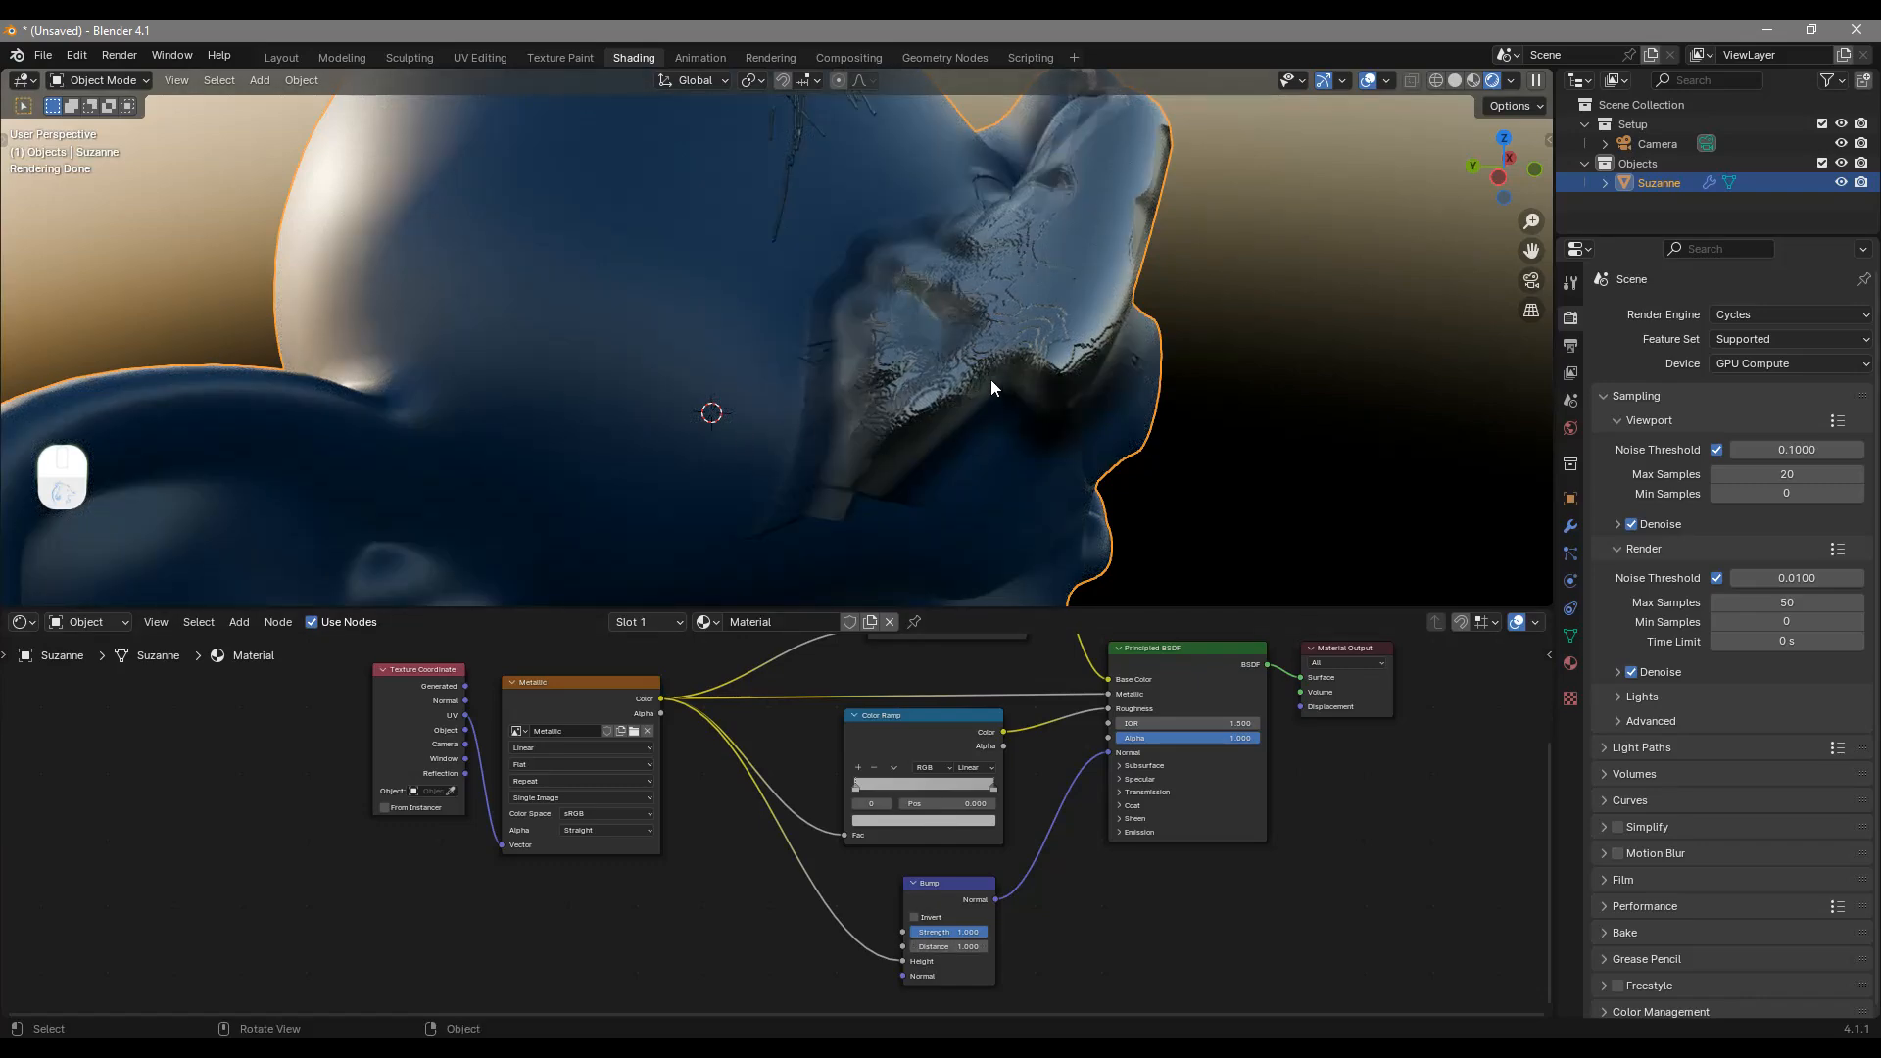
middle_click_drag(987, 374, 972, 390)
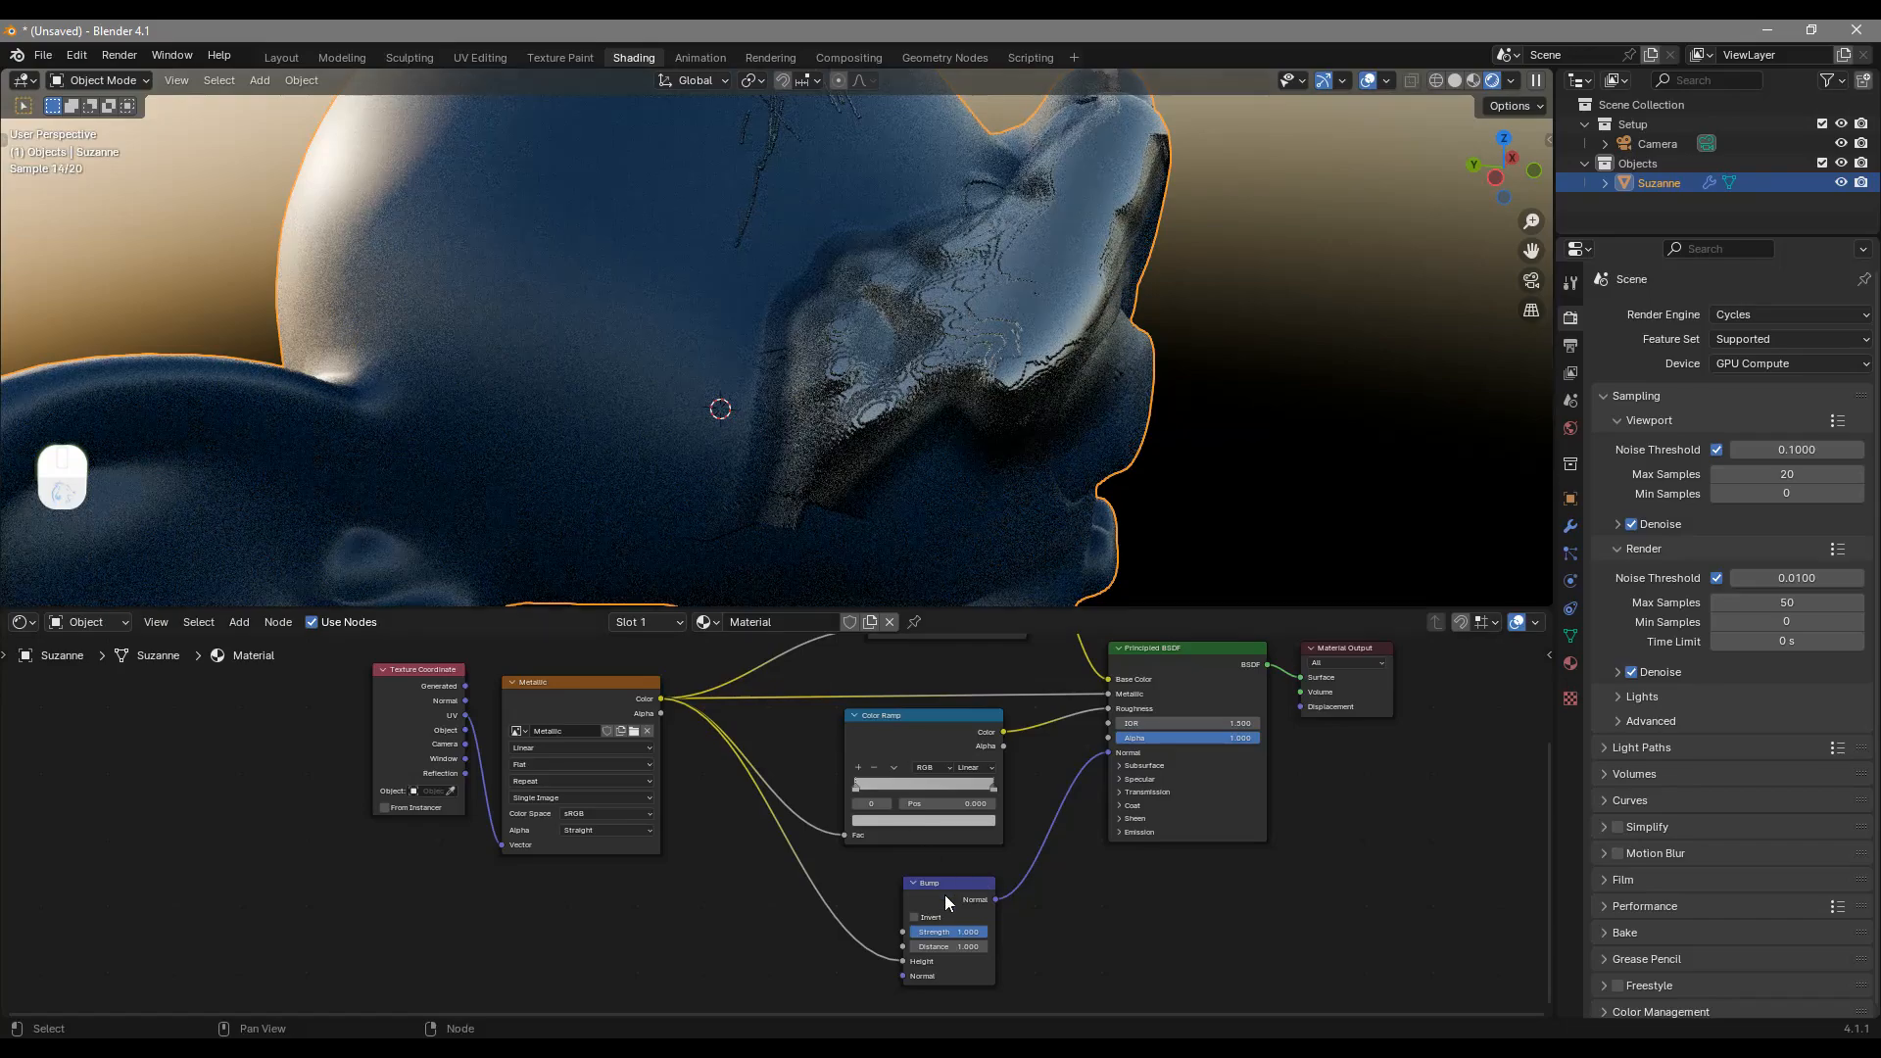
Step: Enable Invert on the Bump node and inspect the recessed wear around Suzanne's head
left_click(914, 917)
middle_click_drag(927, 539, 921, 355)
scroll(838, 337, "down", 3)
left_click(1253, 348)
middle_click_drag(1149, 378, 688, 448)
middle_click_drag(1095, 429, 1036, 323)
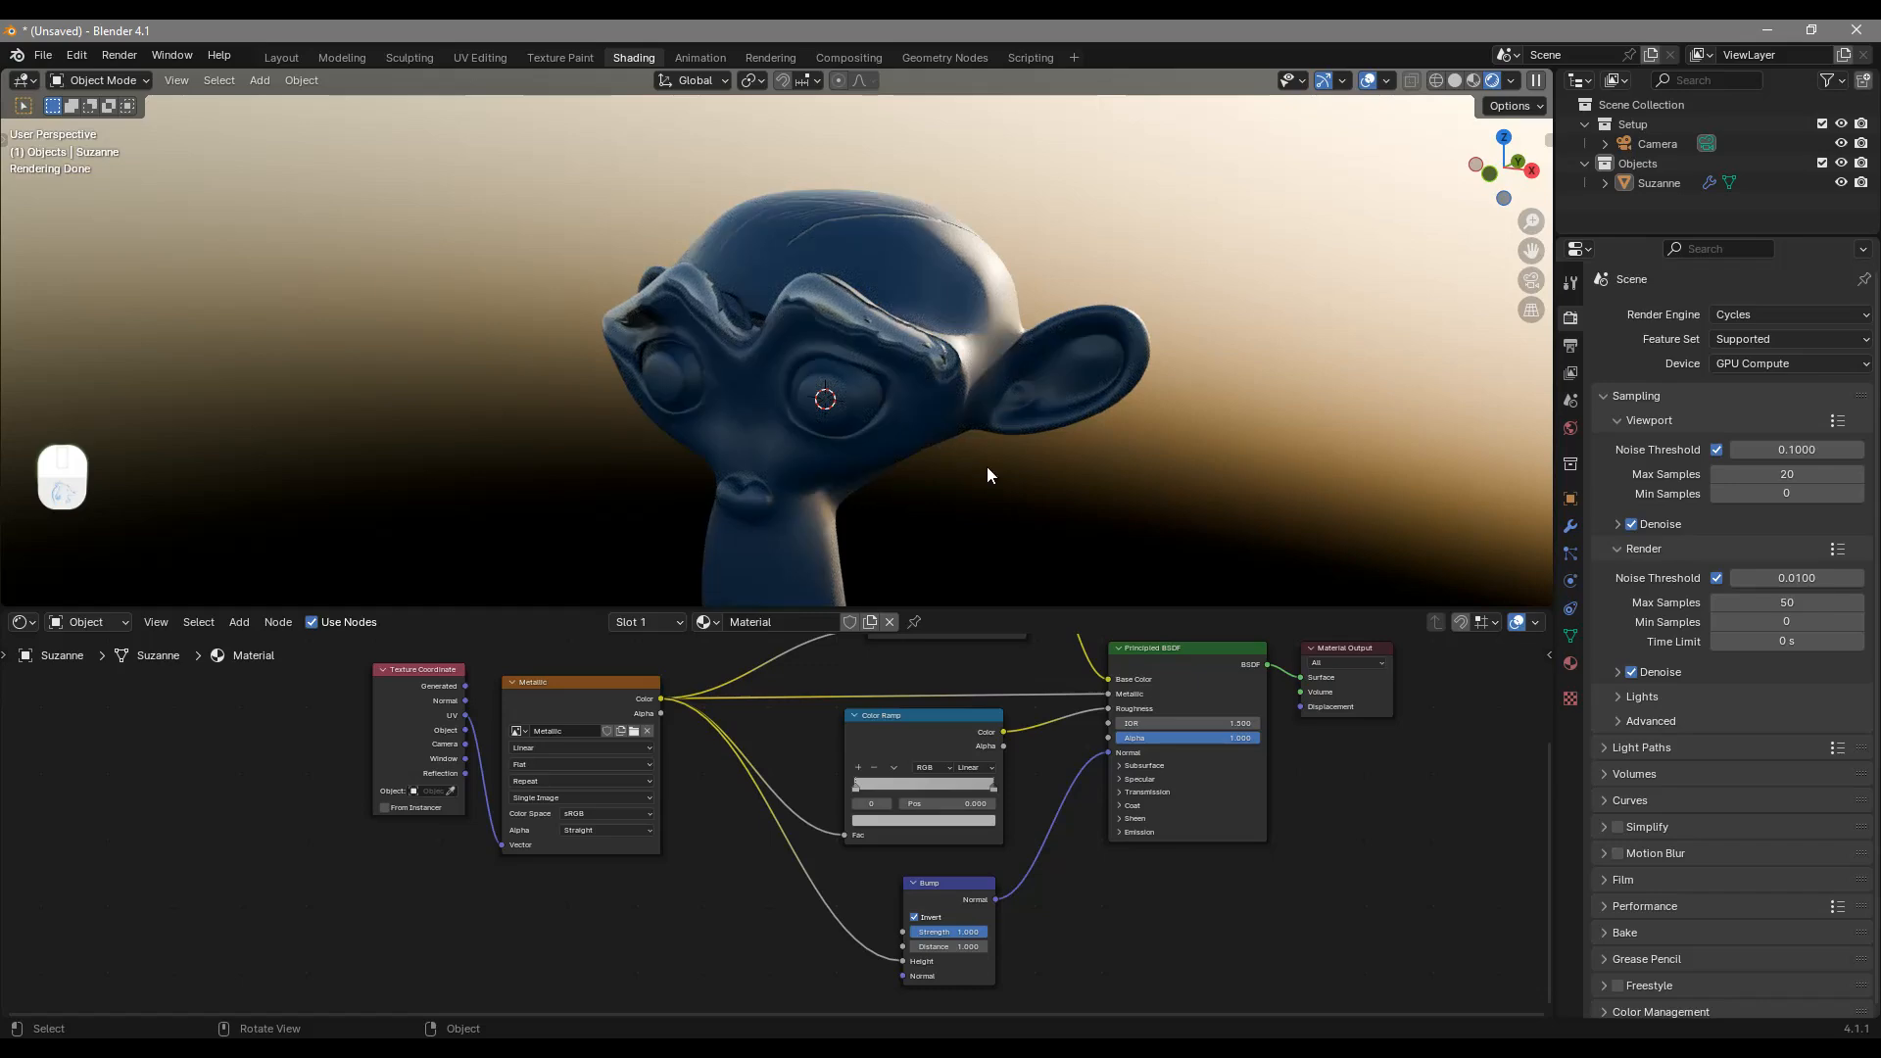
mouse_move(899, 349)
middle_mouse_down()
mouse_move(1062, 339)
mouse_move(884, 361)
middle_mouse_up()
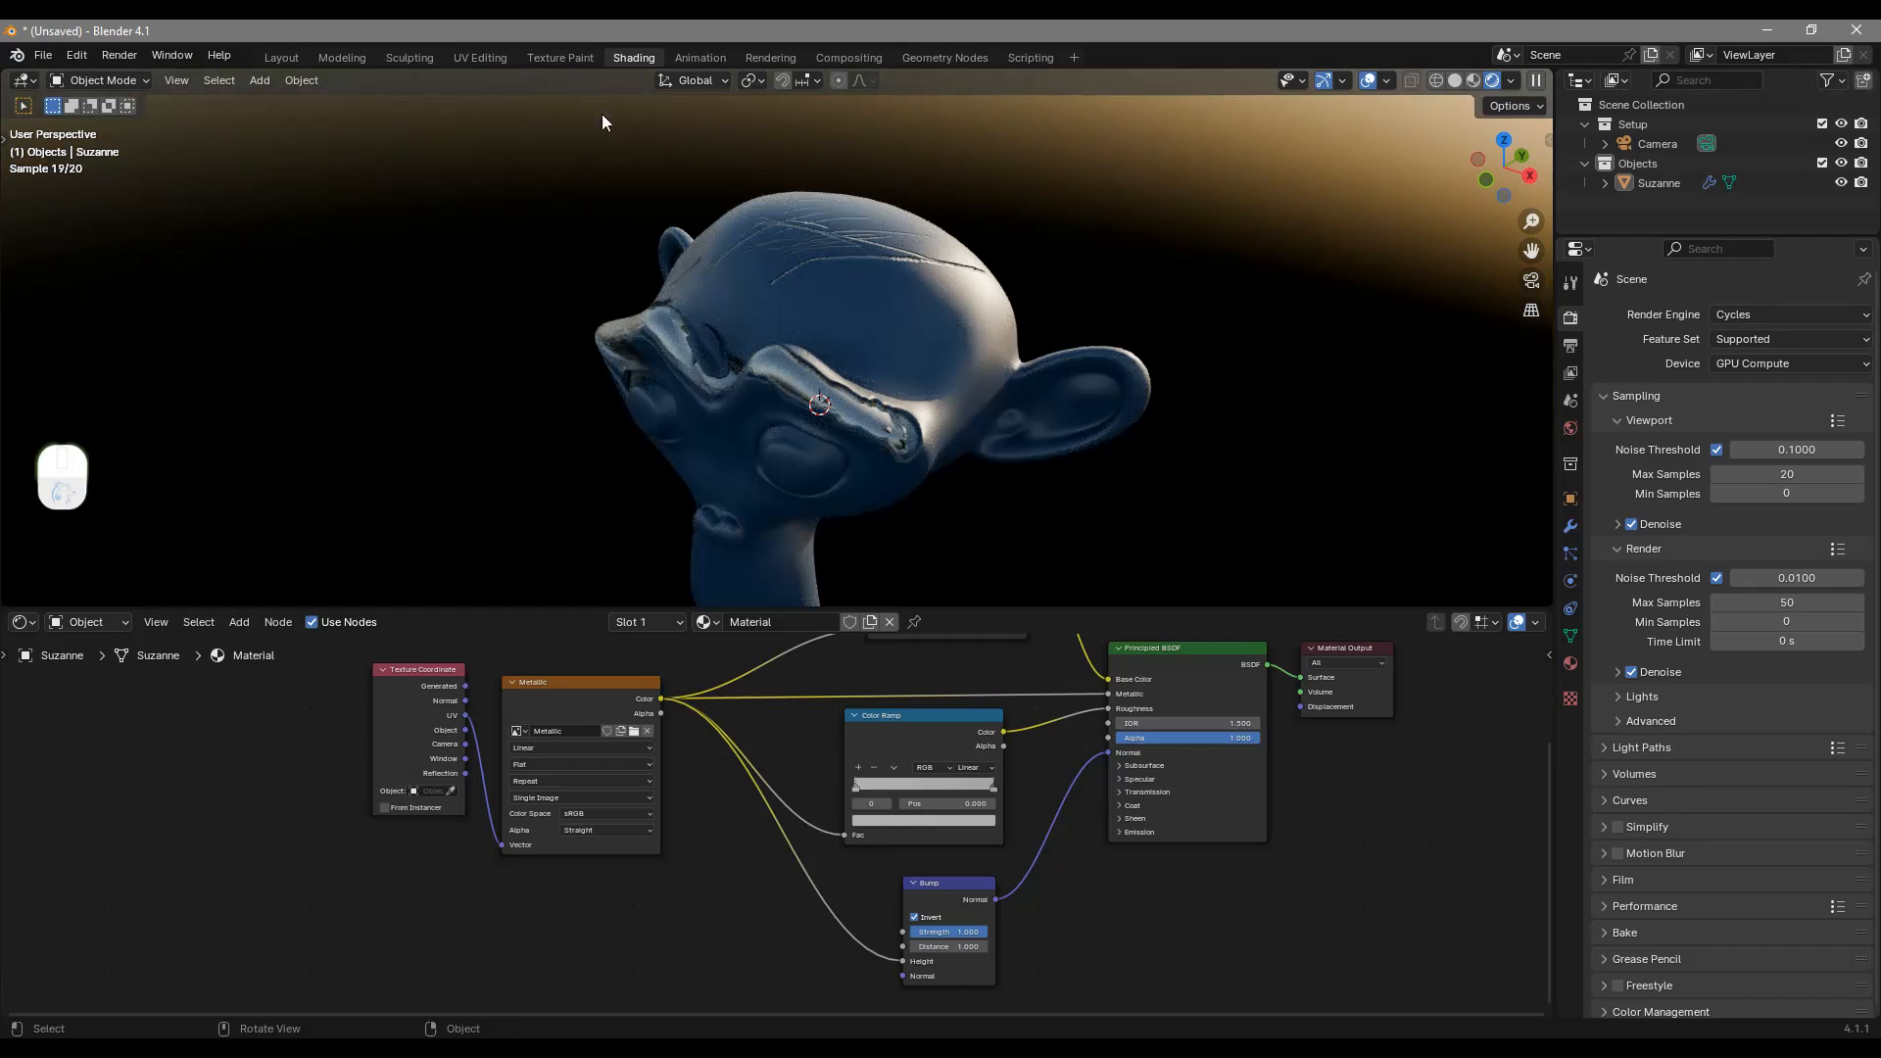
Step: In the Texture Paint workspace, paint several thin white crossing scratches on Suzanne's forehead
left_click(561, 58)
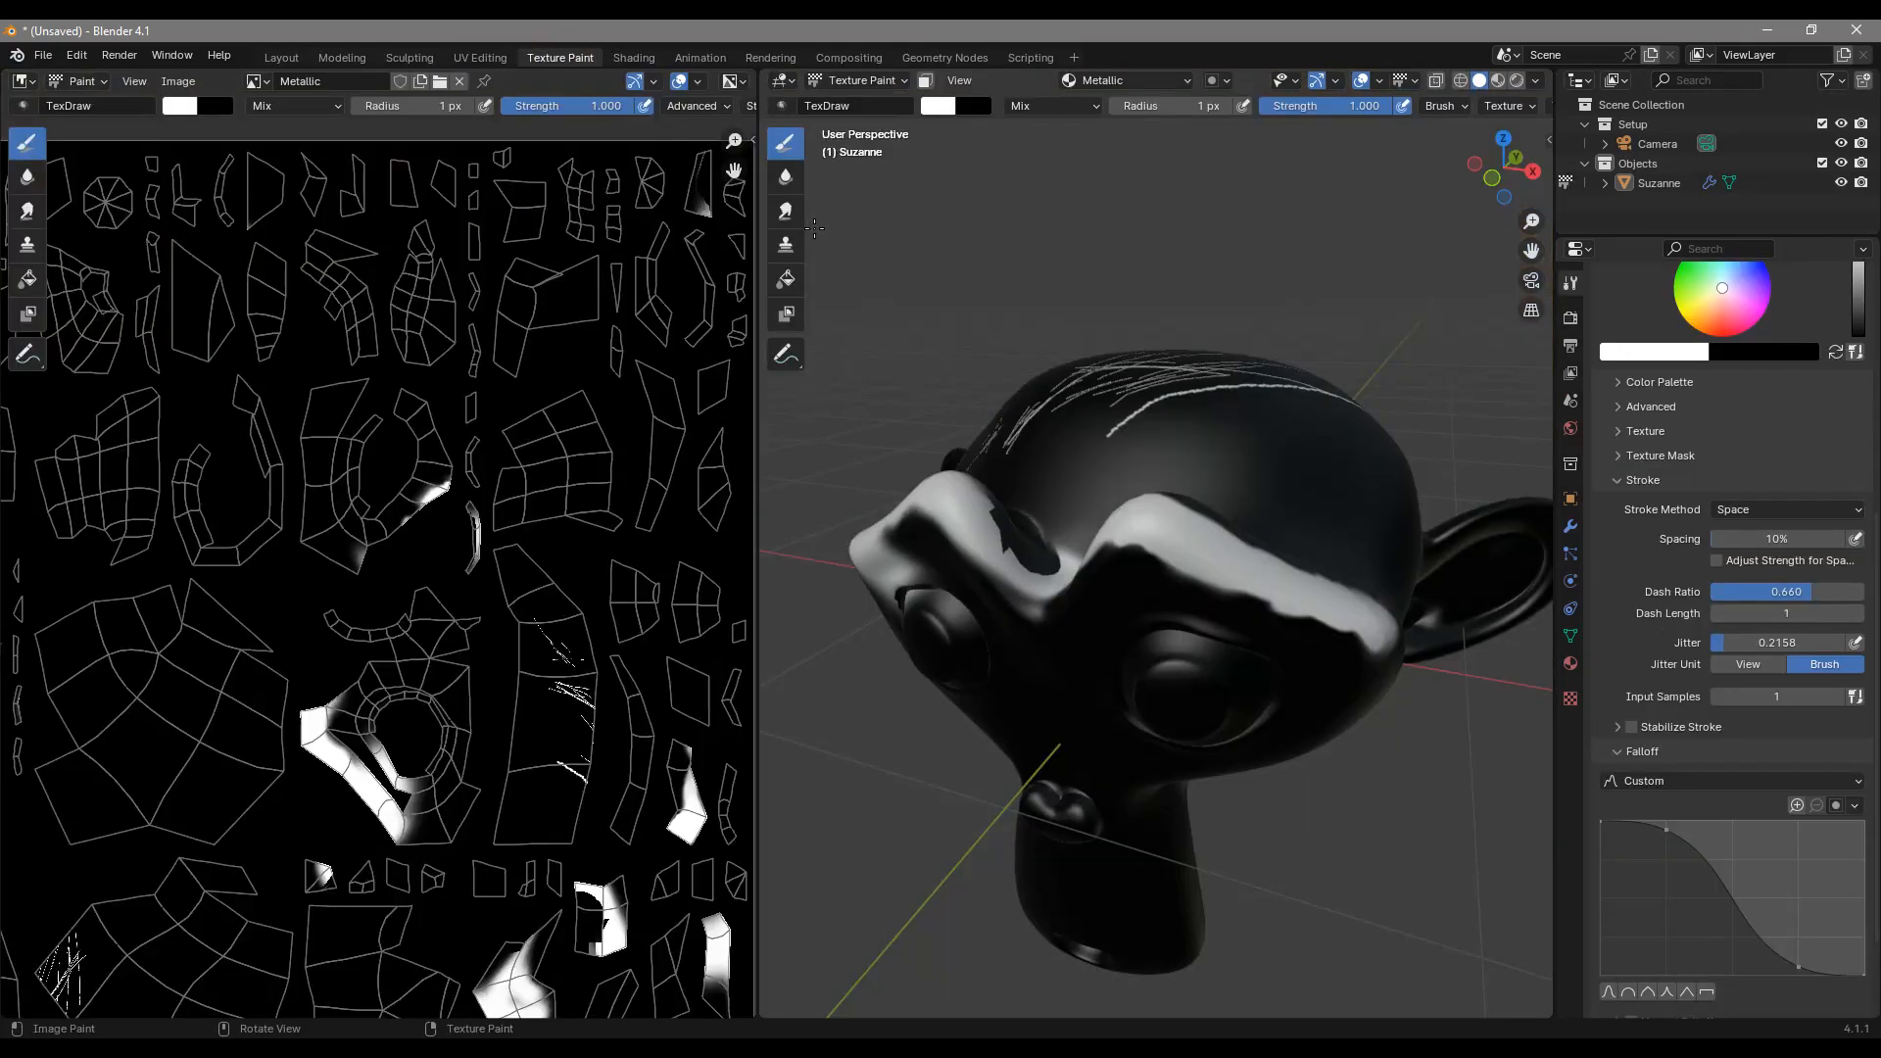
middle_click_drag(1242, 584, 1238, 566)
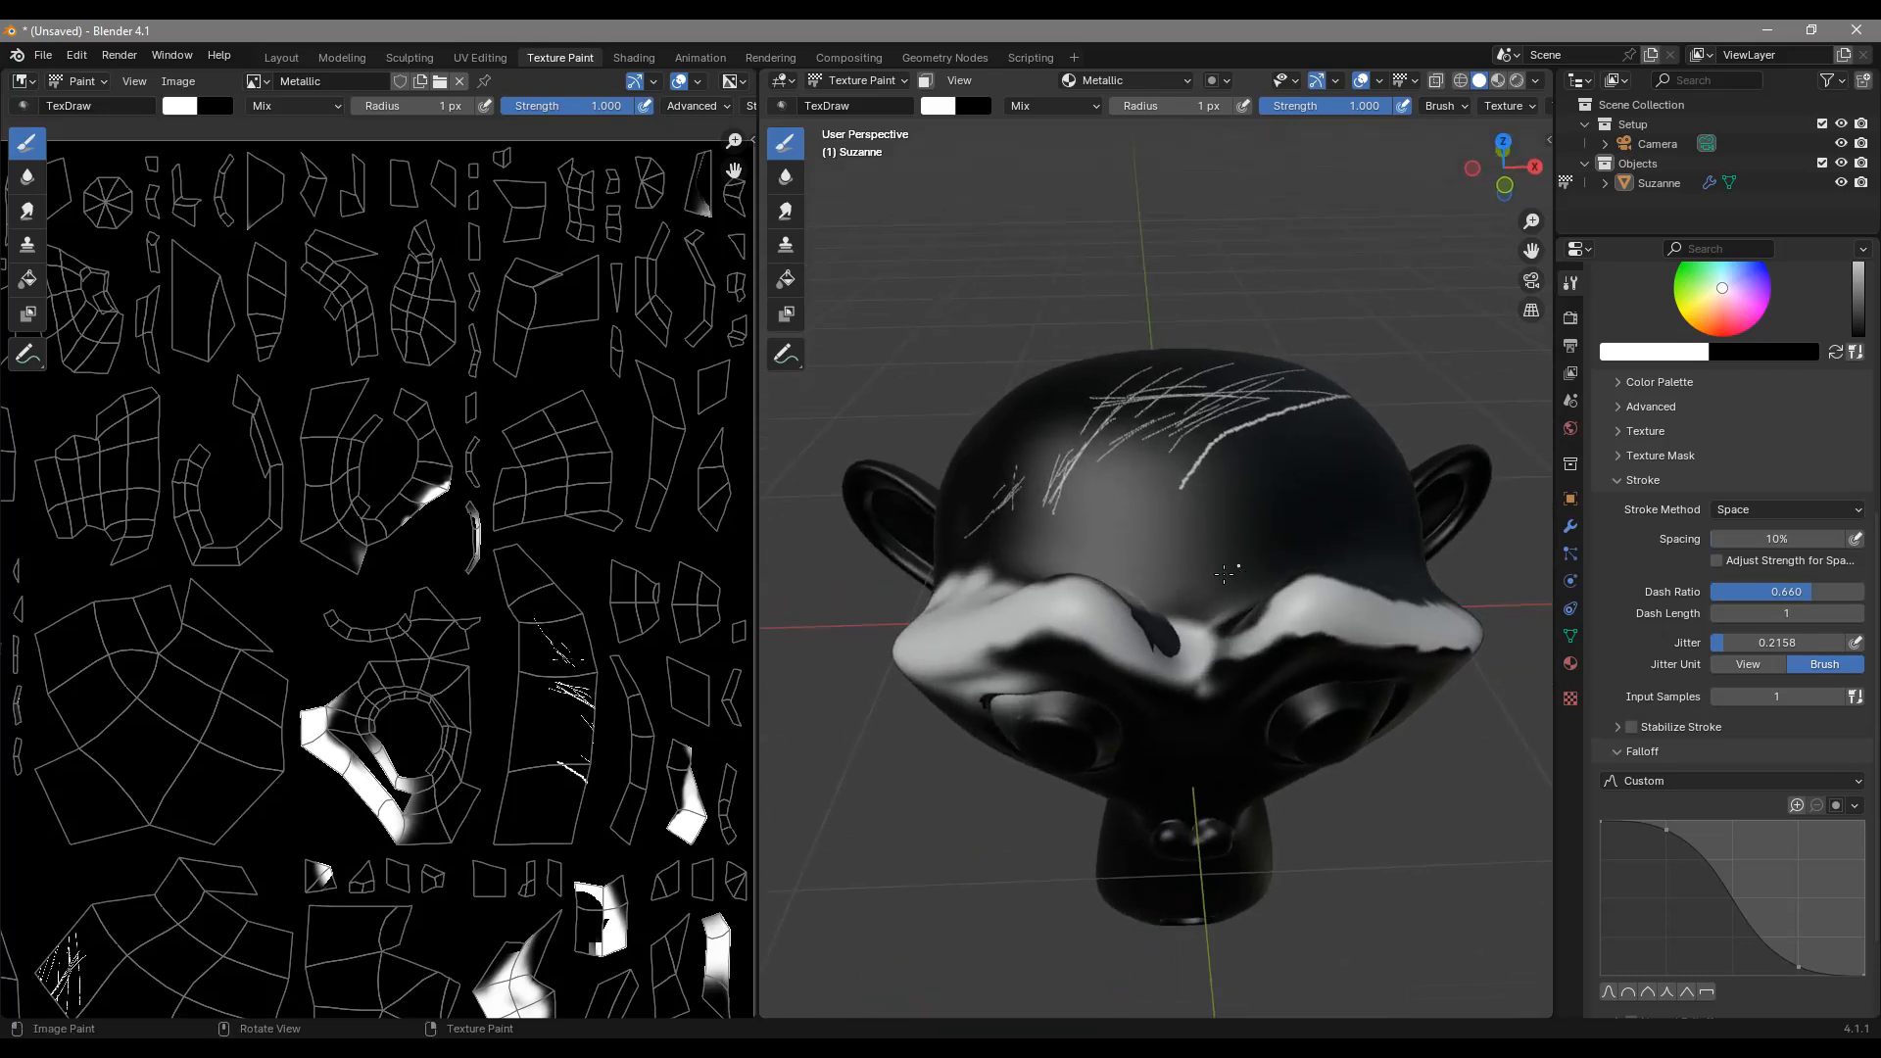
scroll(1362, 526, "up", 4)
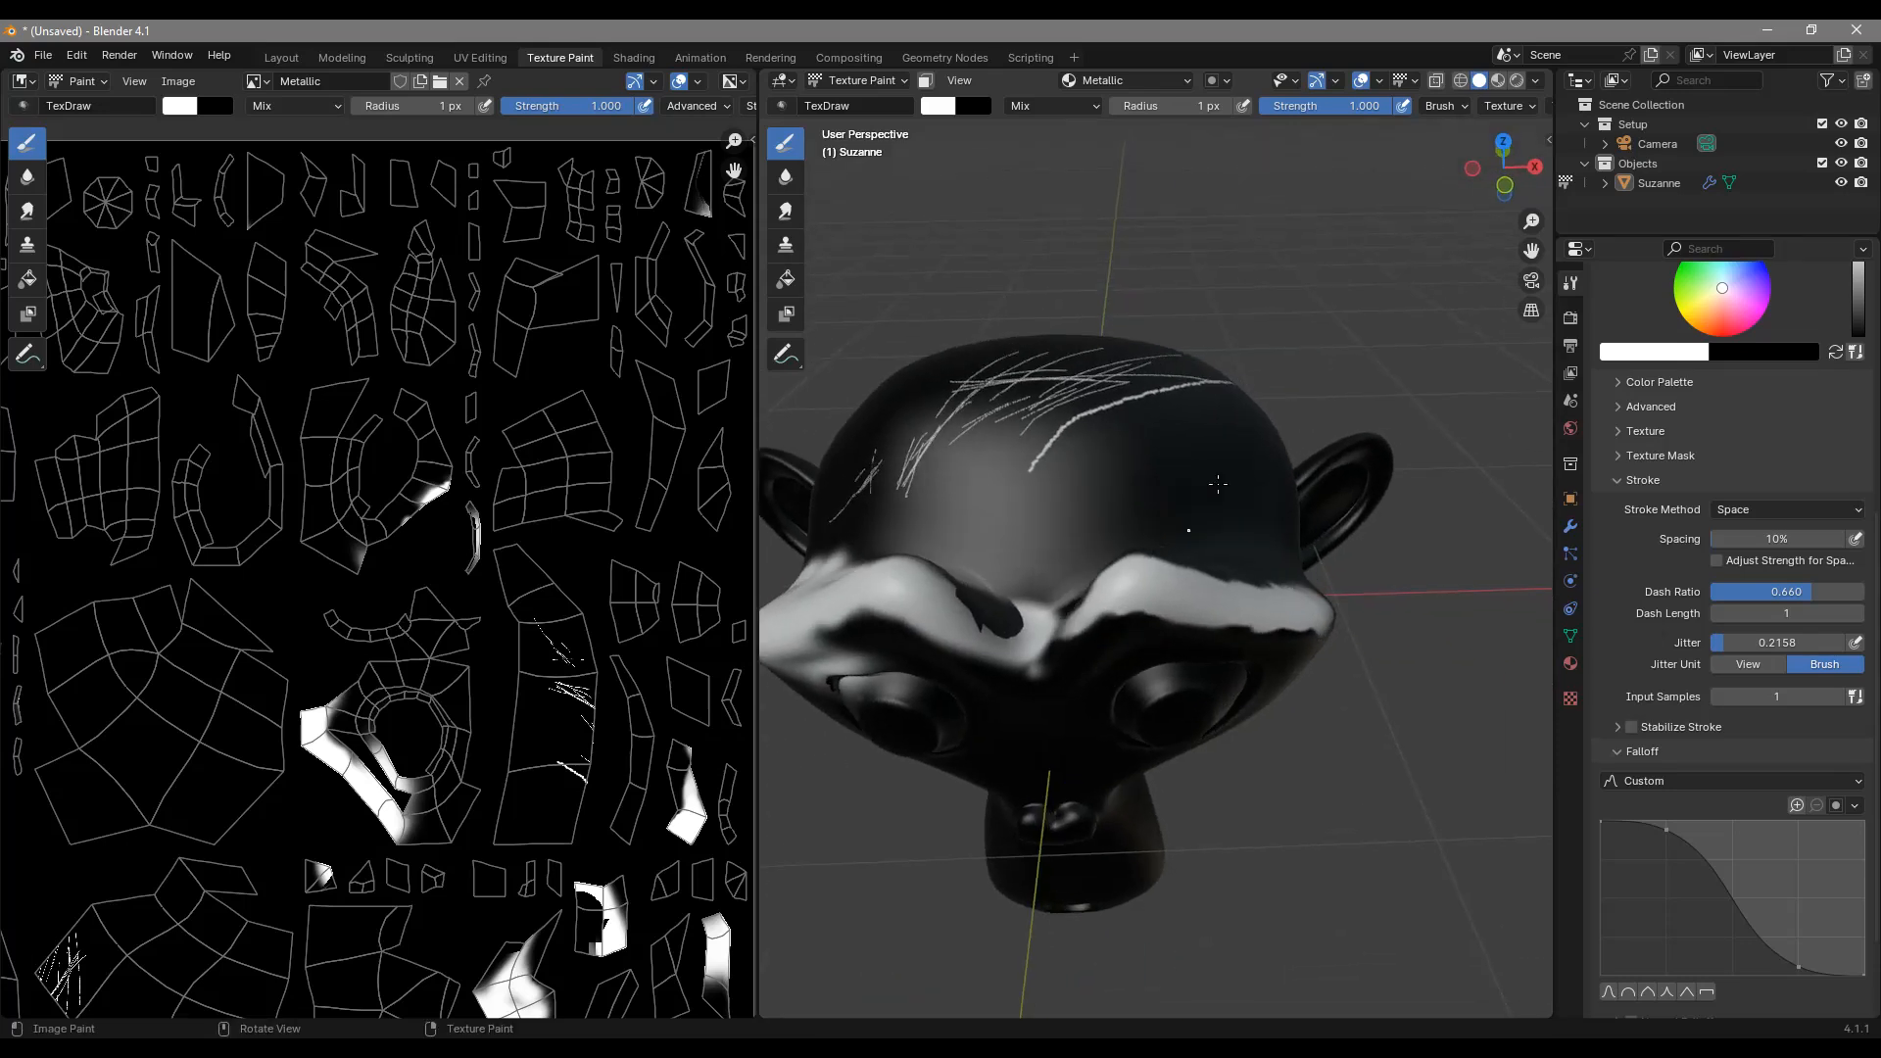
mouse_move(1101, 463)
left_mouse_down()
mouse_move(1236, 339)
mouse_move(1202, 454)
mouse_move(1261, 352)
left_mouse_up()
left_click_drag(1153, 470, 1239, 364)
left_click_drag(1160, 478, 1256, 406)
left_click_drag(1069, 504, 1298, 360)
Step: Enlarge the brush to a 37 px radius and paint white wear patches on Suzanne, including around the eyes
middle_click_drag(1119, 631, 1490, 621)
key("f")
left_click(1246, 579)
scroll(1107, 585, "up", 3)
middle_click_drag(1084, 588, 1060, 584)
key("f")
left_click(1041, 547)
mouse_move(1036, 462)
left_mouse_down()
mouse_move(1008, 579)
mouse_move(987, 558)
mouse_move(977, 715)
mouse_move(949, 756)
mouse_move(1049, 370)
mouse_move(1052, 727)
mouse_move(1071, 600)
mouse_move(1117, 651)
left_mouse_up()
middle_click_drag(1116, 651, 1178, 646)
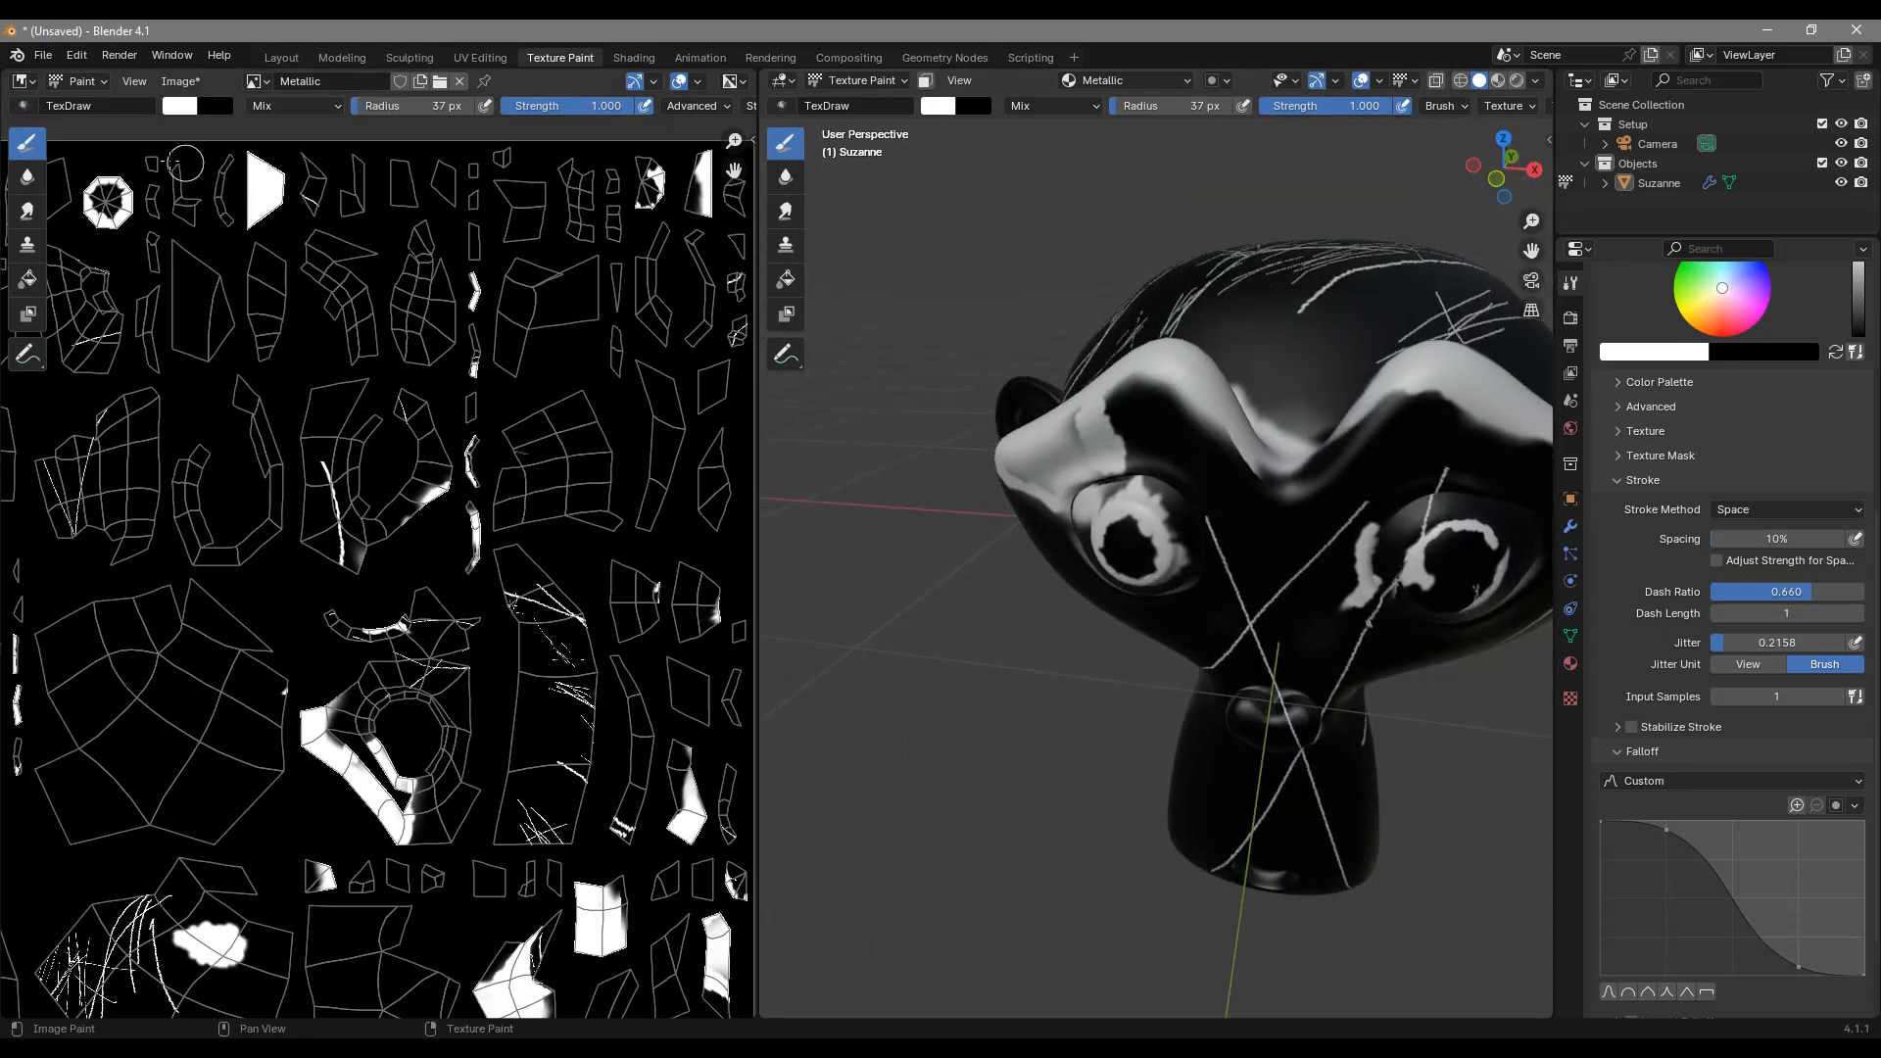
Step: Save the painted Metallic image and inspect the new scratches and wear on Suzanne in the Shading workspace
left_click(178, 82)
left_click(215, 280)
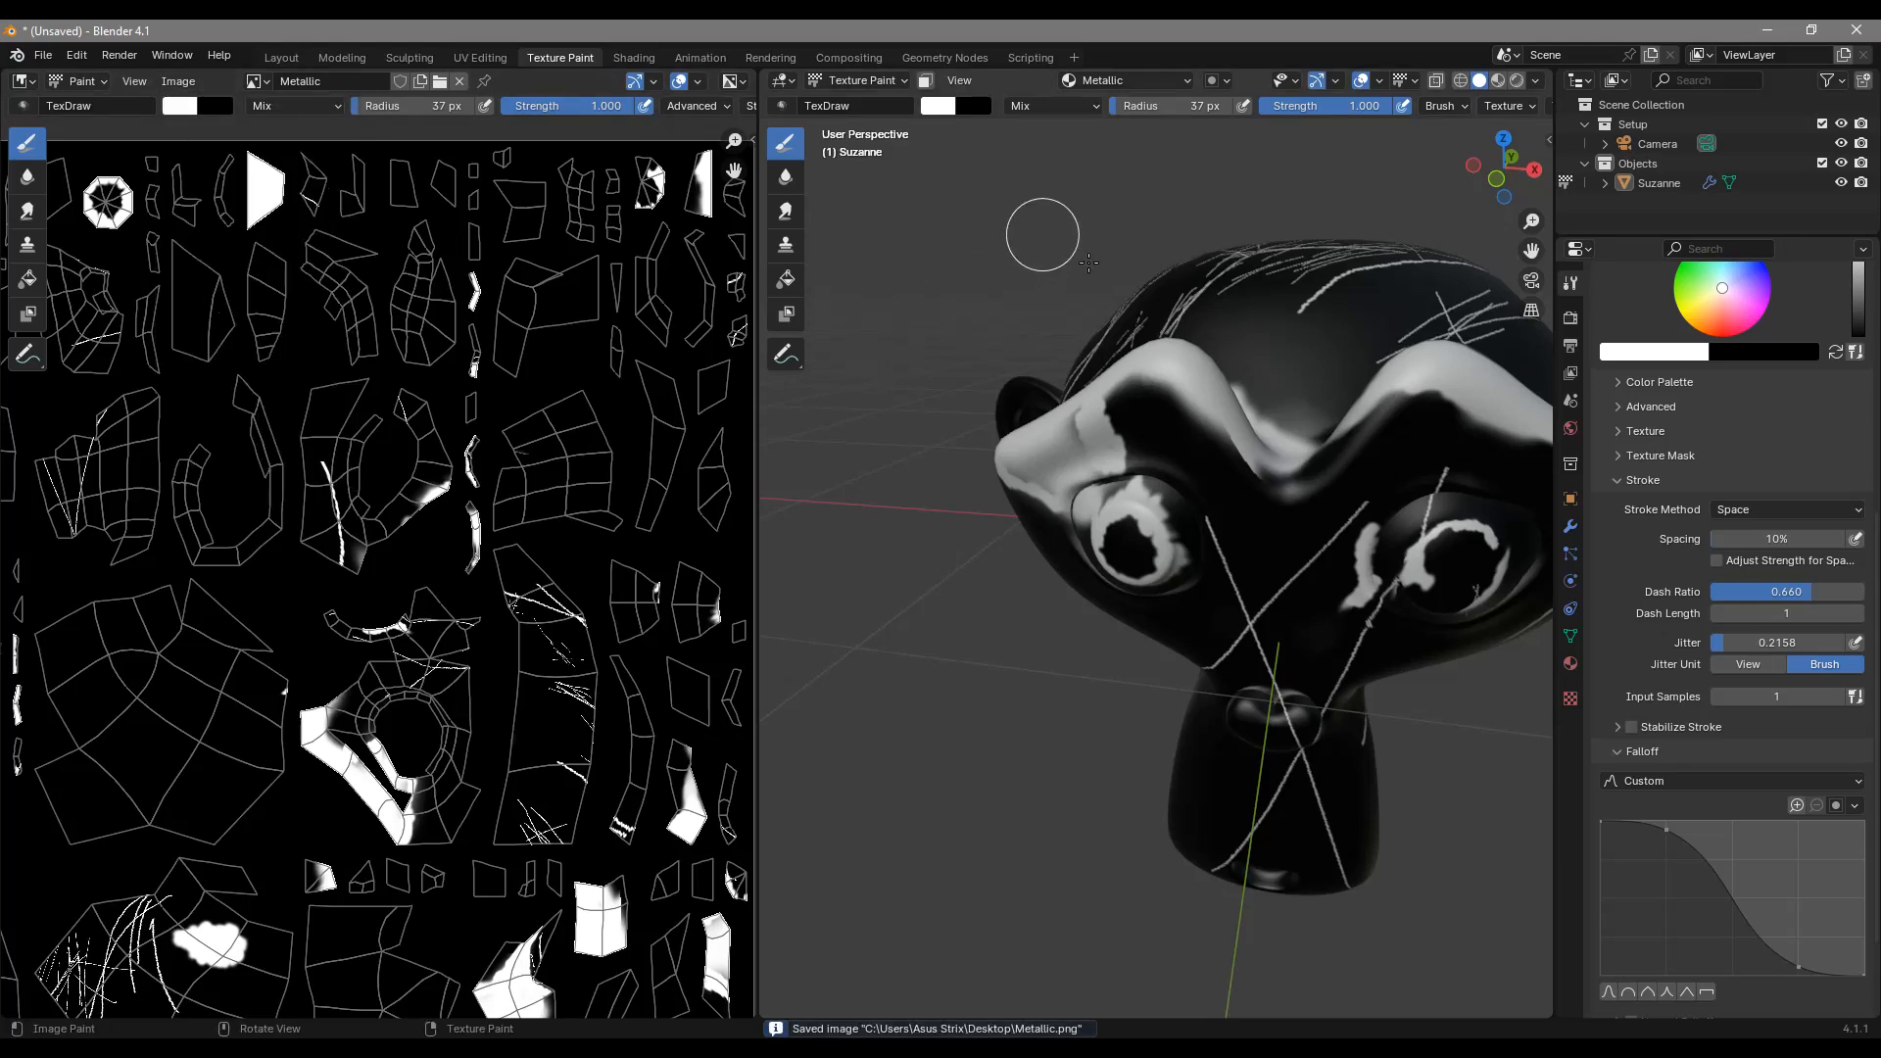
middle_click_drag(1088, 263, 931, 256)
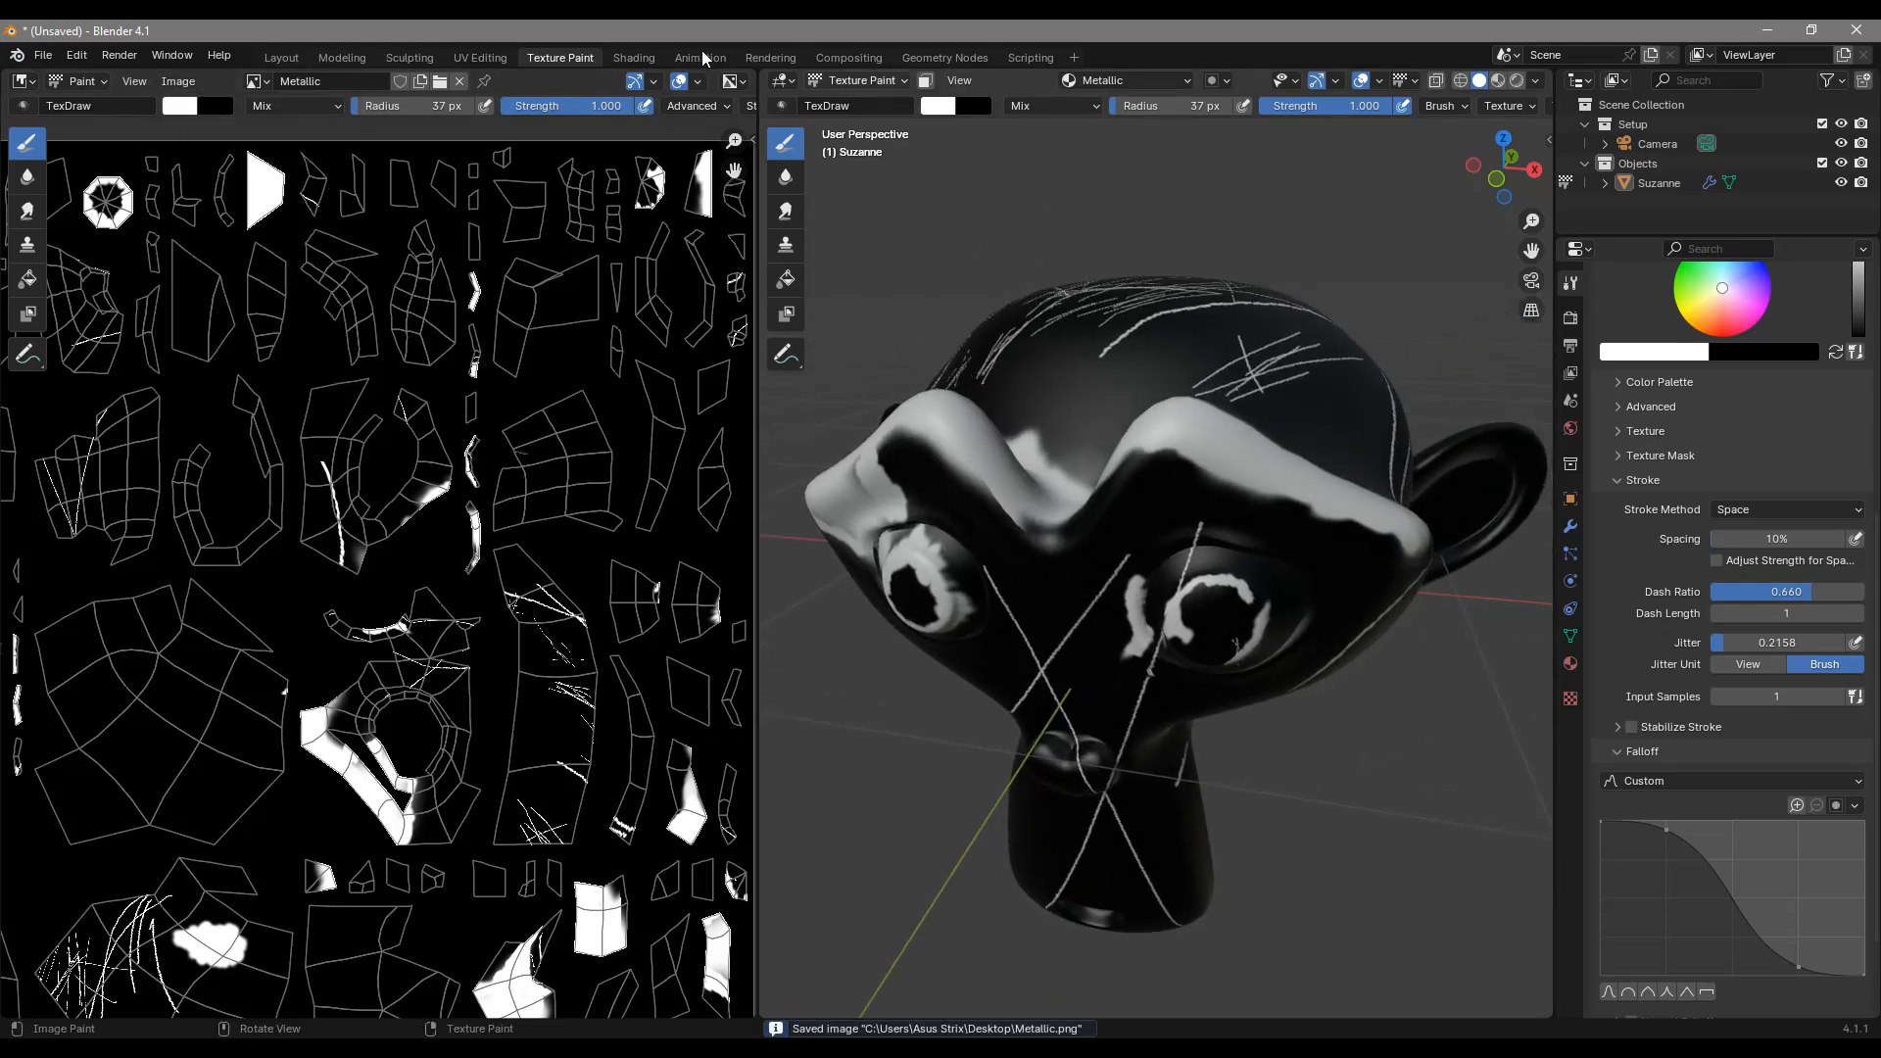
left_click(620, 59)
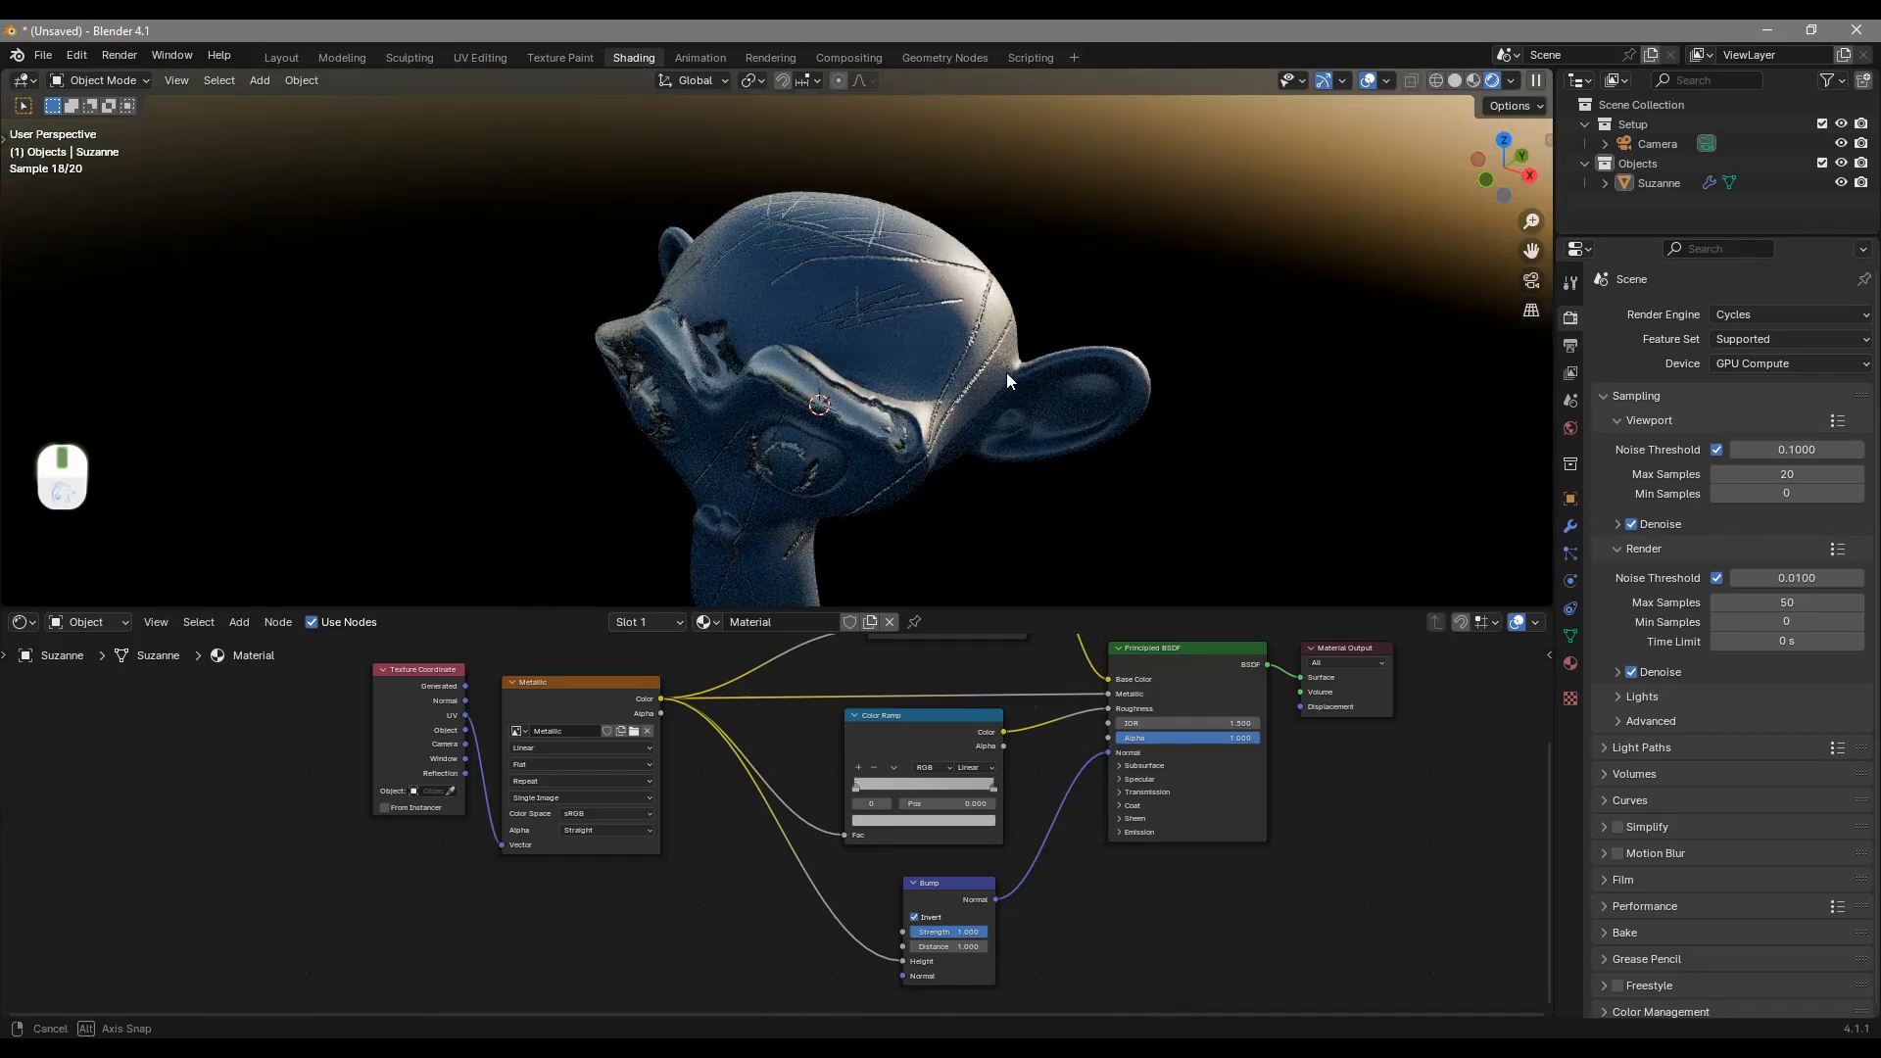
middle_click_drag(1033, 367, 1136, 478)
middle_click_drag(1029, 427, 1088, 460)
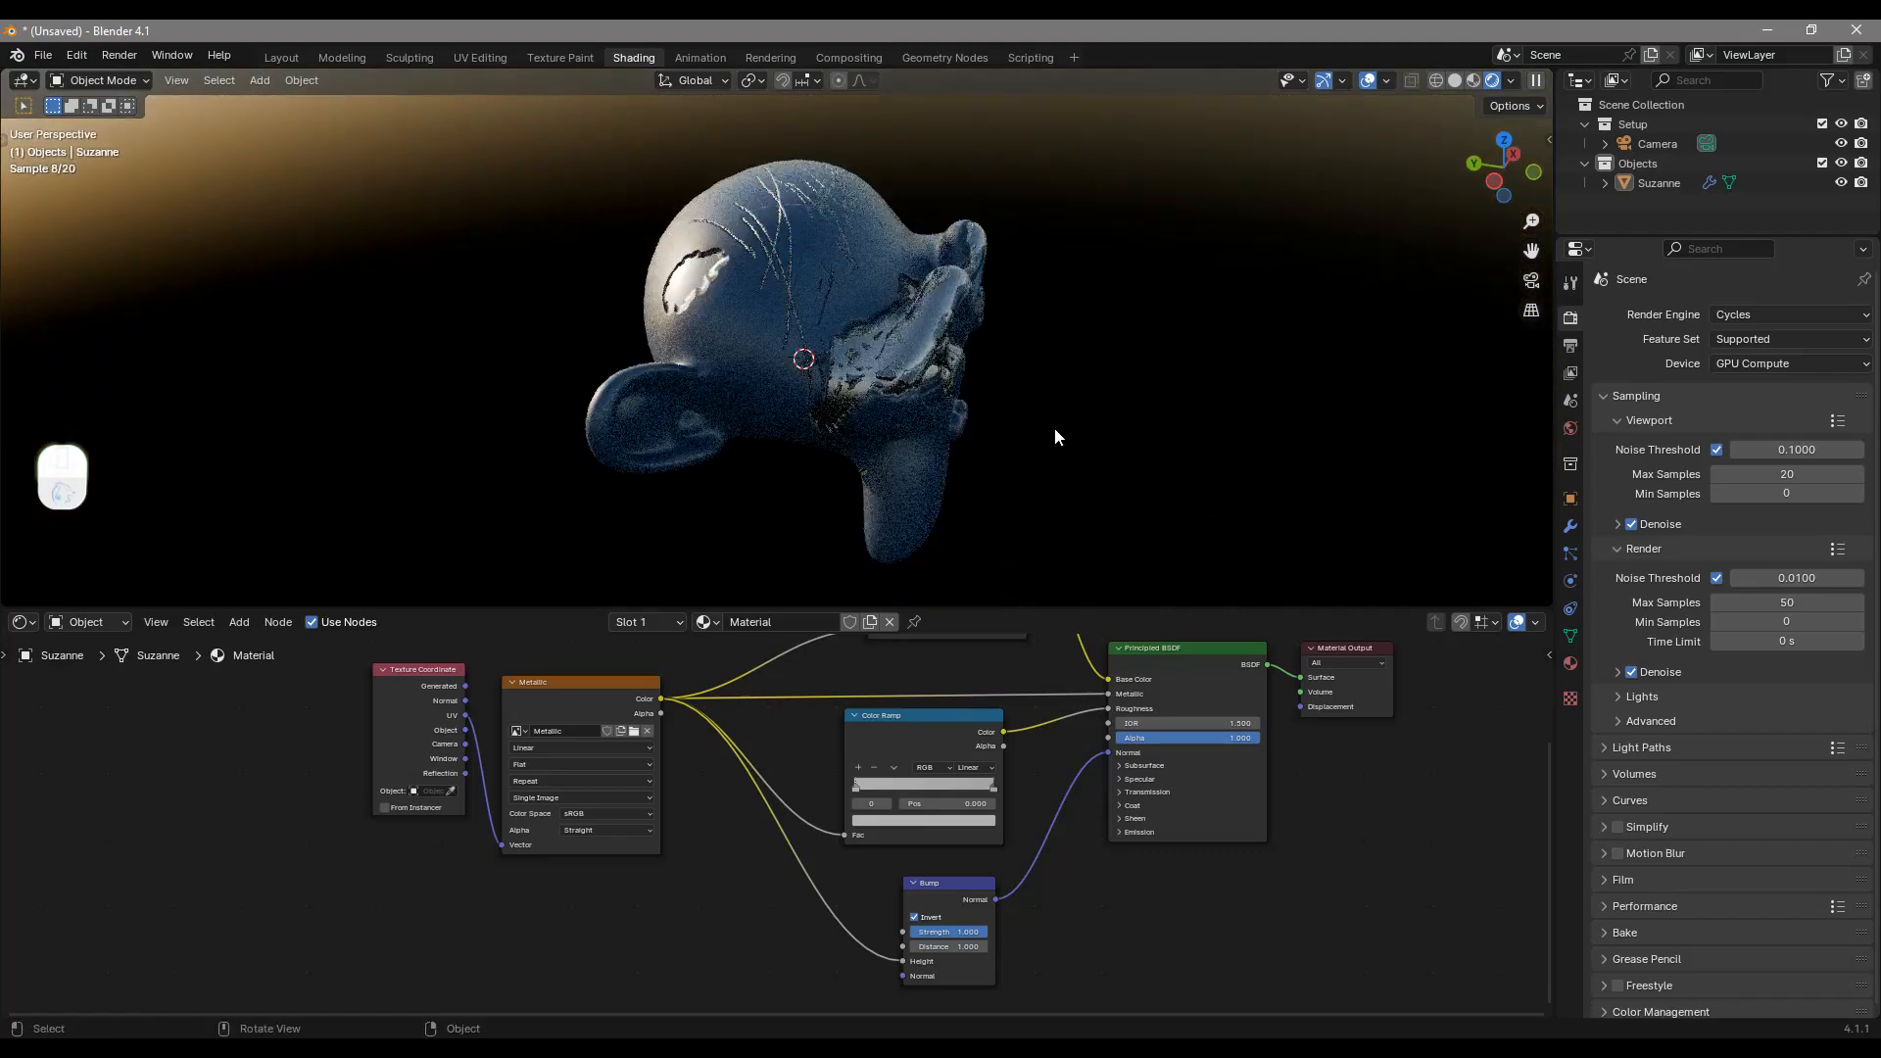
scroll(1048, 437, "up", 3)
scroll(984, 384, "up", 6)
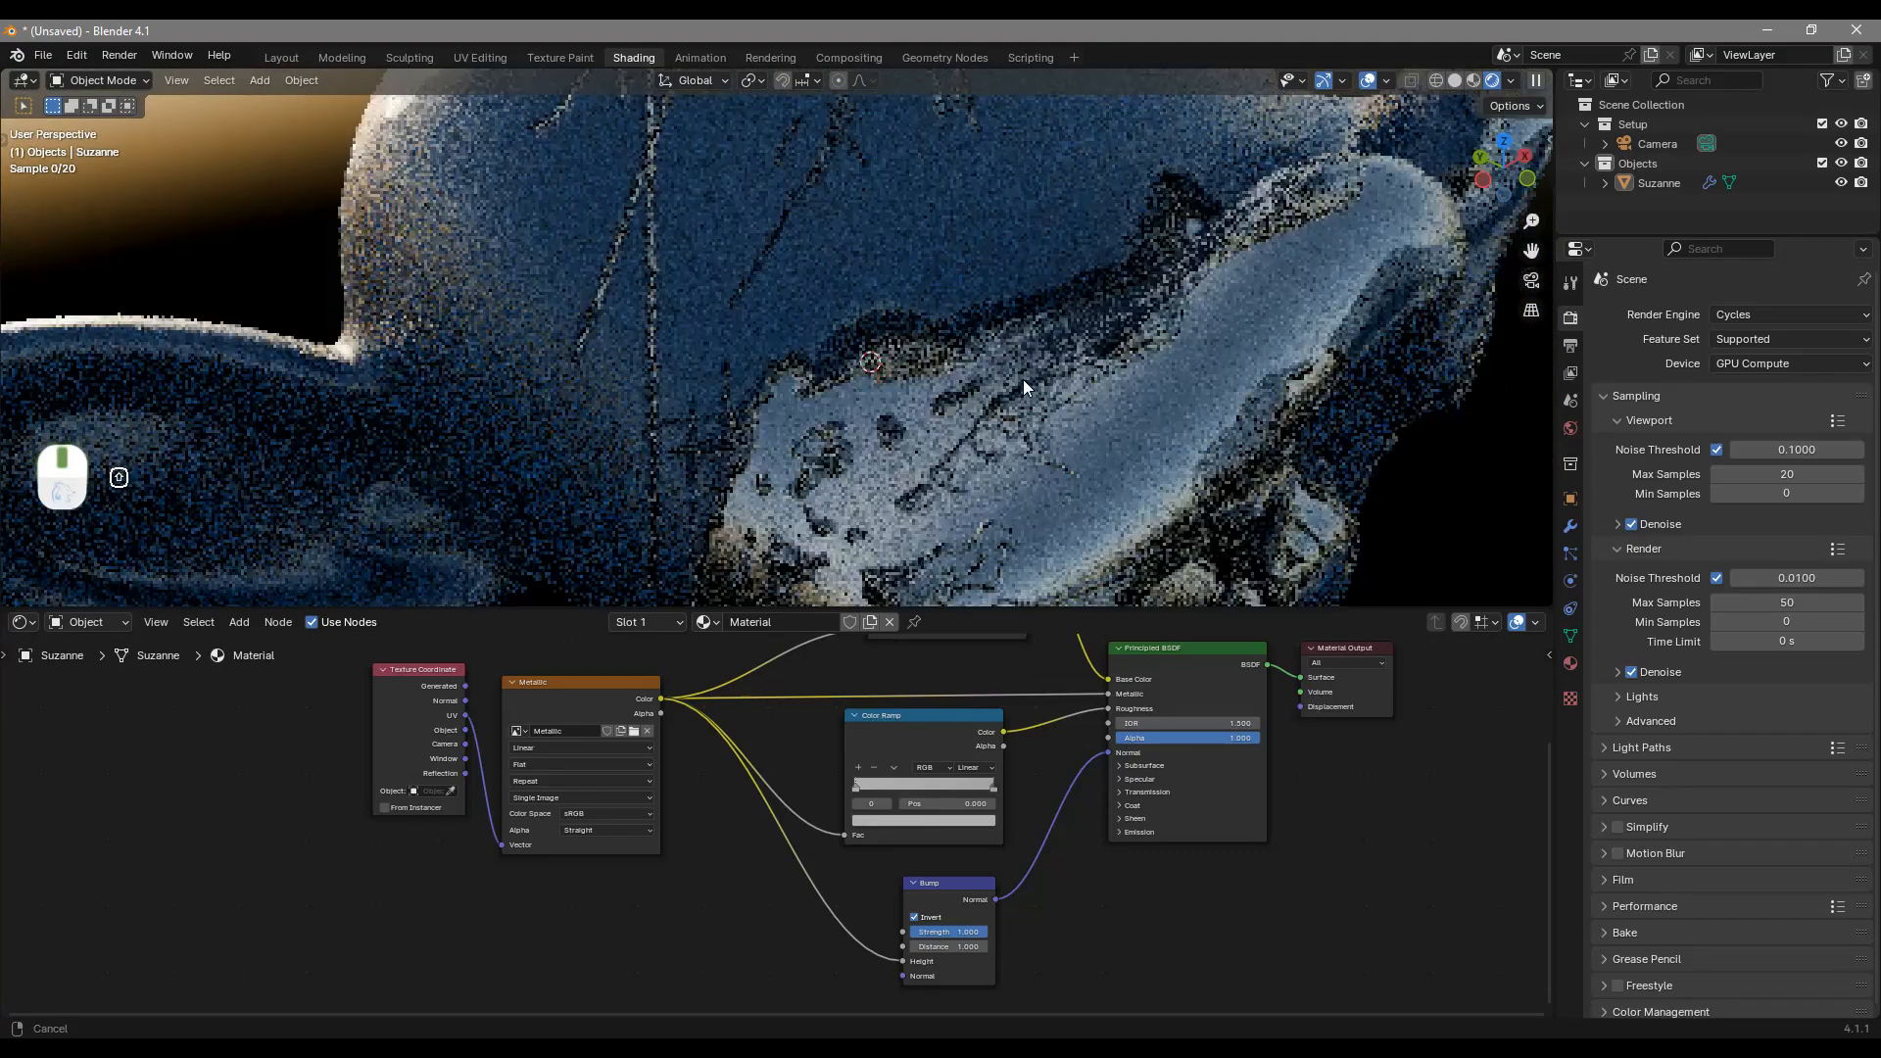
Step: Set the Bump node's Strength to 0.525
scroll(930, 755, "up", 4)
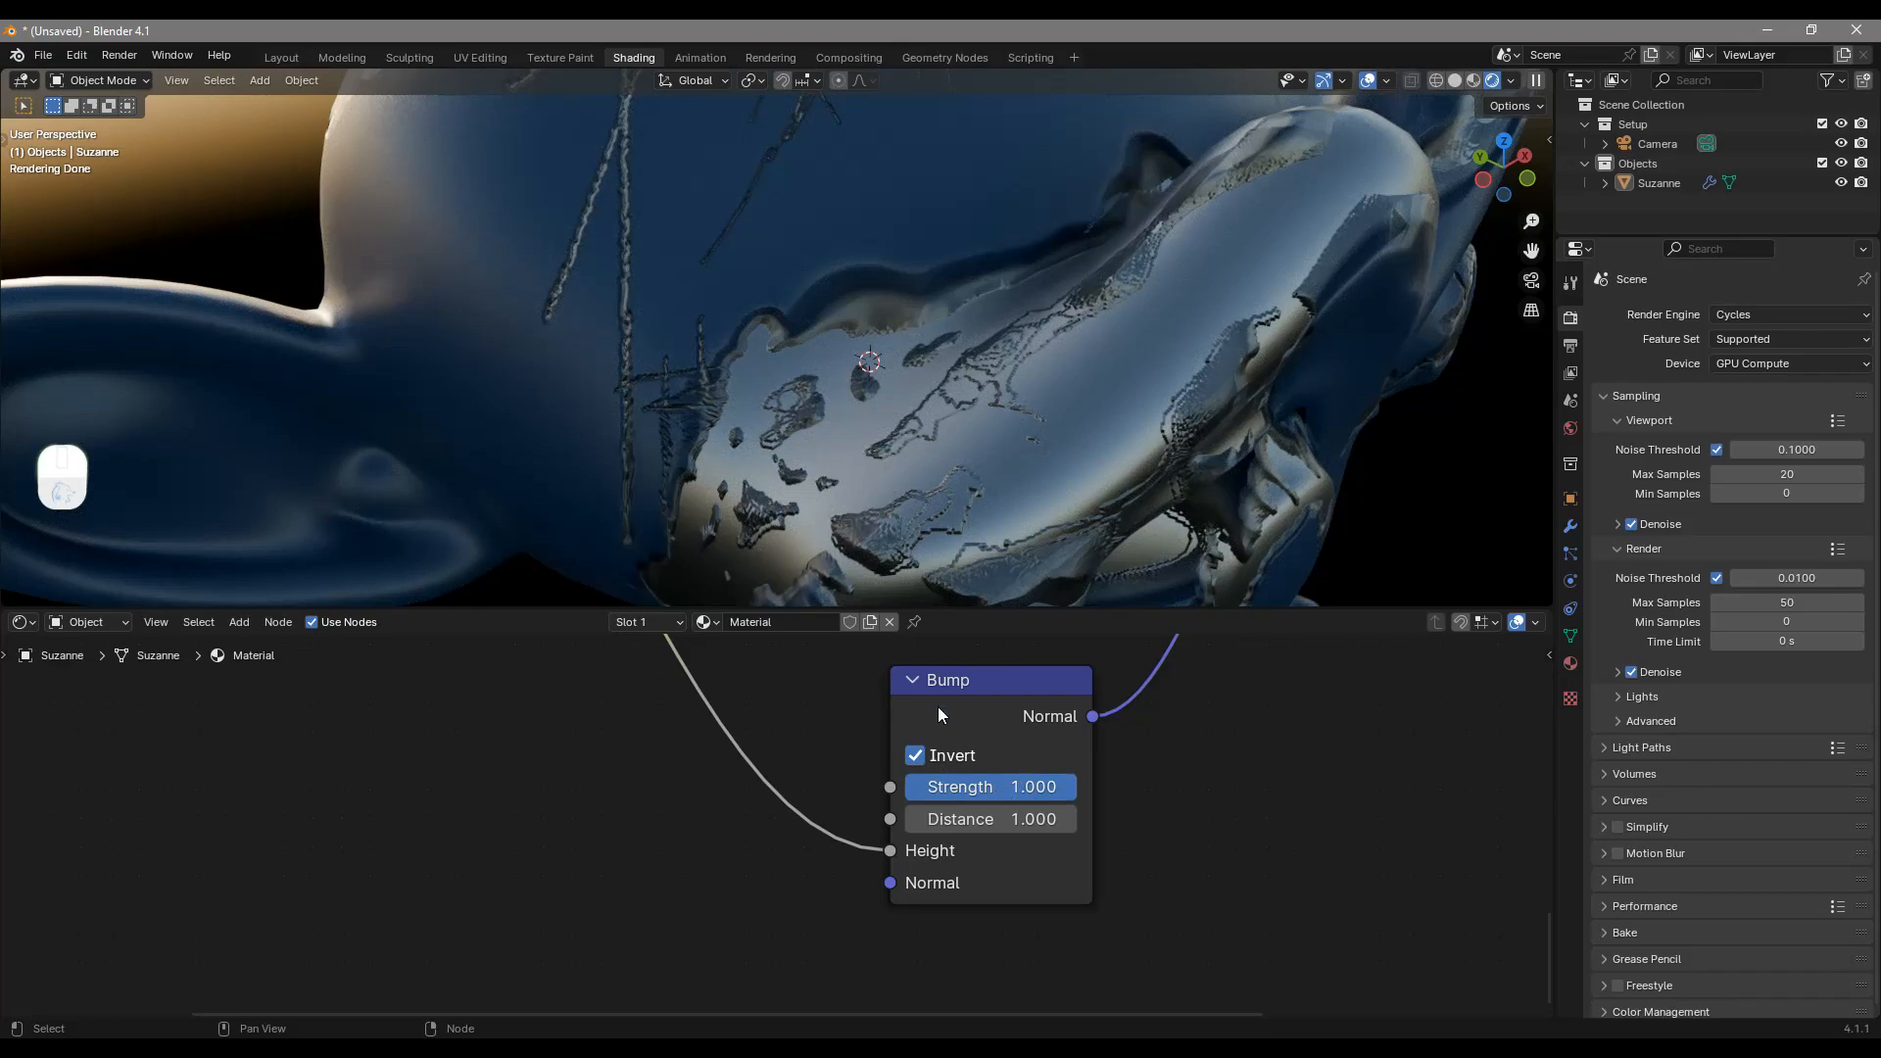
mouse_move(973, 696)
left_mouse_down()
mouse_move(930, 713)
mouse_move(952, 709)
left_mouse_up()
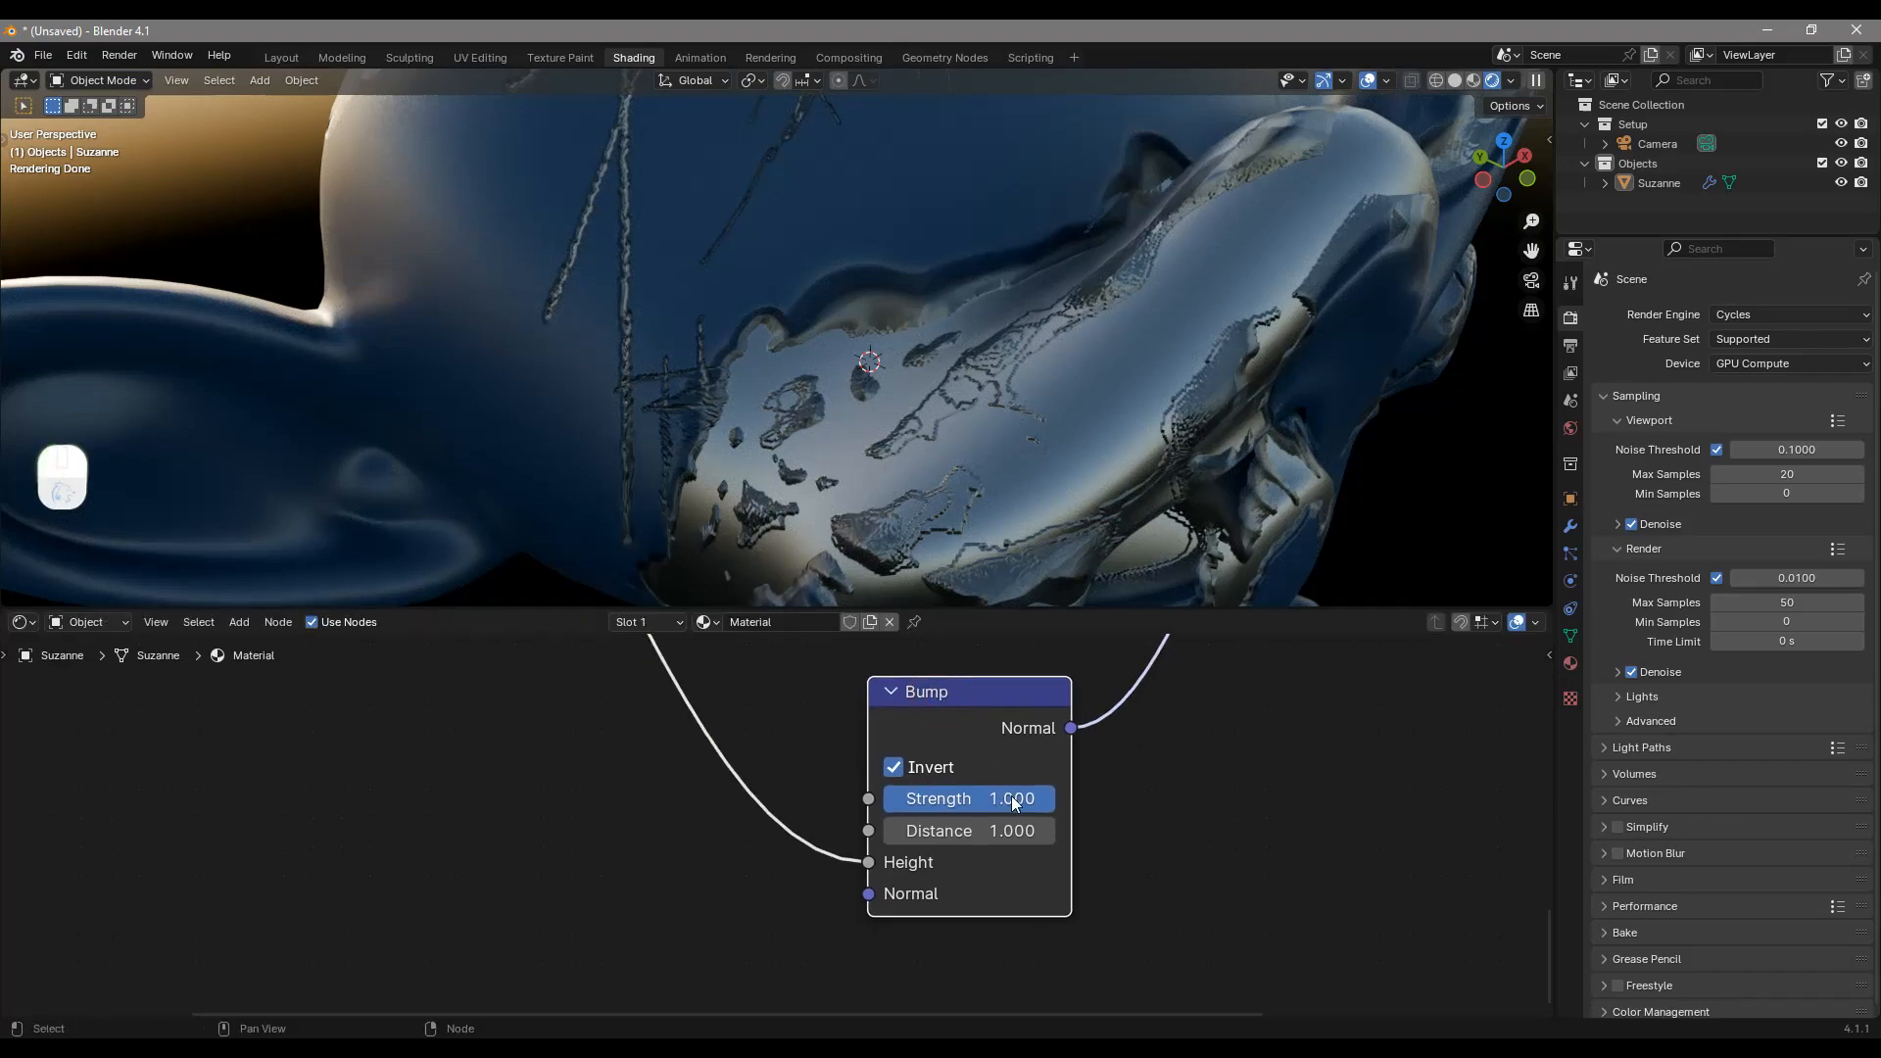
left_click_drag(1042, 799, 971, 798)
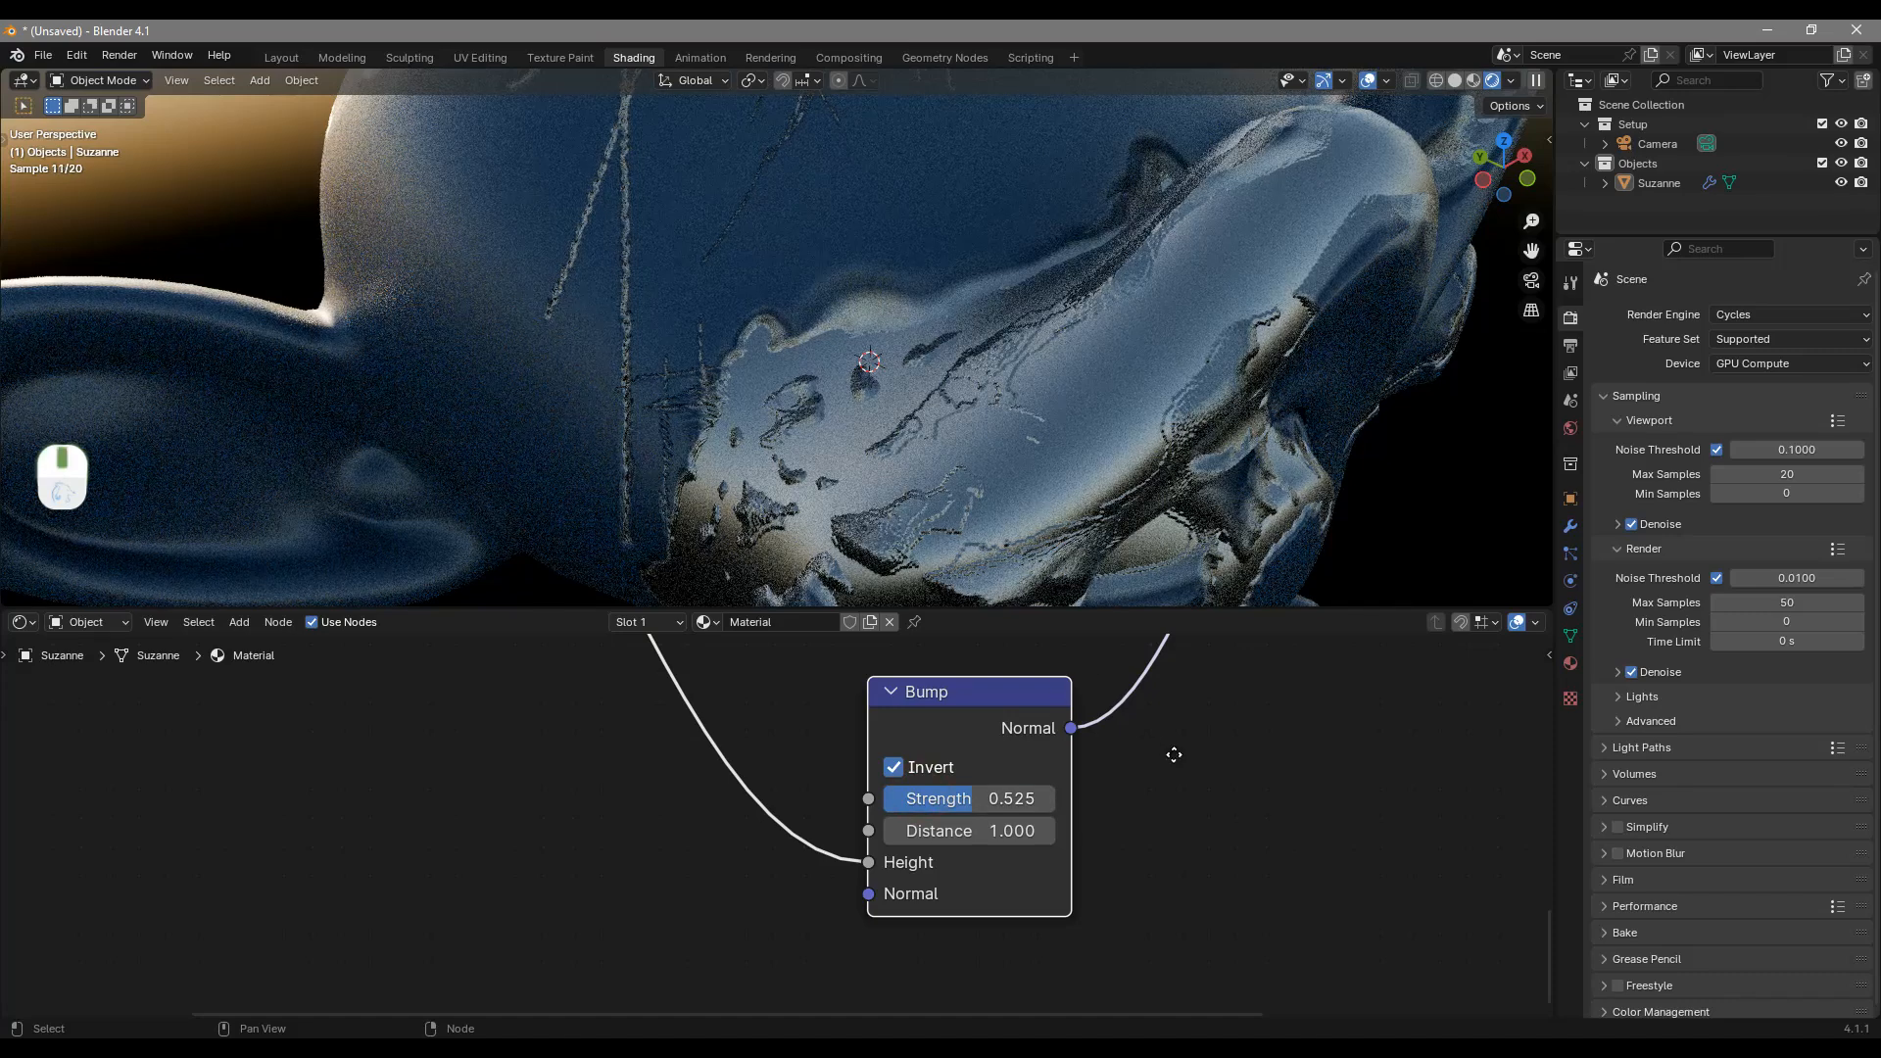
middle_click_drag(1174, 754, 1268, 886)
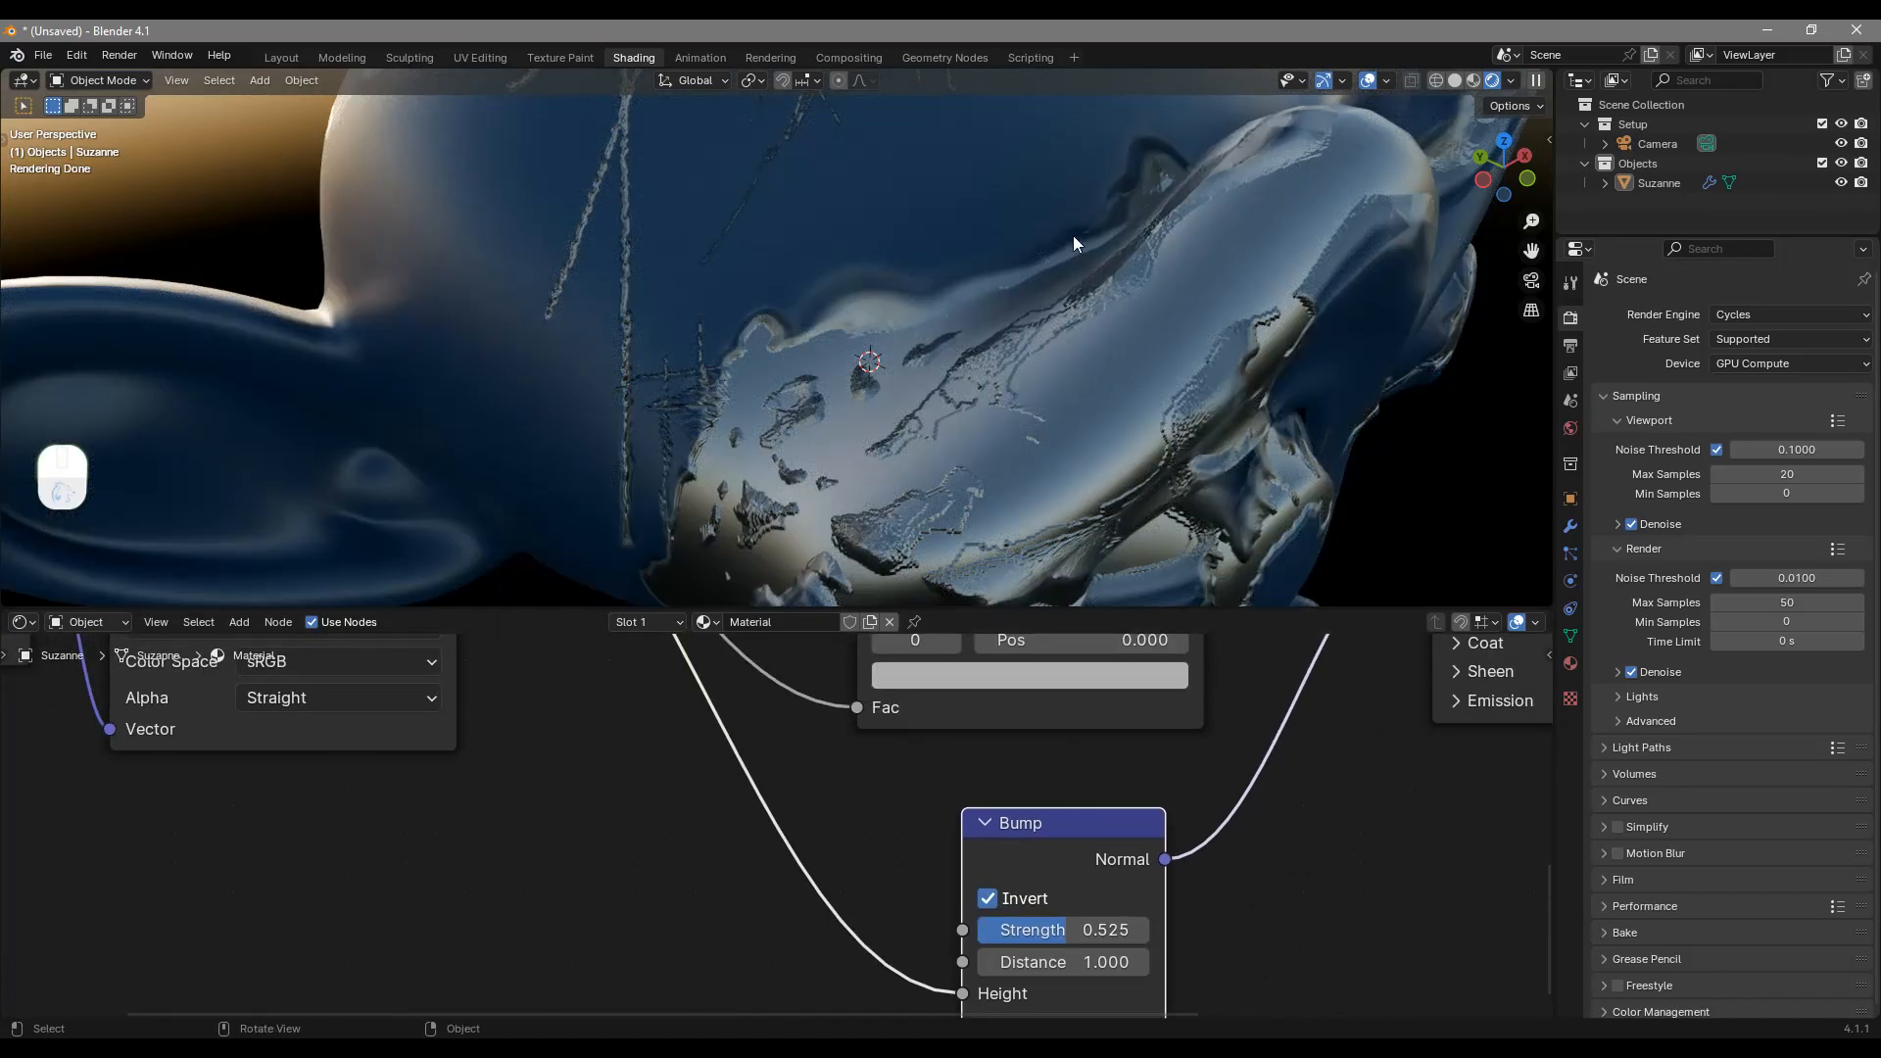
Step: Add a Color Ramp and insert it on the link between Metallic's Color and the Bump's Height
scroll(1127, 710, "down", 2)
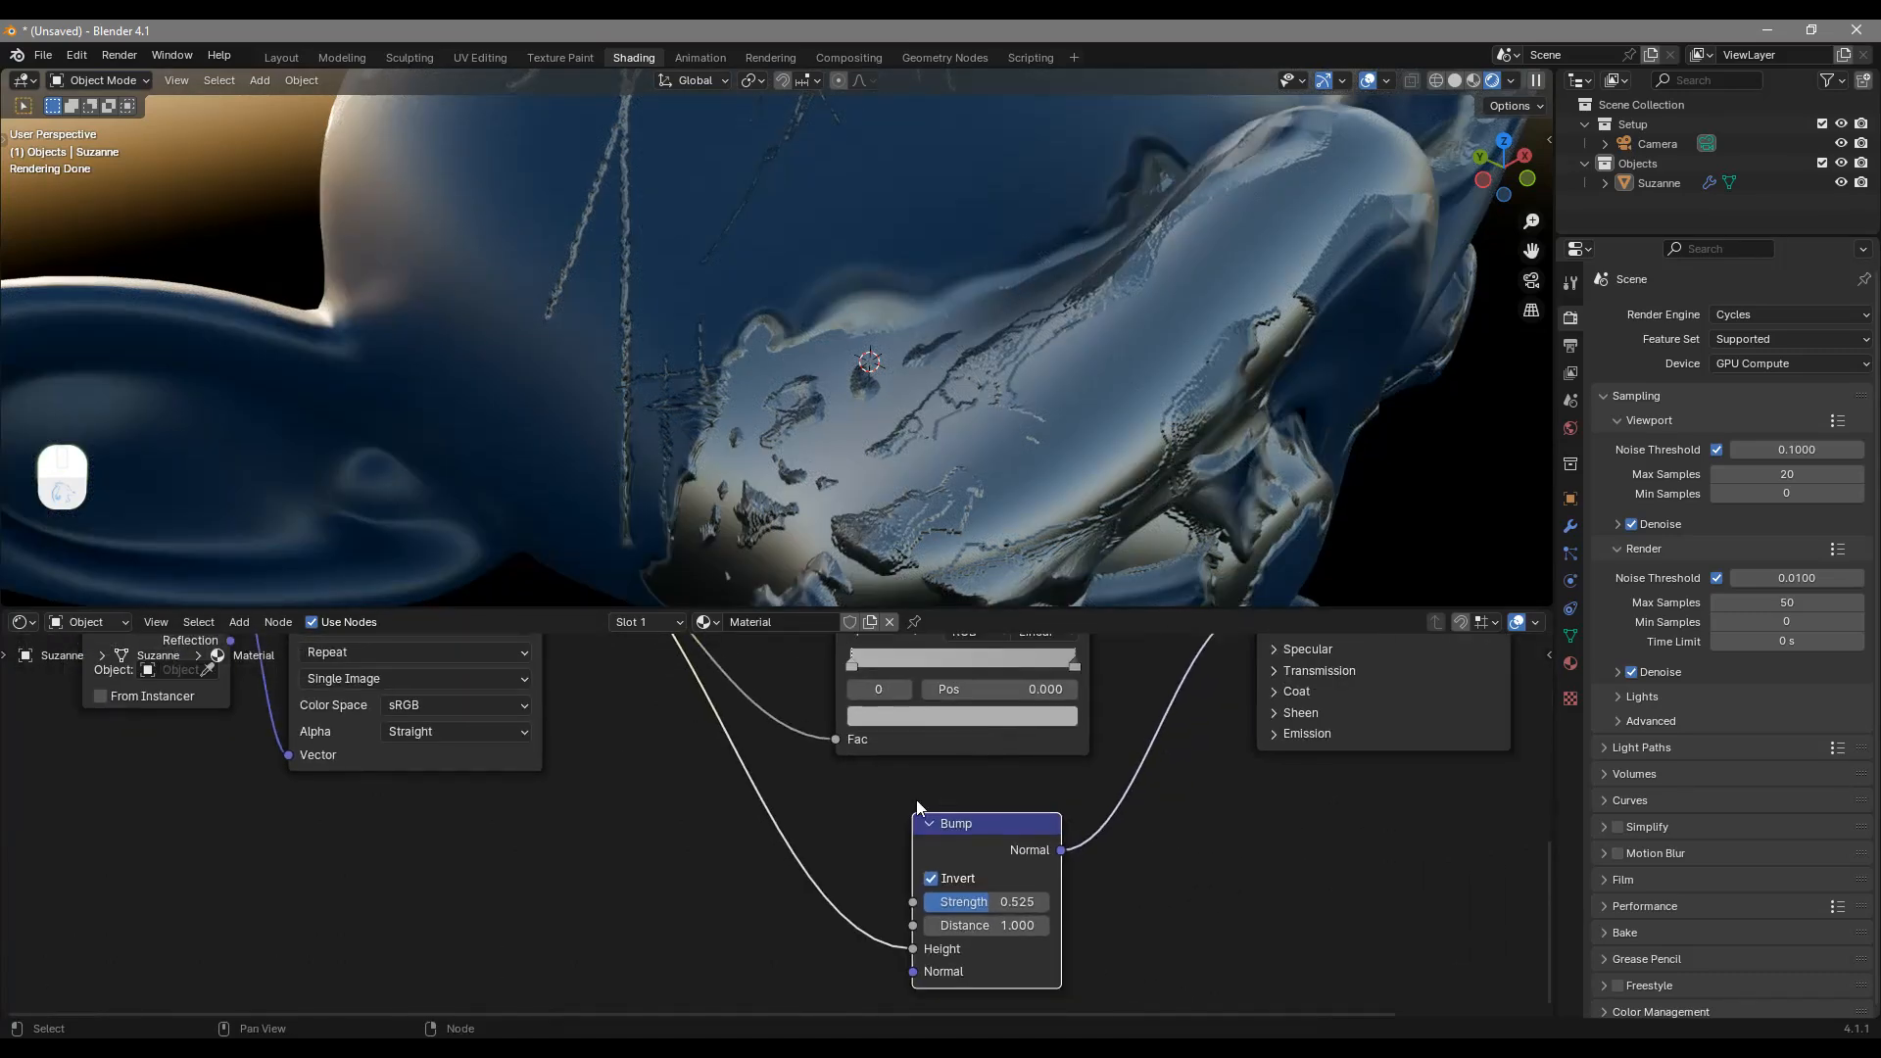
key("shift+a")
left_click(884, 751)
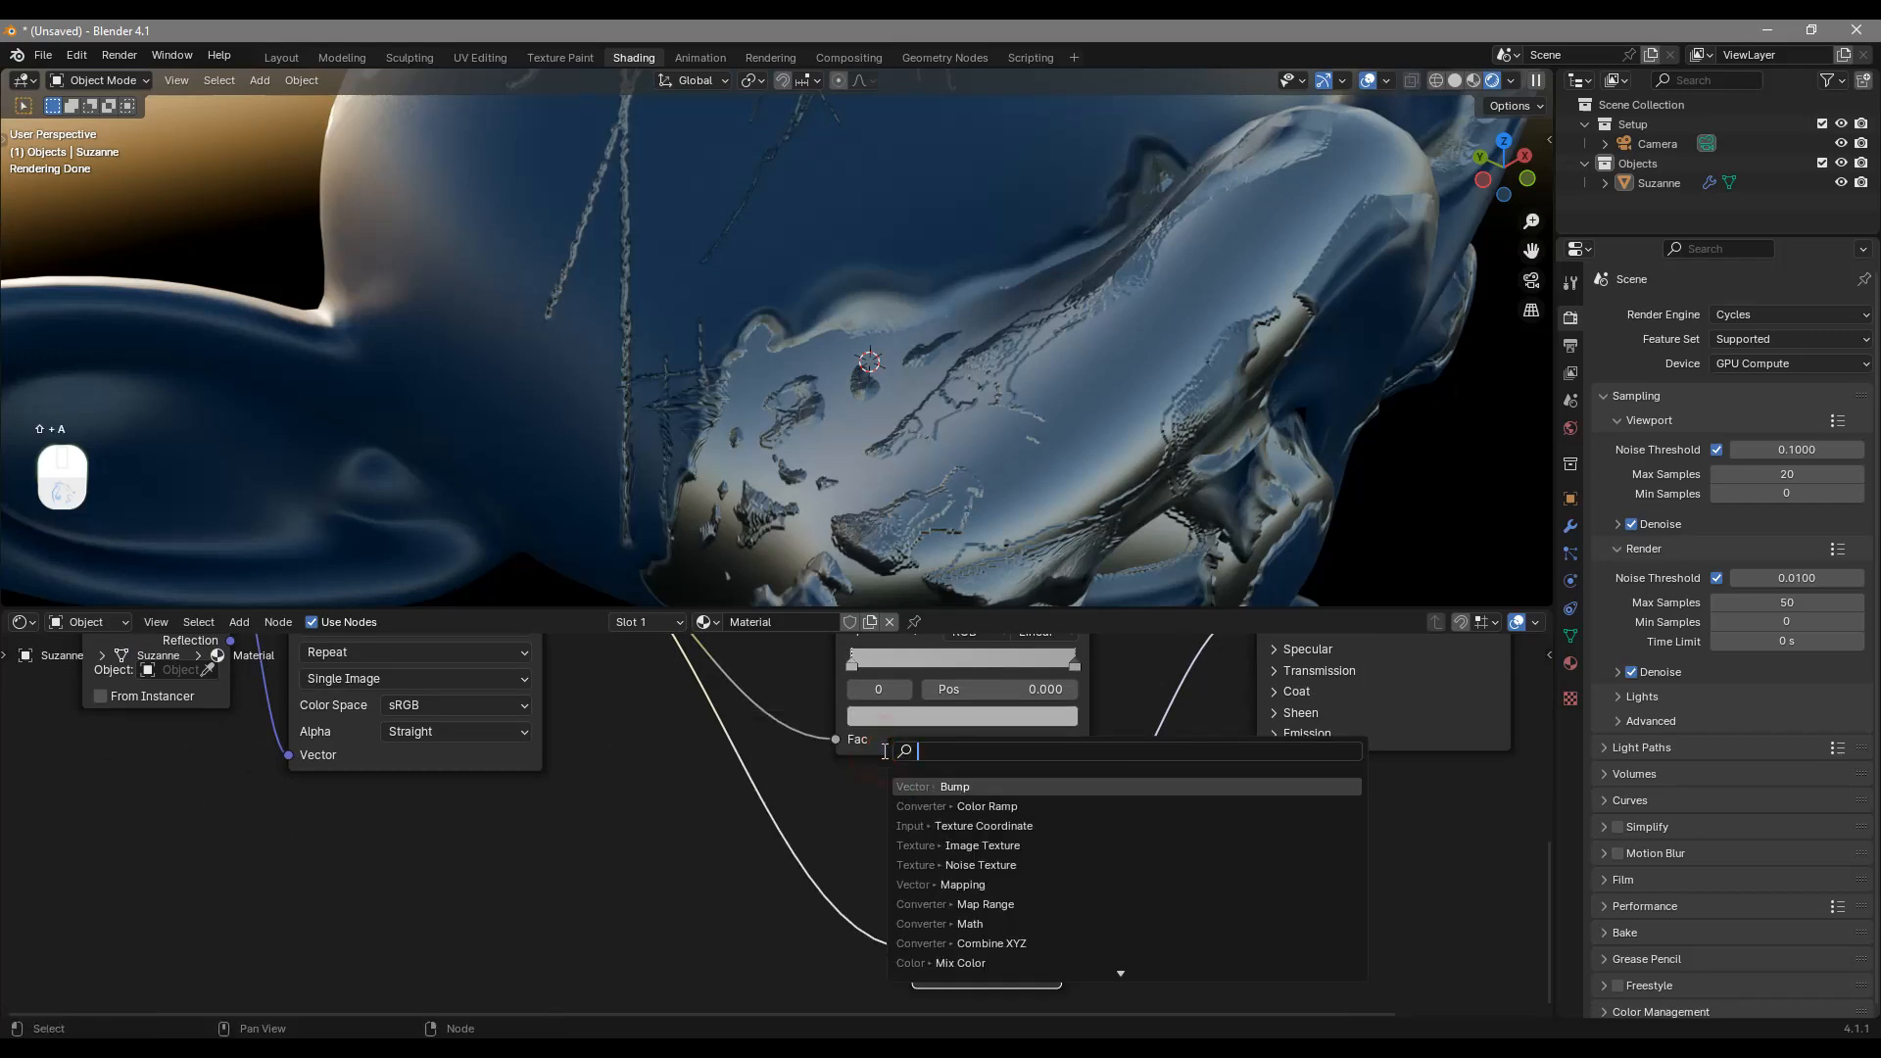
key("Down")
key("Return")
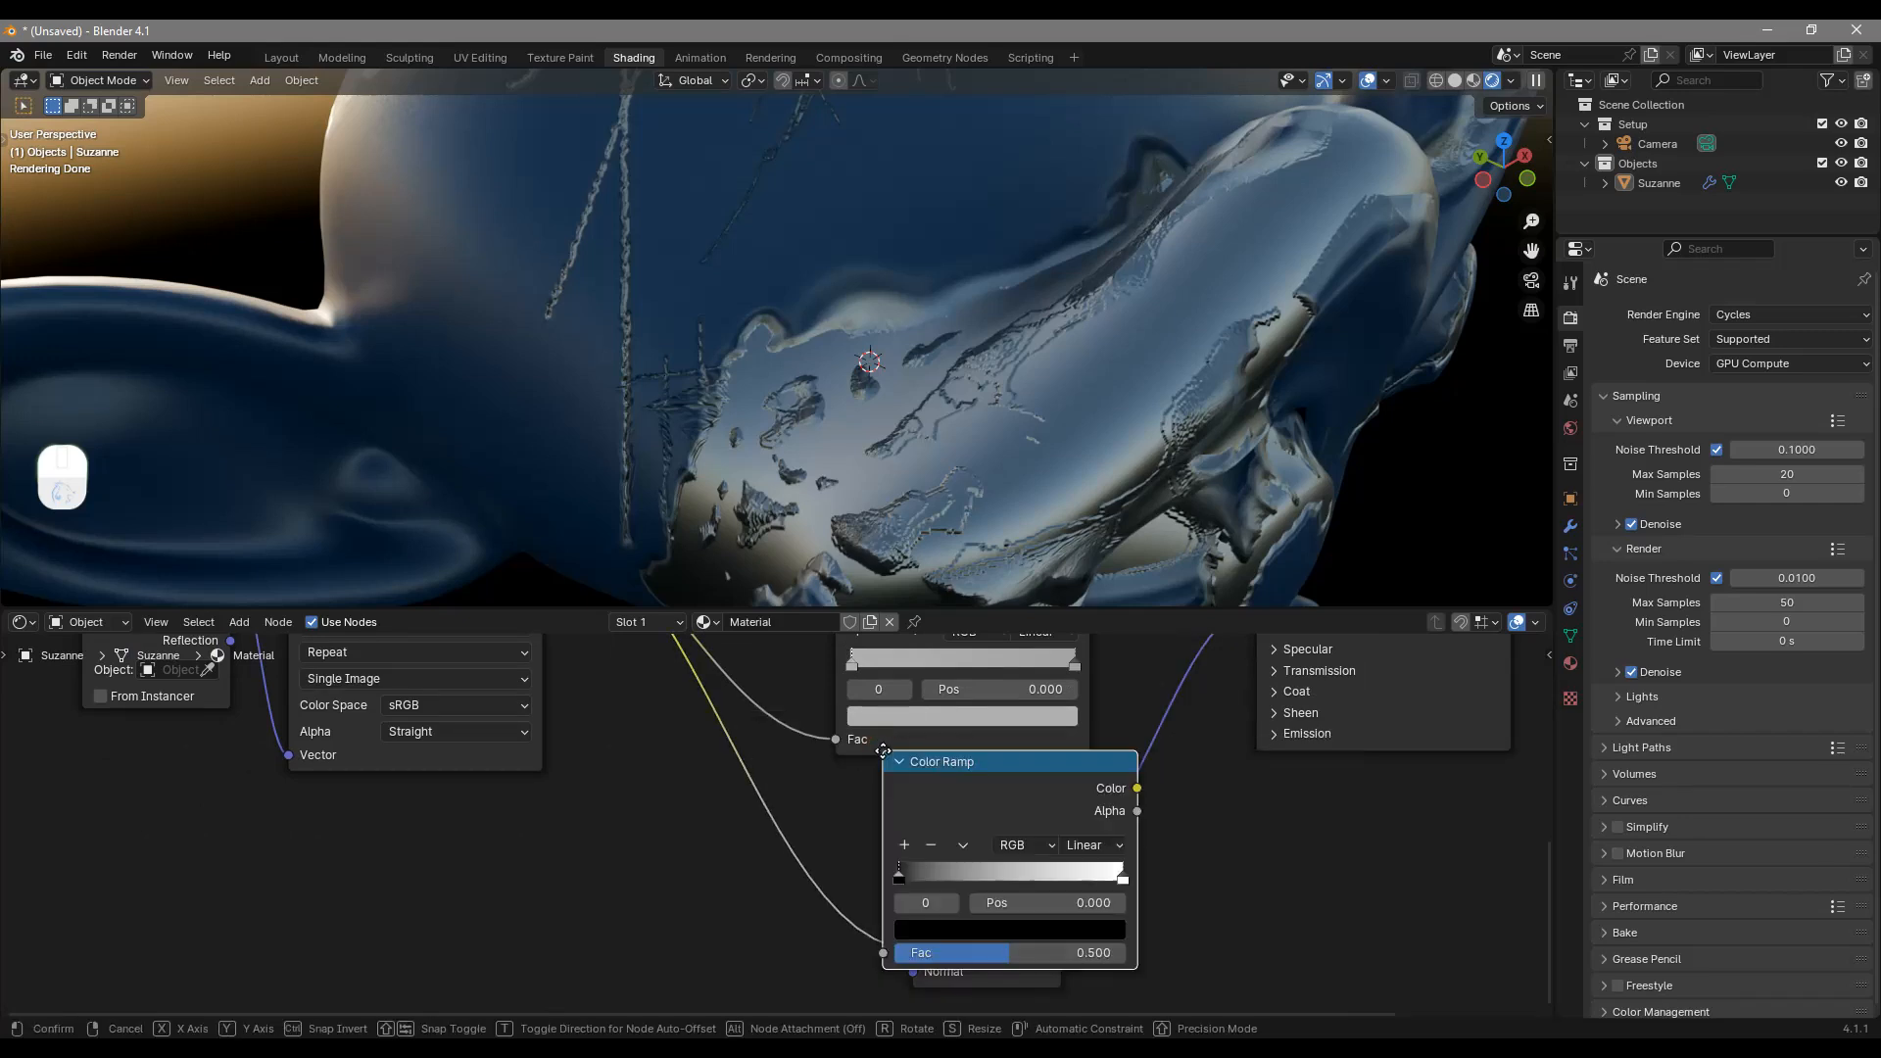
left_click(575, 845)
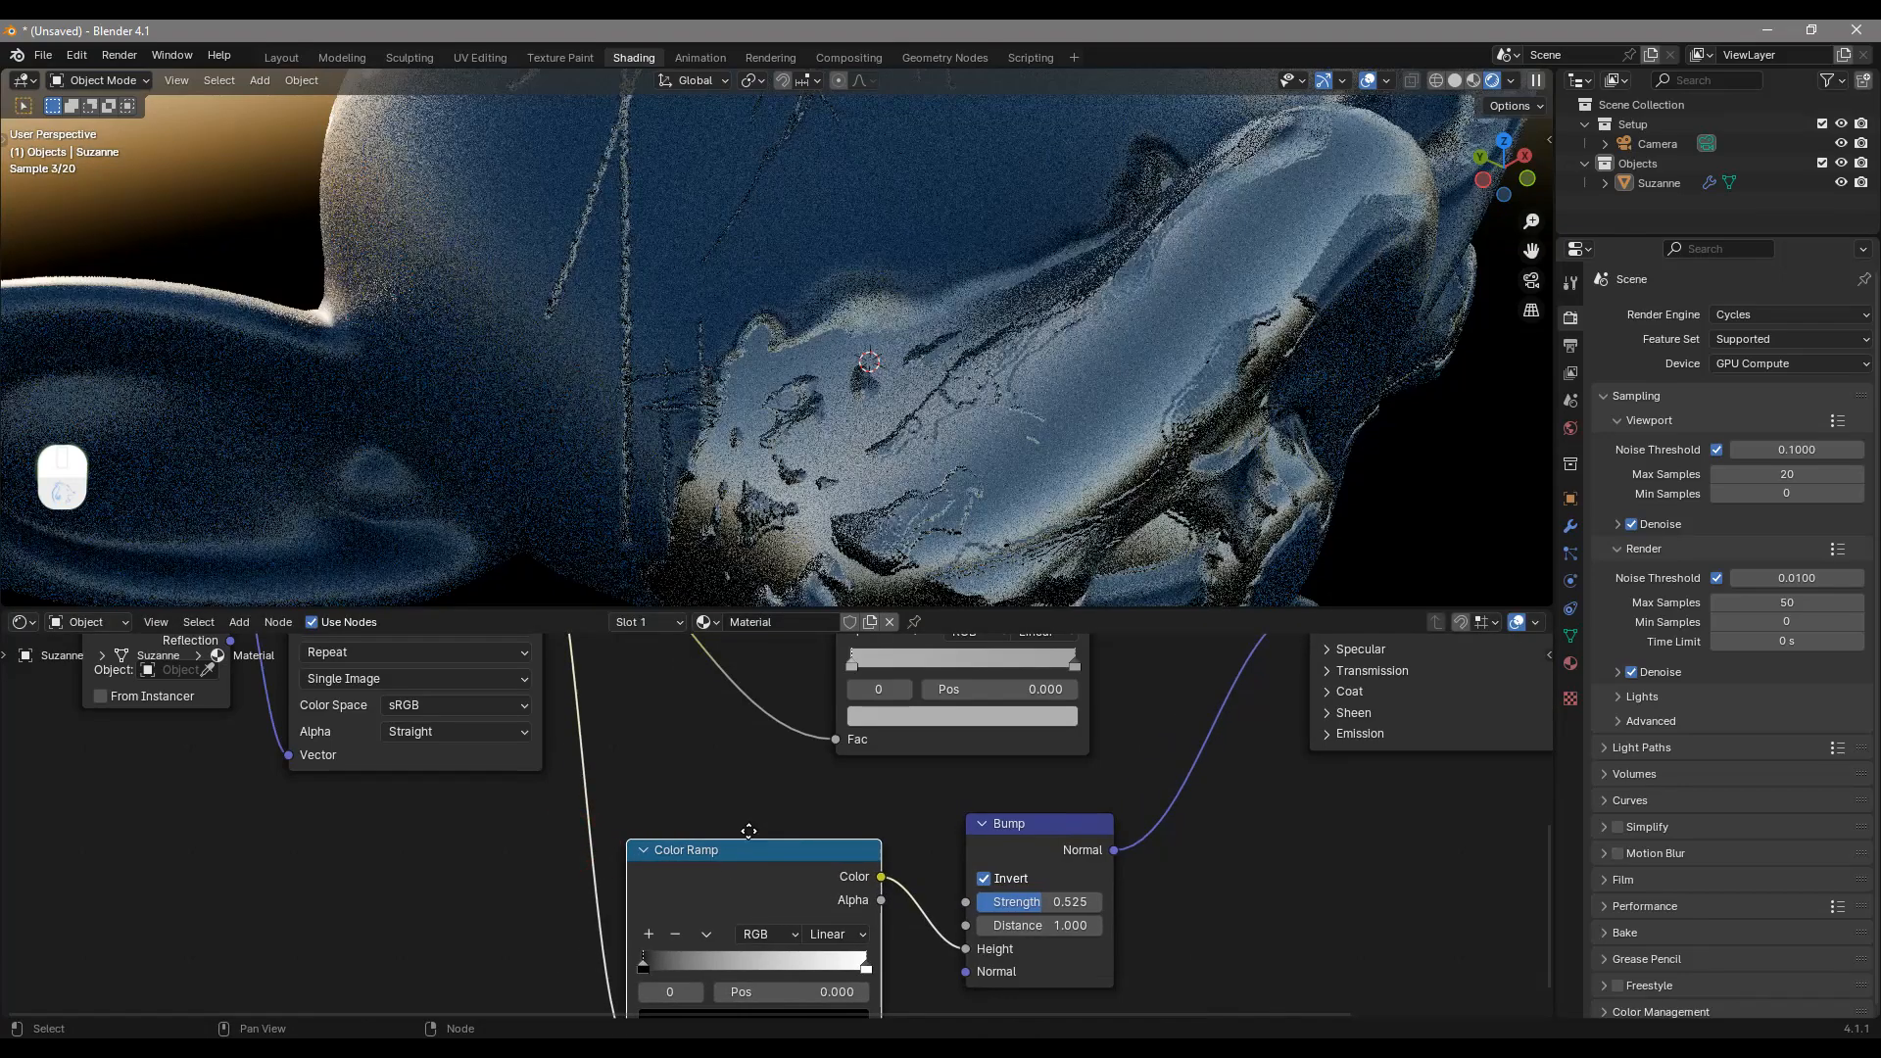
Step: Set the bump Color Ramp's black stop to 0.123 and its white stop to 0.855, and inspect the forehead scratches
scroll(727, 885, "up", 2)
left_click_drag(661, 909, 716, 899)
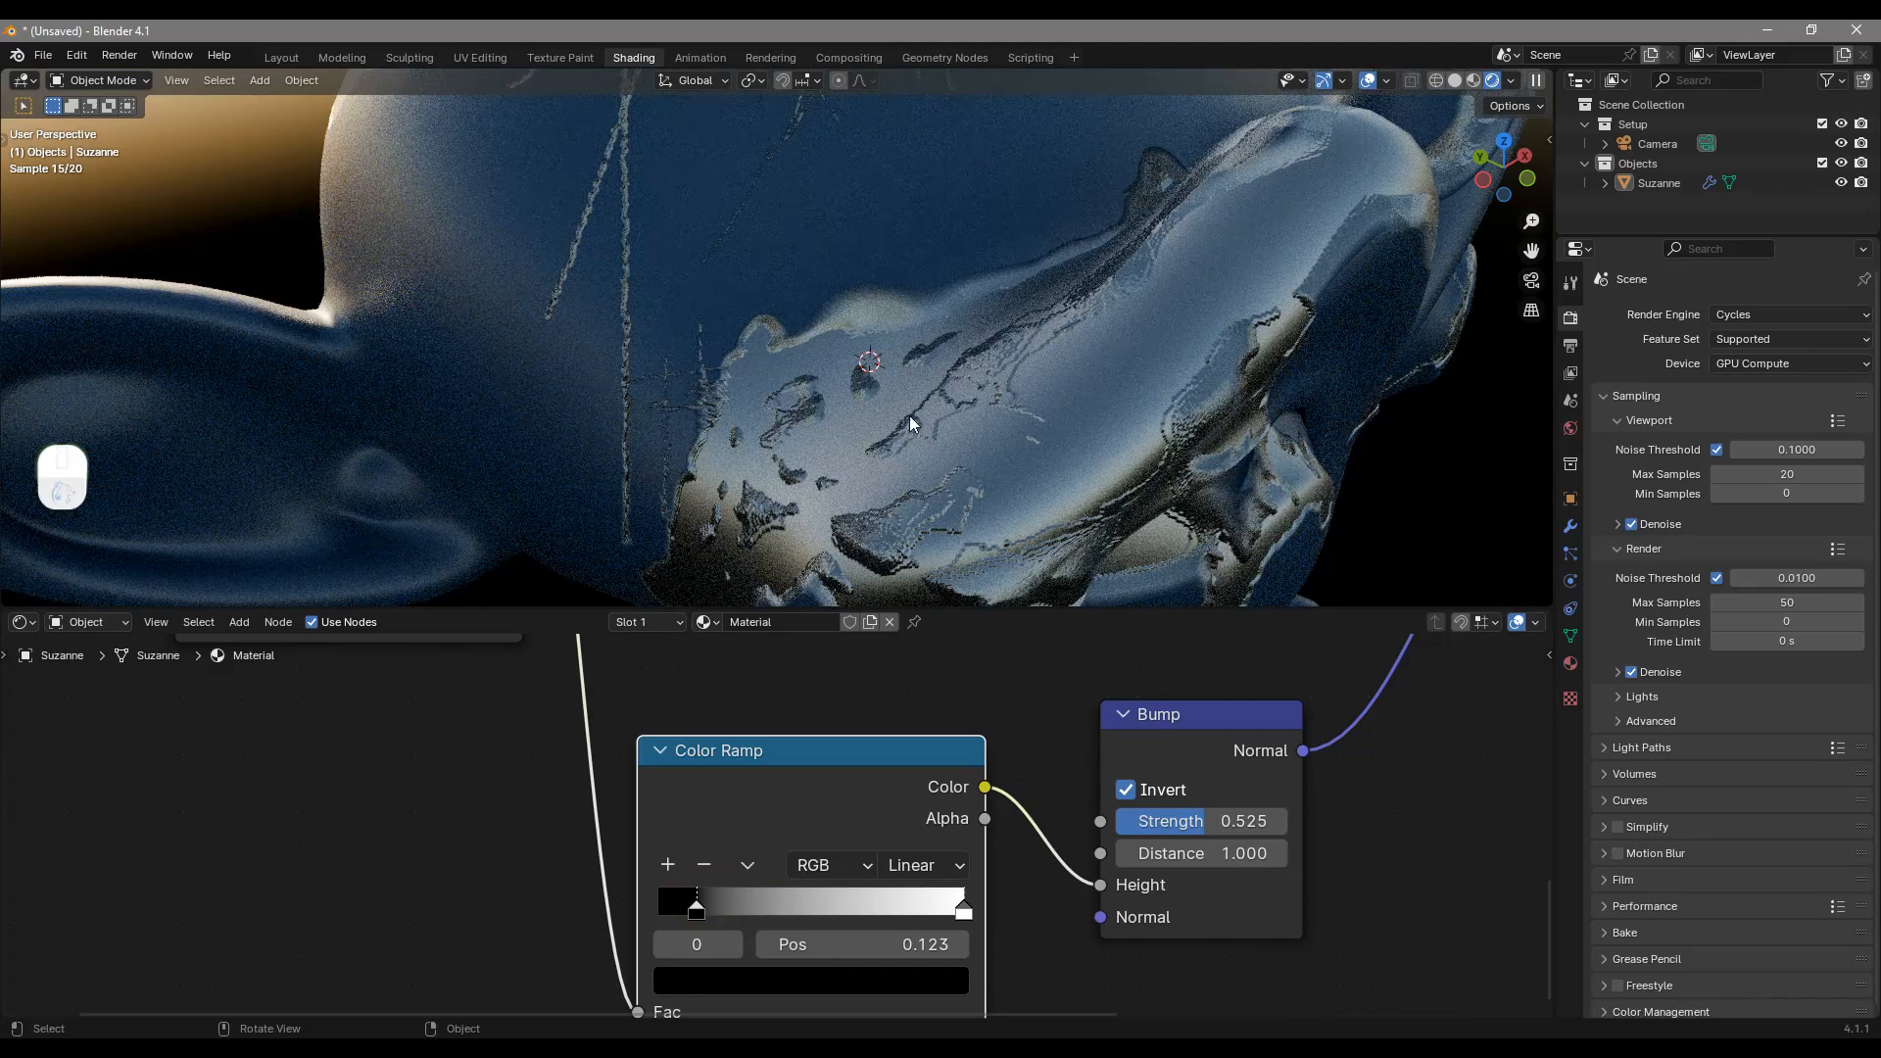
left_click_drag(961, 911, 919, 901)
middle_click_drag(980, 281, 1090, 384)
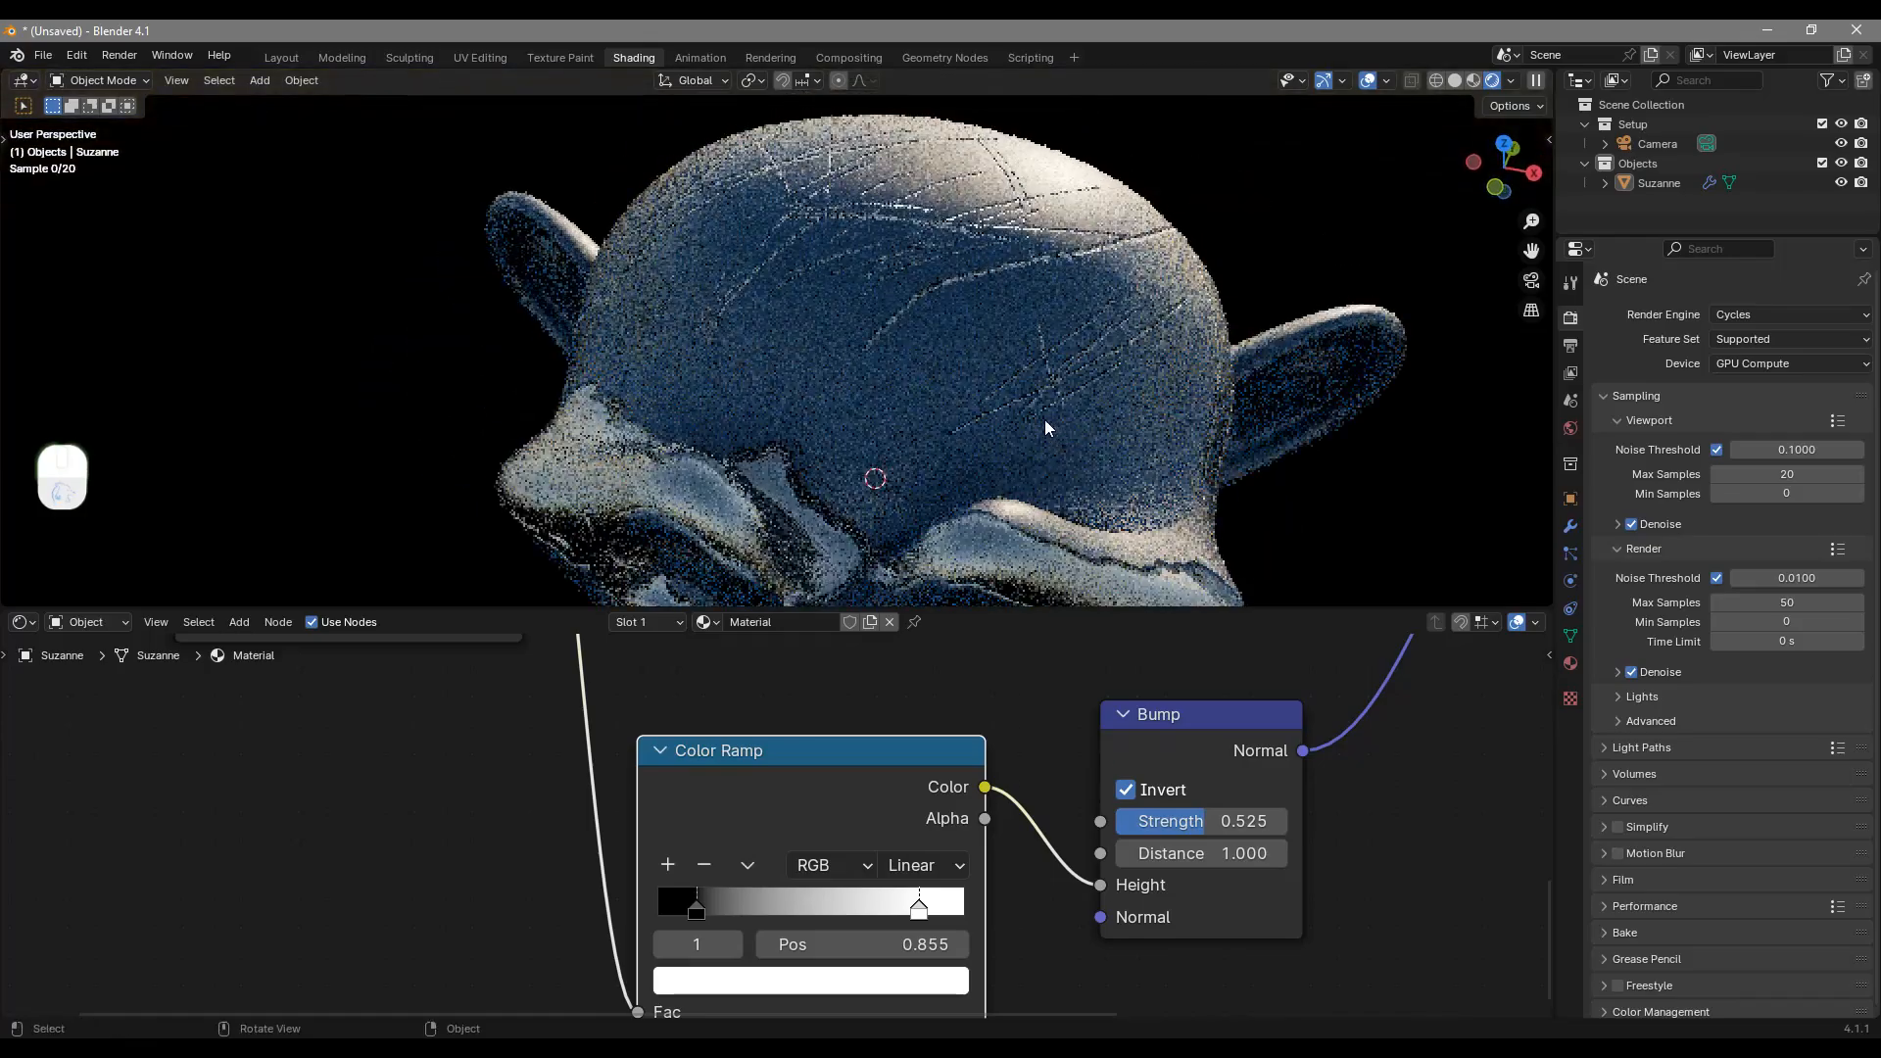